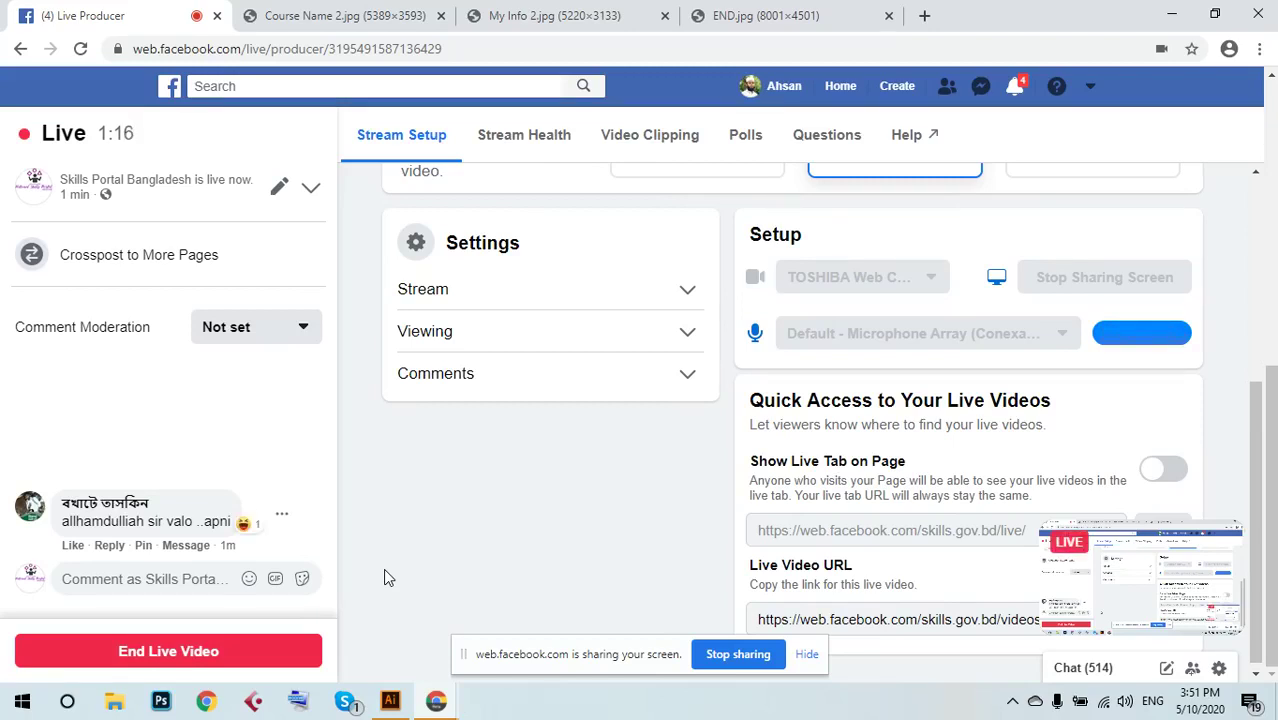
Switch to Illustrator and choose the Line Segment tool from the line tool group.
drag(535, 657, 560, 698)
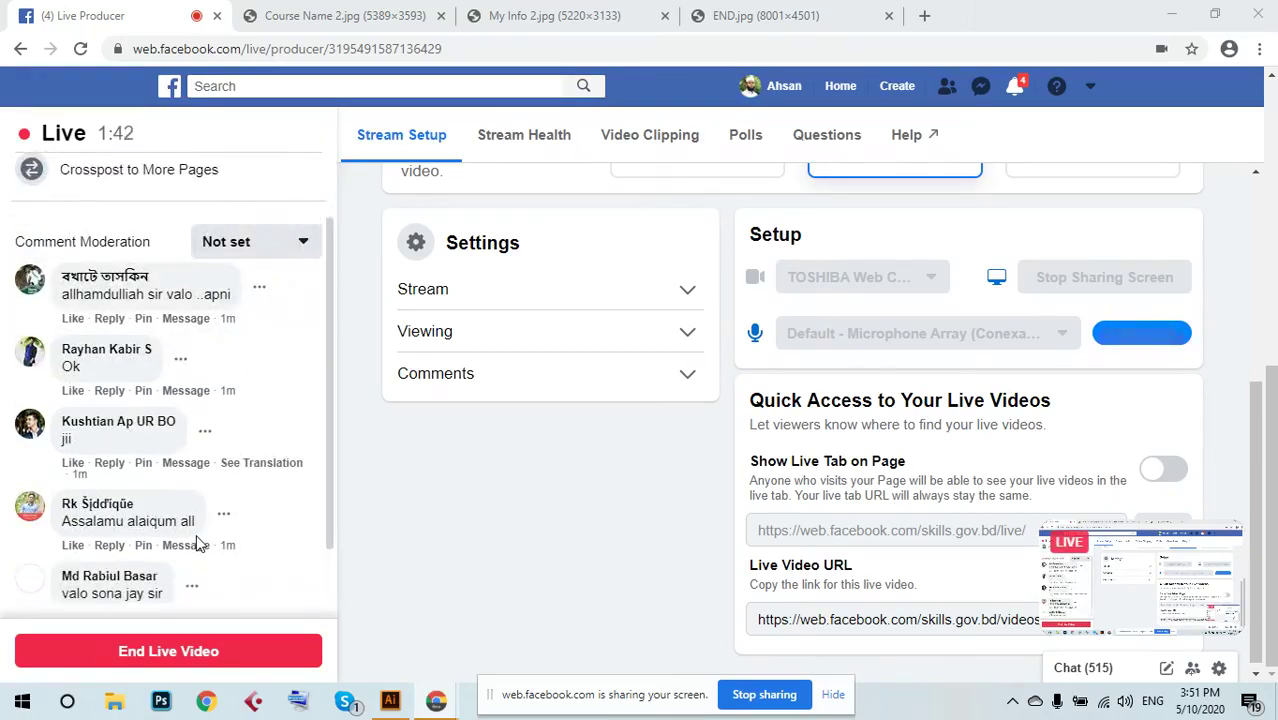
click(390, 701)
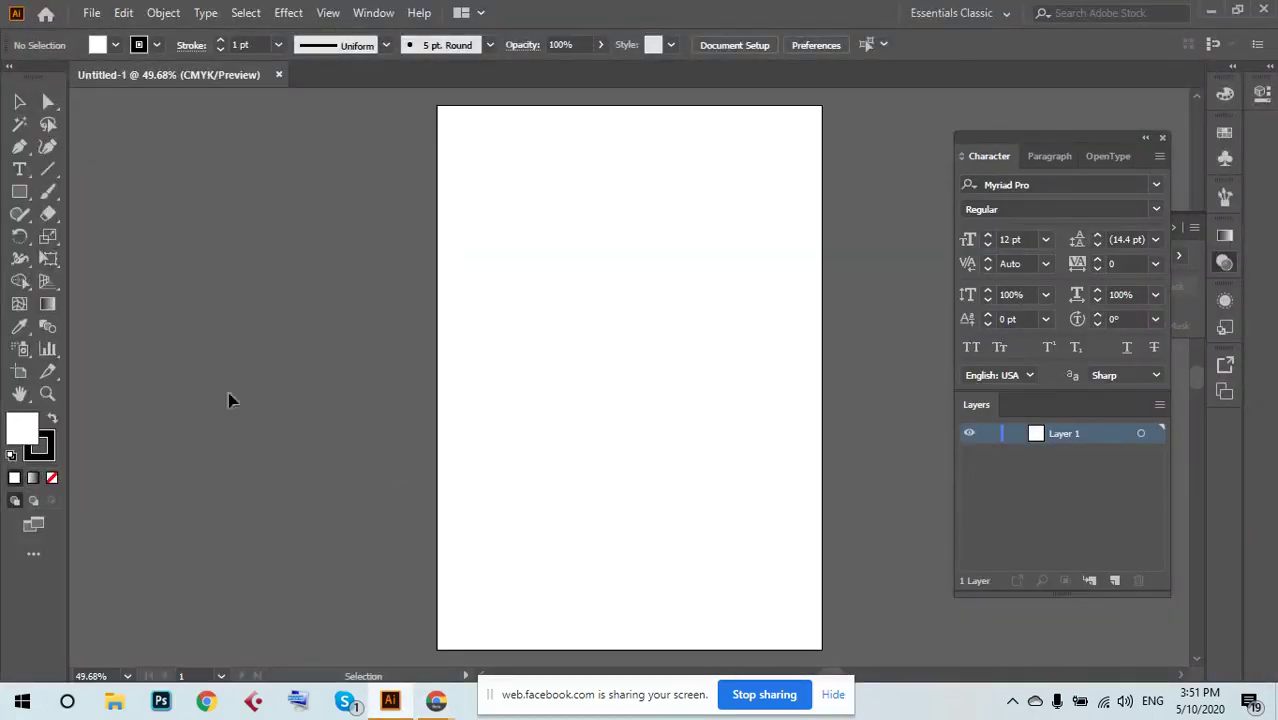
click(52, 168)
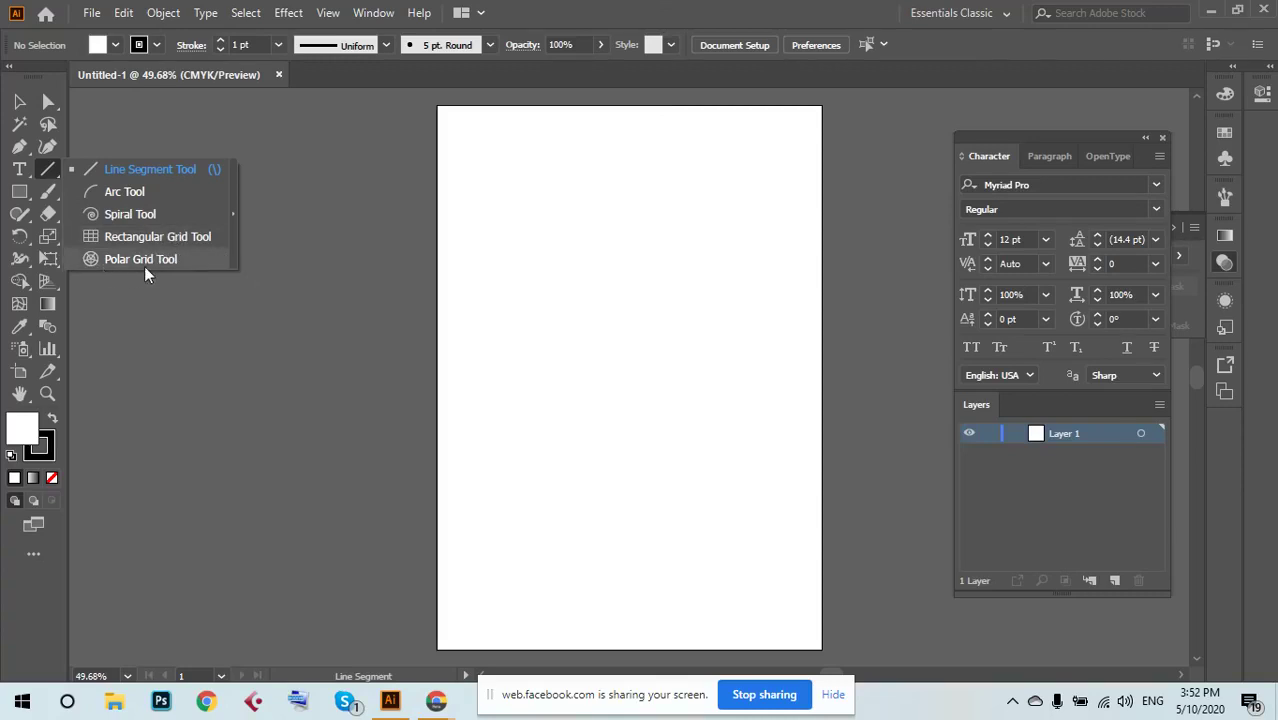
click(146, 170)
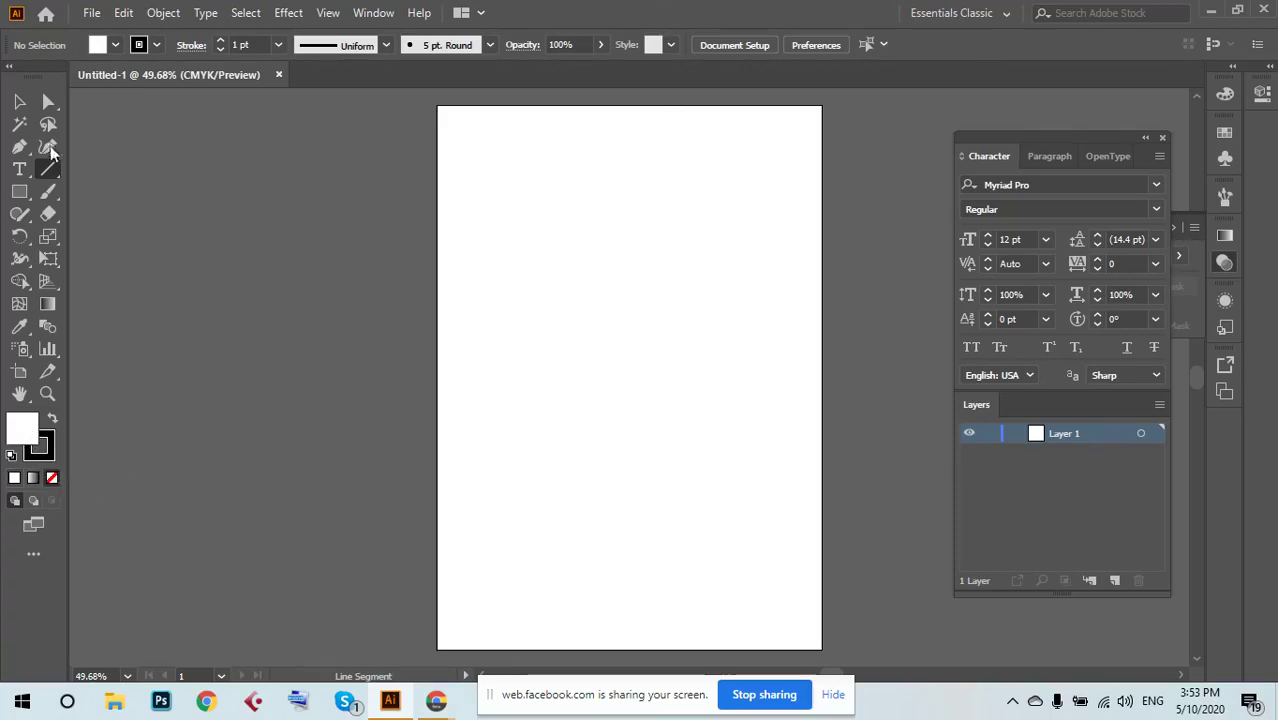
Set the fill to none and the stroke to CMYK Yellow, leaving the stroke colour active.
click(19, 104)
key(slash)
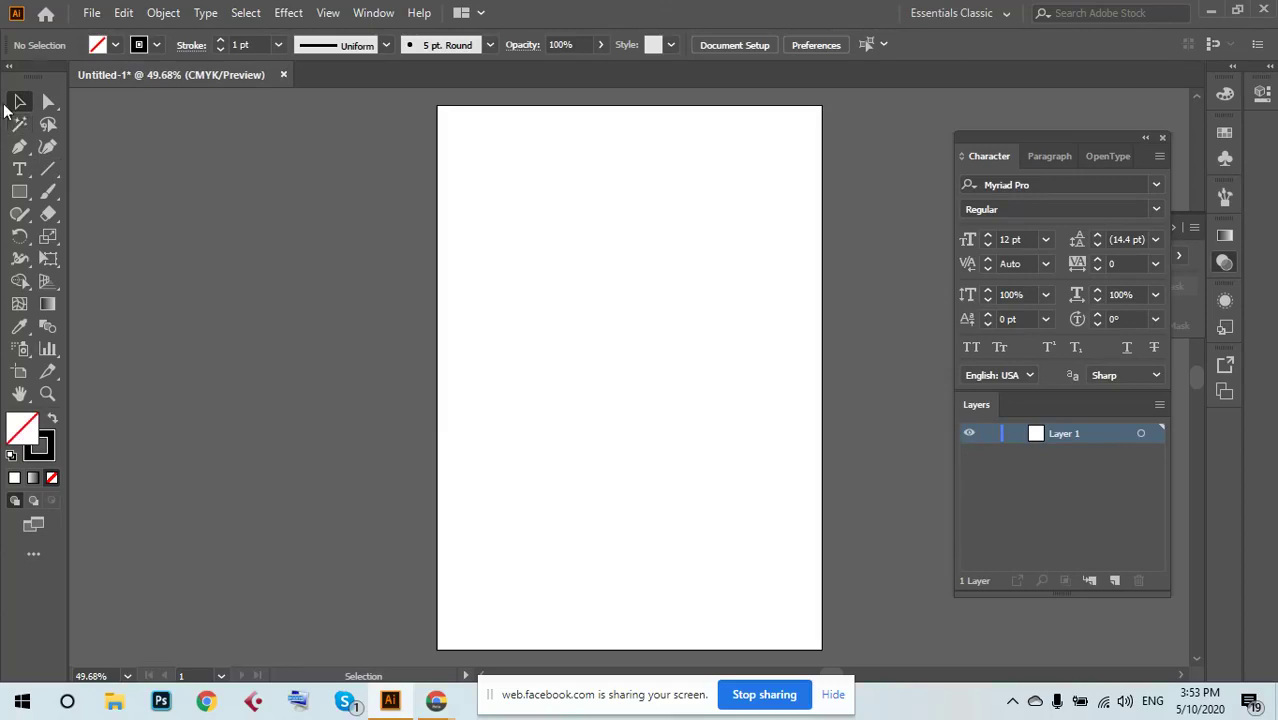
click(49, 452)
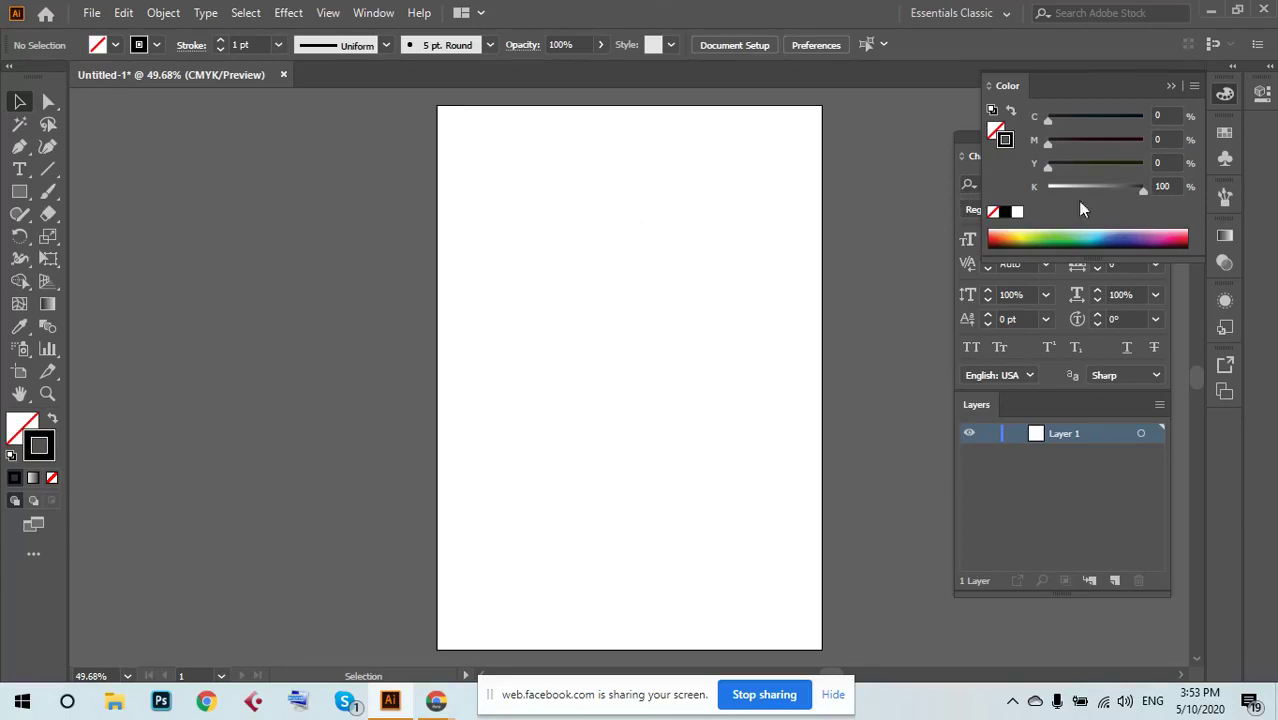
click(115, 47)
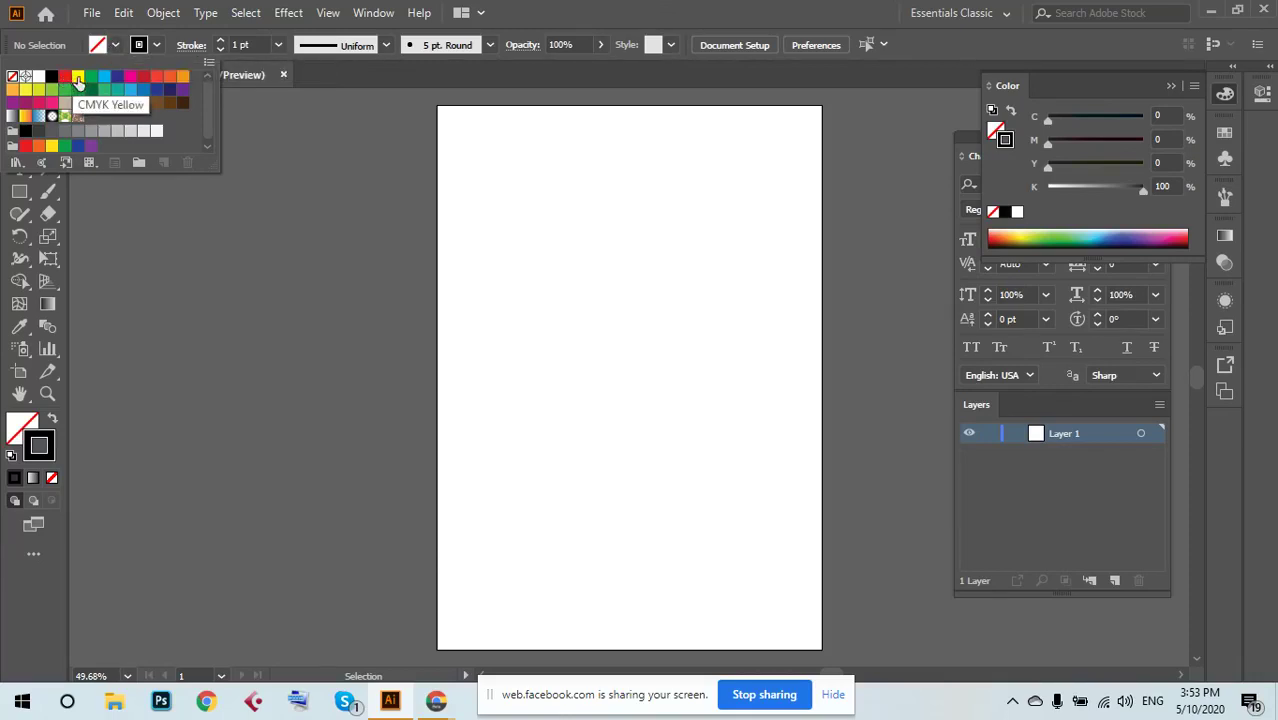
click(78, 78)
click(193, 314)
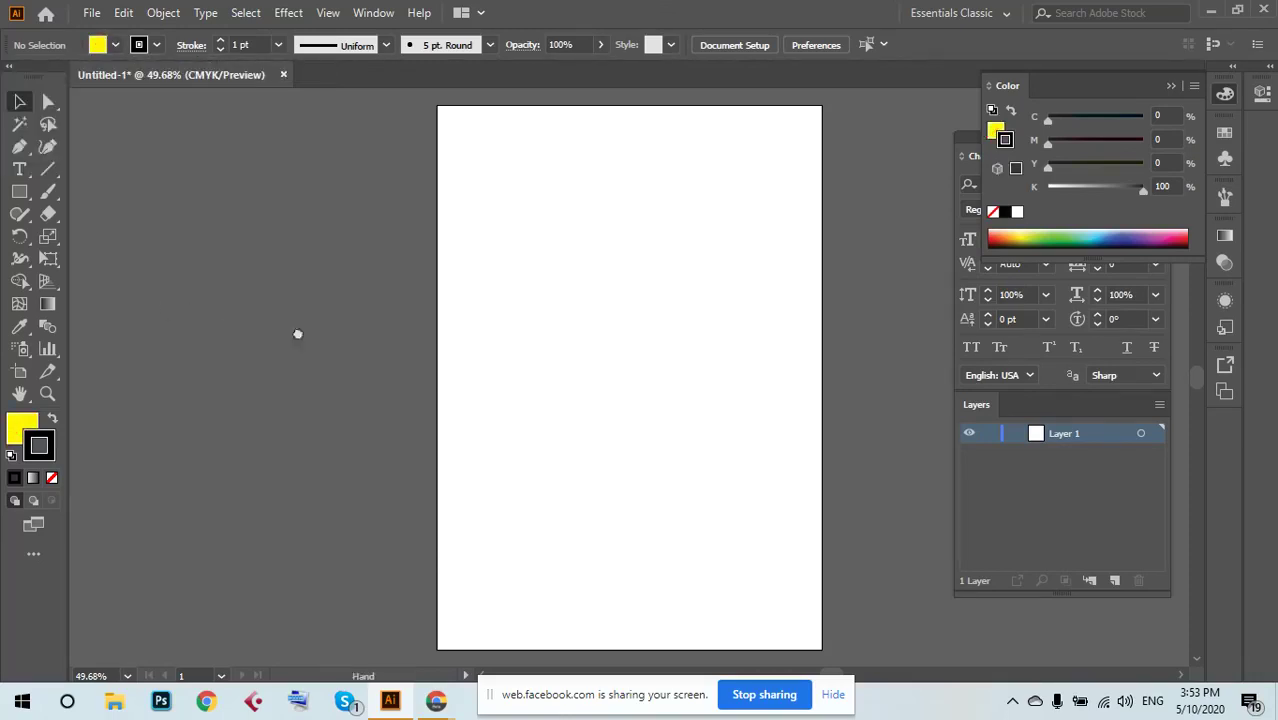
scroll(297, 334, left, 5)
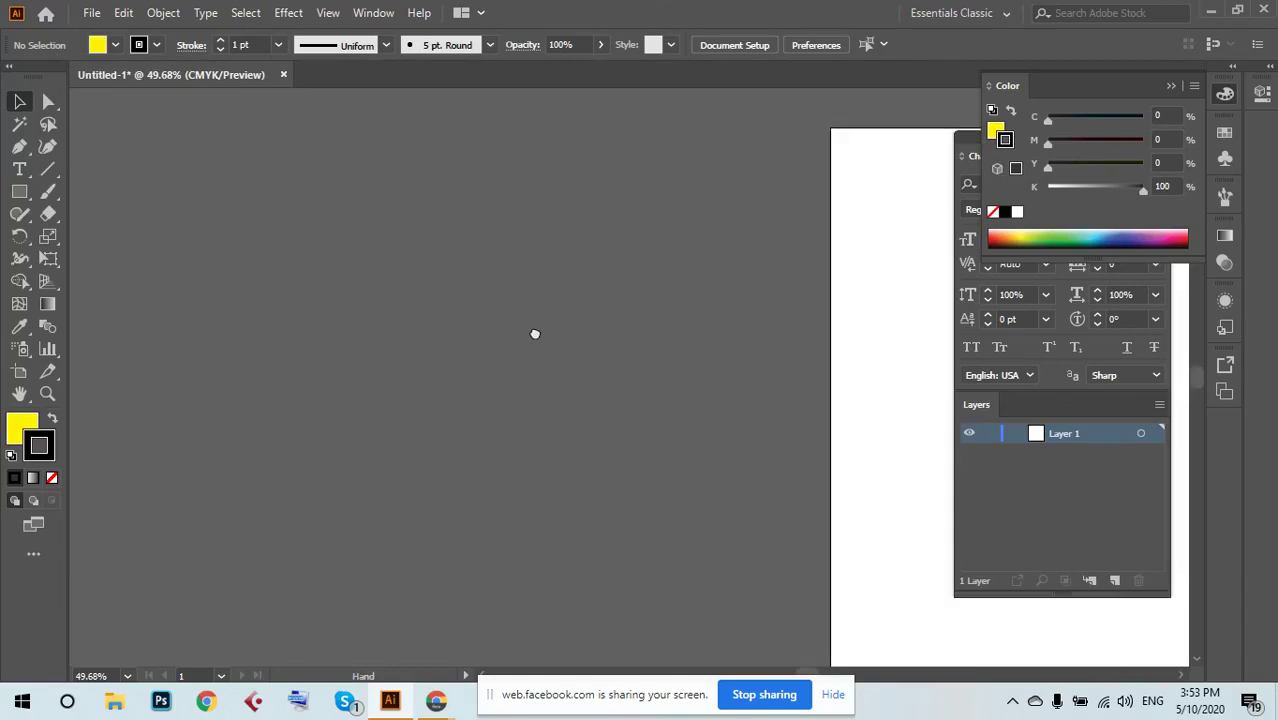
click(53, 419)
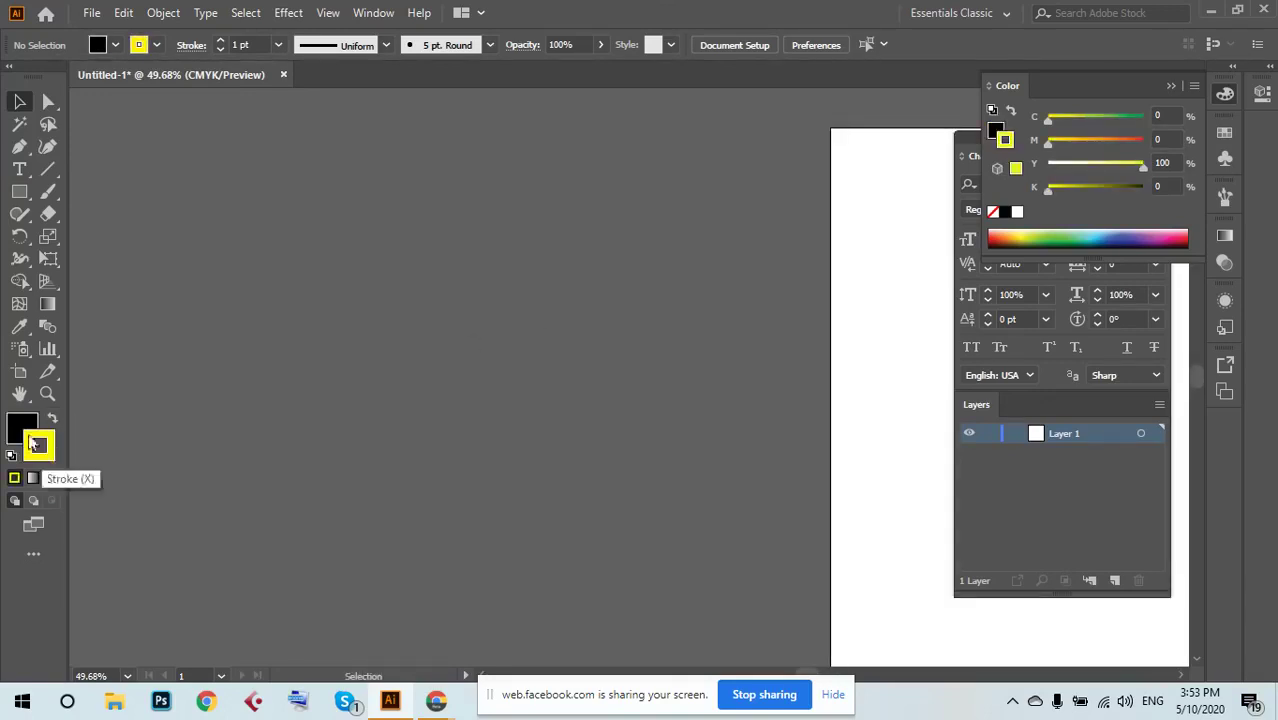
click(52, 478)
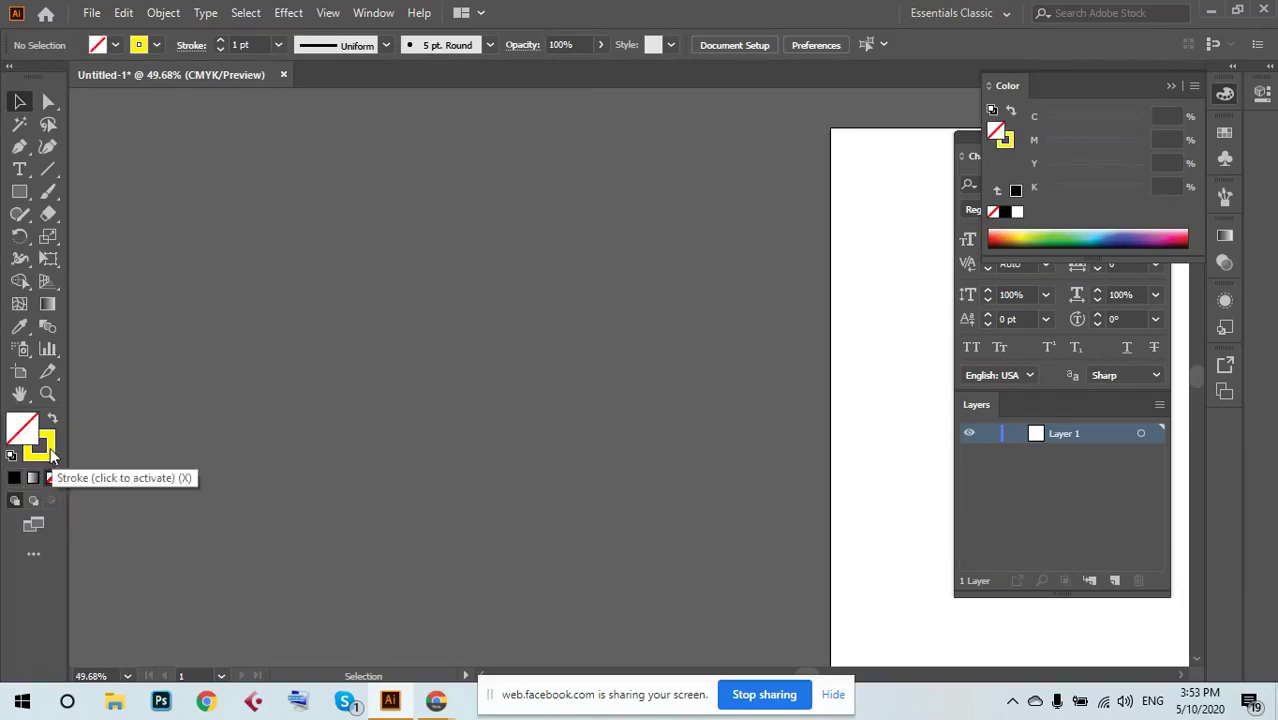
click(52, 453)
Draw a long horizontal yellow line in the empty area beside the artboard.
click(48, 169)
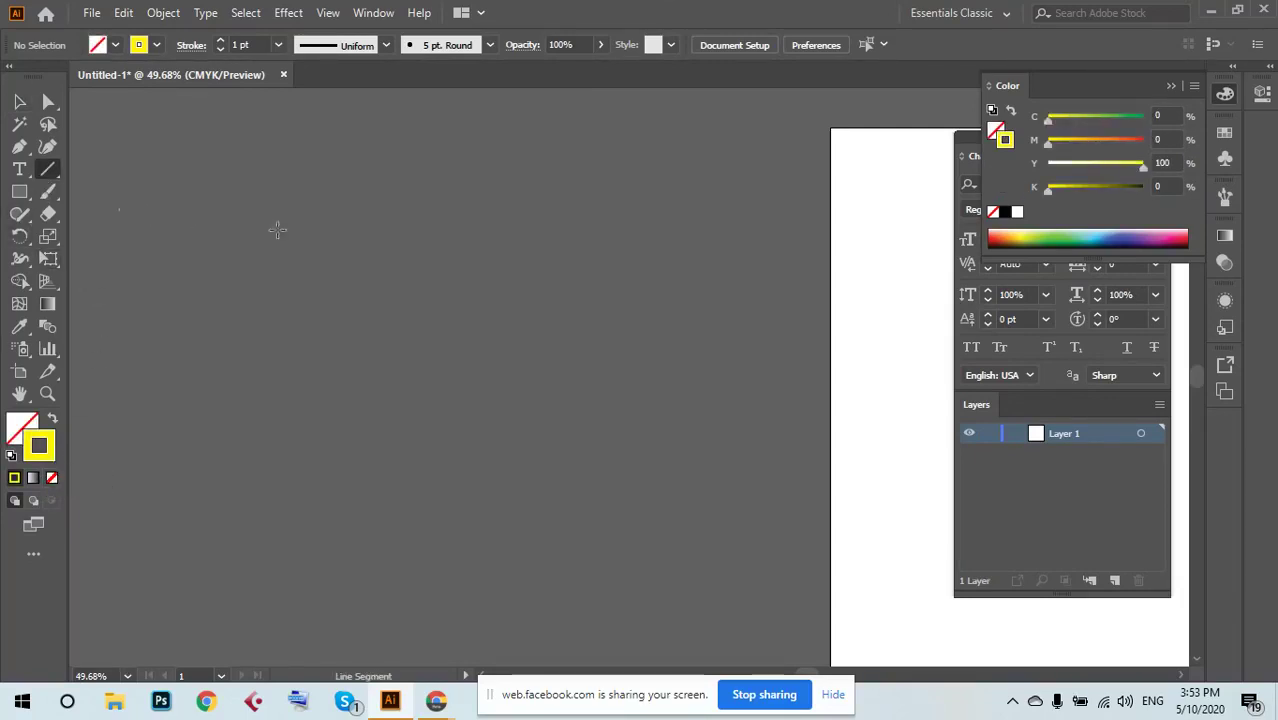
drag(128, 210, 700, 226)
click(19, 101)
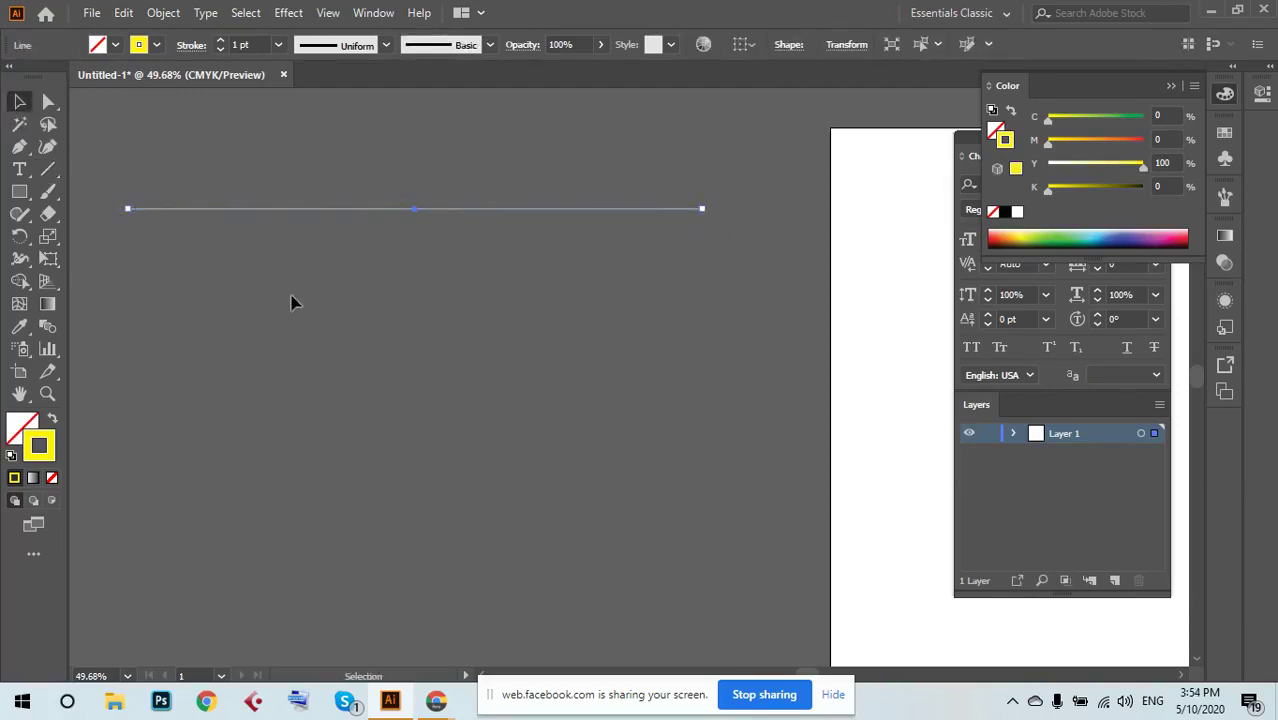
click(402, 312)
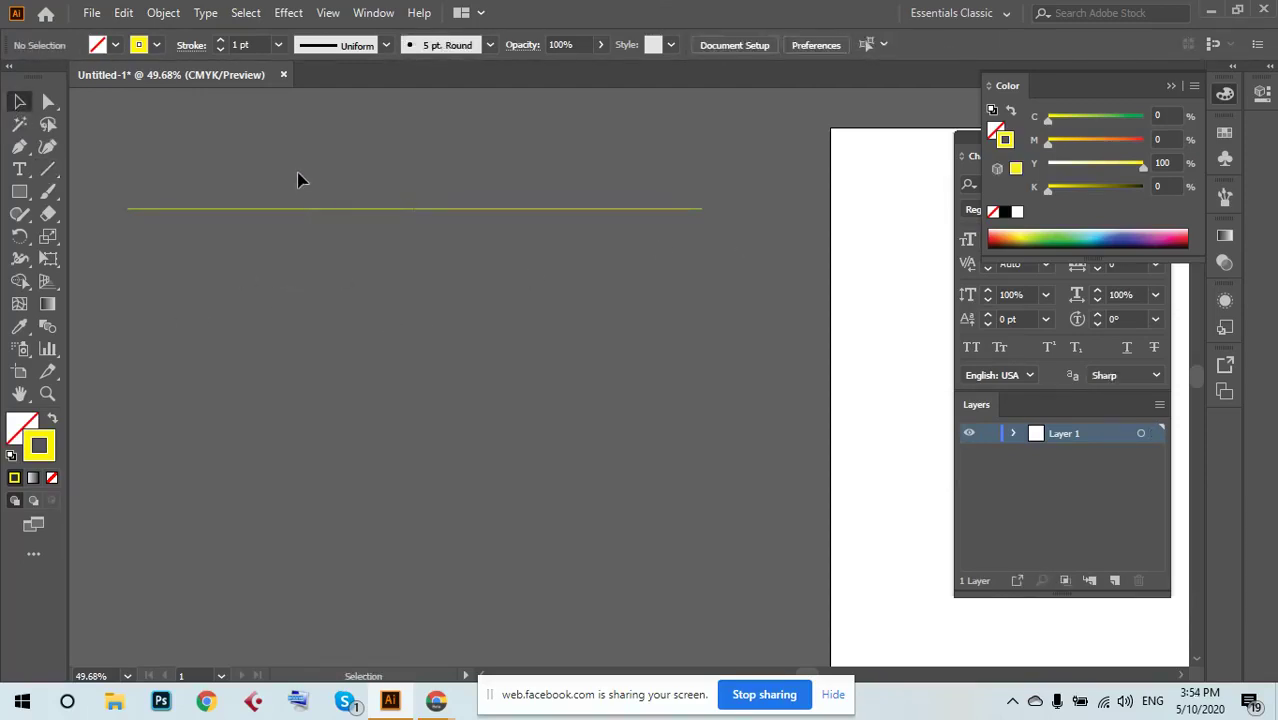
Set the stroke weight of the horizontal yellow line to 19 pt.
drag(285, 157, 341, 259)
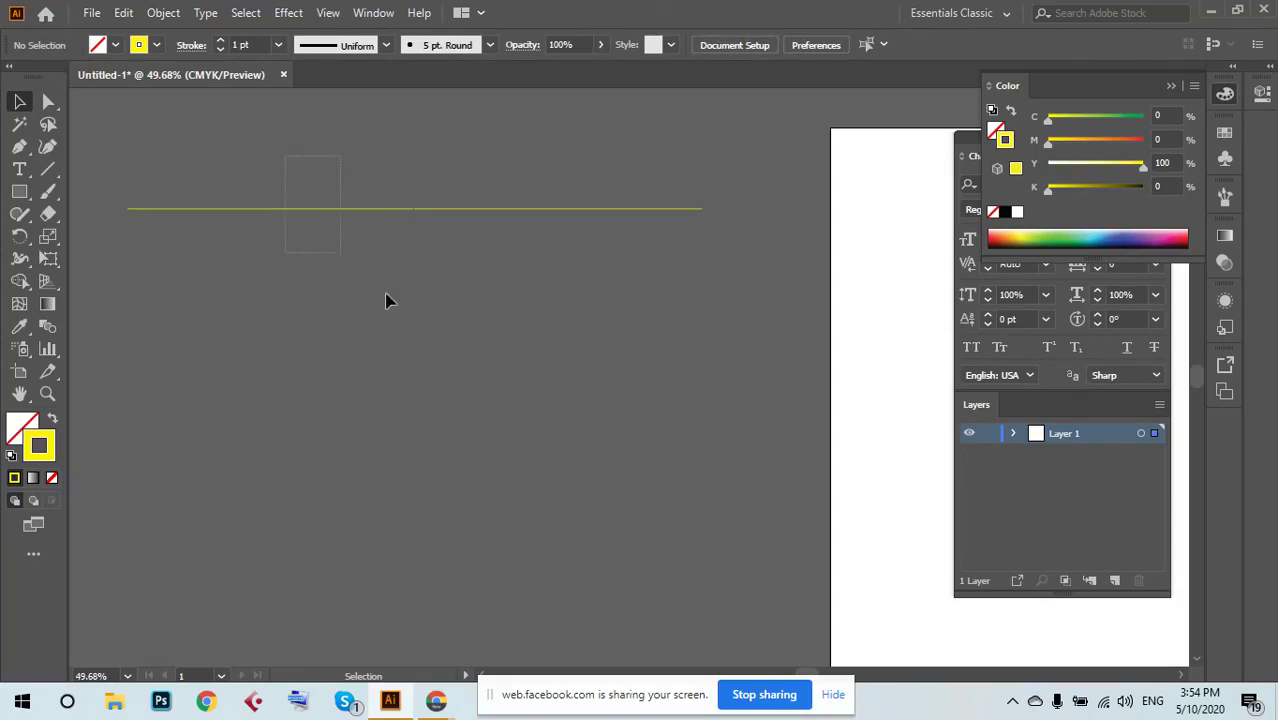
click(245, 47)
text(5)
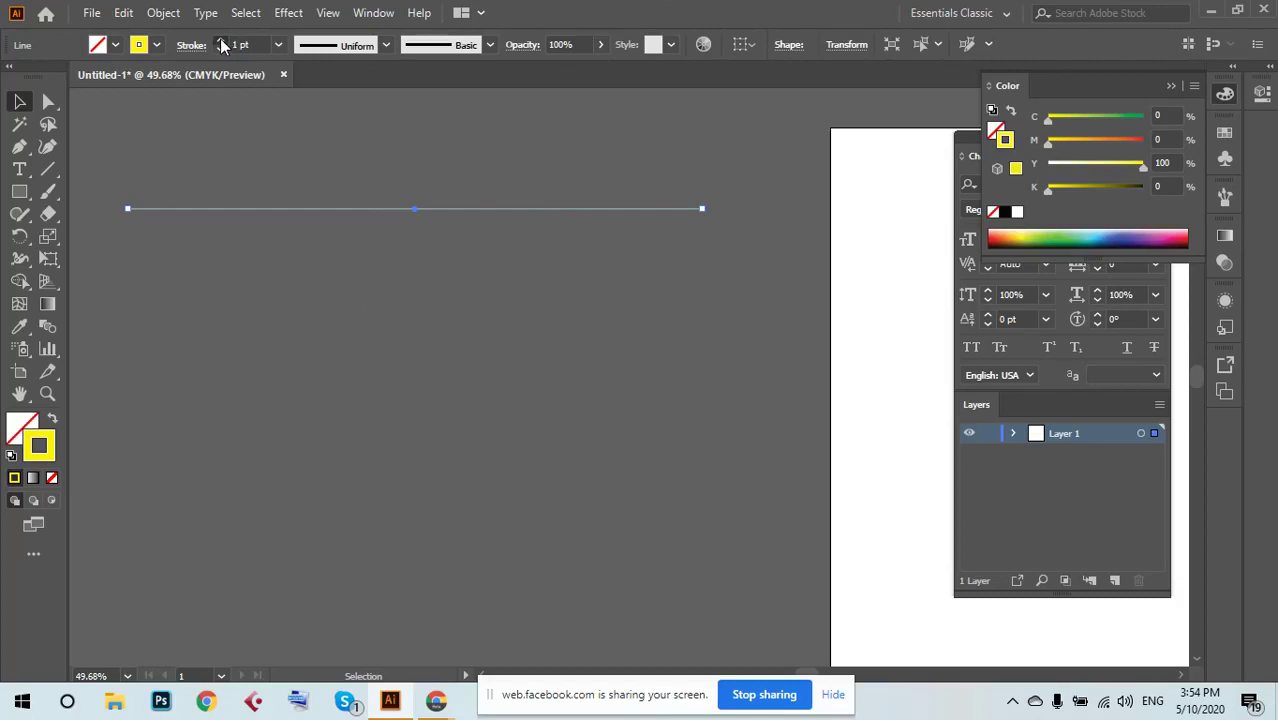
key(Return)
click(221, 40)
click(221, 40)
click(221, 40)
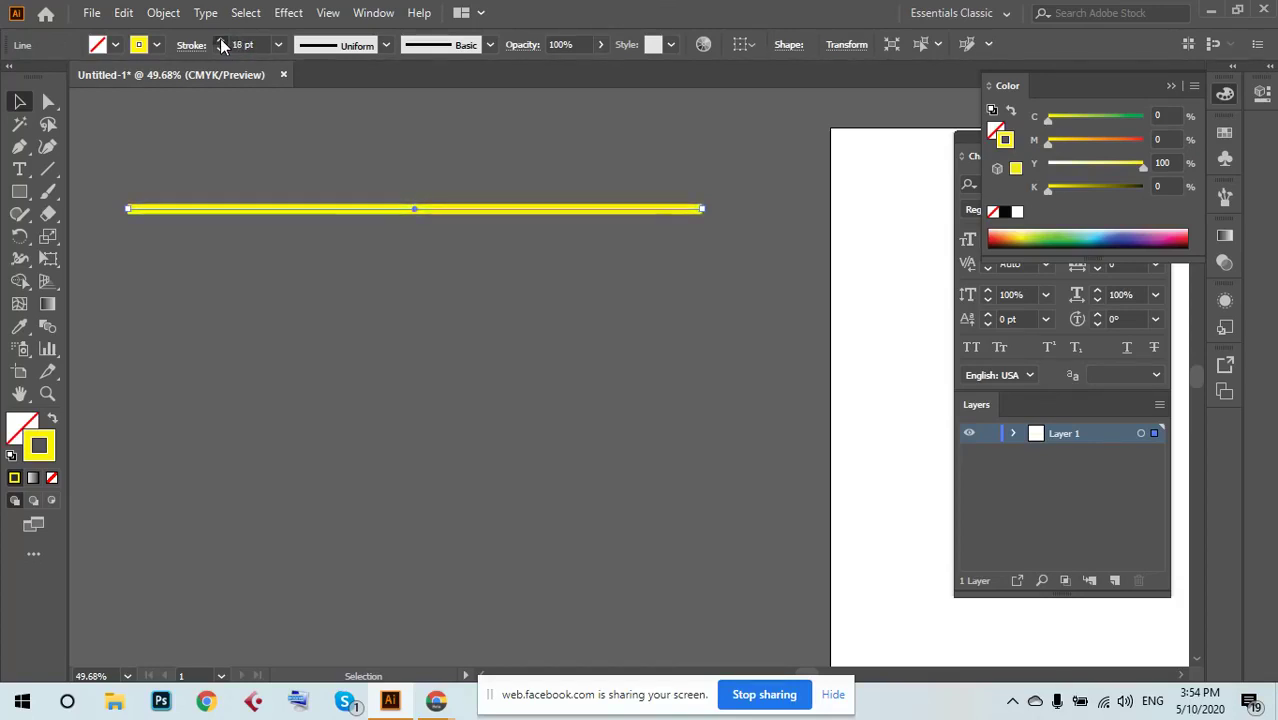
click(221, 40)
click(369, 290)
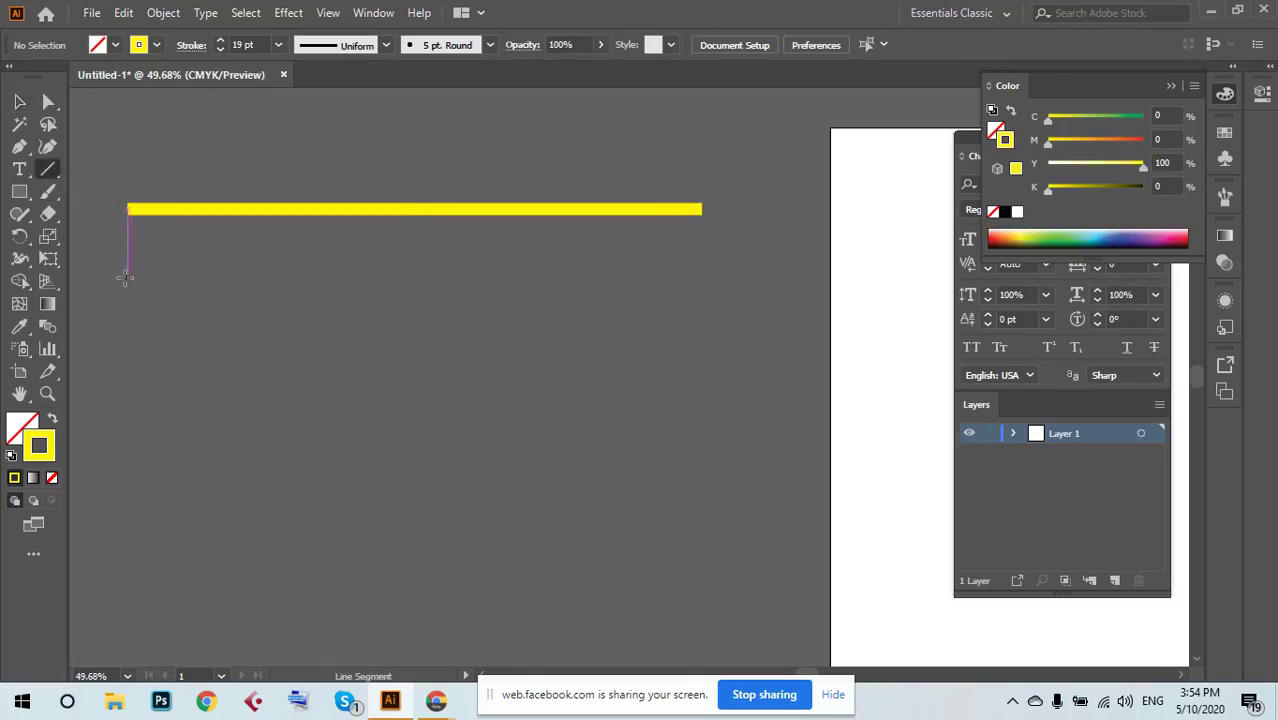
Try drawing a second horizontal line of equal length below the first, removing each attempt.
drag(126, 278, 702, 278)
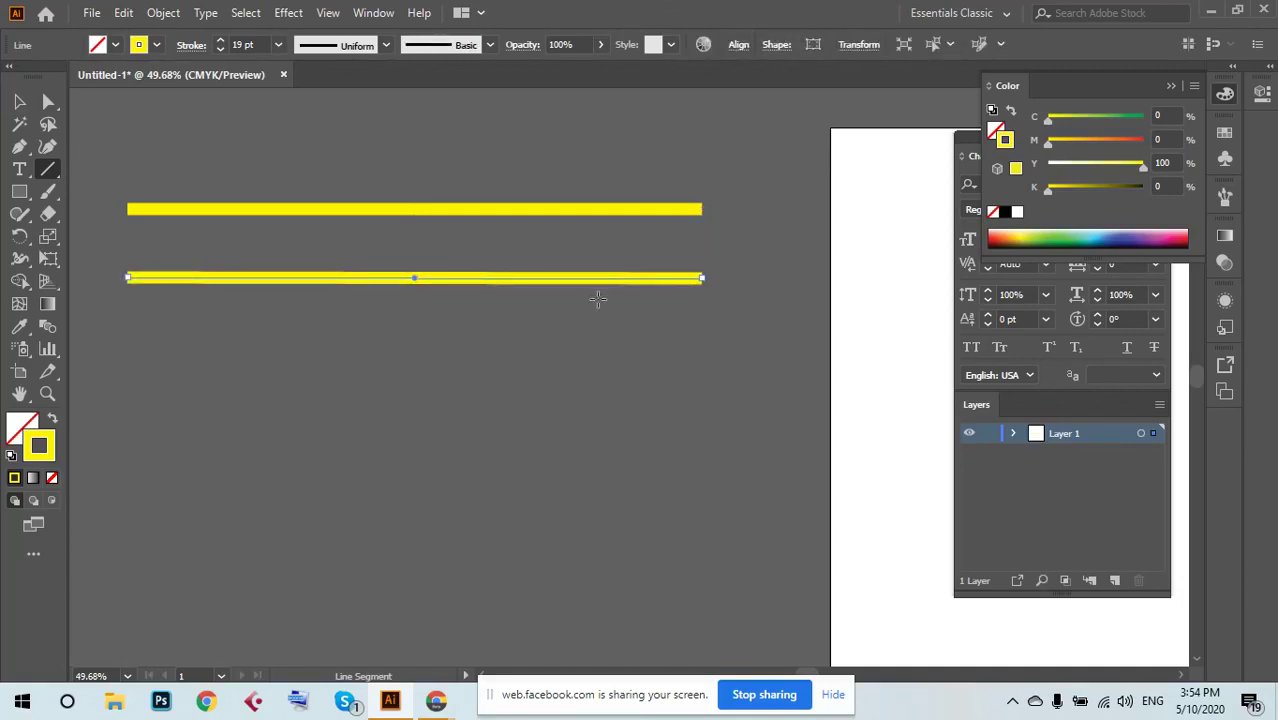
key(Delete)
drag(131, 291, 705, 289)
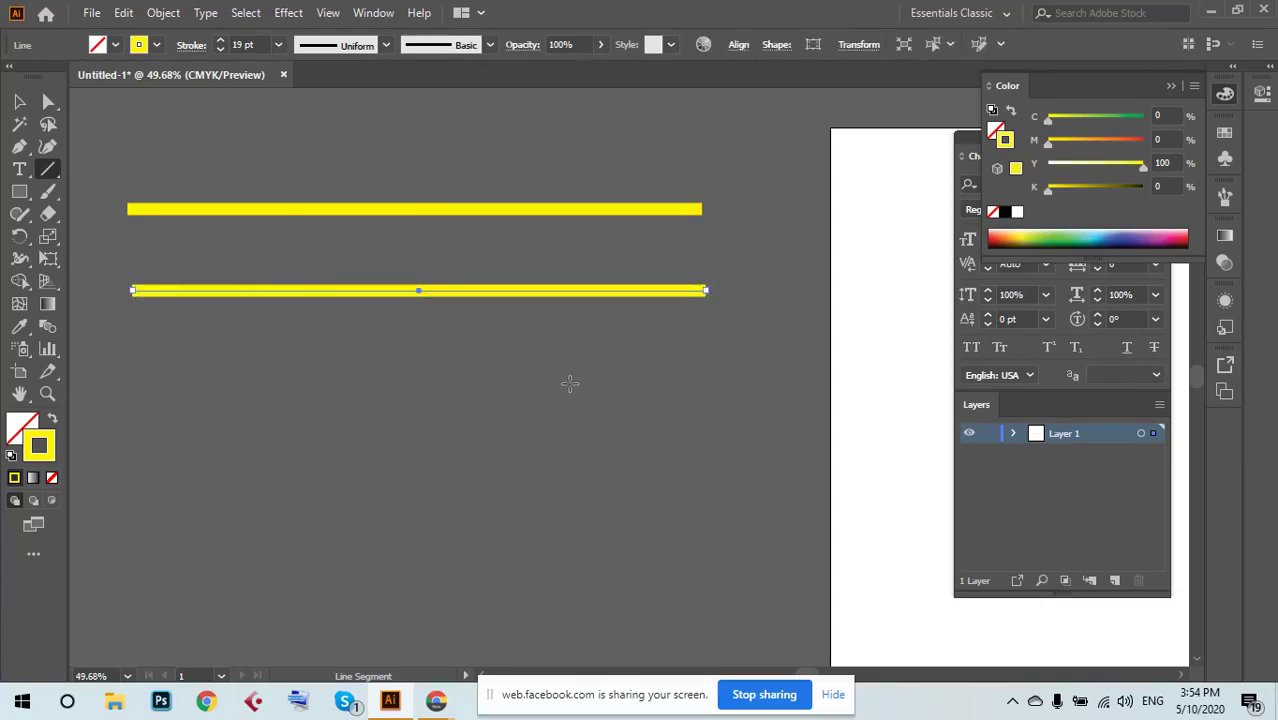
key(ctrl)
key(ctrl+z)
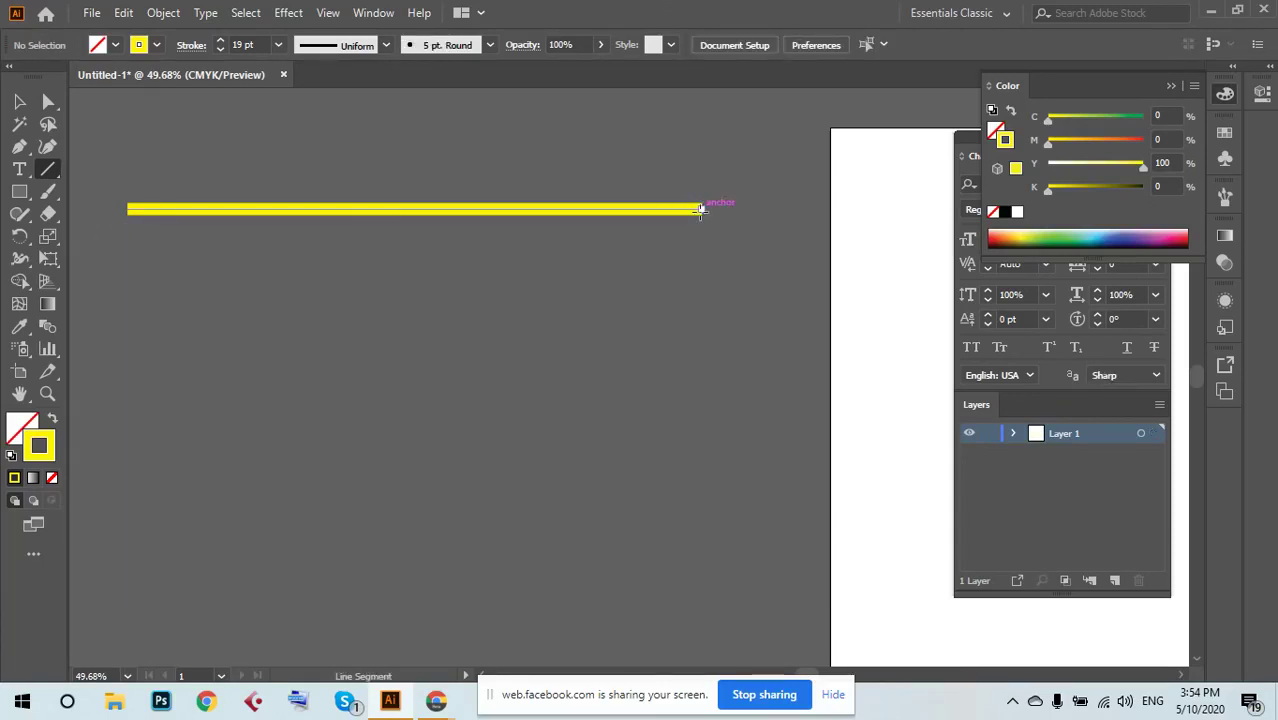
Draw two straight lines from the ends of the horizontal line meeting at a point below, forming a closed triangle outline.
drag(702, 208, 206, 598)
scroll(234, 485, down, 2)
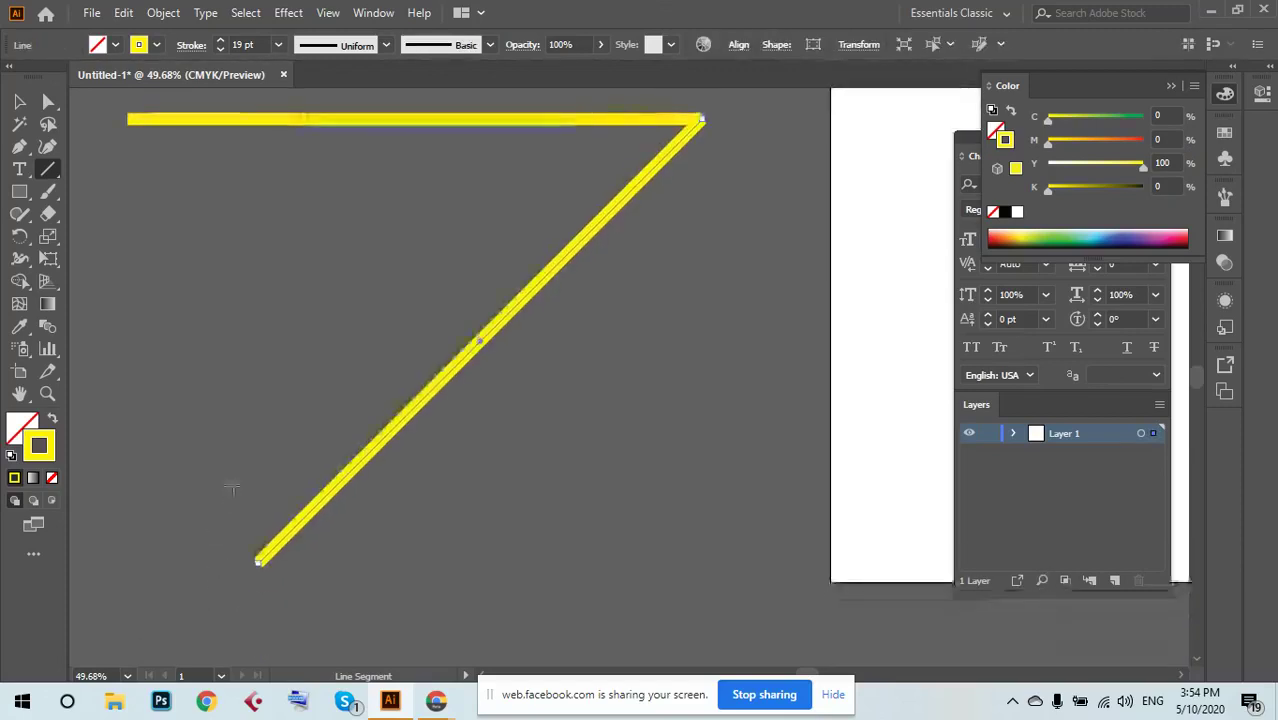
scroll(234, 485, up, 2)
mouse_move(128, 185)
mouse_down()
mouse_move(246, 525)
mouse_move(258, 629)
mouse_up()
click(19, 101)
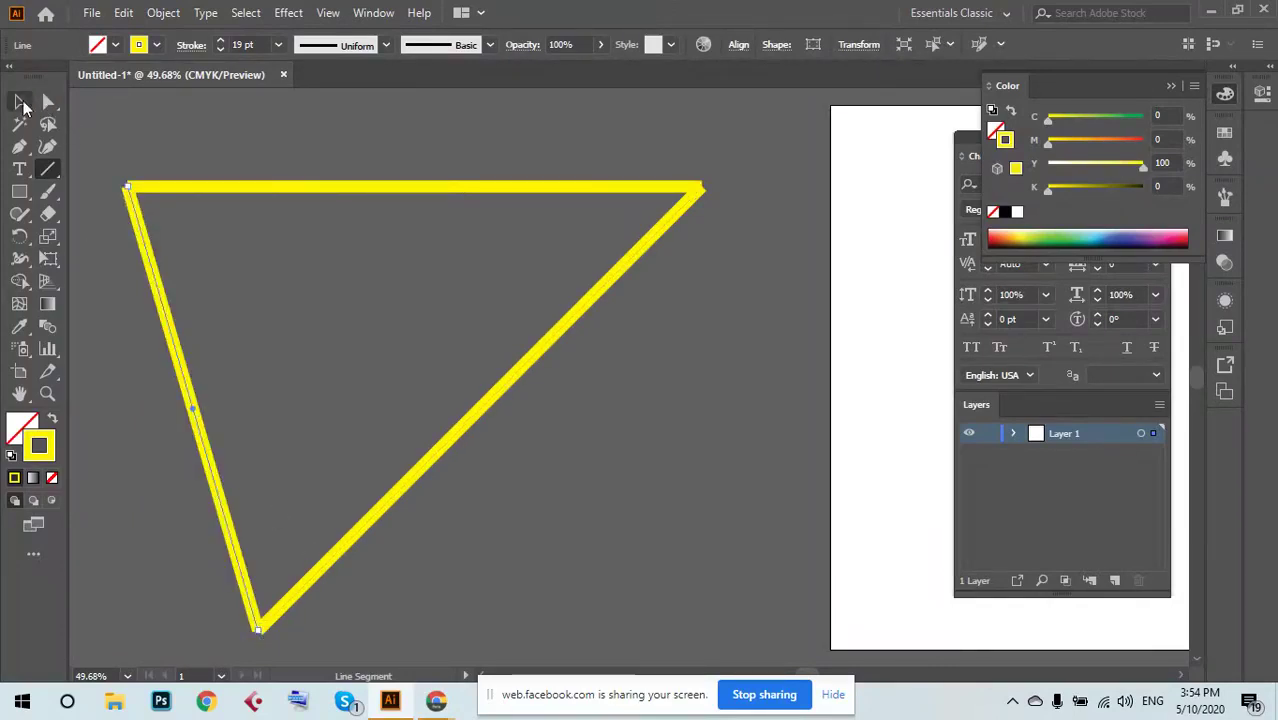
click(312, 248)
Delete the three lines that form the yellow triangle.
key(ctrl+minus)
key(ctrl+minus)
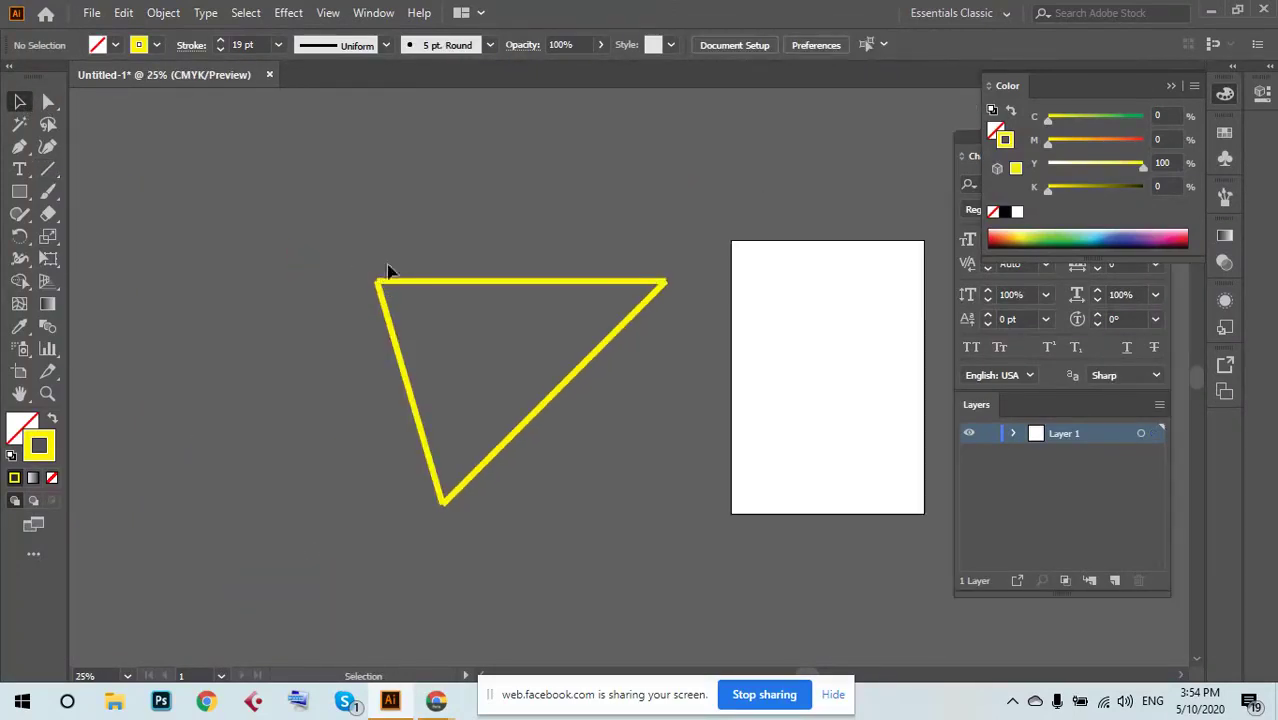
drag(243, 207, 768, 518)
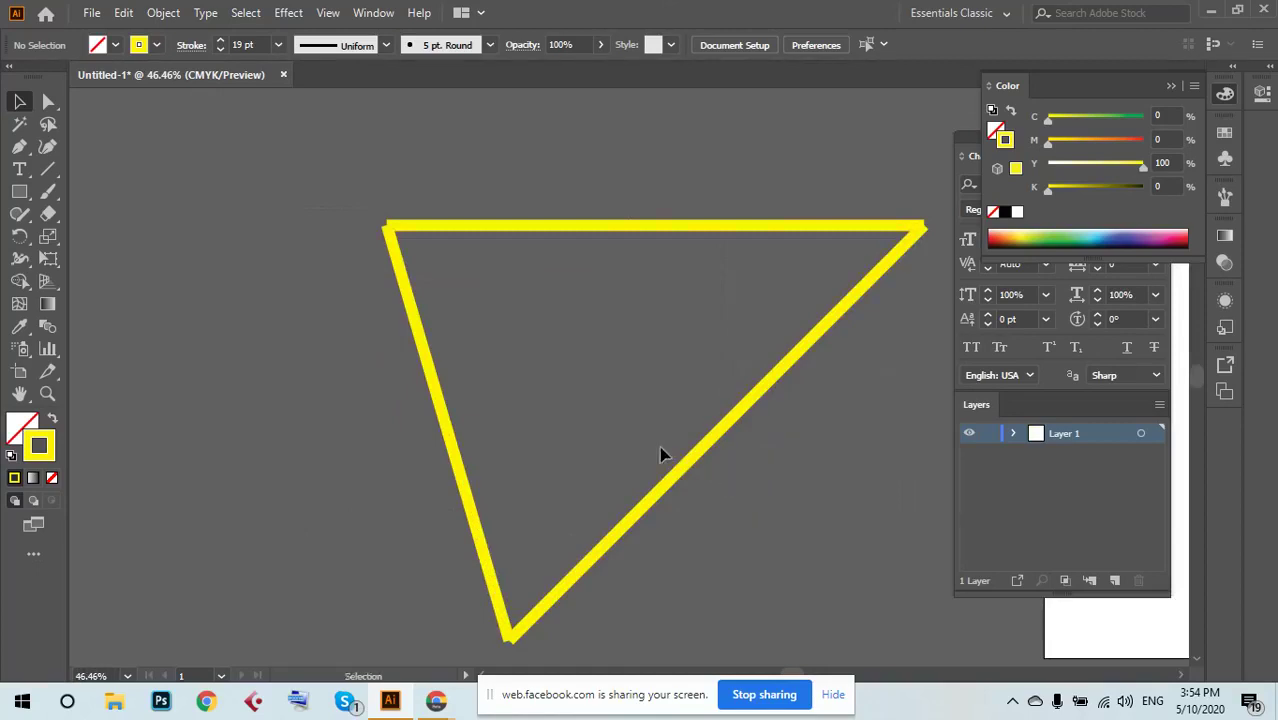
key(ctrl+minus)
key(ctrl+minus)
key(ctrl+minus)
scroll(285, 228, right, 3)
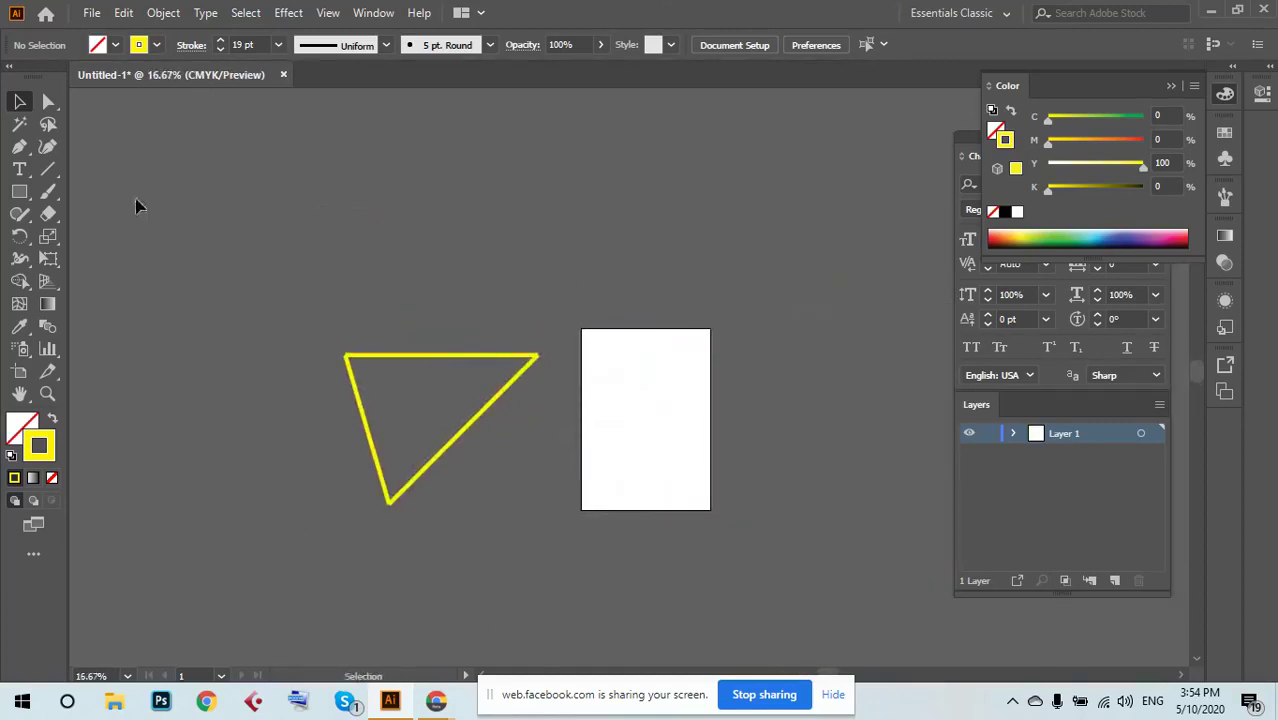
drag(270, 258, 602, 545)
key(Delete)
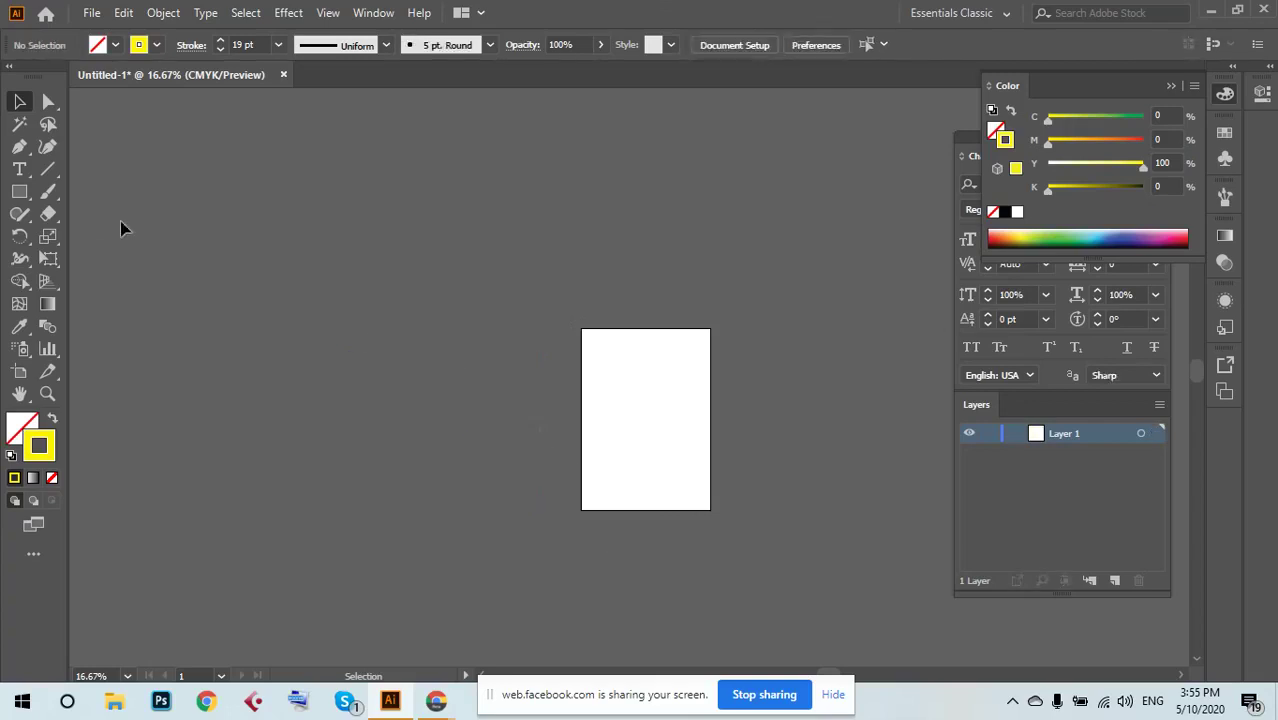
Draw a long horizontal yellow line in the empty area above the artboard's level and place an aligned copy a short distance directly below it.
click(48, 170)
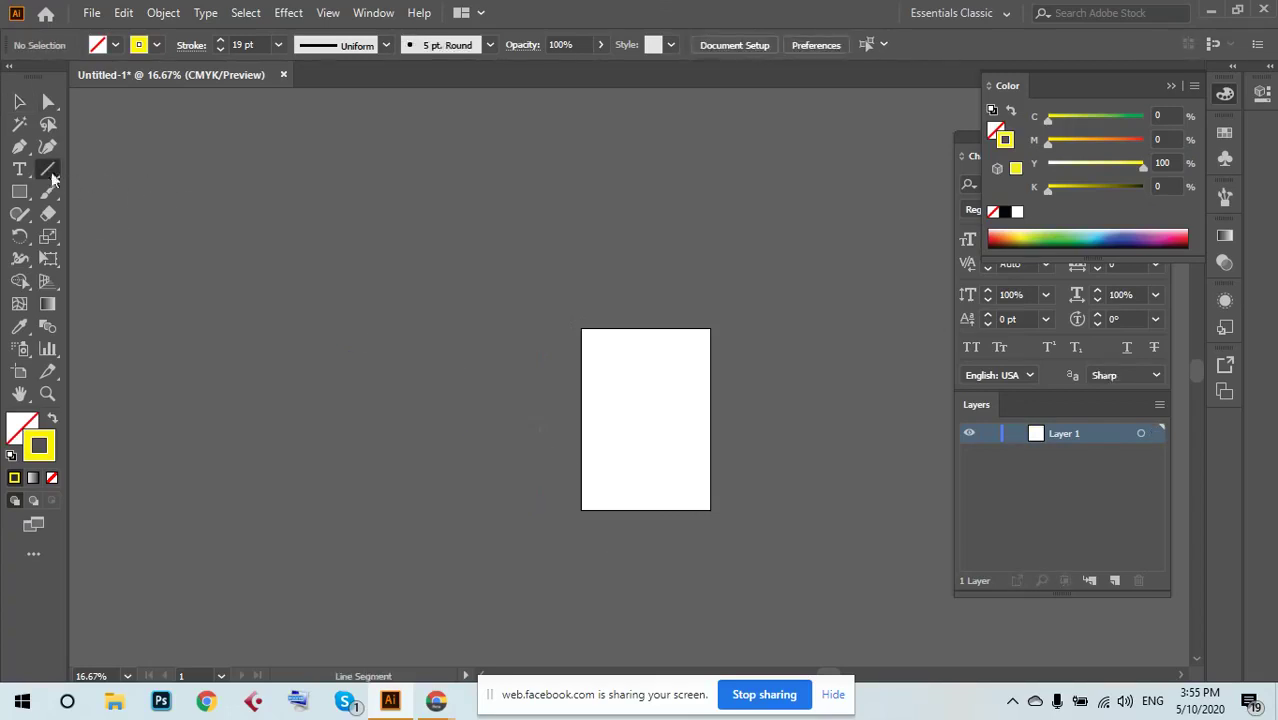
mouse_move(119, 142)
mouse_down()
mouse_move(745, 195)
mouse_move(593, 192)
mouse_up()
click(19, 101)
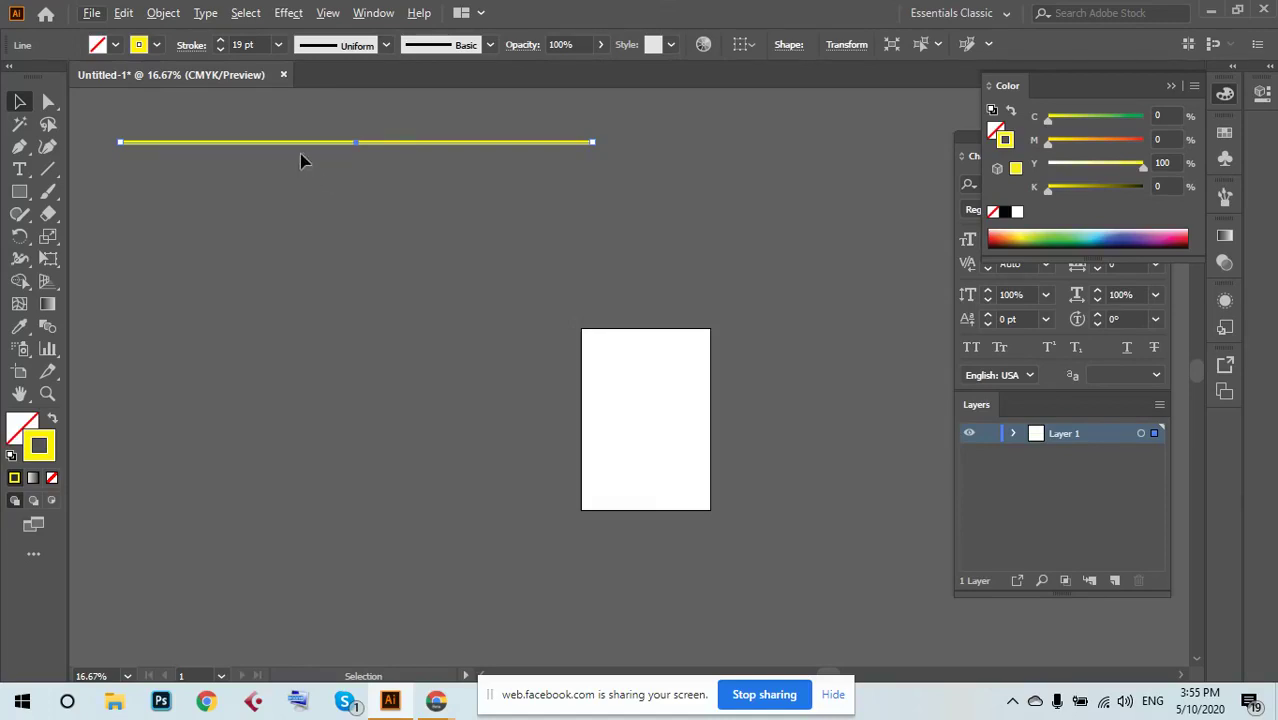
drag(306, 147, 311, 190)
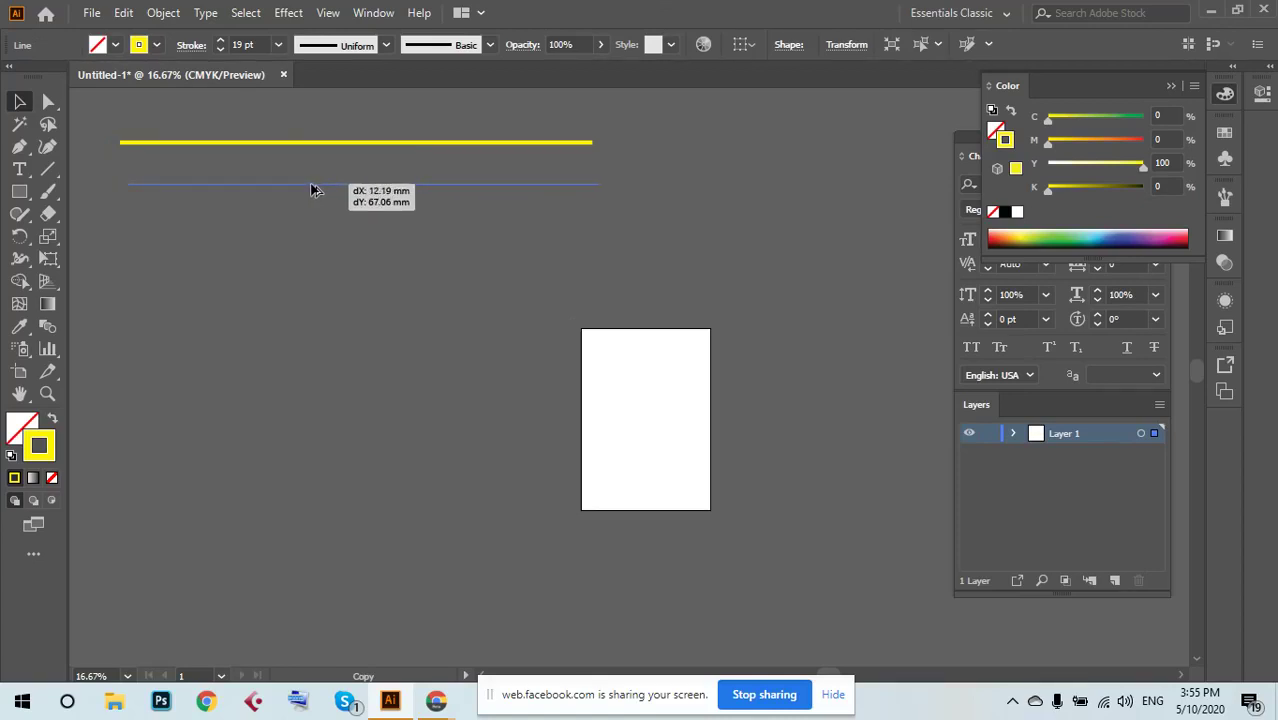
drag(311, 190, 316, 189)
key(shift)
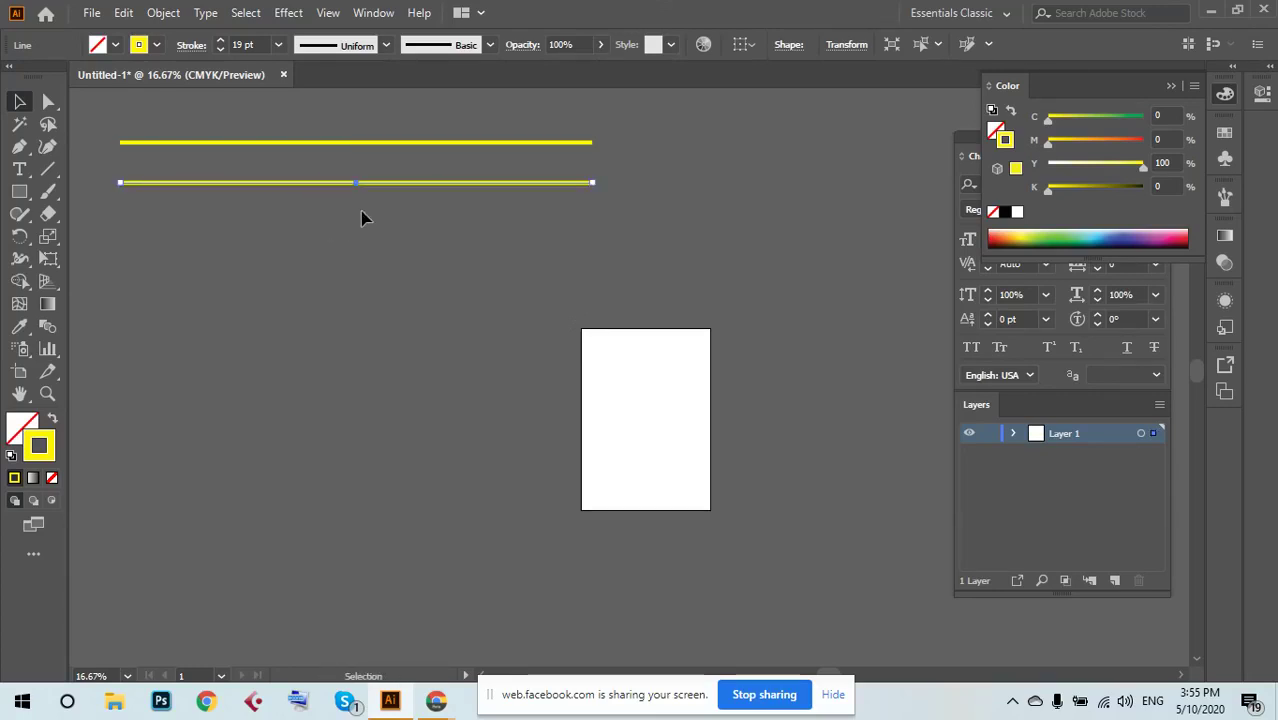
Repeat the line copy eight times with Transform Again to make ten evenly spaced horizontal lines.
key(a)
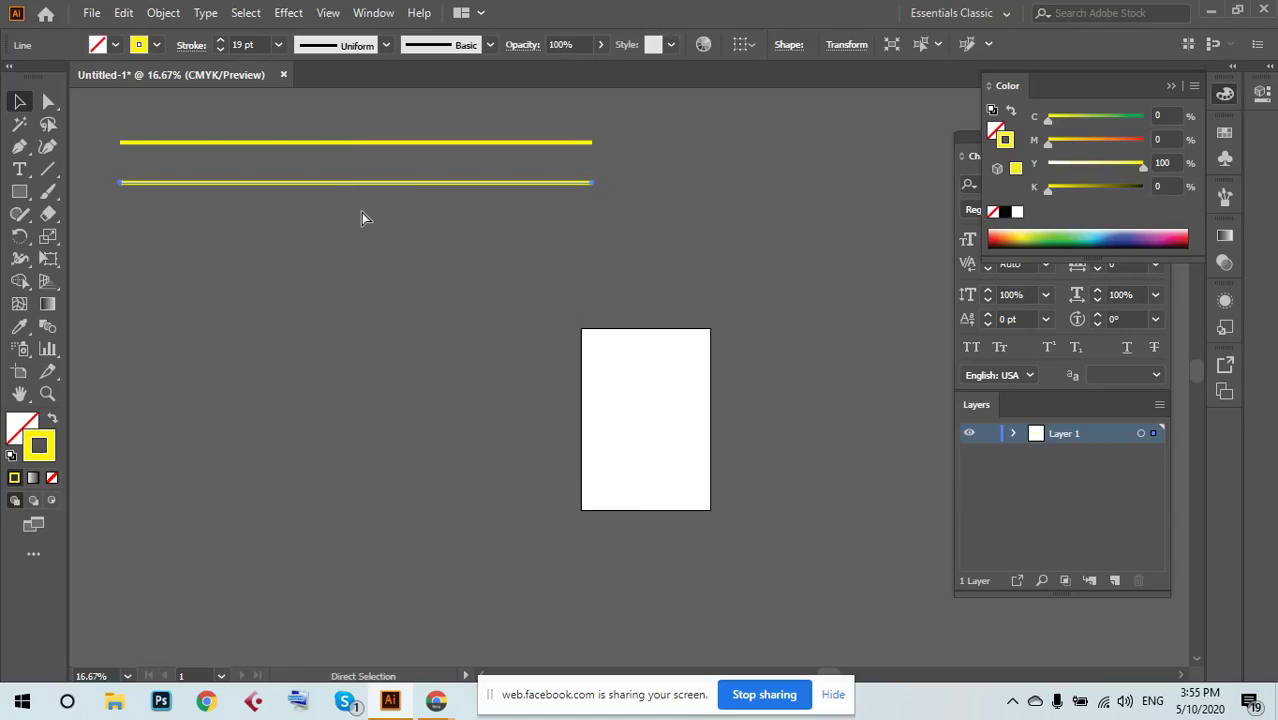
key(v)
key(a)
key(ctrl+d)
key(ctrl+d)
key(ctrl+d)
key(ctrl+d)
key(ctrl+d)
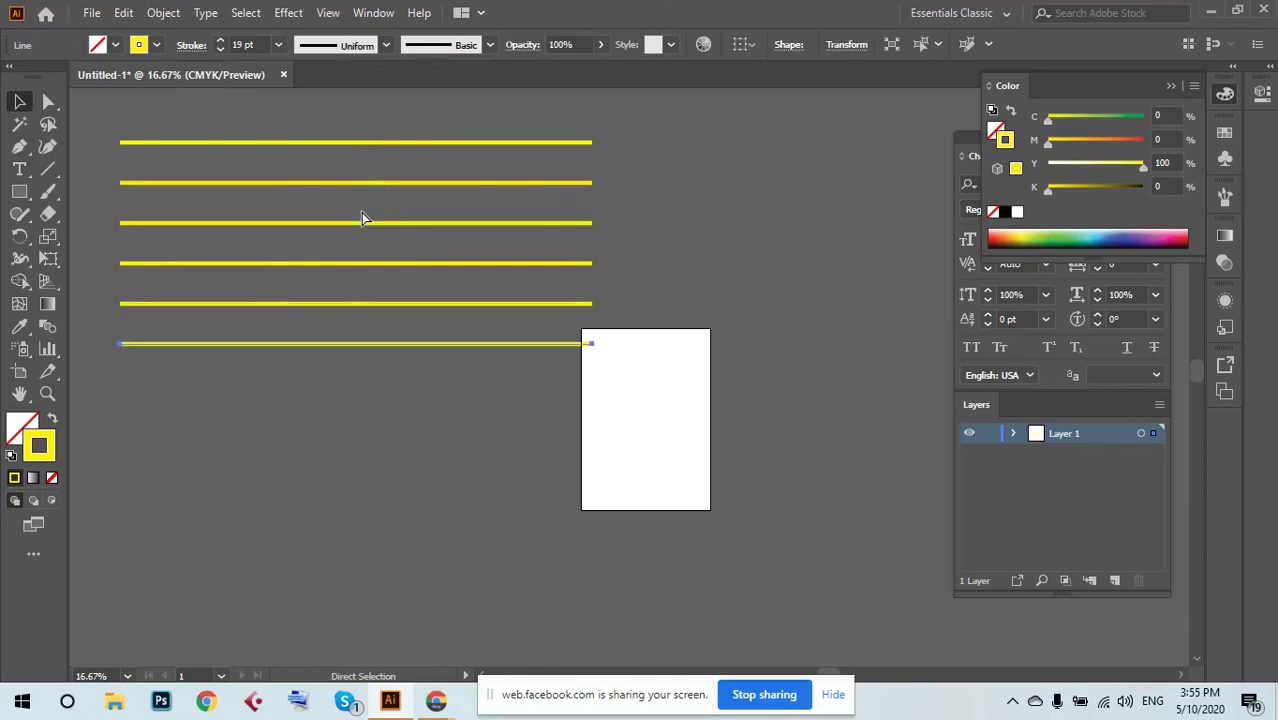
key(ctrl+d)
key(ctrl+d)
key(ctrl+d)
key(v)
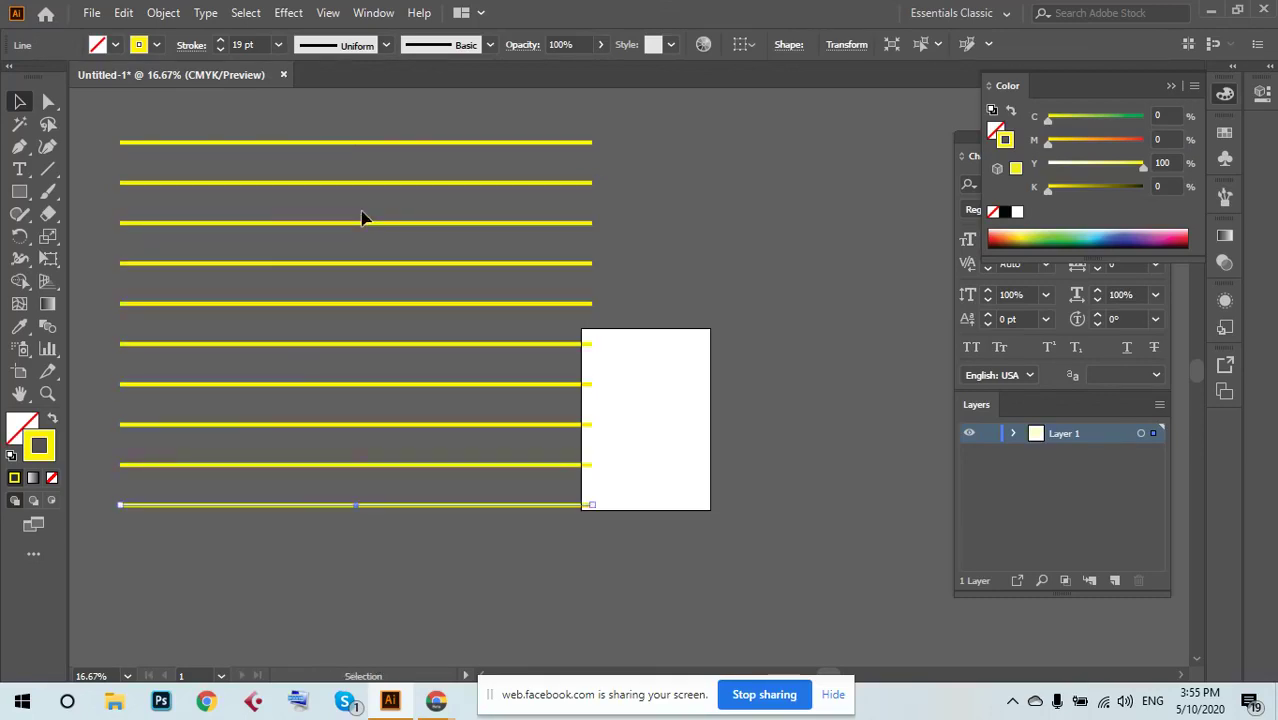
Draw a vertical line along the left ends of the ten horizontal lines, from the topmost line to the lowest.
drag(271, 117, 510, 598)
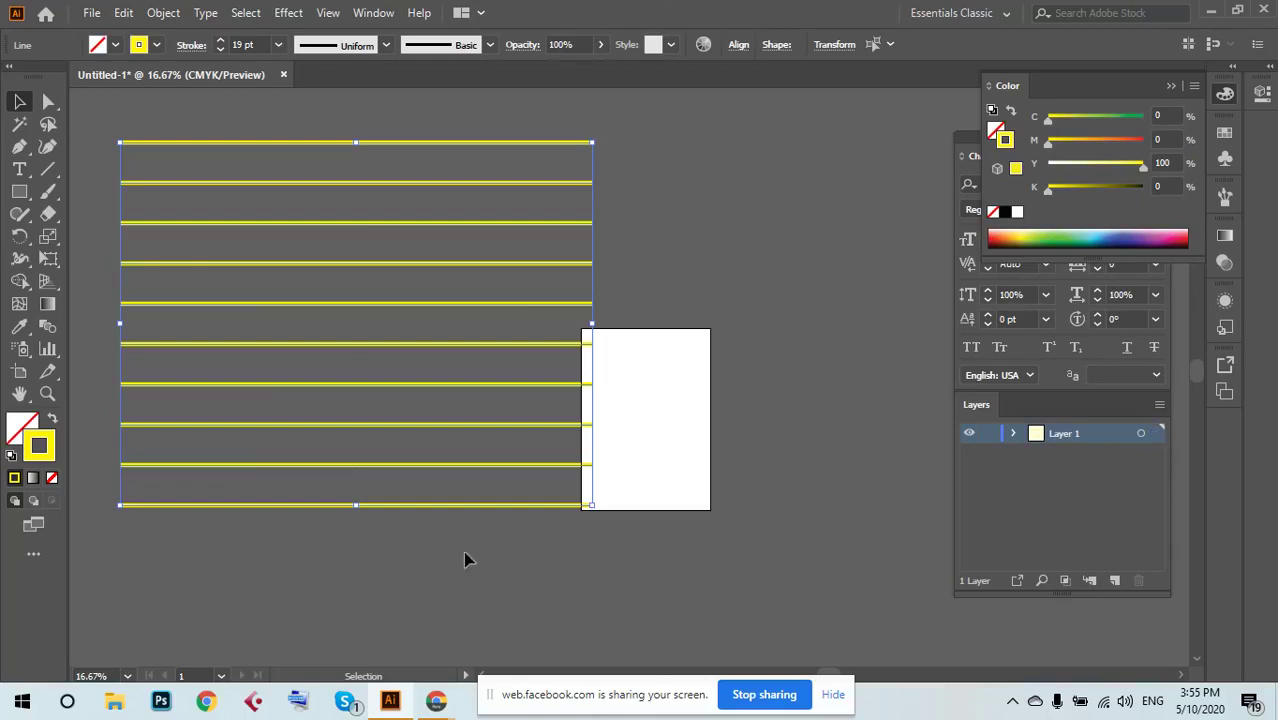
click(206, 250)
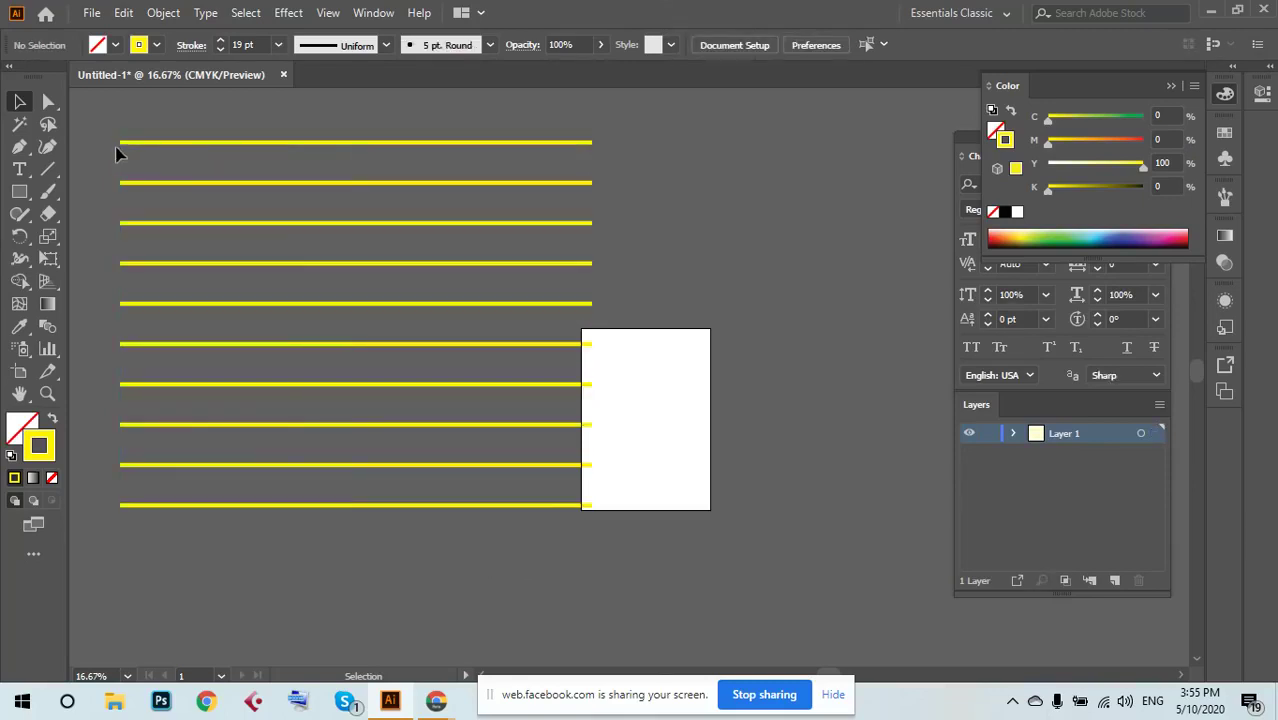
click(49, 172)
drag(120, 141, 119, 508)
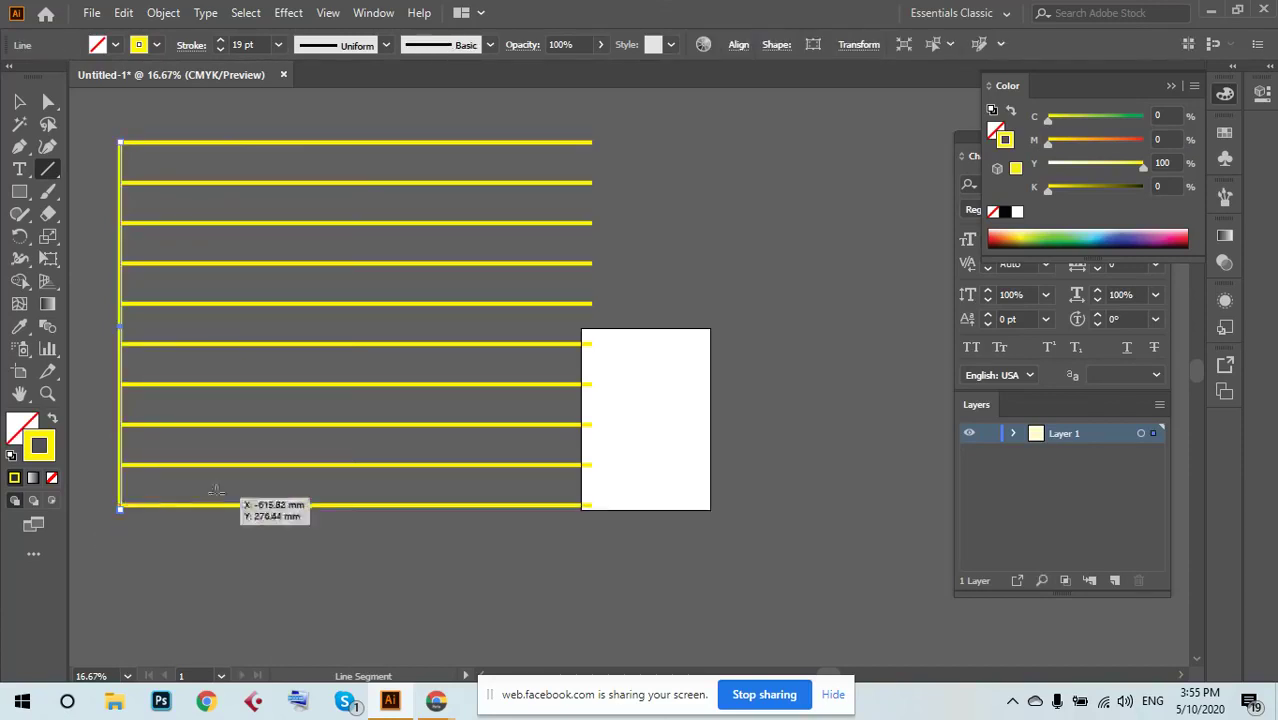
Copy the vertical line a short distance to the right and repeat the copy six times with Transform Again to form a grid.
click(19, 101)
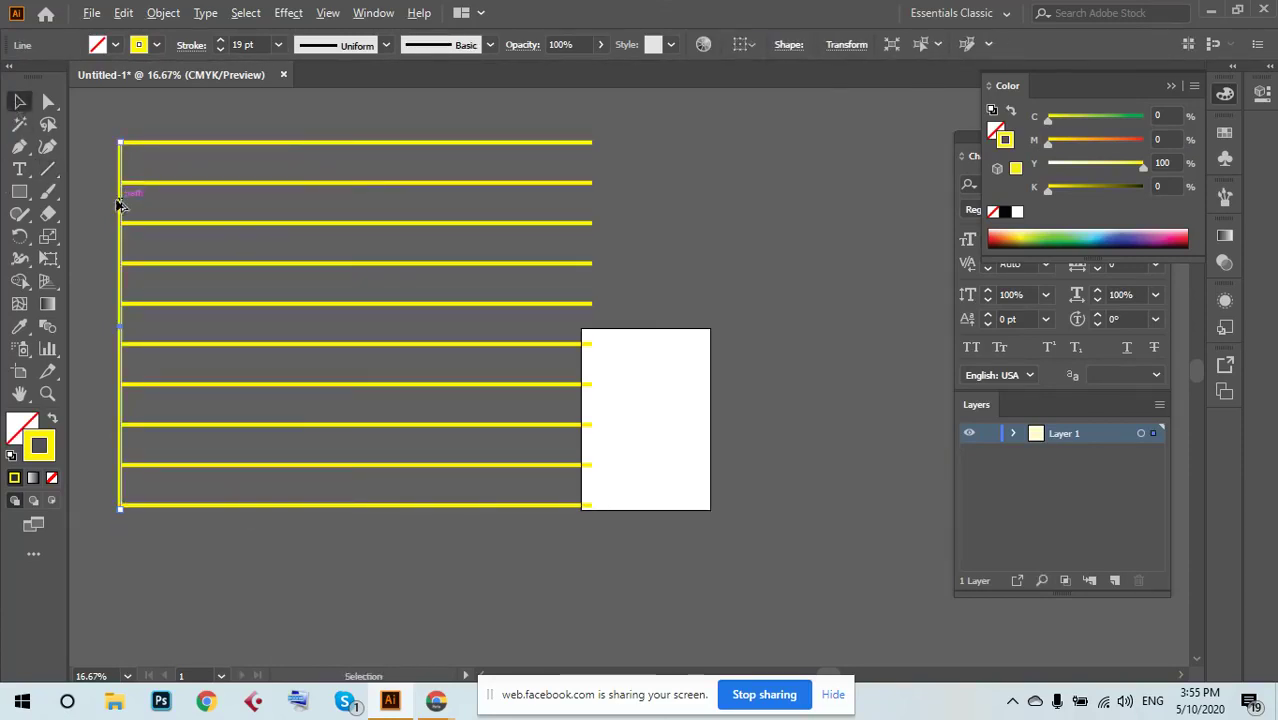
drag(121, 204, 192, 207)
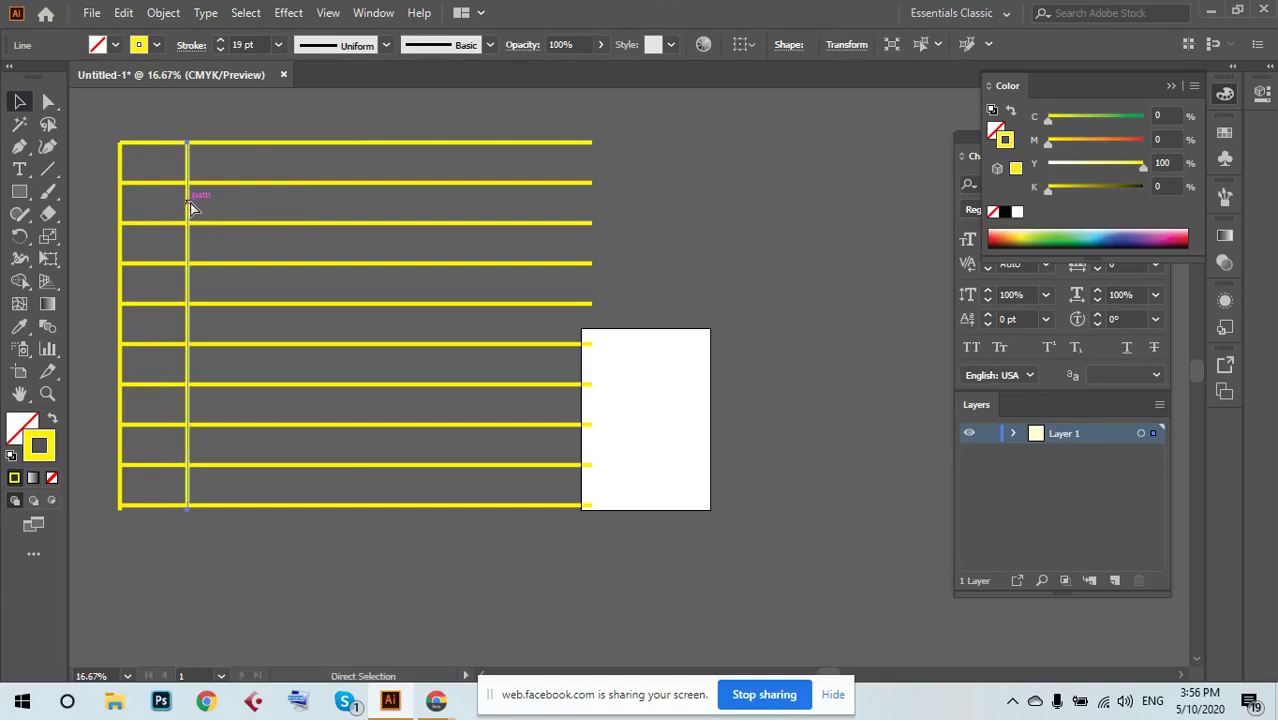
key(ctrl+d)
key(ctrl+d)
key(ctrl+d)
key(ctrl+d)
key(ctrl+d)
key(ctrl+d)
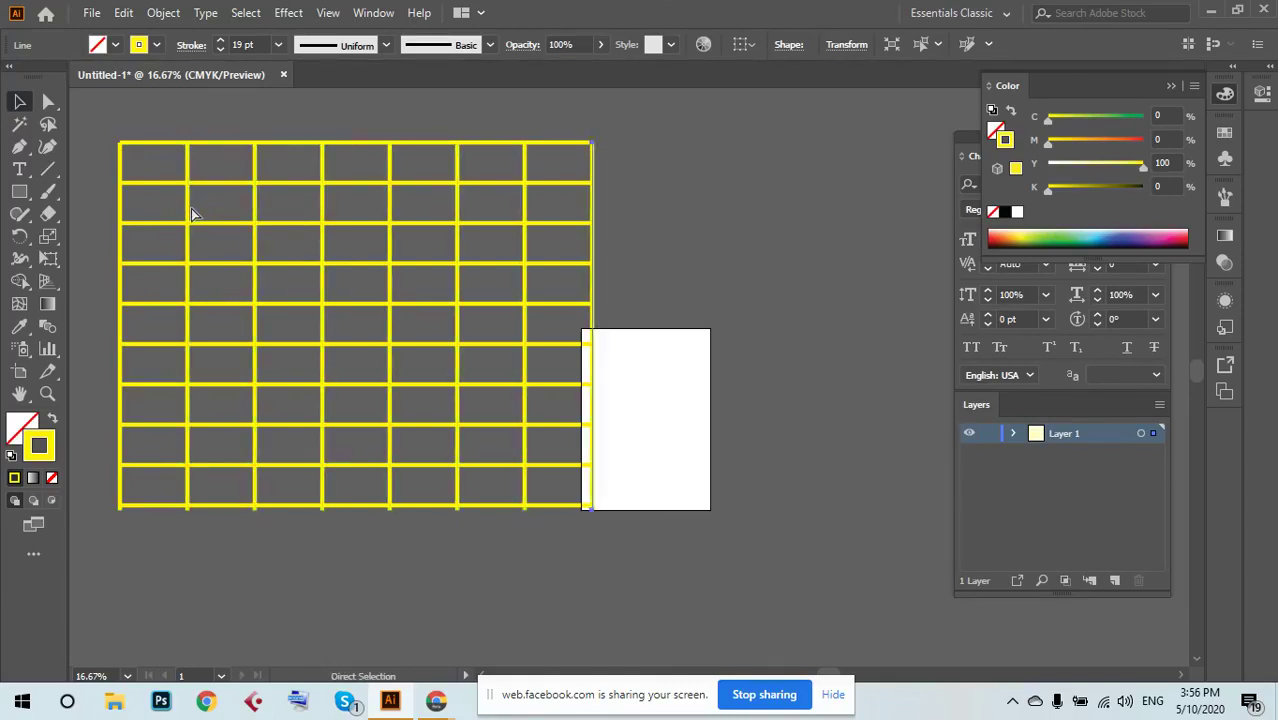
Delete all the horizontal and vertical lines of the yellow grid.
click(728, 566)
scroll(676, 562, left, 3)
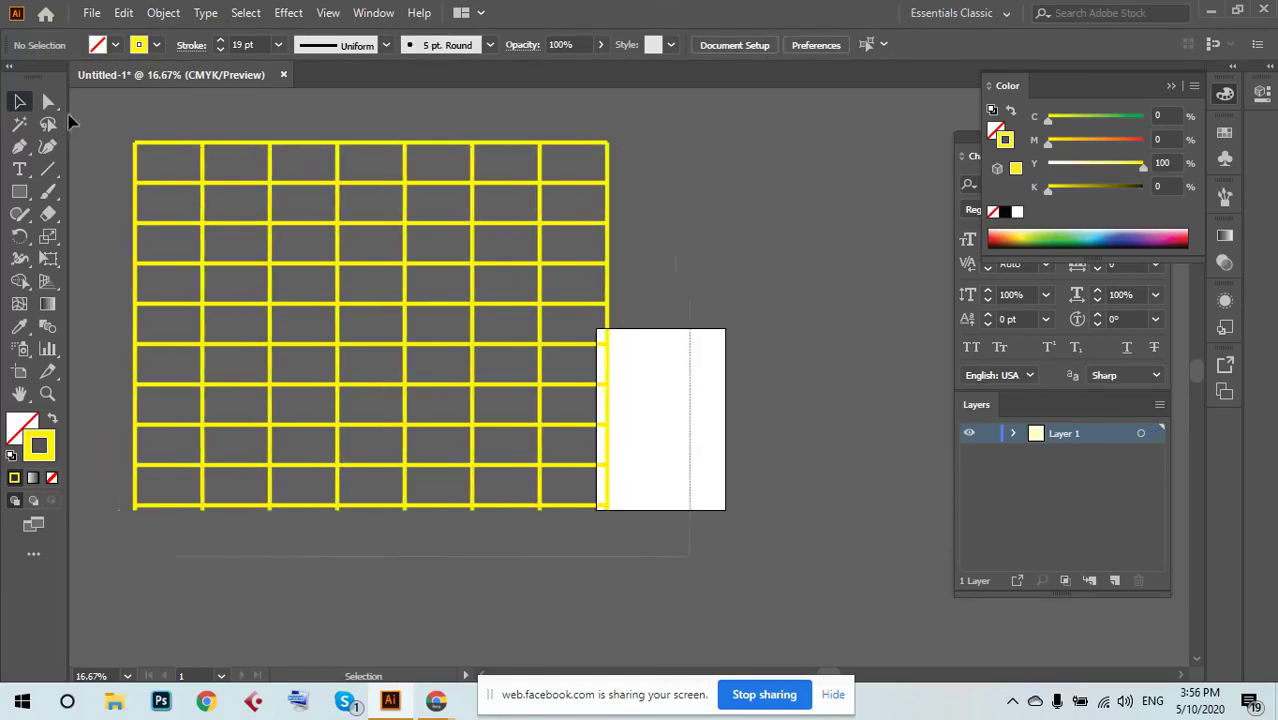
scroll(214, 177, up, 2)
key(ctrl+a)
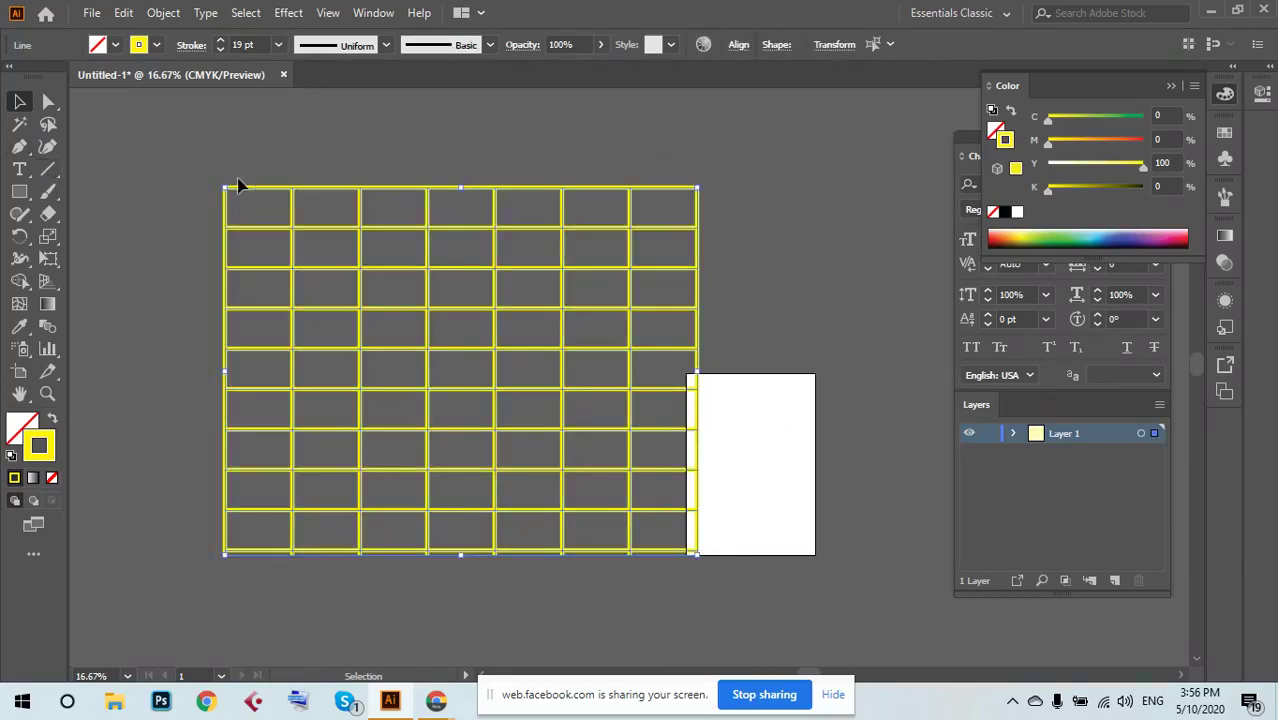
key(Delete)
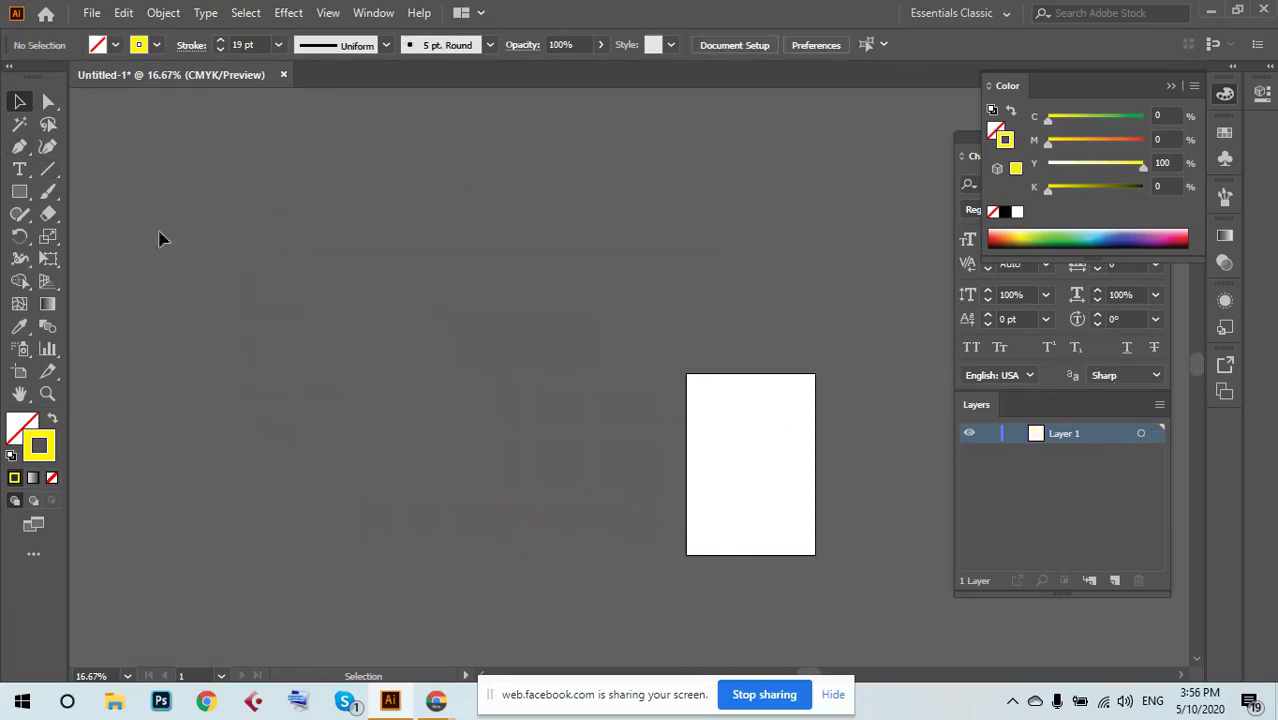
Draw a horizontal line about 956 mm long in the empty area to the left of and above the artboard.
click(47, 170)
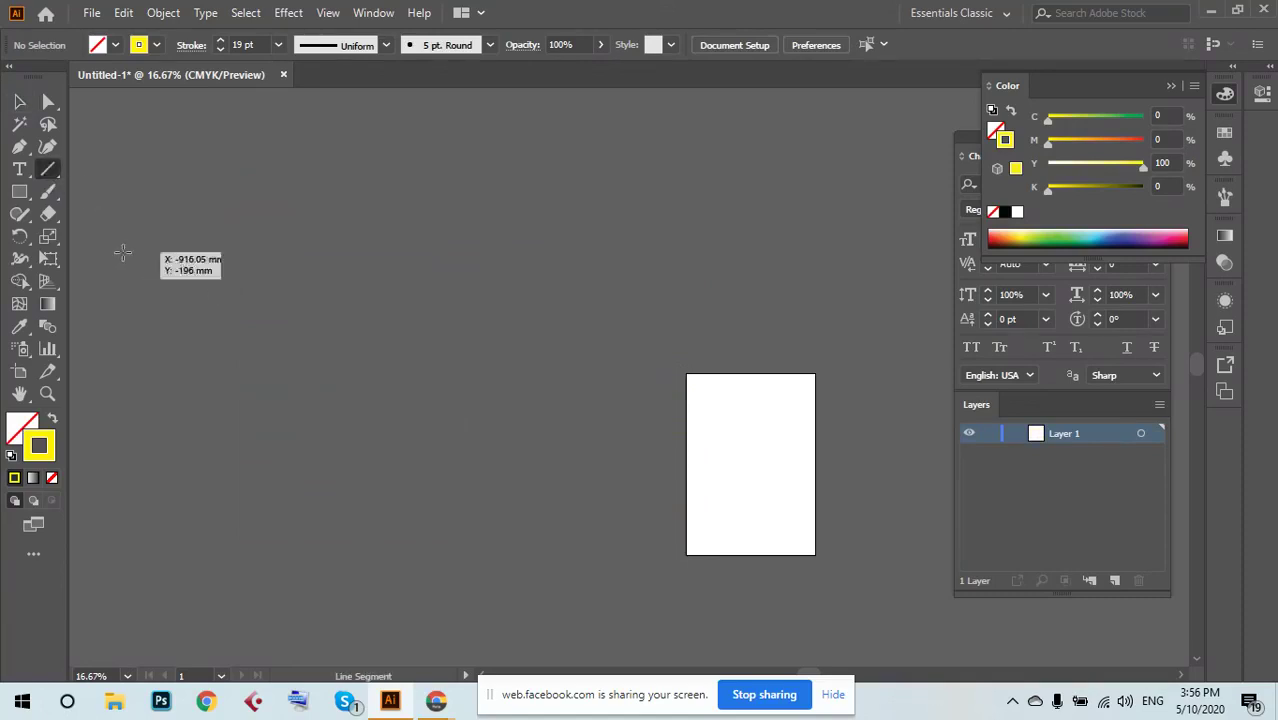
drag(122, 251, 711, 285)
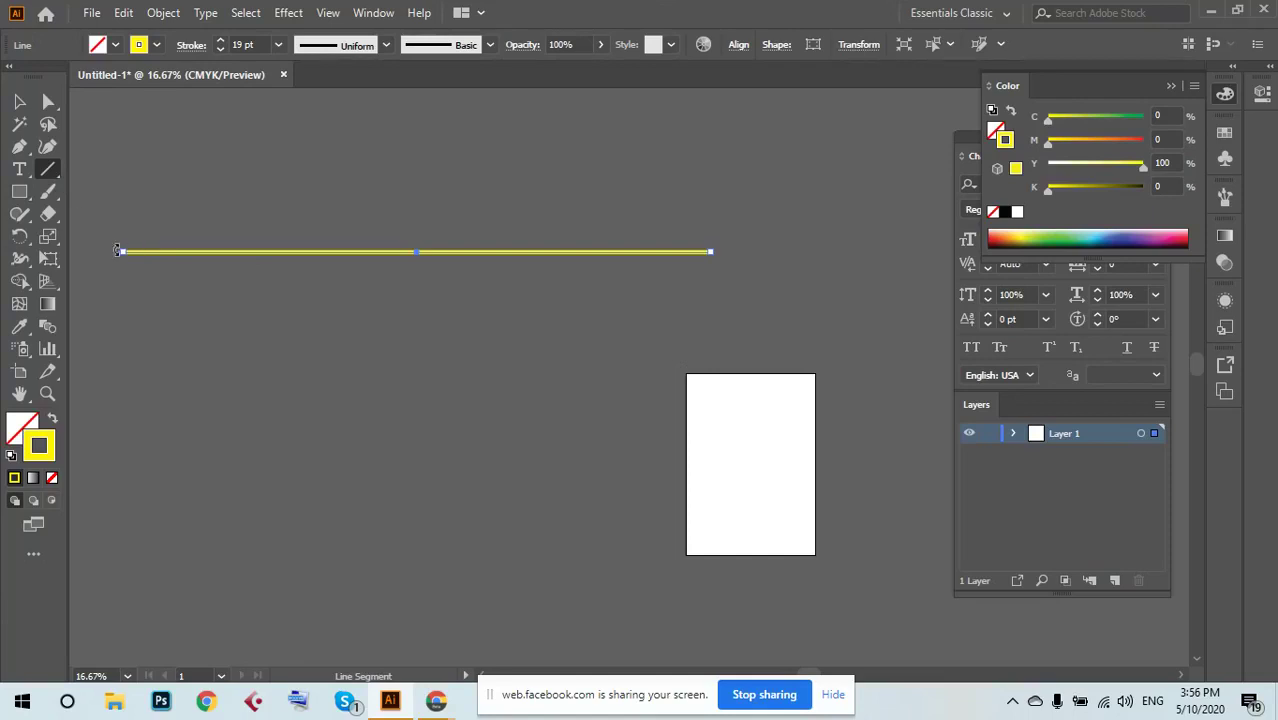
click(134, 204)
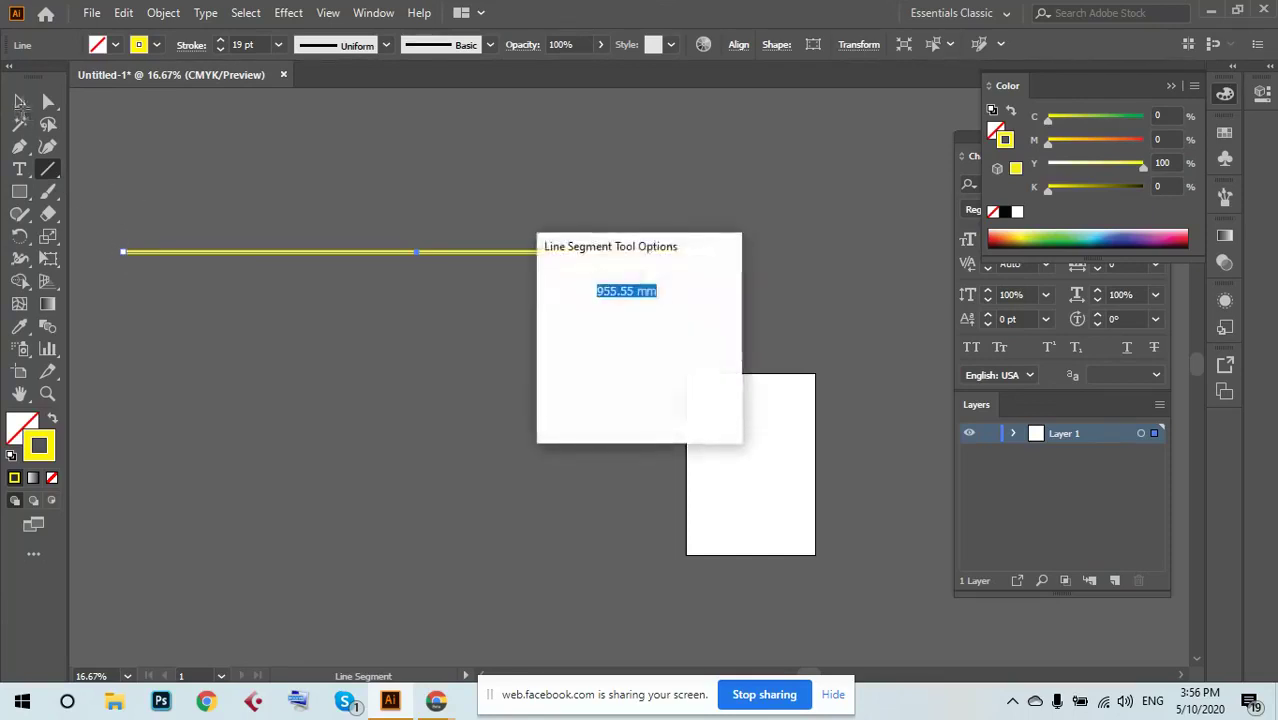
key(Escape)
key(v)
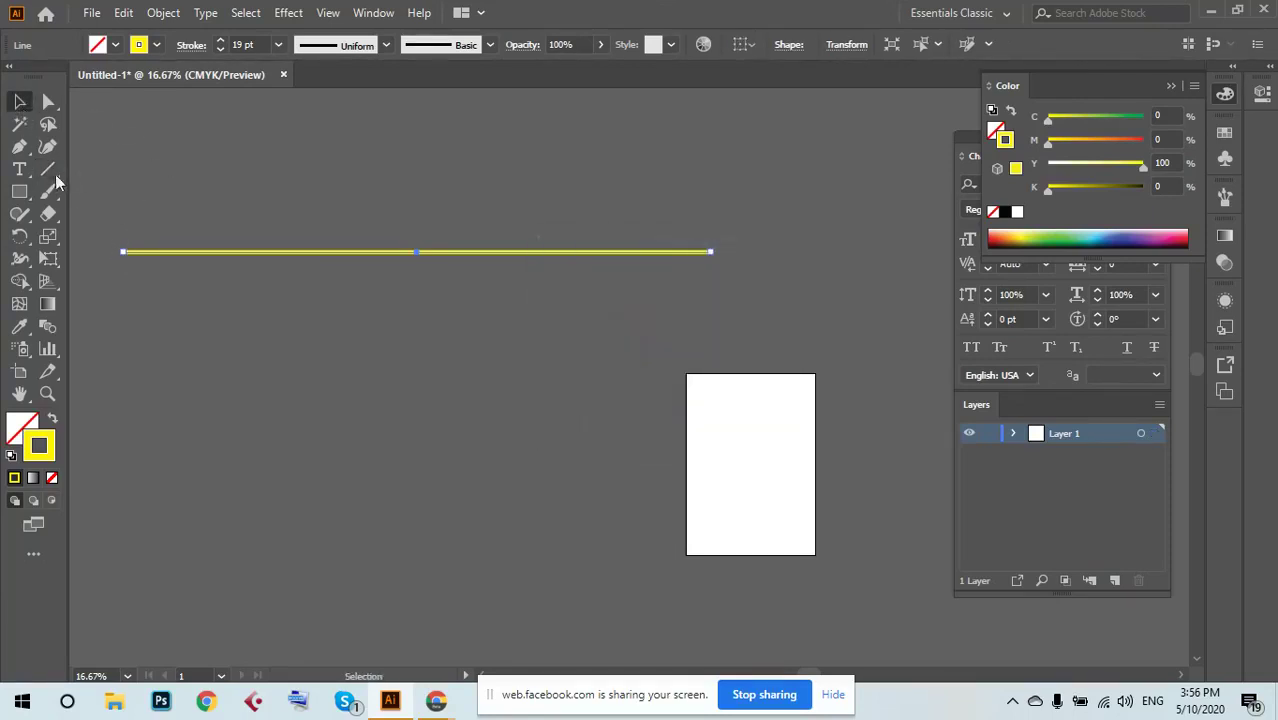
Draw a 45° diagonal line up from the horizontal line's left end and a shorter horizontal line rightward from its upper end.
click(50, 170)
drag(123, 251, 239, 162)
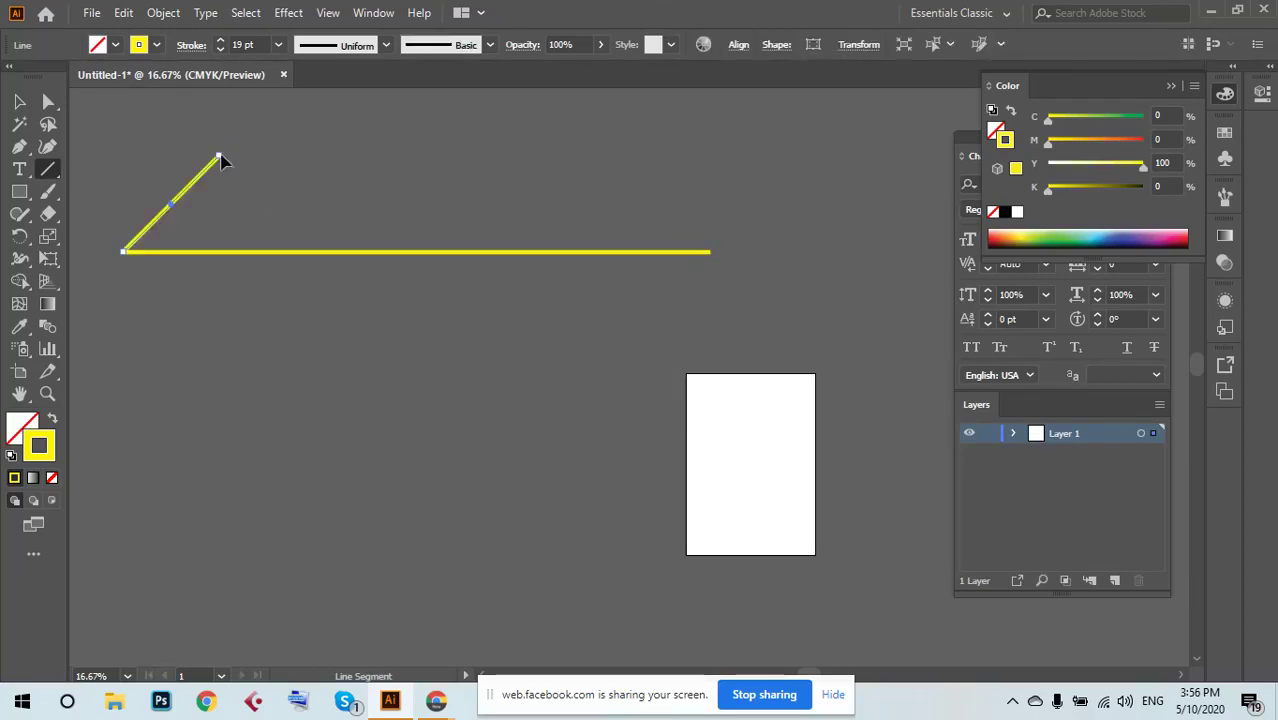
click(19, 101)
click(114, 130)
click(48, 170)
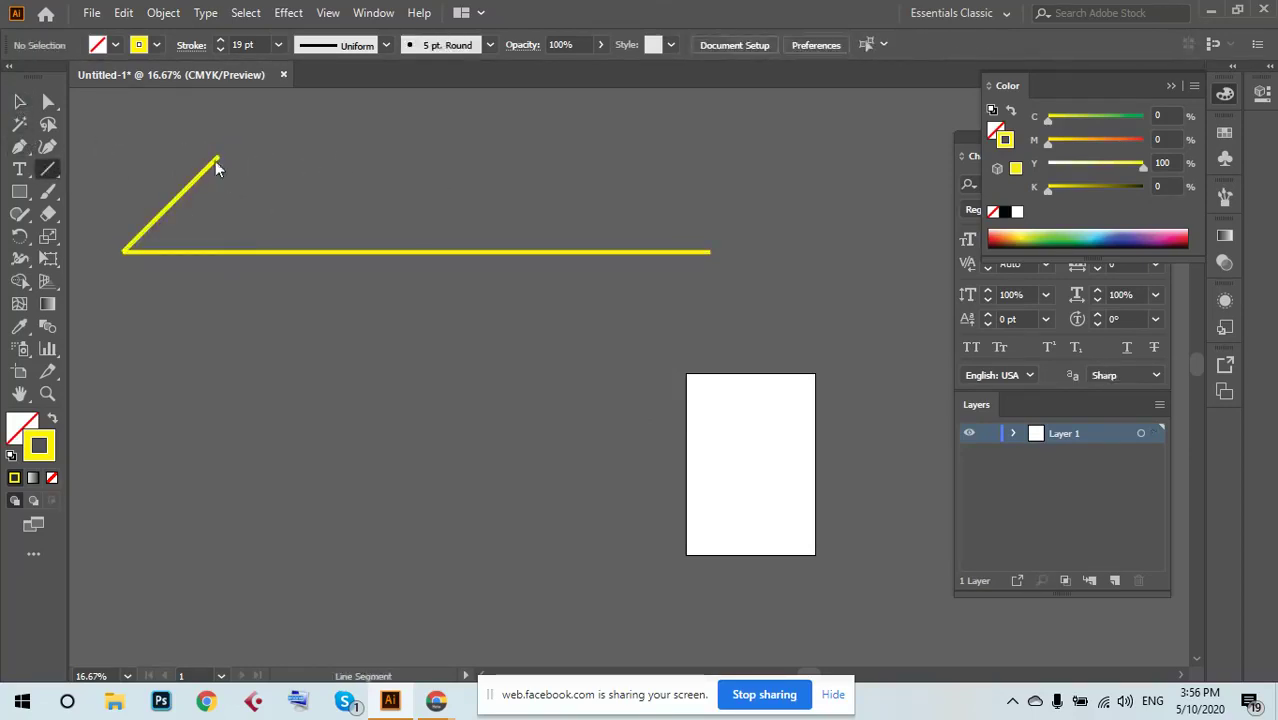
mouse_move(218, 157)
mouse_down()
mouse_move(708, 157)
mouse_move(655, 157)
mouse_up()
click(19, 101)
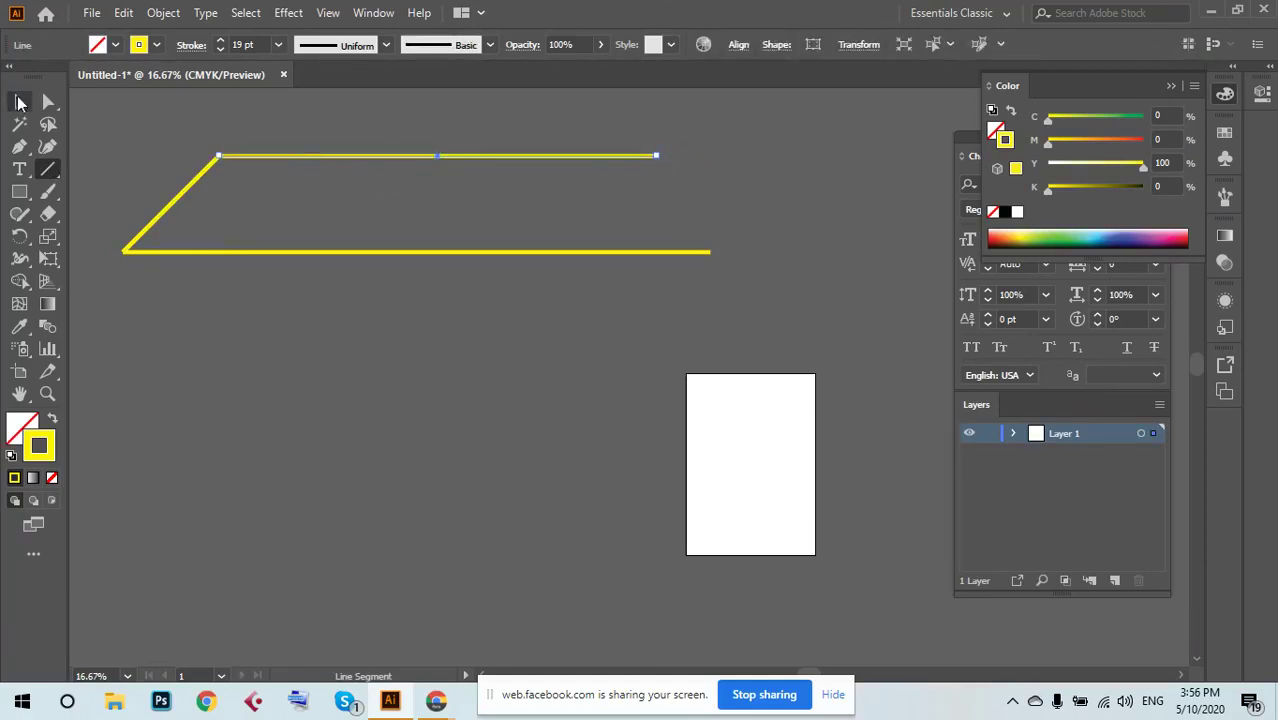
click(136, 132)
Close the trapezoid with a slanted line from the upper line's right end to the lower line's right end.
click(50, 170)
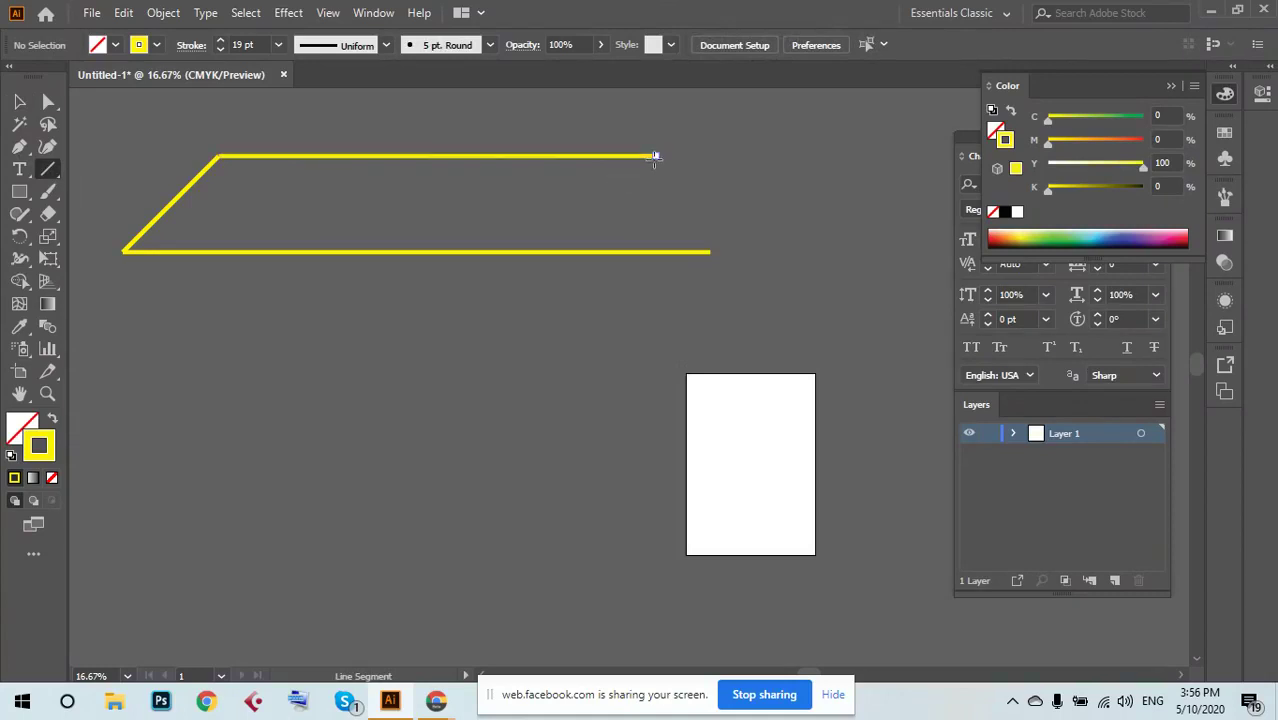
drag(656, 157, 709, 251)
click(19, 101)
click(217, 422)
Draw vertical lines down from the trapezoid's two left corners to the same level, plus a long horizontal base line there.
click(49, 169)
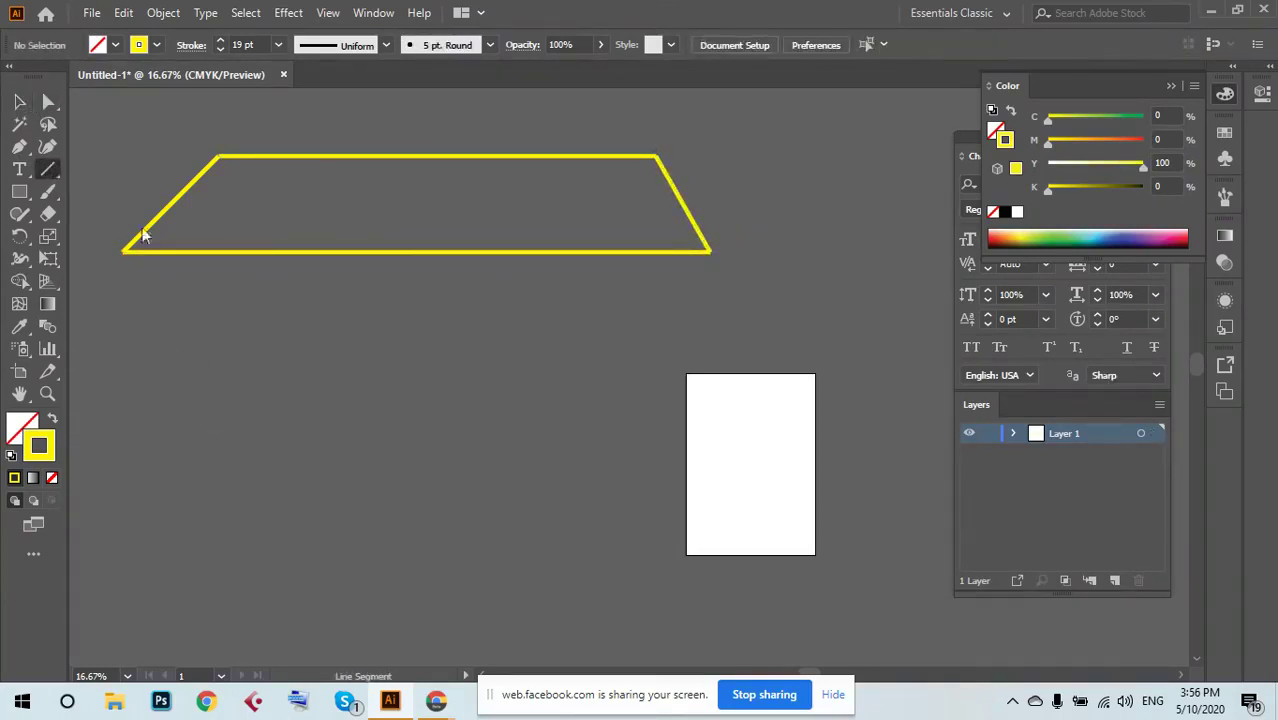
drag(218, 157, 218, 455)
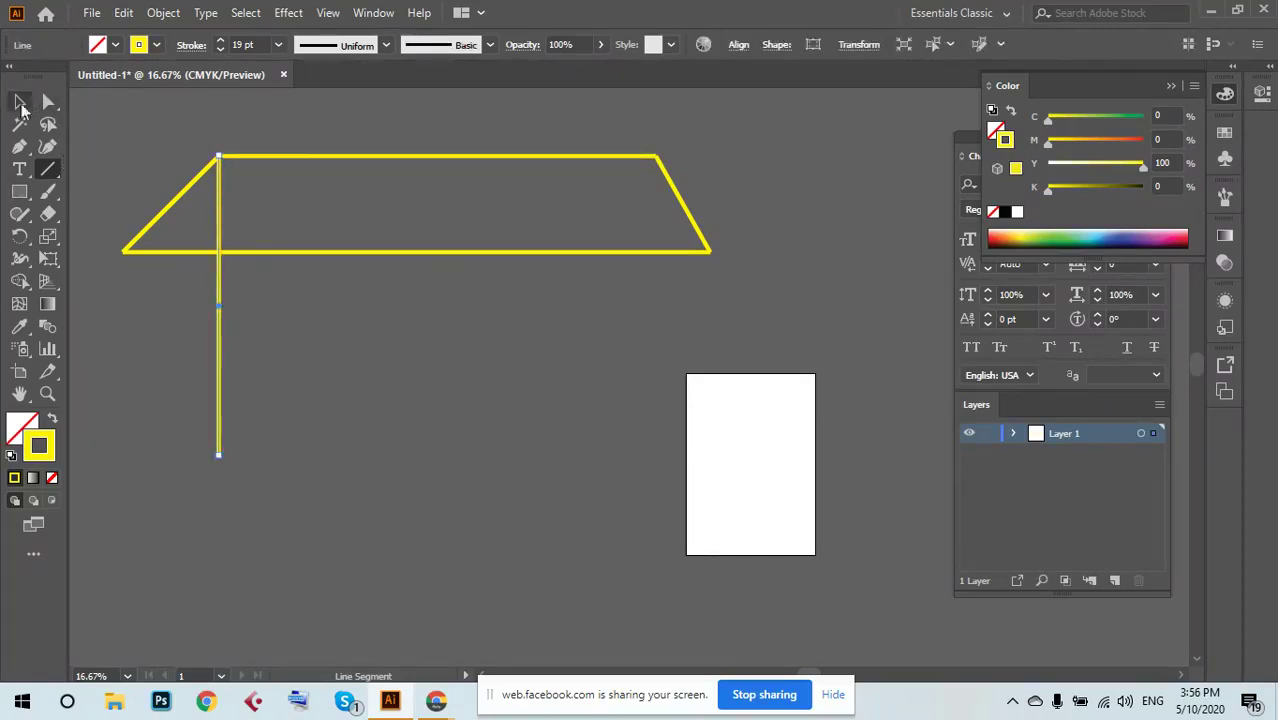
click(20, 103)
click(47, 169)
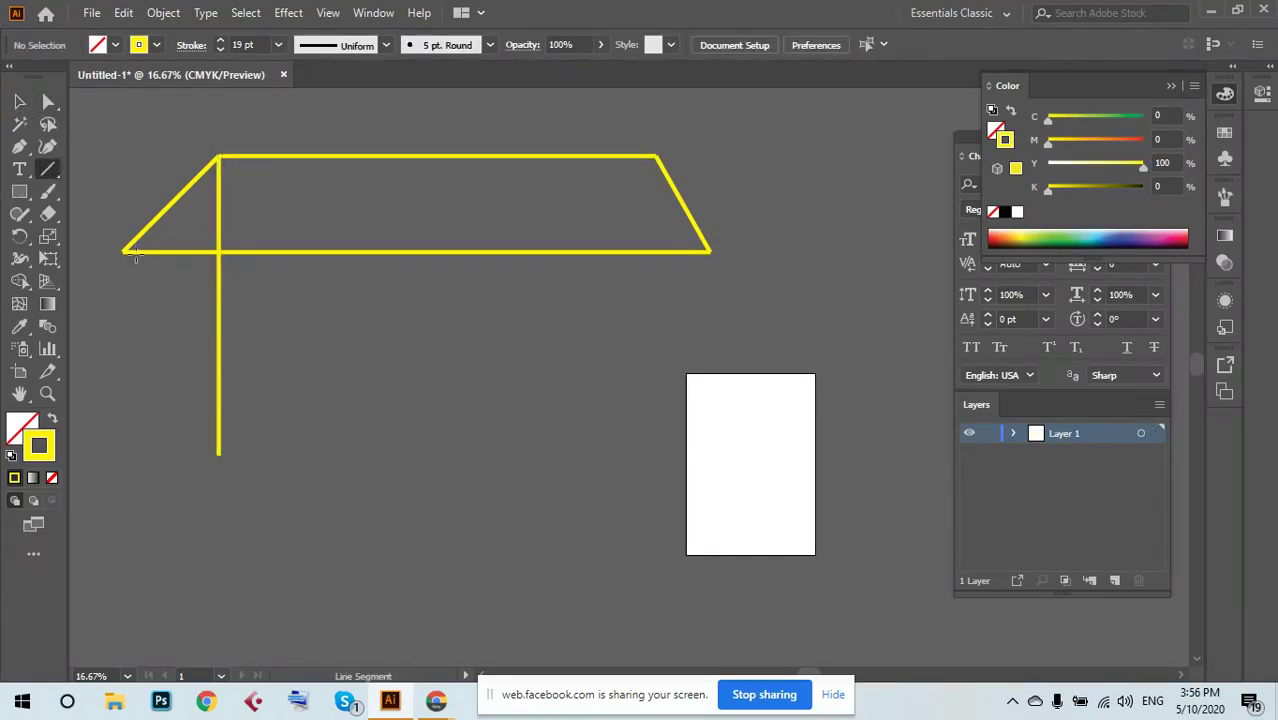
drag(127, 252, 710, 456)
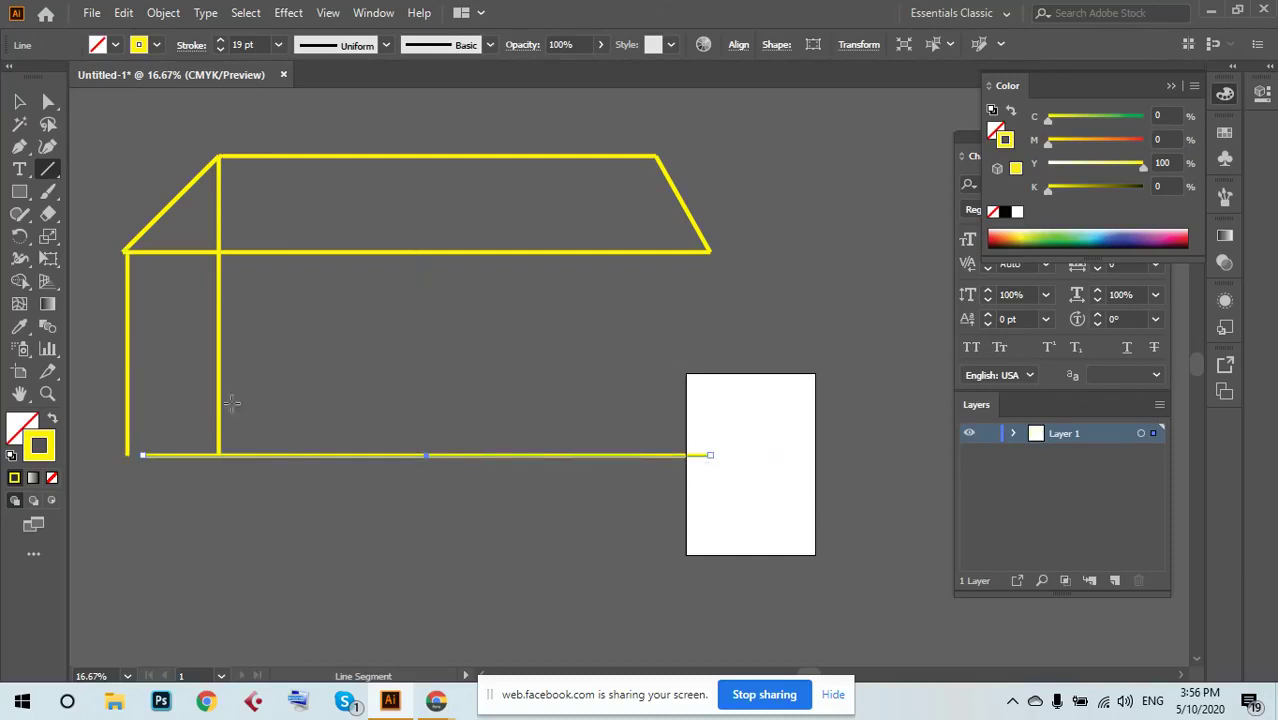
Delete all the lines of the house-like outline, including the remaining slanted one.
click(19, 101)
drag(125, 130, 628, 488)
key(Delete)
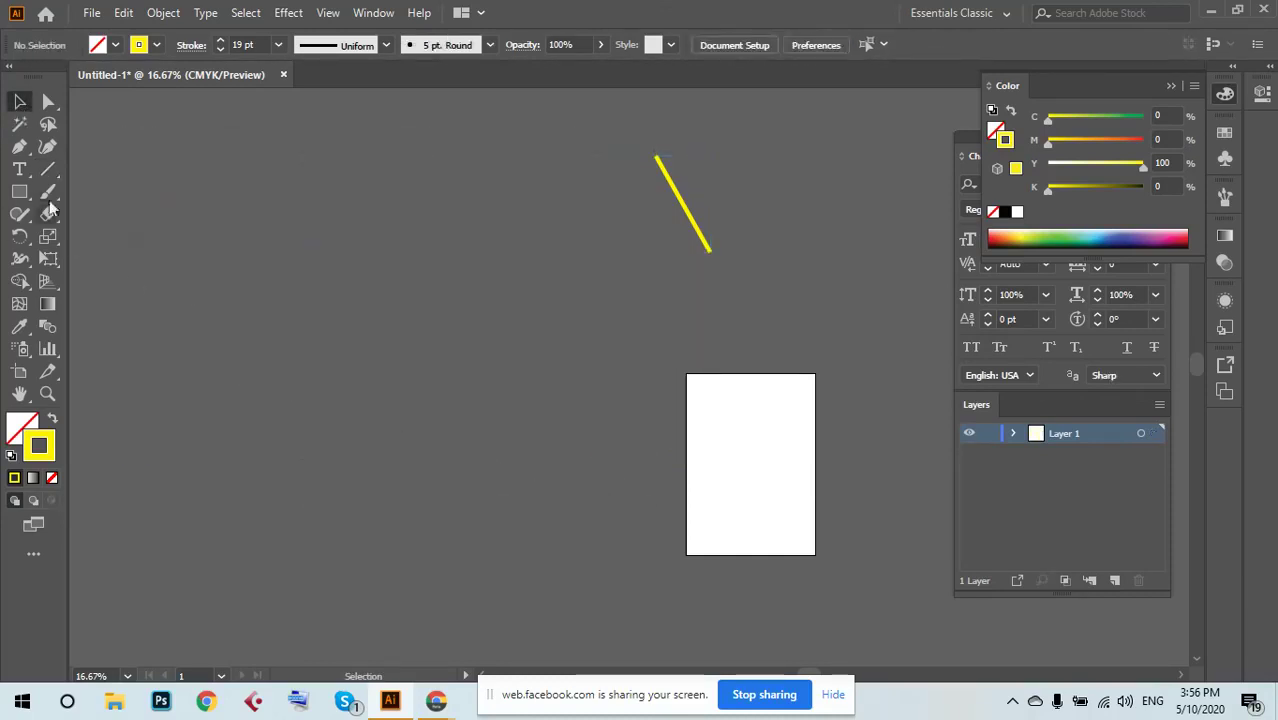
drag(590, 134, 807, 302)
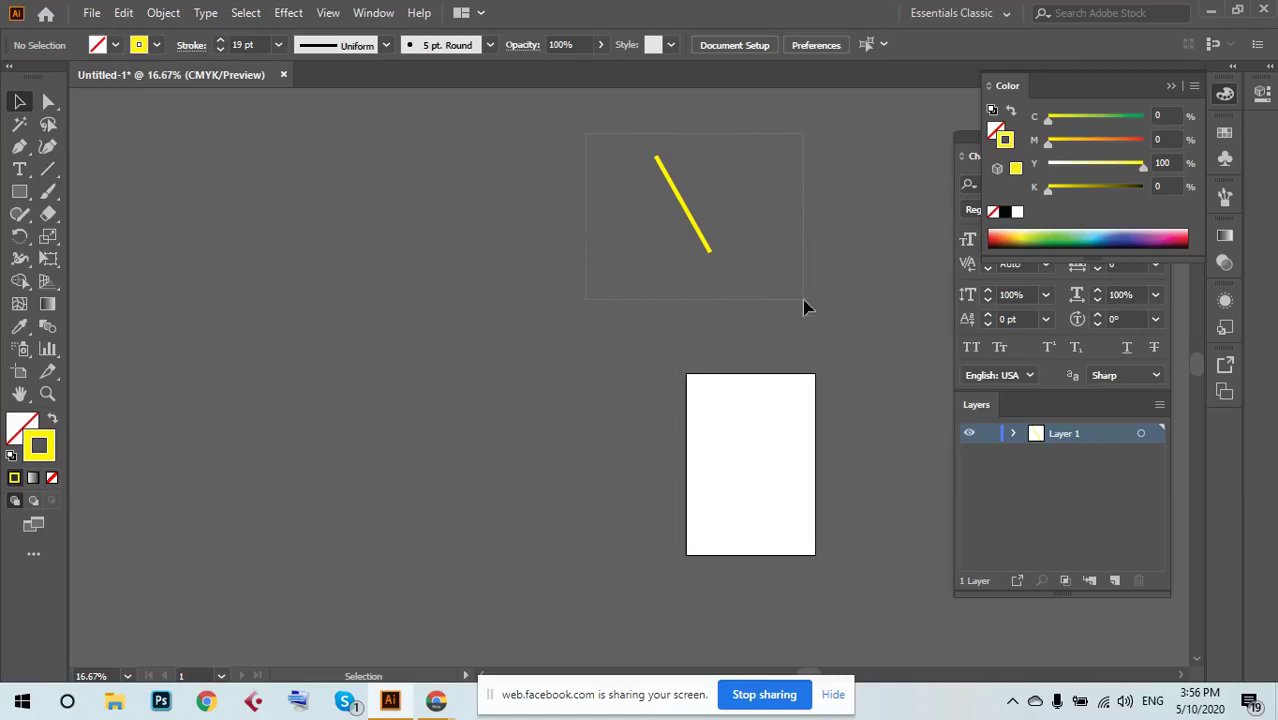
key(Delete)
Draw six separate upward-curving arcs with the Arc tool across the empty area beside the artboard.
click(47, 172)
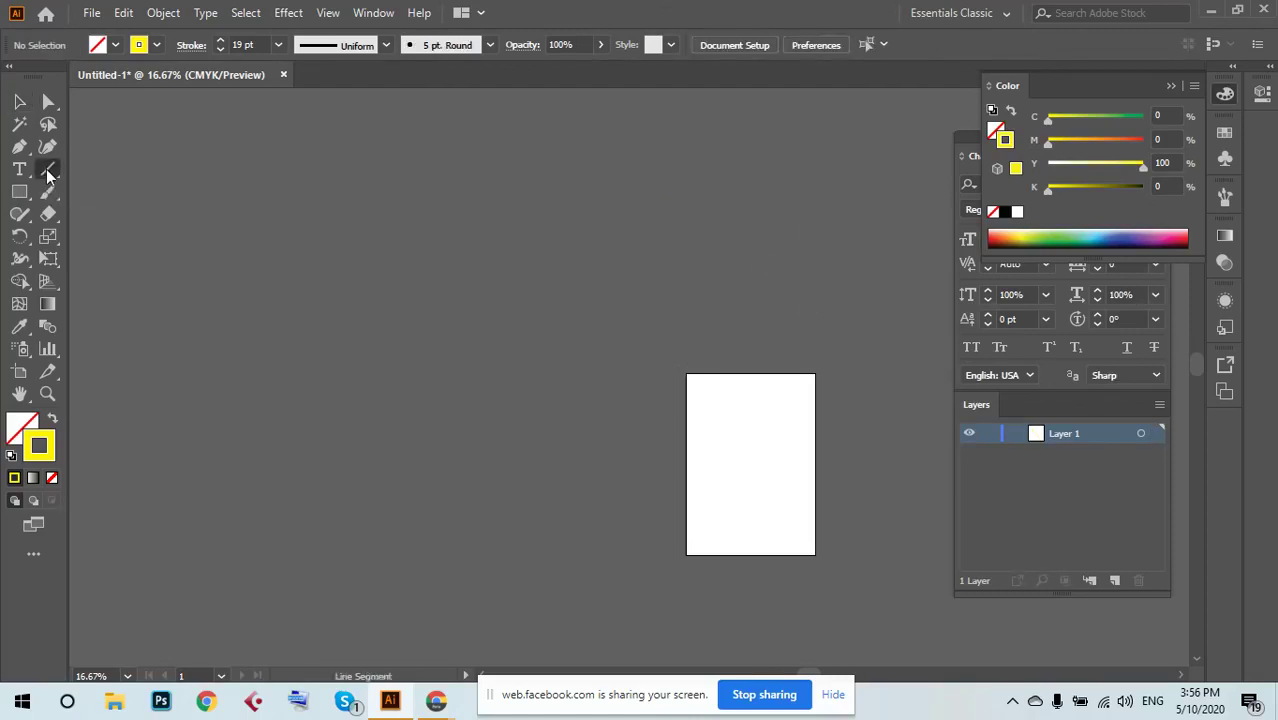
drag(47, 172, 118, 189)
drag(190, 427, 380, 236)
drag(244, 451, 471, 249)
drag(352, 437, 599, 216)
drag(400, 458, 600, 248)
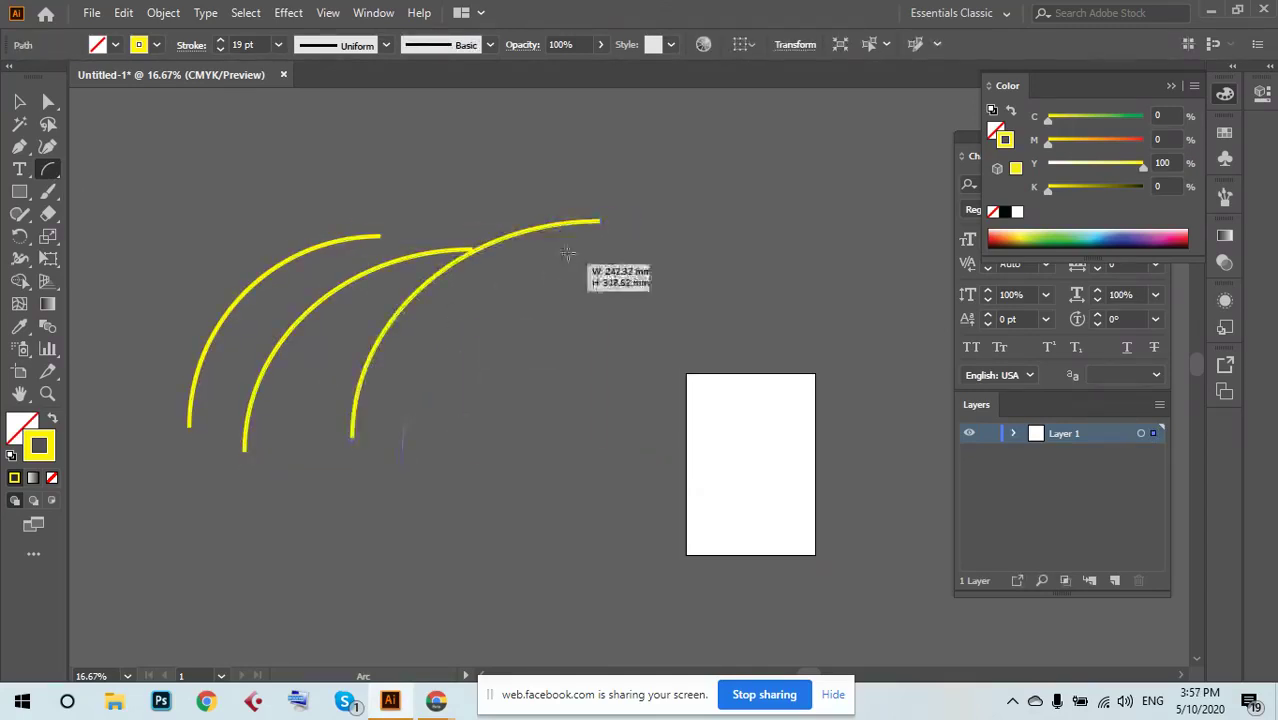
drag(500, 384, 694, 236)
drag(270, 484, 527, 132)
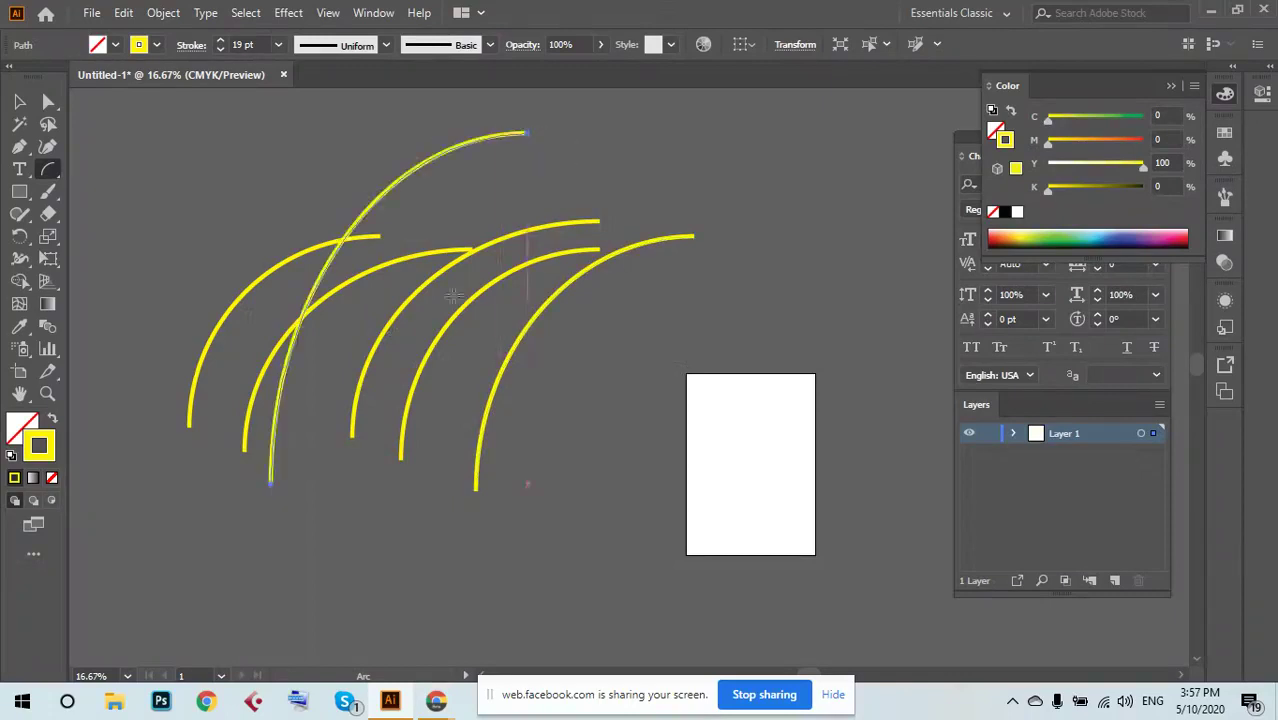
Delete all six yellow arcs.
click(20, 102)
drag(134, 178, 666, 479)
key(Delete)
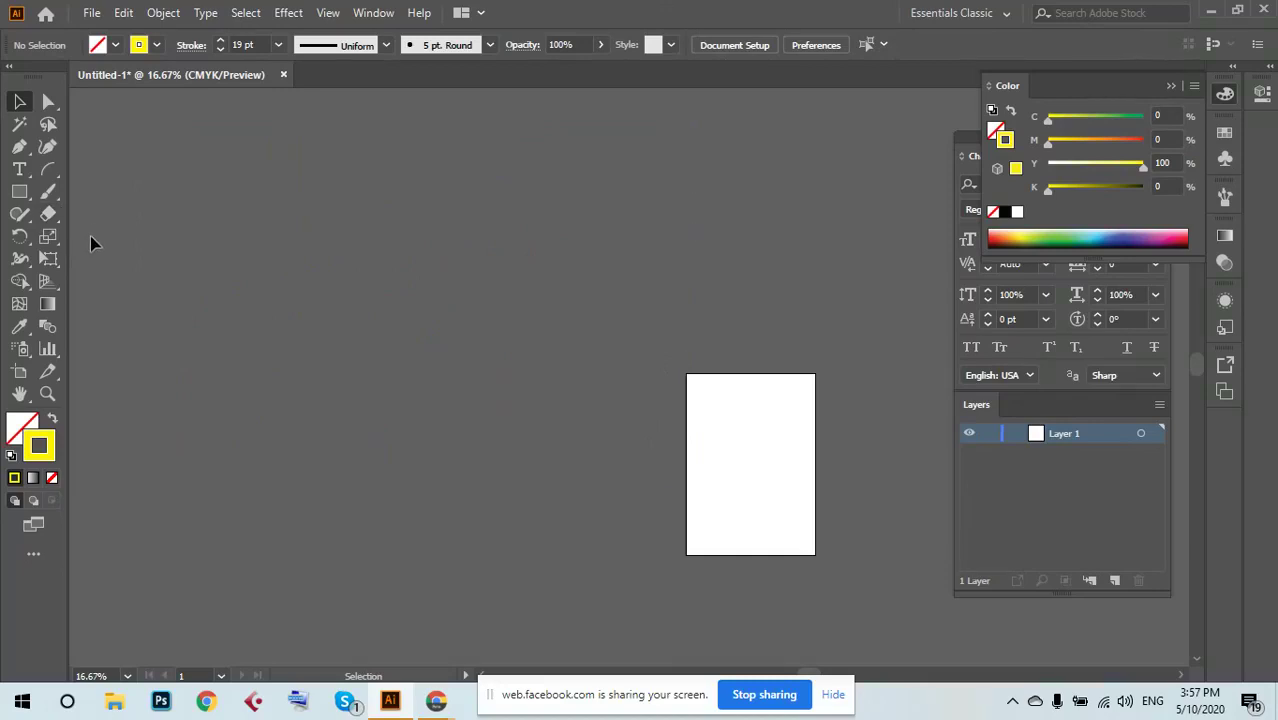
Draw a single arc with the Arc tool, varying its curvature while drawing, and delete the arc.
click(50, 170)
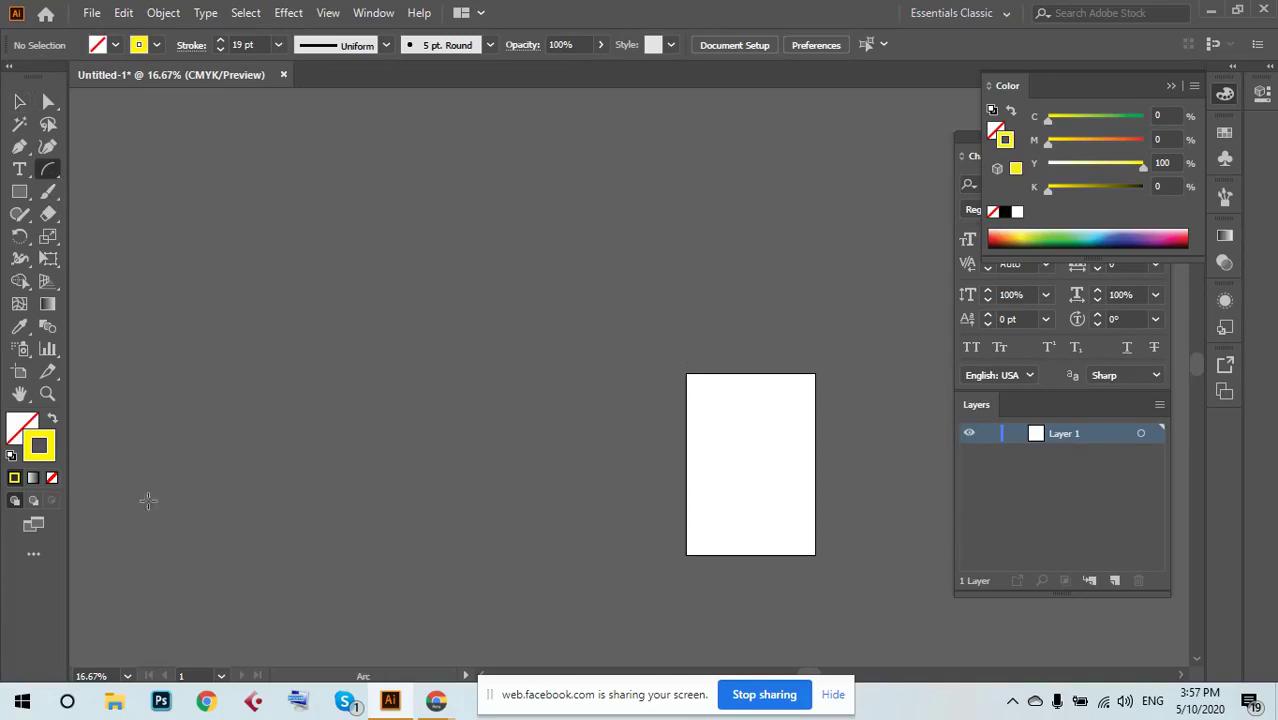
drag(147, 503, 336, 303)
key(Down)
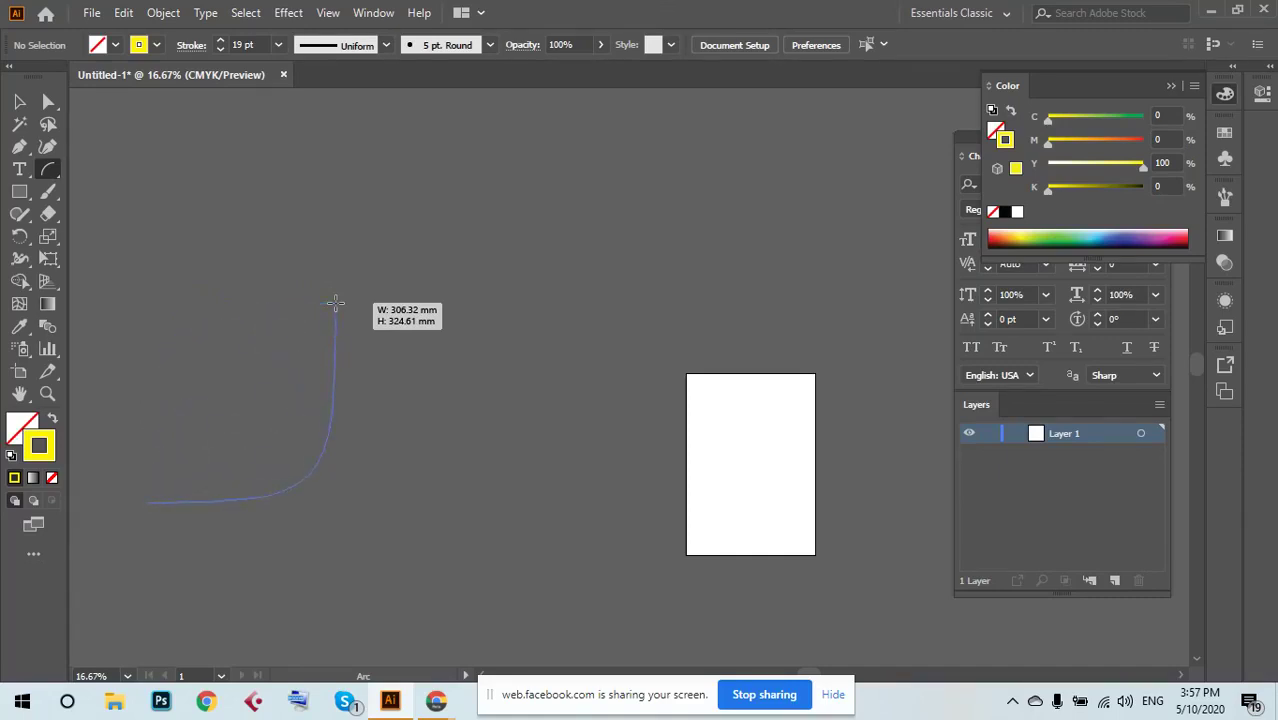
drag(334, 304, 284, 302)
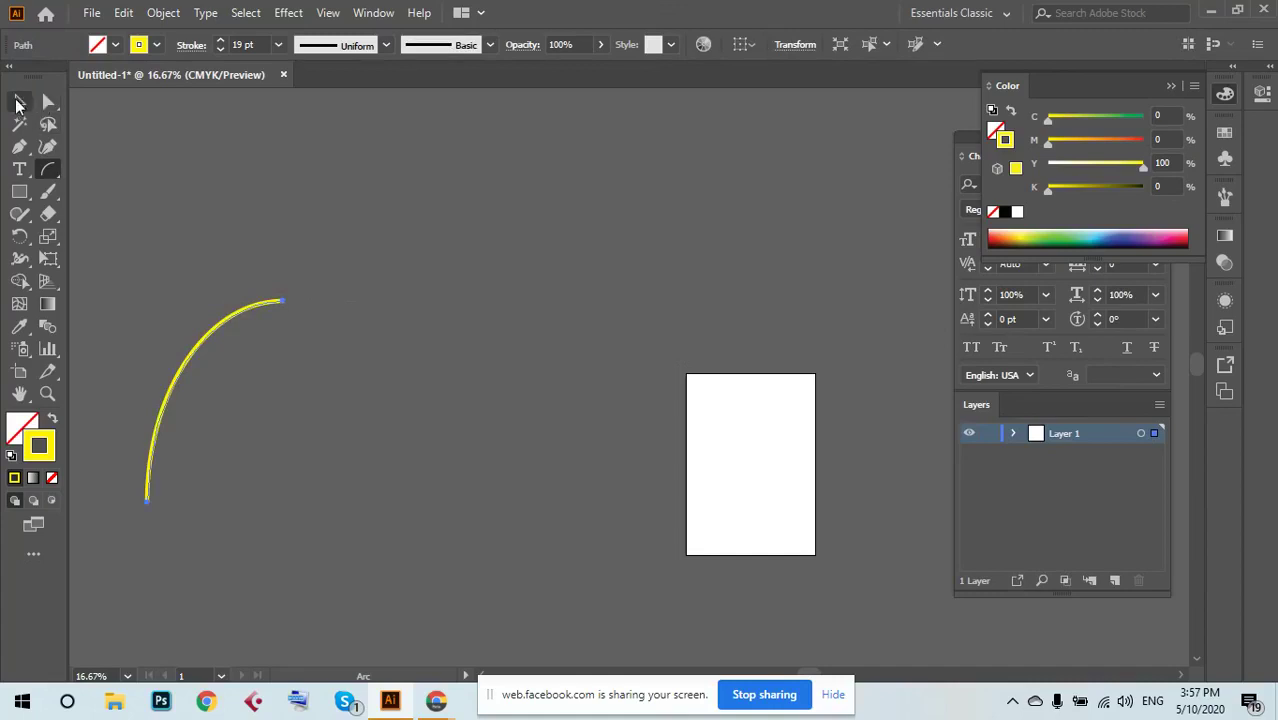
click(18, 102)
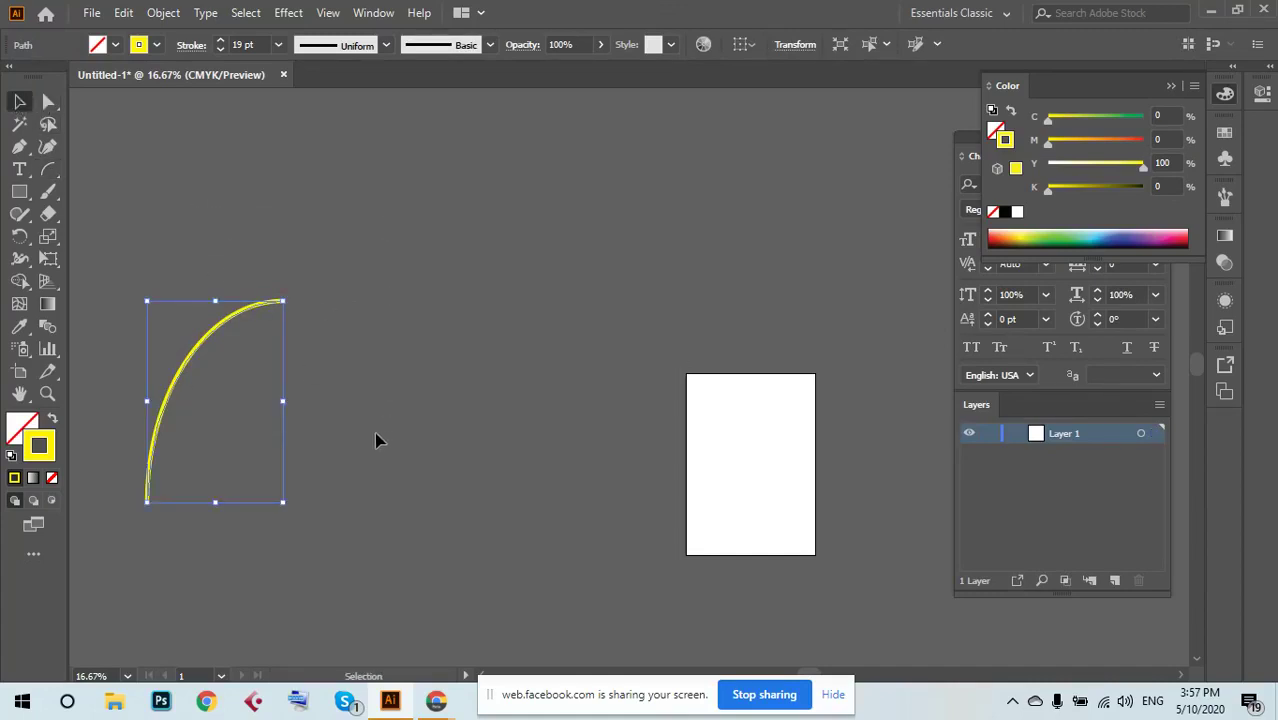
key(Delete)
Draw a spiral about 250 mm wide and 310 mm high with the Spiral tool beside the artboard, and undo it.
click(55, 170)
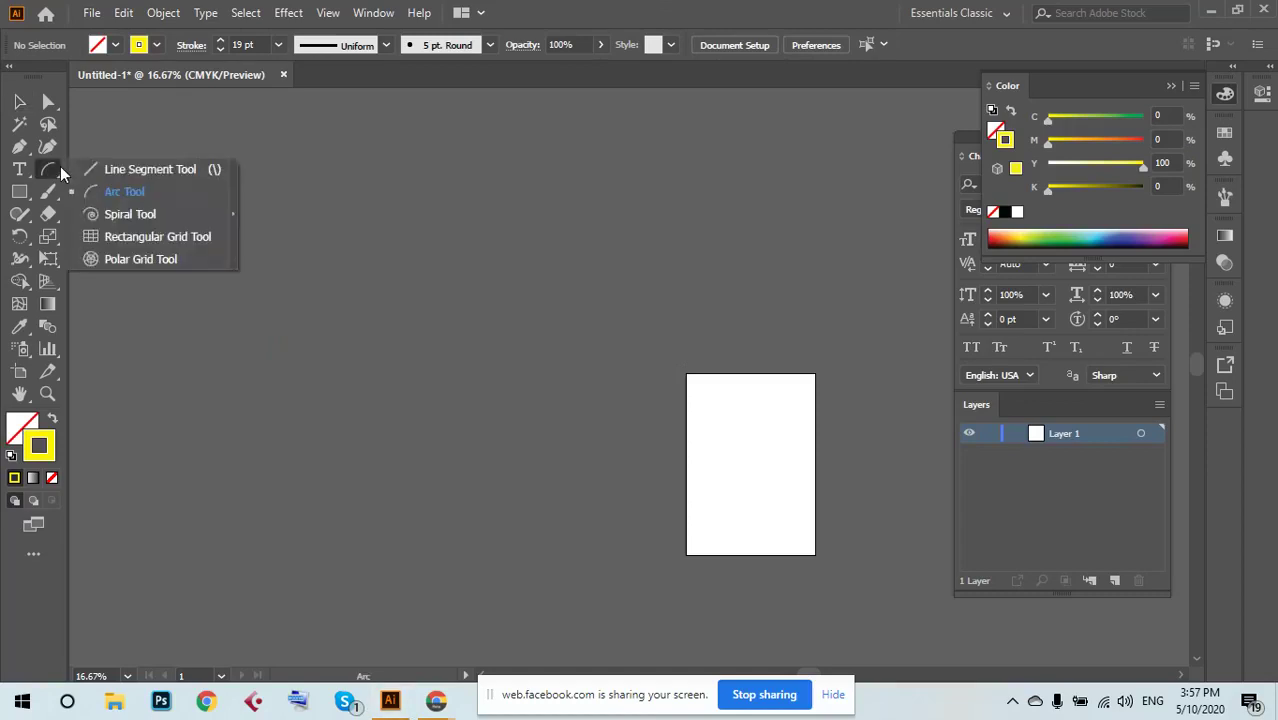
click(130, 214)
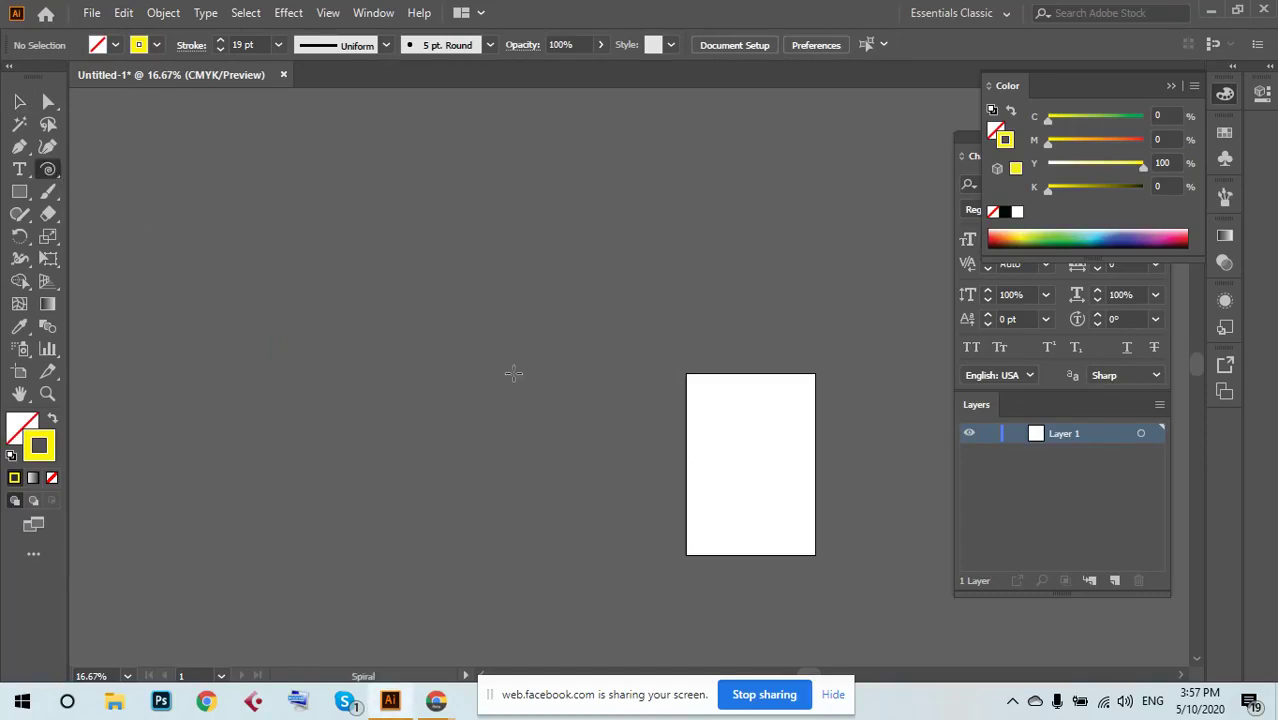
drag(308, 223, 374, 342)
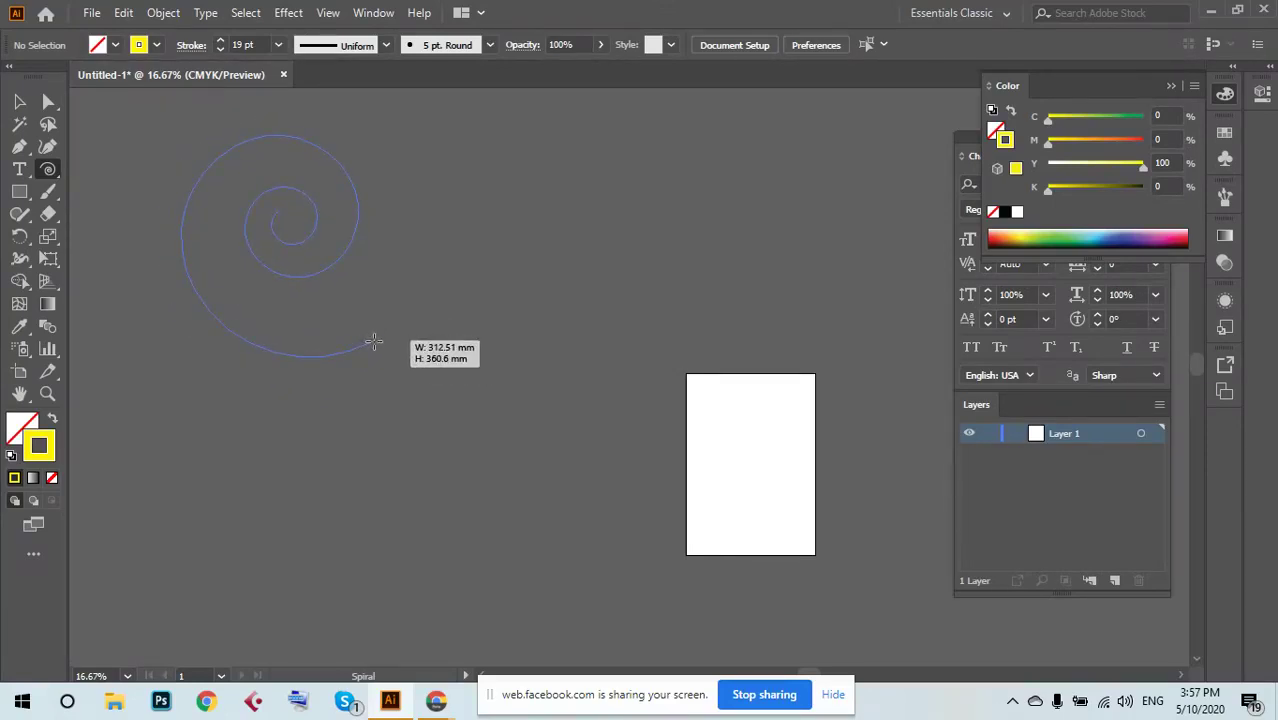
drag(373, 342, 348, 332)
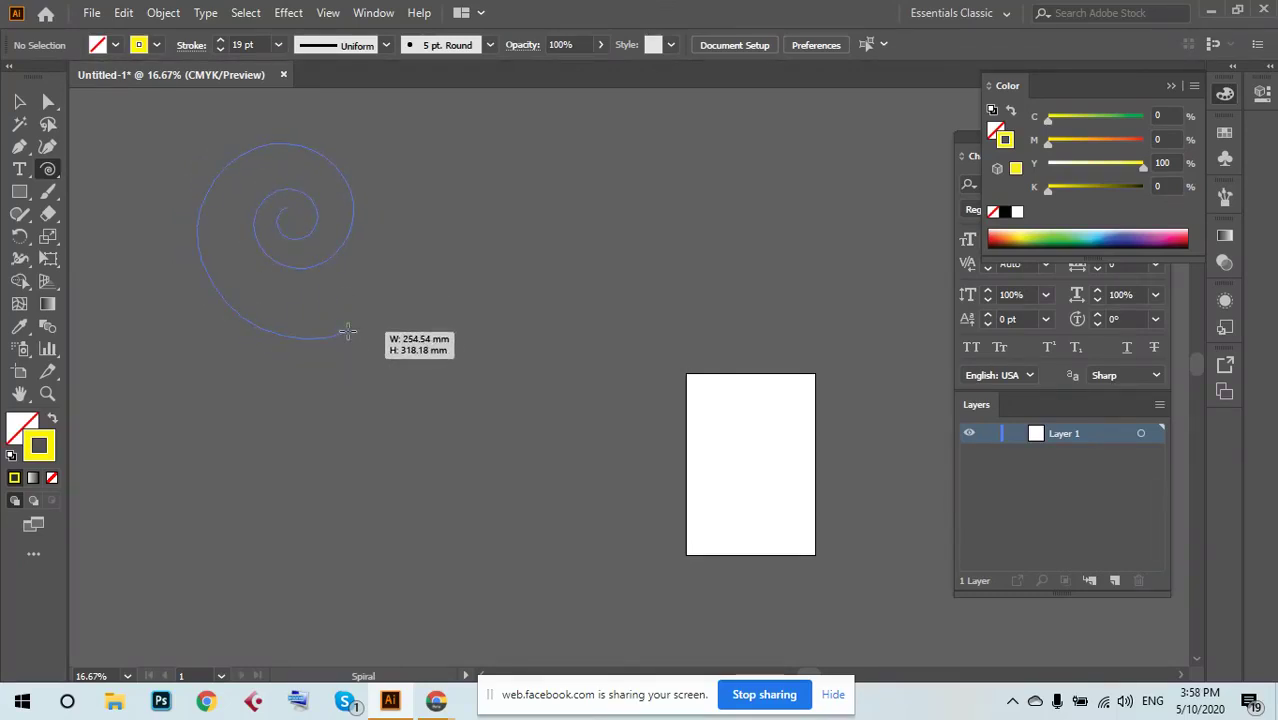
drag(348, 332, 352, 286)
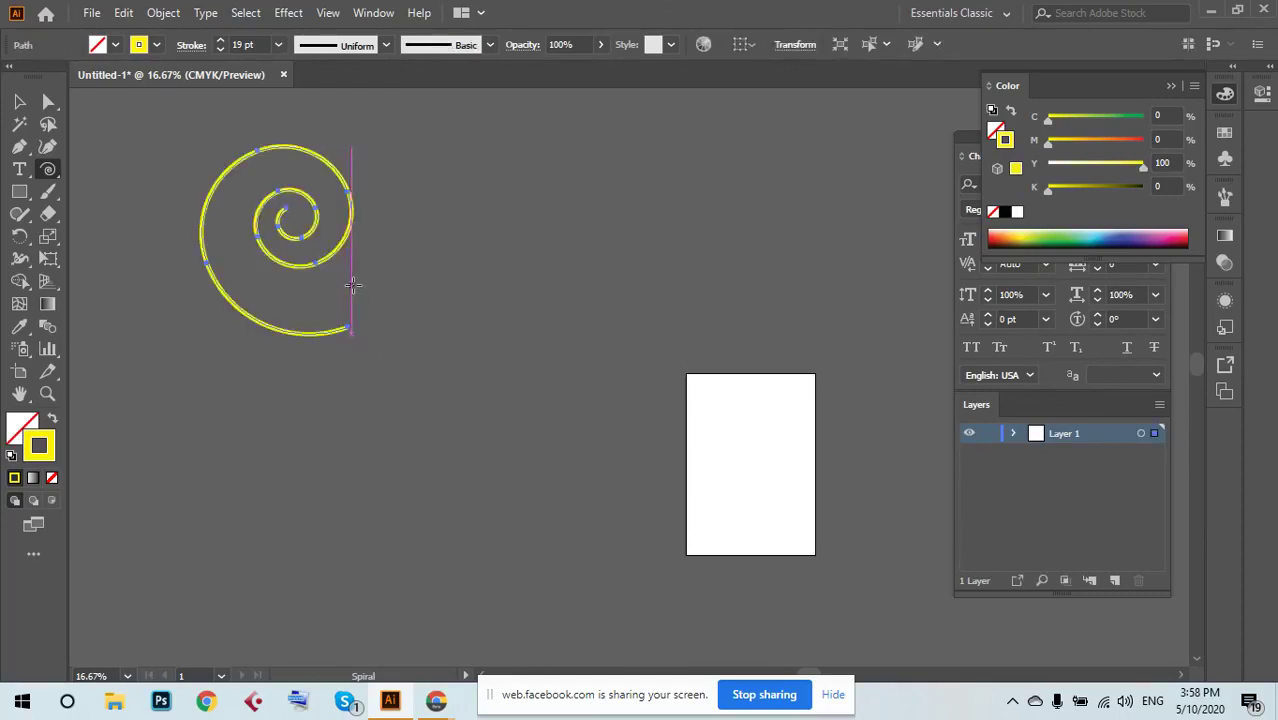
key(ctrl+z)
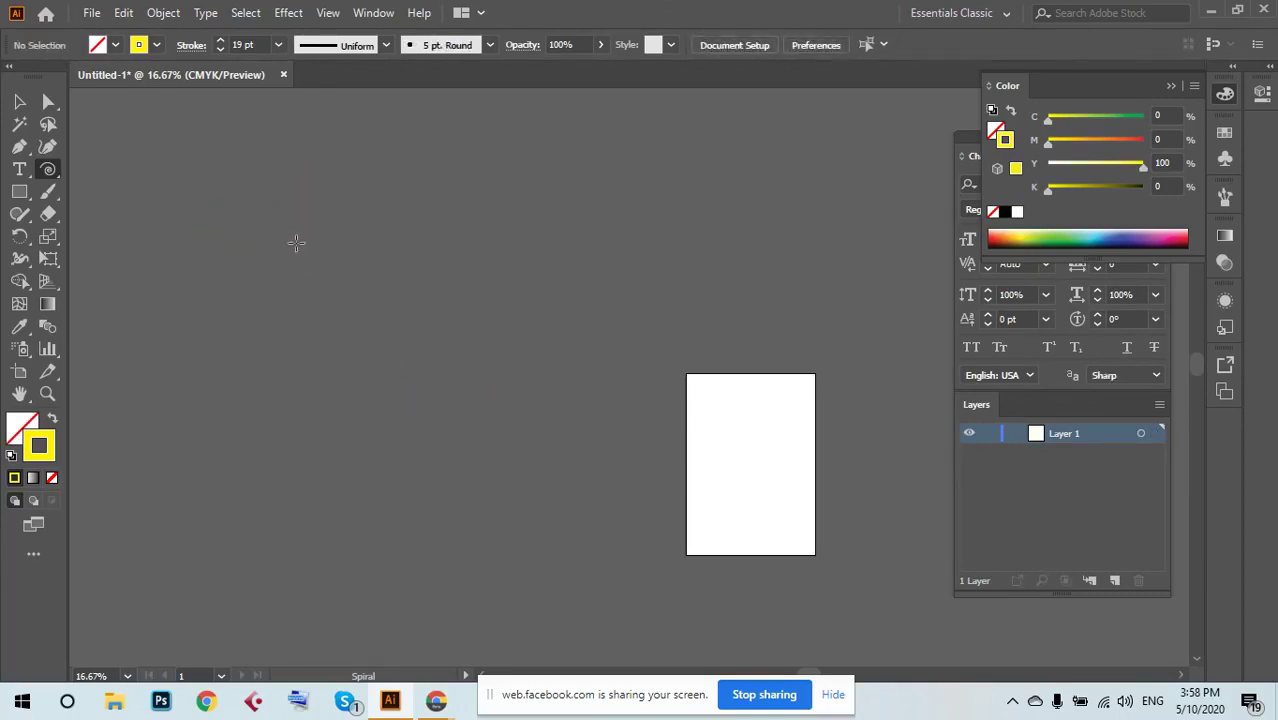
Draw two tightly wound yellow spirals side by side, adding and removing segments on the second one while drawing it.
drag(292, 242, 337, 284)
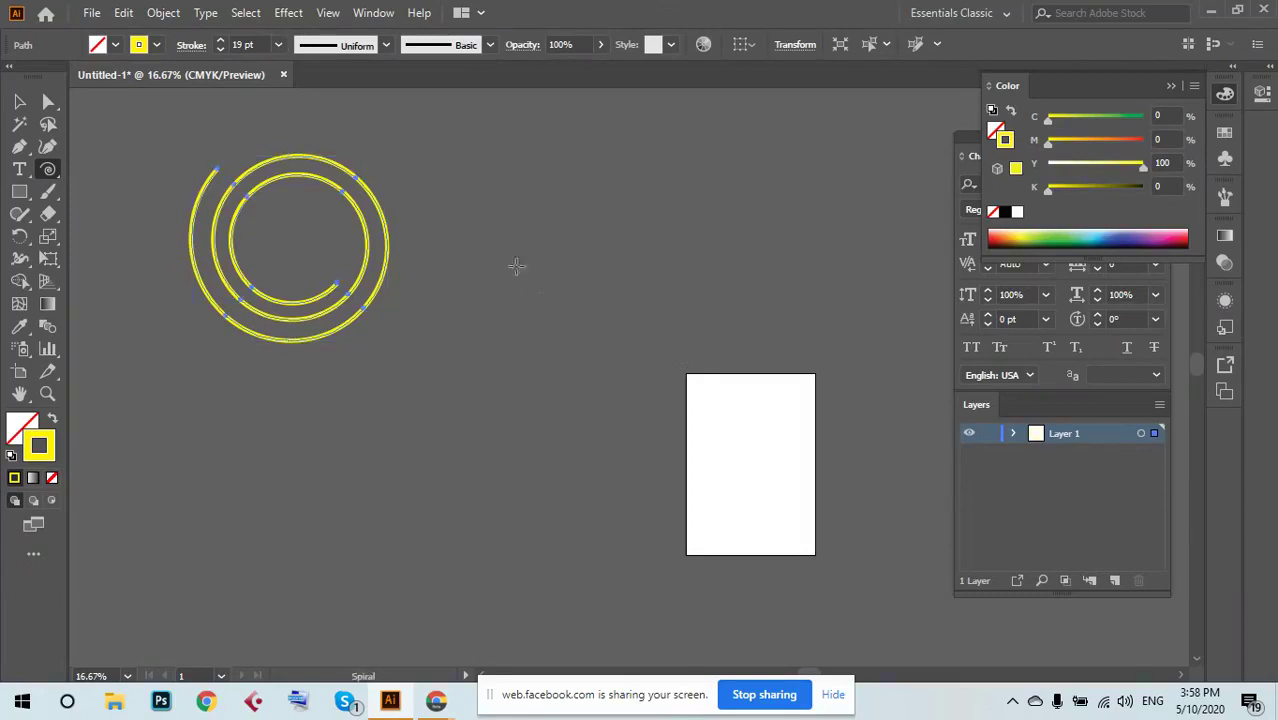
drag(501, 268, 538, 308)
key(Up)
key(Up)
key(Up)
key(Up)
key(Up)
key(Up)
key(Up)
key(Up)
key(Down)
key(Down)
key(Down)
key(Down)
key(Down)
key(Down)
key(Down)
key(Down)
key(Down)
key(Down)
key(Down)
key(Up)
key(Up)
key(Up)
key(Up)
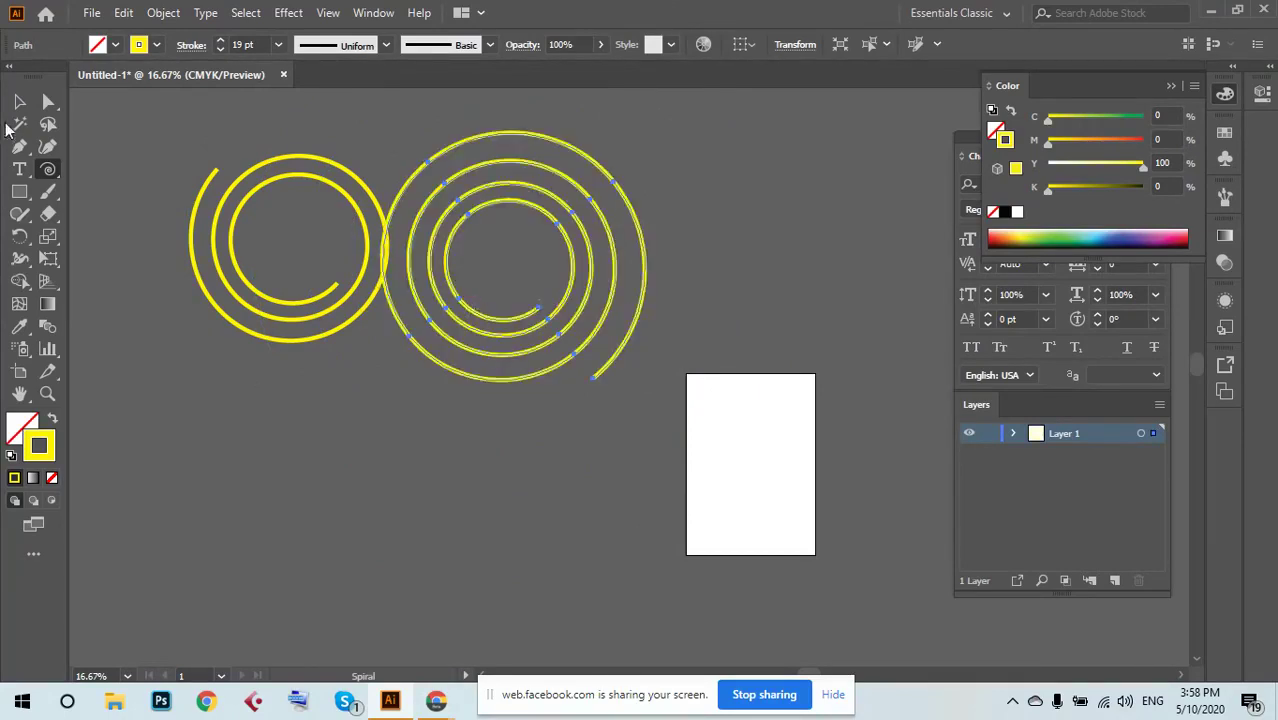
Select both yellow spirals and delete them.
key(v)
key(ctrl+a)
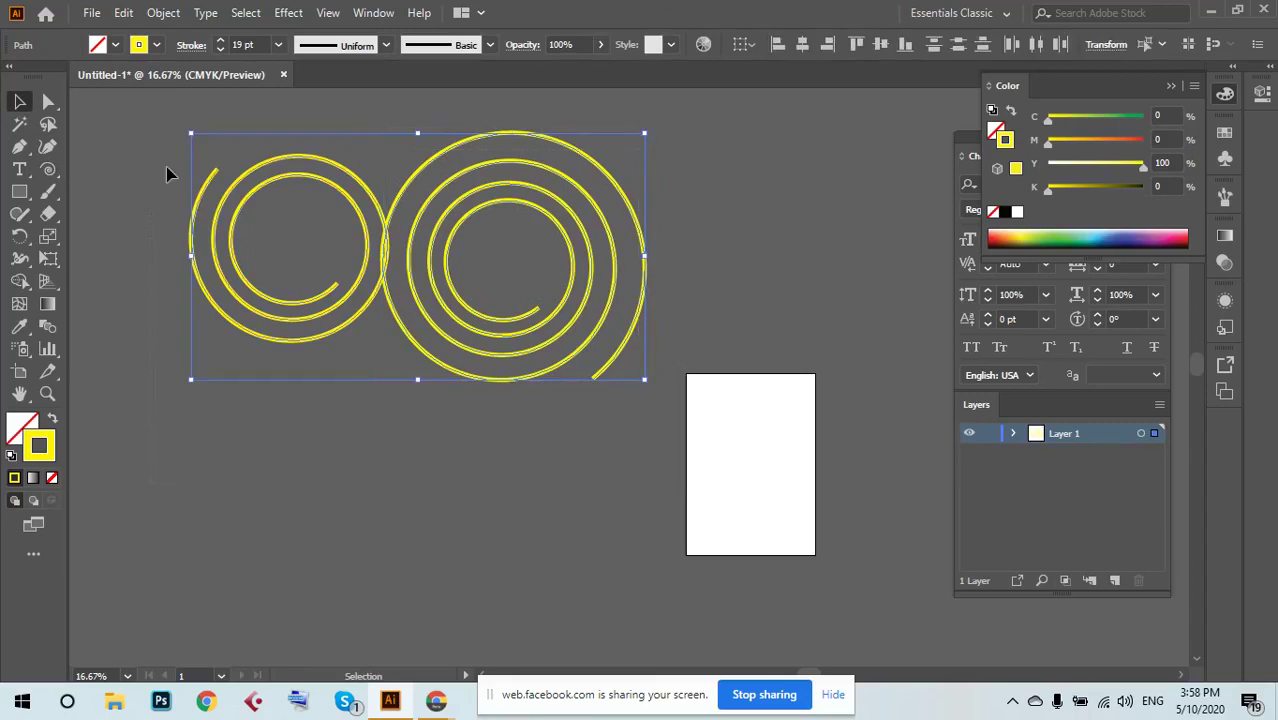
key(Delete)
Draw a rectangular grid beside the artboard, increasing it to 12 rows and 12 columns while drawing, and delete the grid.
click(48, 171)
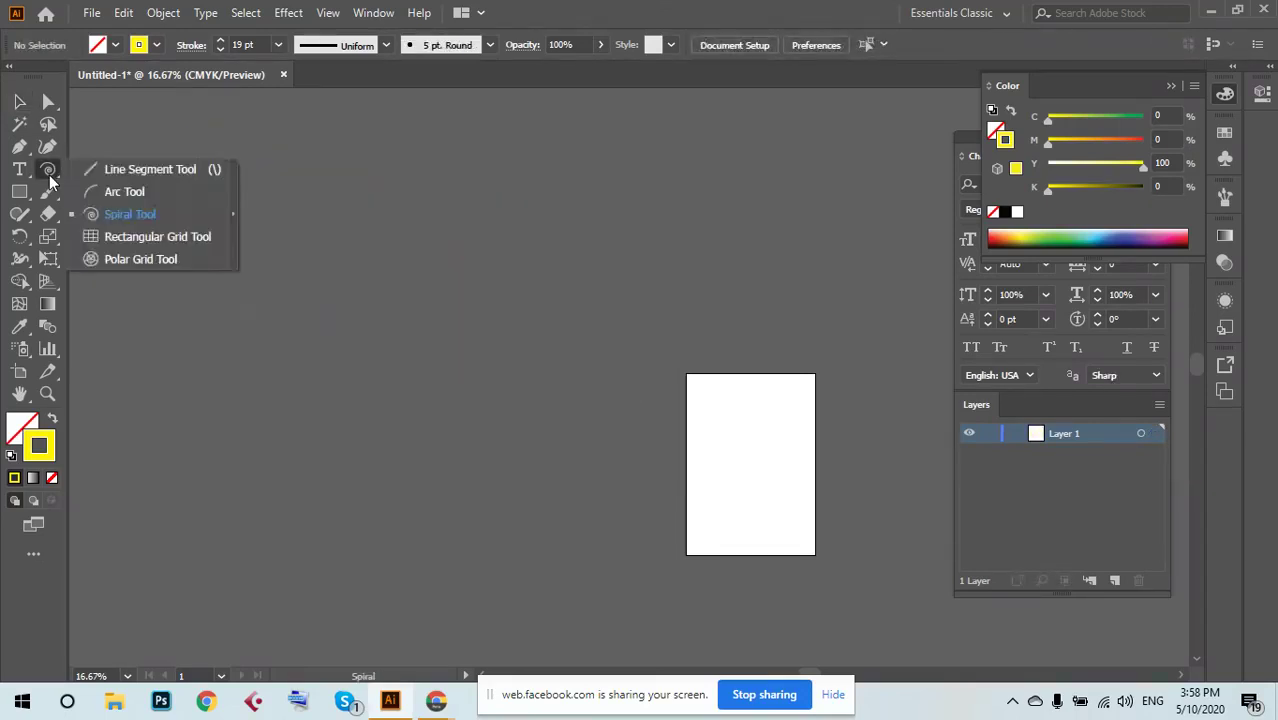
click(148, 247)
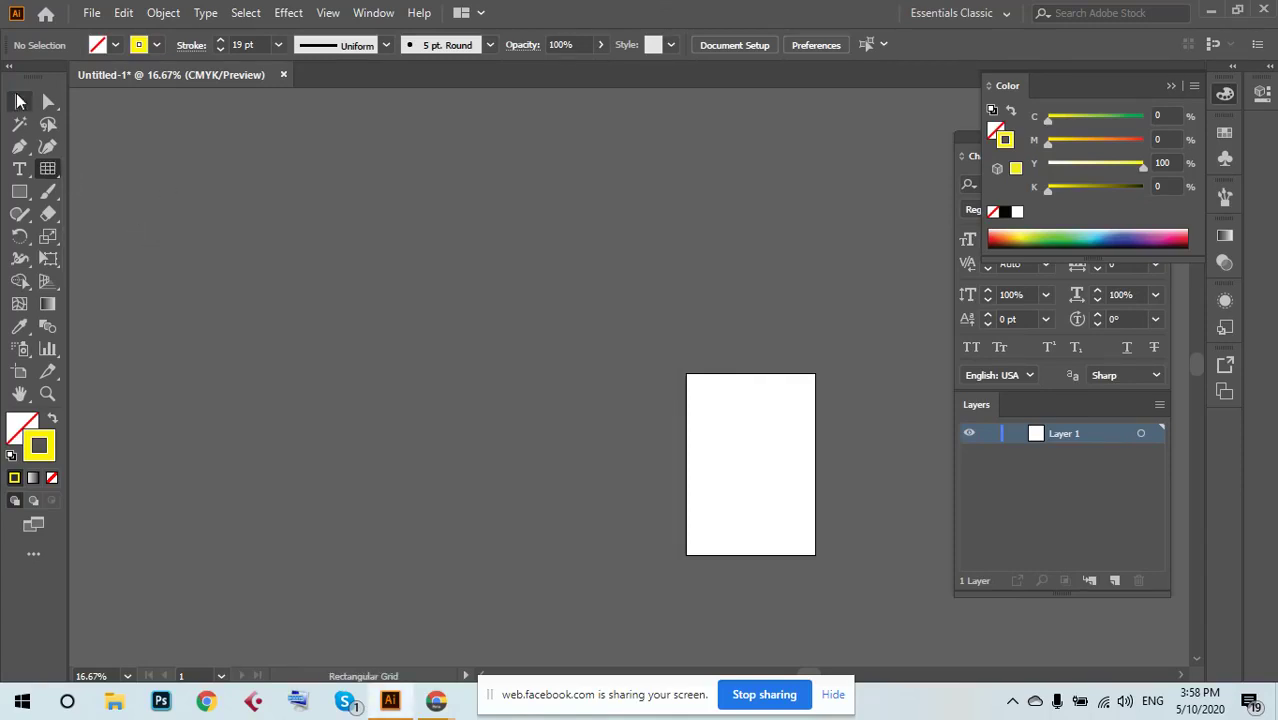
click(19, 101)
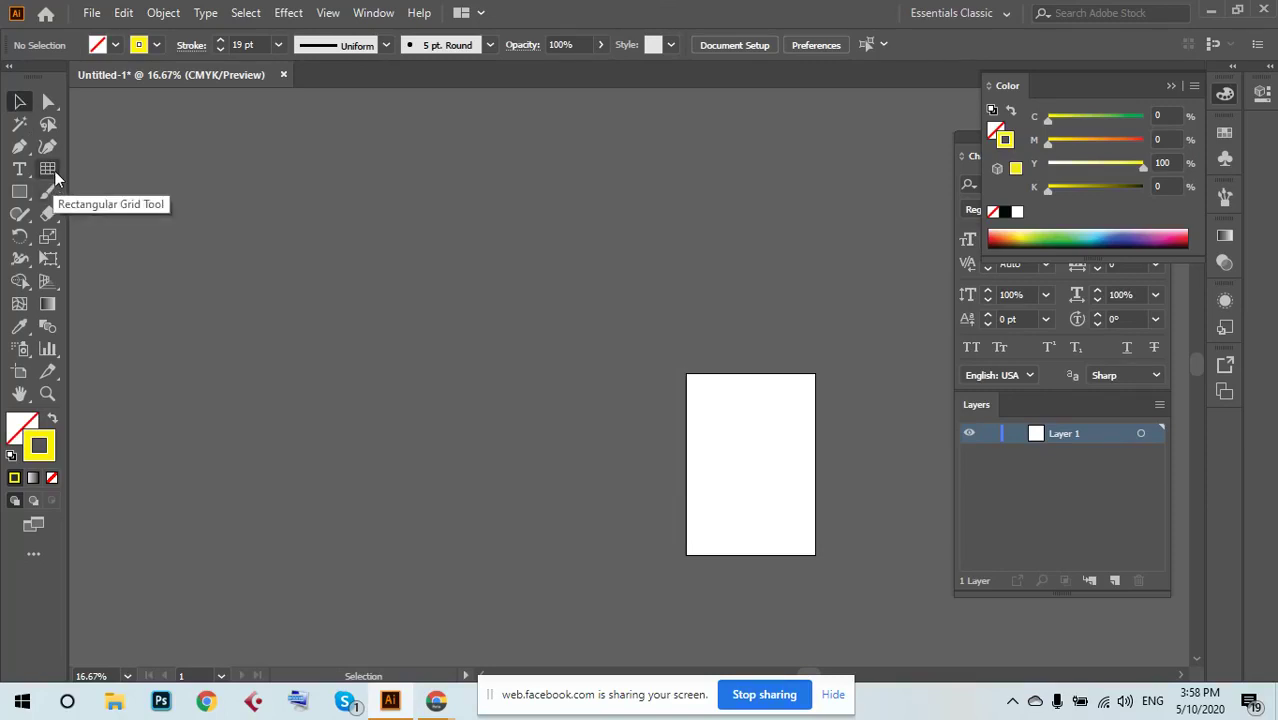
click(50, 172)
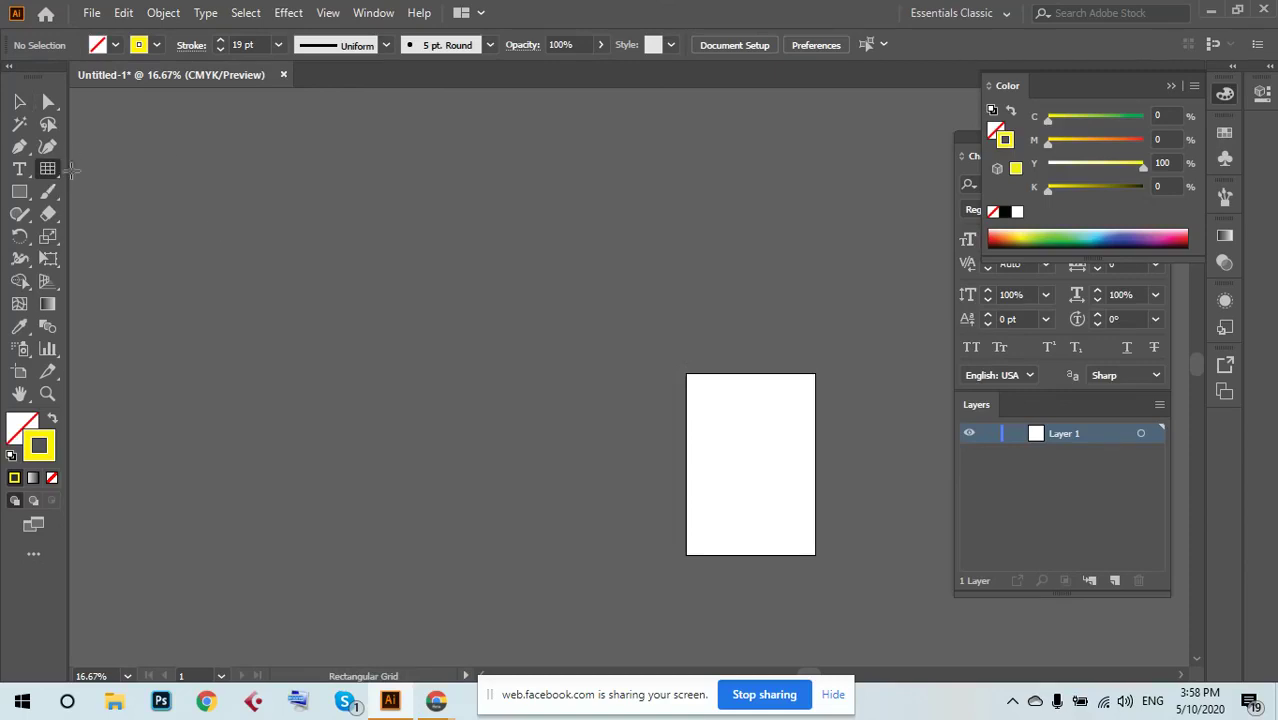
drag(151, 165, 625, 433)
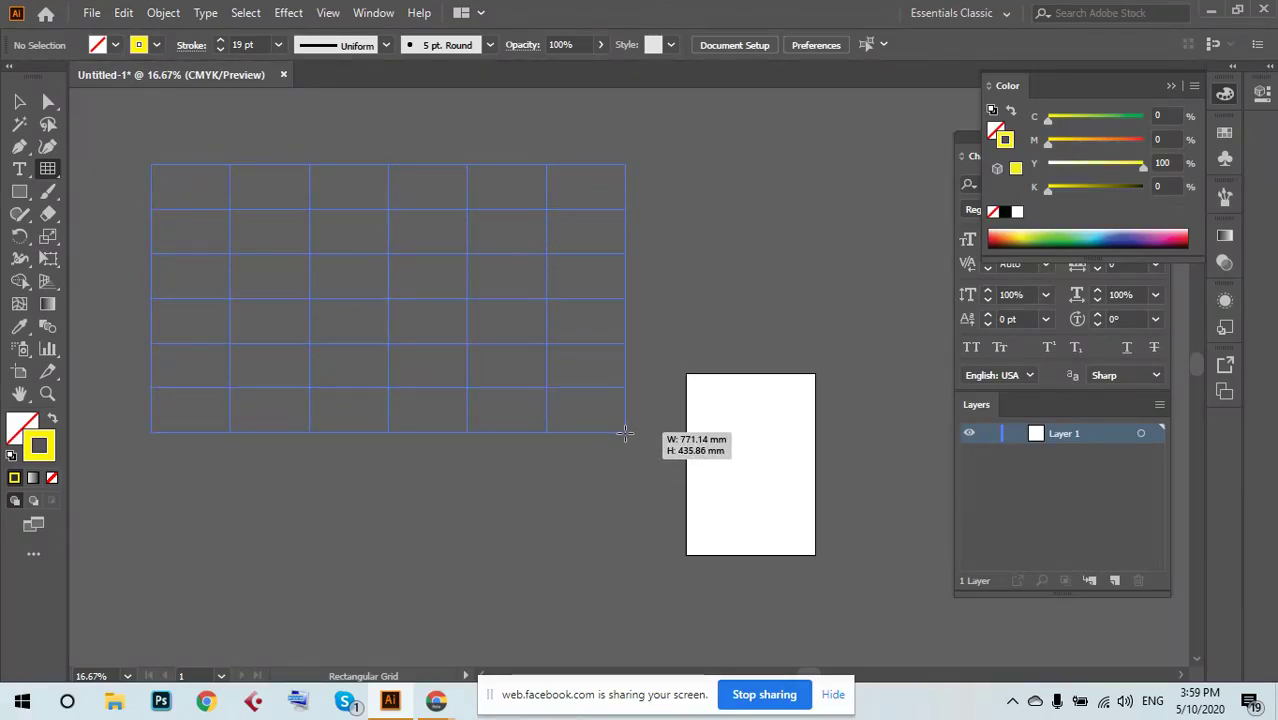
key(Up)
drag(625, 433, 625, 434)
key(Up)
key(Up)
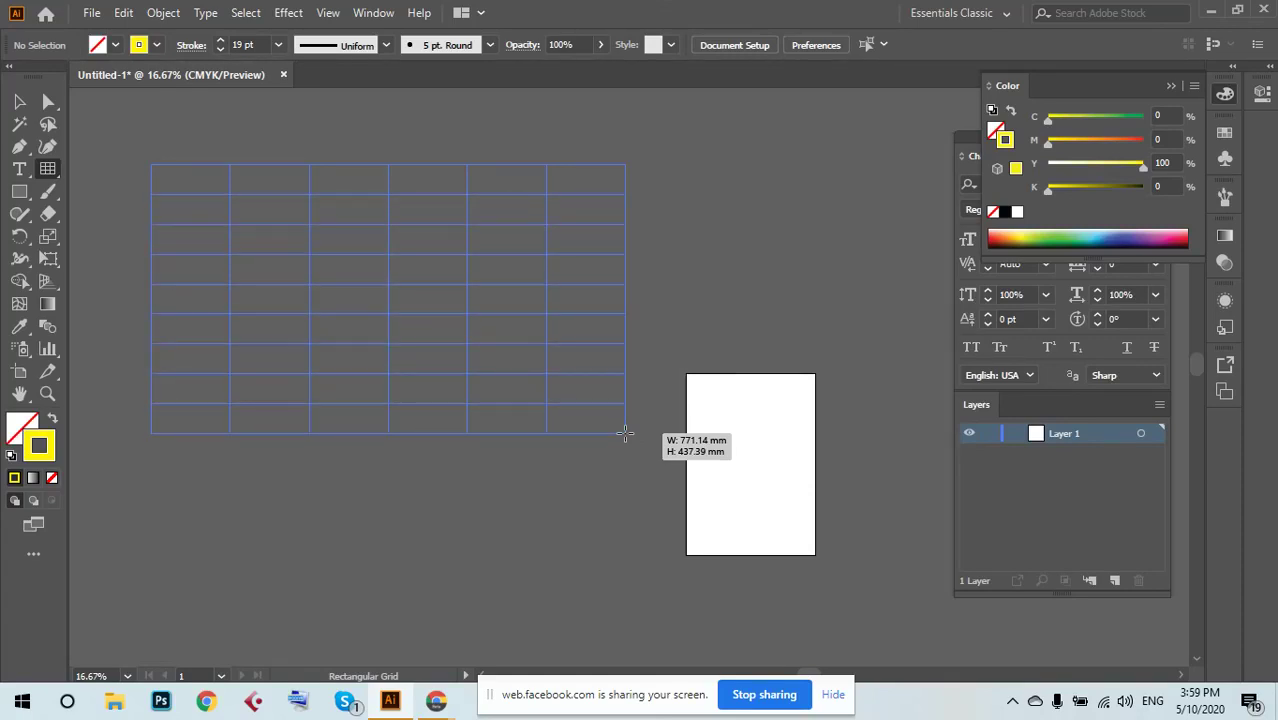
key(Right)
mouse_move(625, 433)
mouse_down()
mouse_move(673, 517)
mouse_move(690, 462)
mouse_move(577, 437)
mouse_up()
key(Right)
key(Right)
key(Right)
key(Right)
key(Right)
key(v)
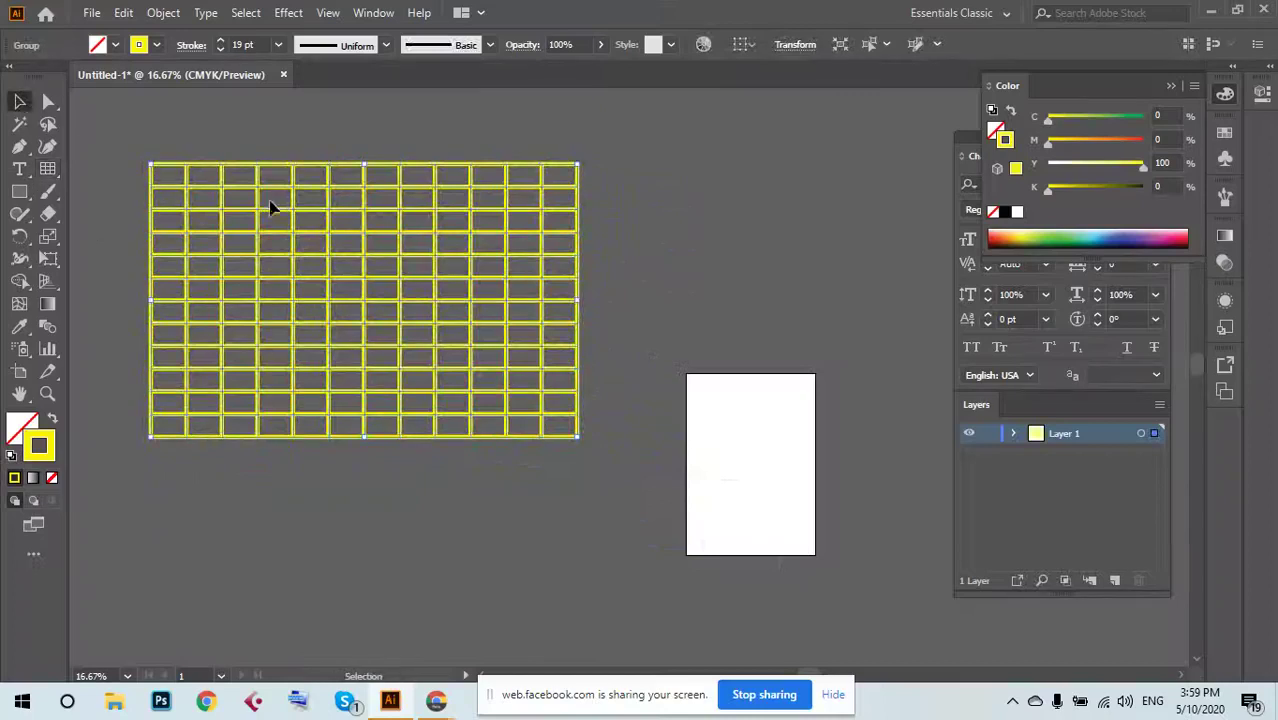
key(Delete)
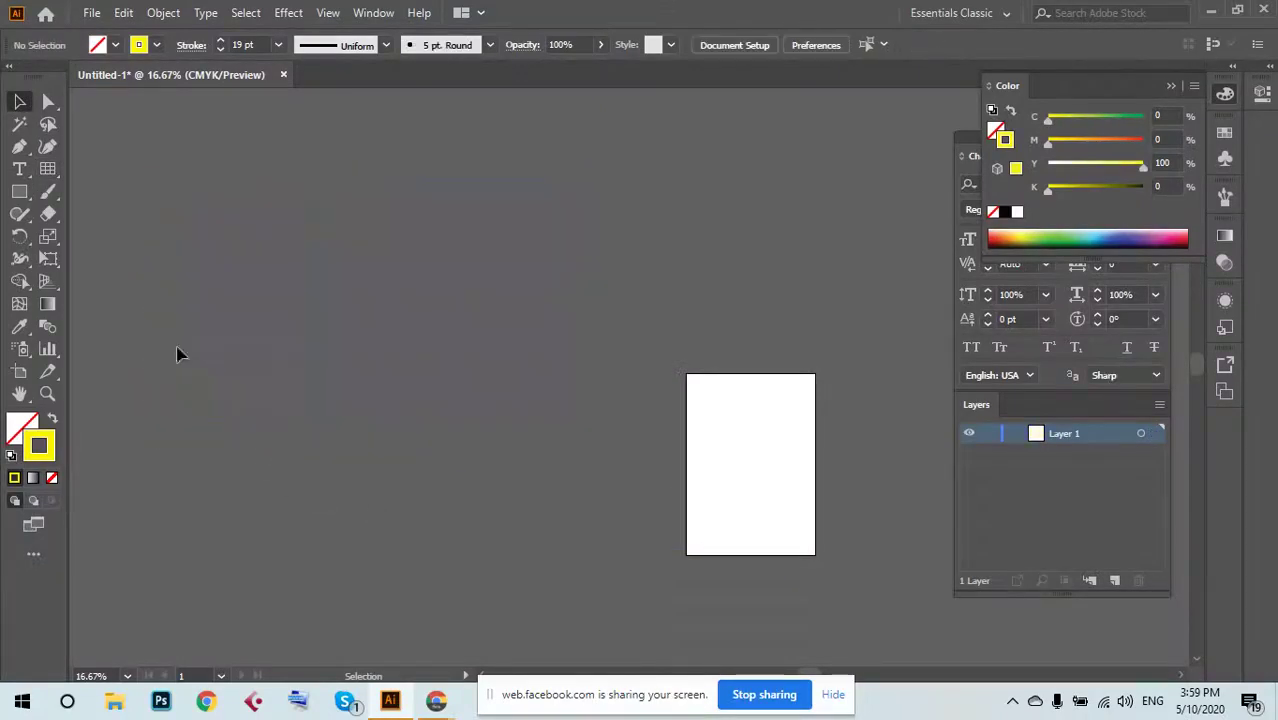
Draw a polar grid beside the artboard, varying its concentric circles and radial dividers while drawing, and delete the grid.
click(52, 171)
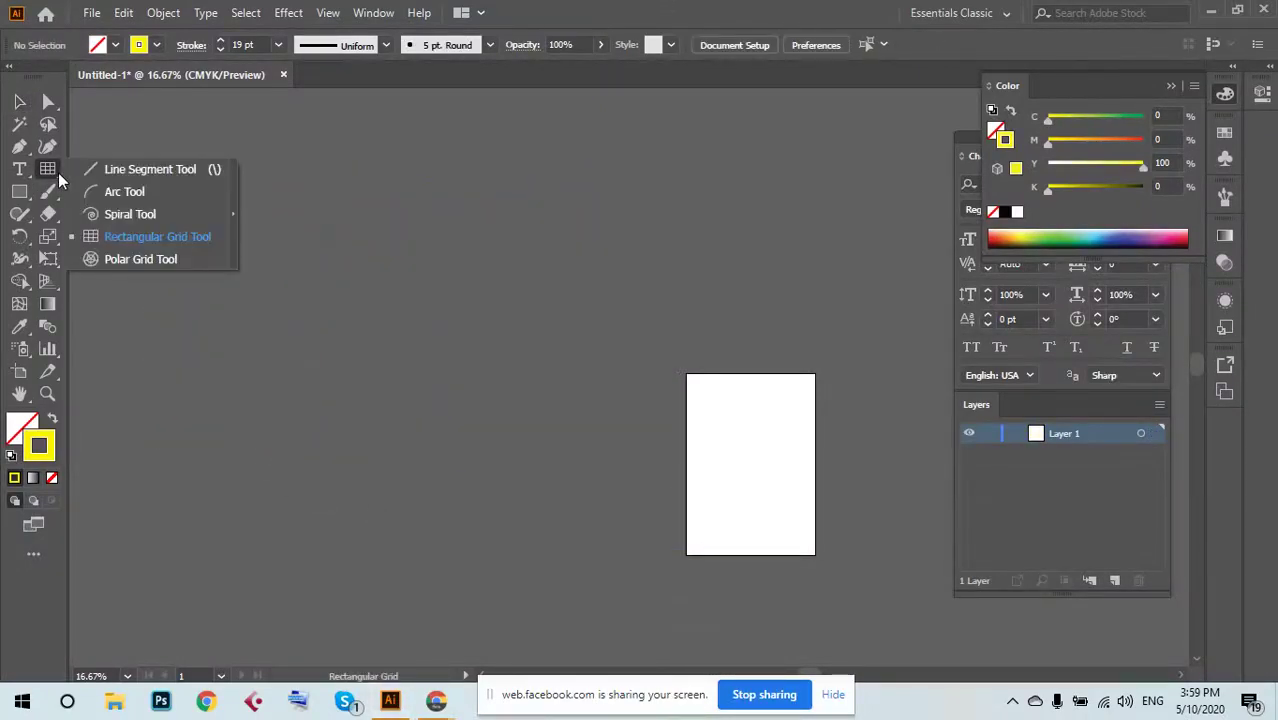
click(165, 270)
mouse_move(302, 203)
mouse_down()
mouse_move(414, 334)
mouse_move(622, 451)
mouse_move(669, 543)
mouse_move(434, 348)
mouse_move(657, 505)
mouse_move(560, 418)
mouse_move(552, 436)
mouse_move(609, 486)
mouse_up()
key(Up)
key(Up)
key(Up)
key(Up)
key(Up)
key(Up)
key(Up)
key(Up)
key(Down)
key(Down)
key(Down)
key(Down)
key(Down)
key(Down)
key(Down)
key(Down)
key(Down)
key(Up)
key(Right)
key(Right)
key(Right)
key(Right)
key(Up)
key(Up)
key(Up)
key(Up)
key(Up)
key(Up)
key(Right)
key(Right)
key(Right)
key(Right)
key(Right)
key(Left)
key(Left)
key(Left)
key(Left)
key(v)
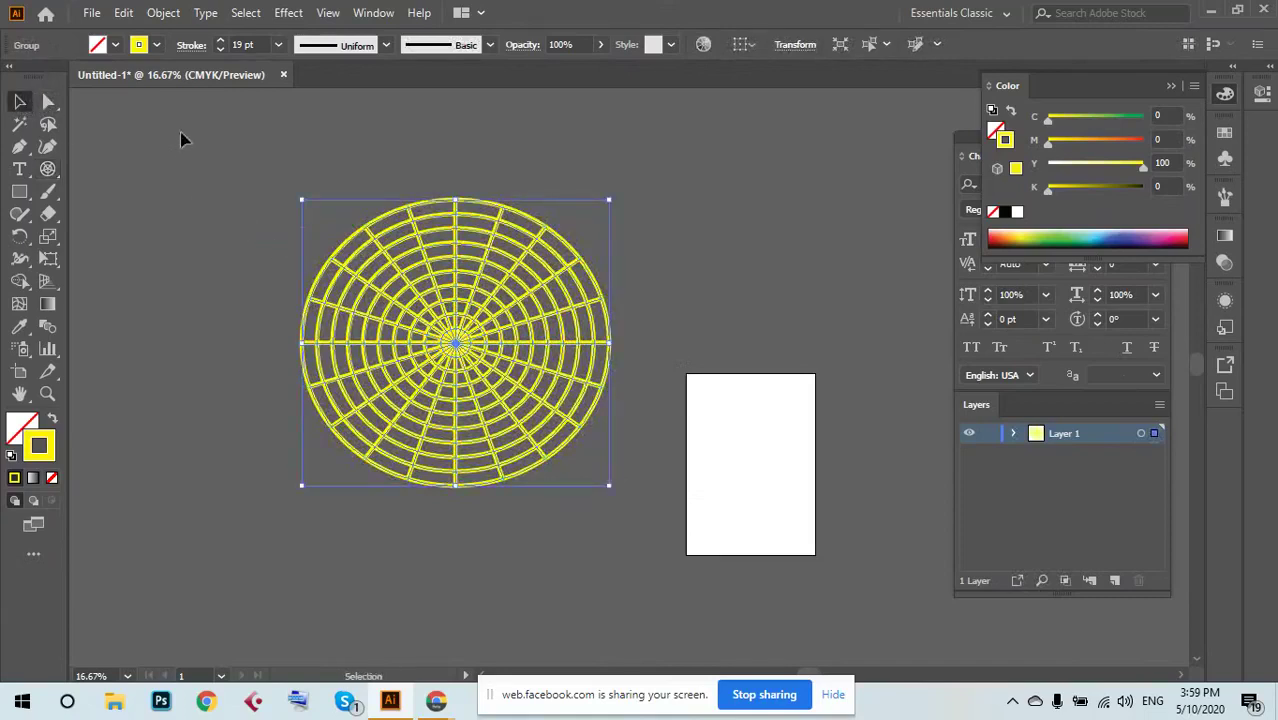
key(Delete)
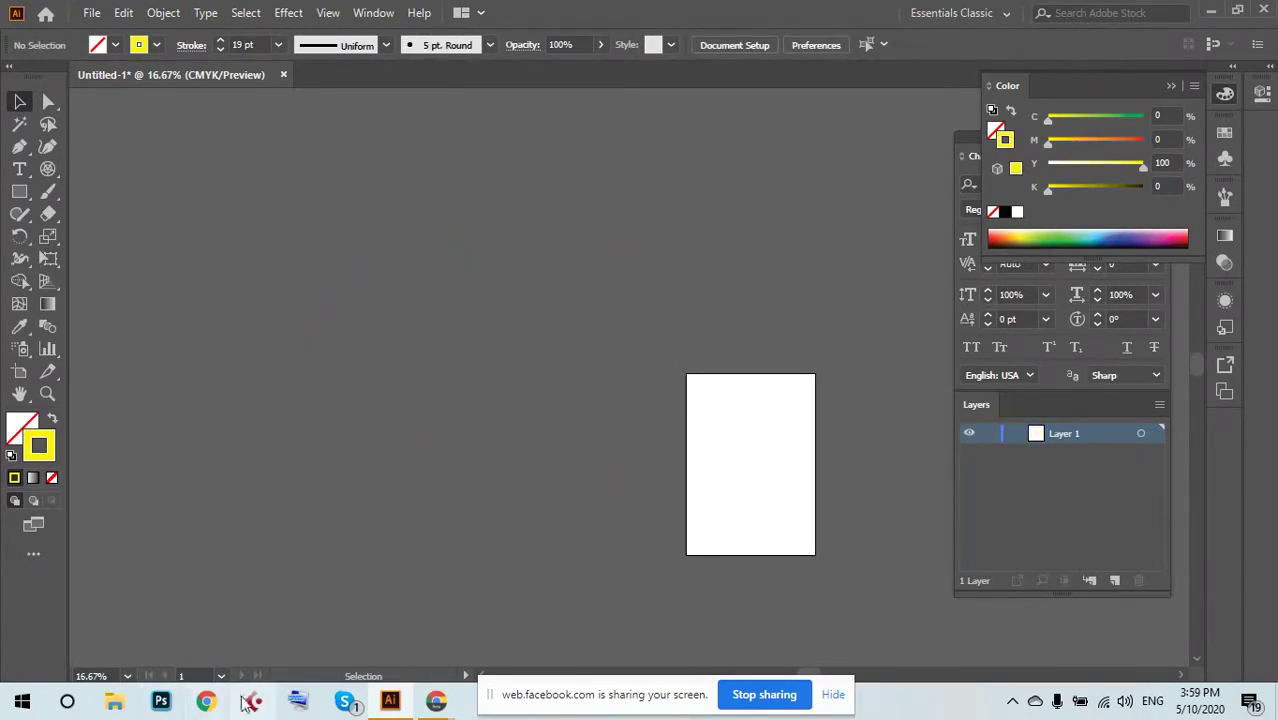
Switch to the Facebook Live Producer page in Chrome and read through the viewers' comments down to the latest one.
mouse_move(440, 705)
click(338, 615)
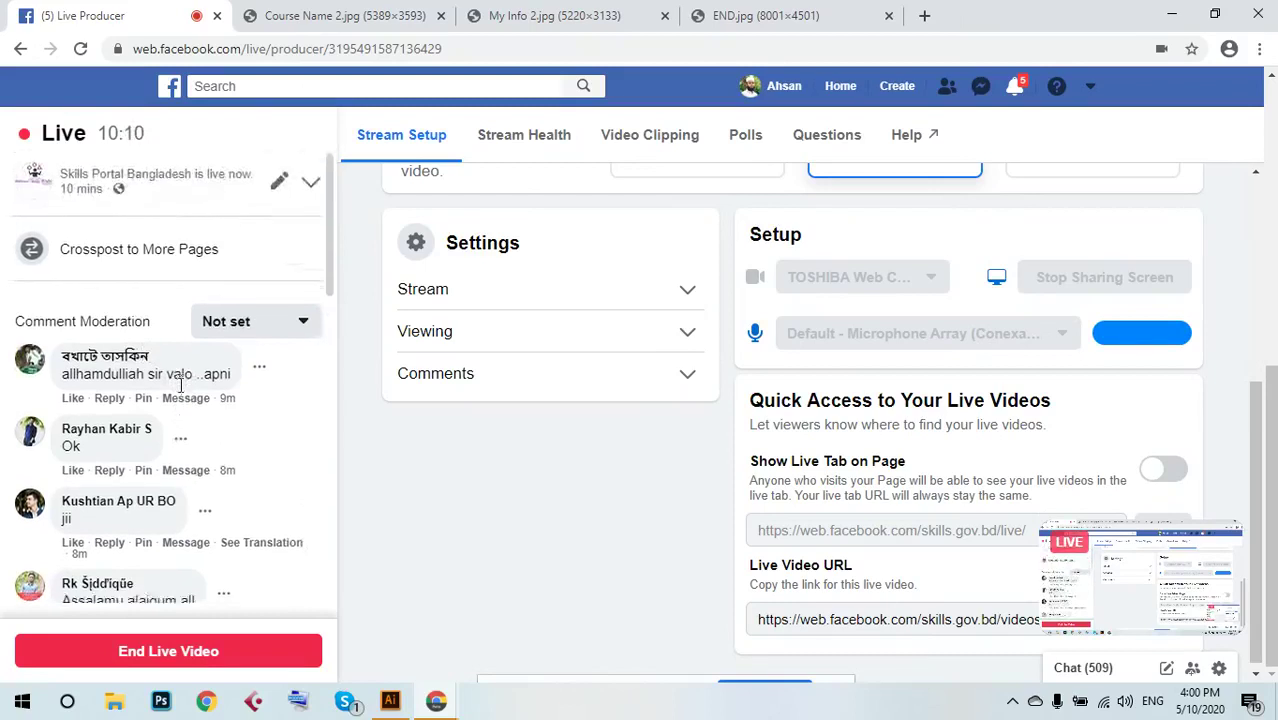
scroll(150, 362, down, 1)
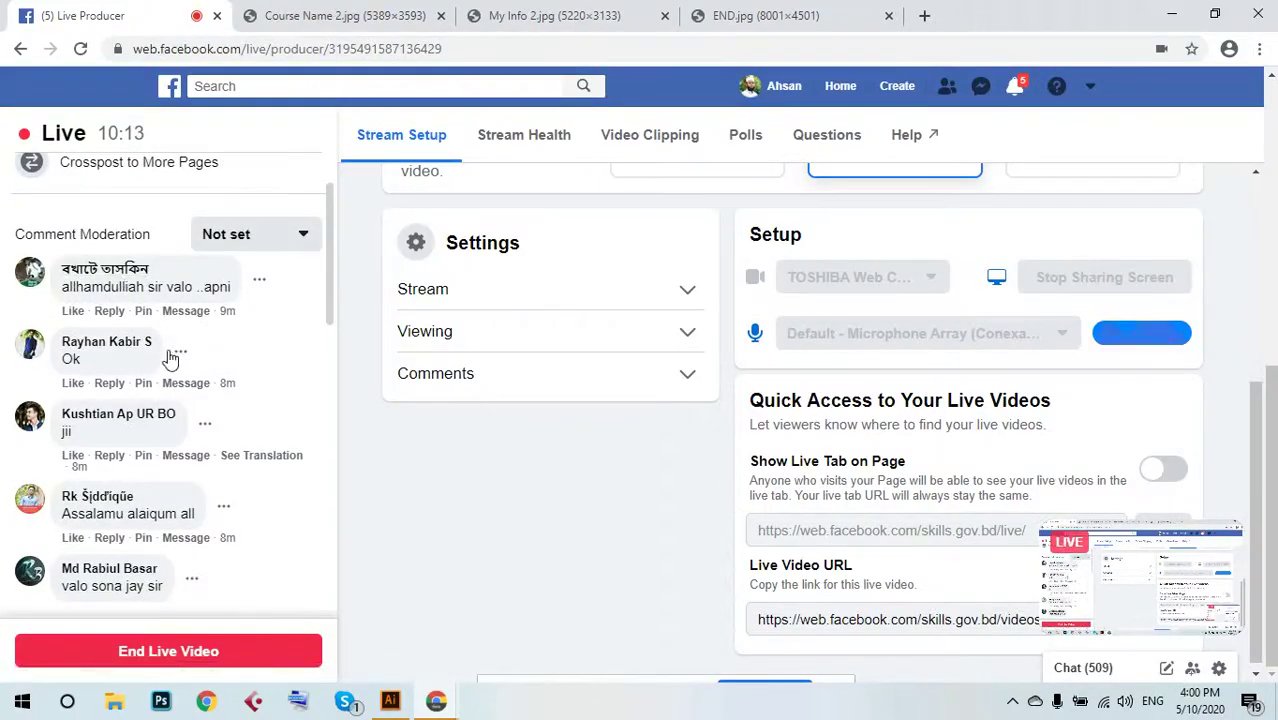
scroll(143, 405, down, 1)
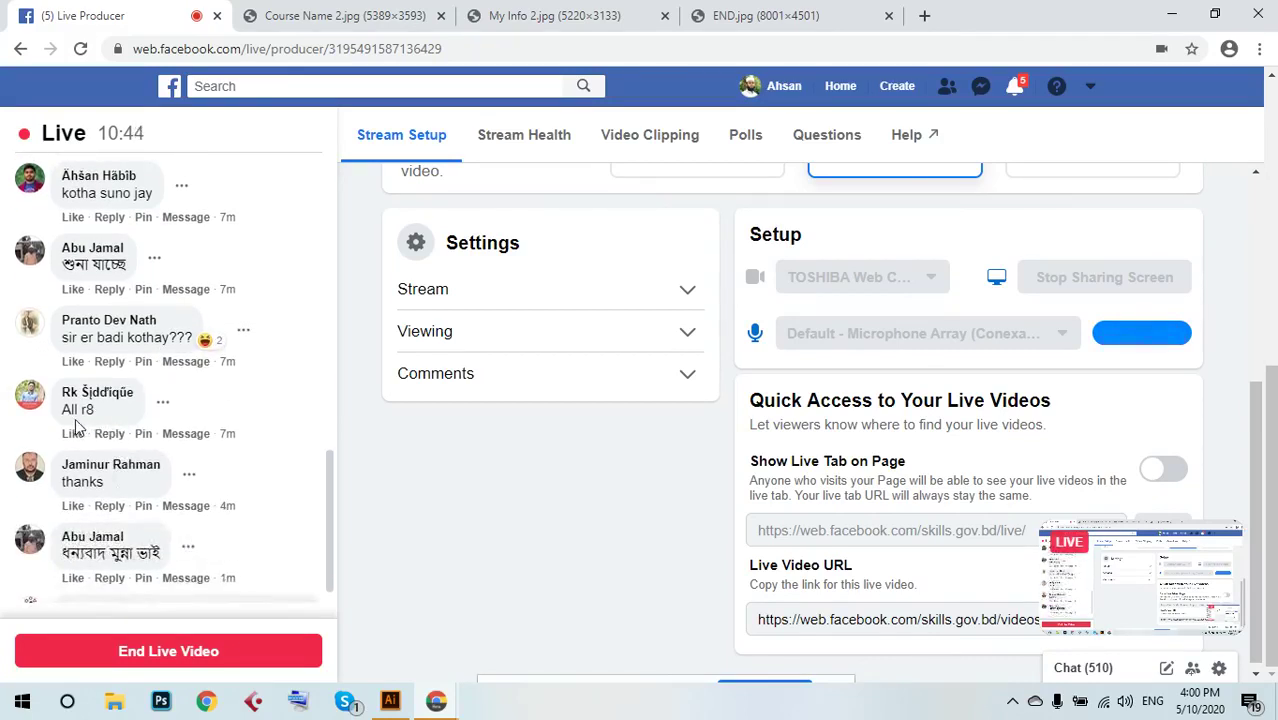
scroll(130, 505, down, 1)
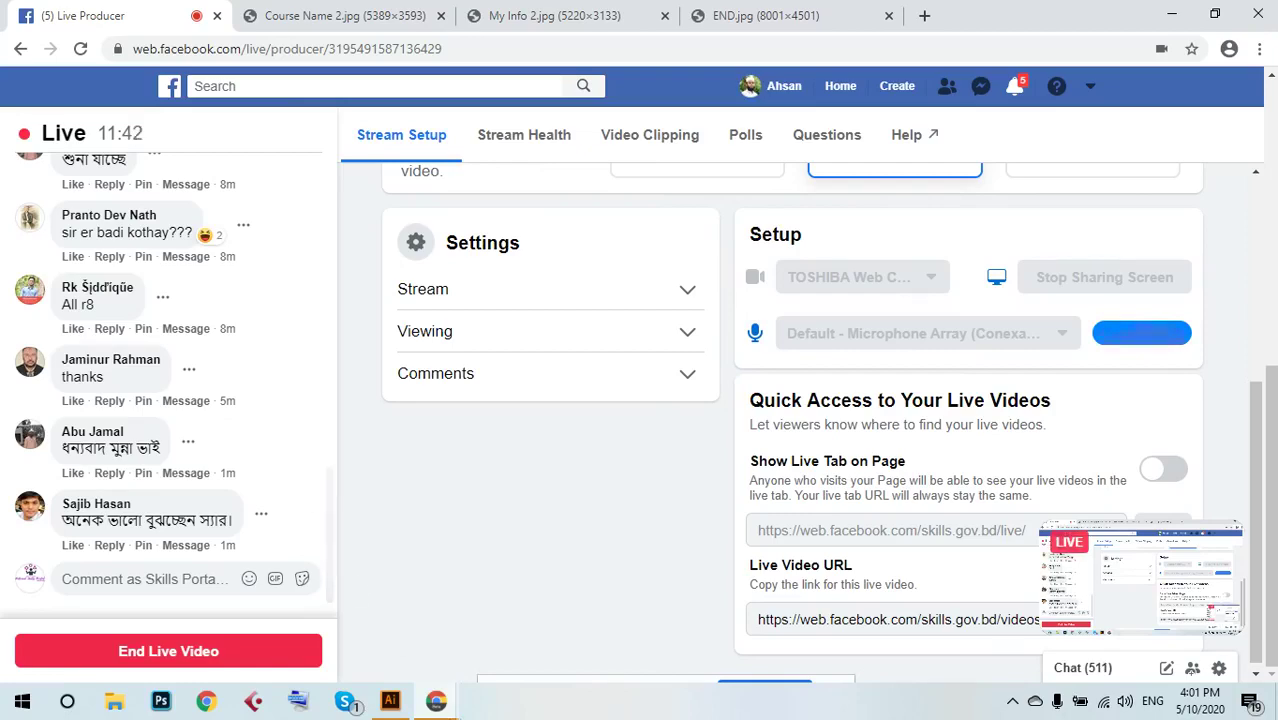
Return to Illustrator, swap fill and stroke to get a yellow fill without stroke, and draw a circle with the Ellipse tool beside the artboard.
click(391, 703)
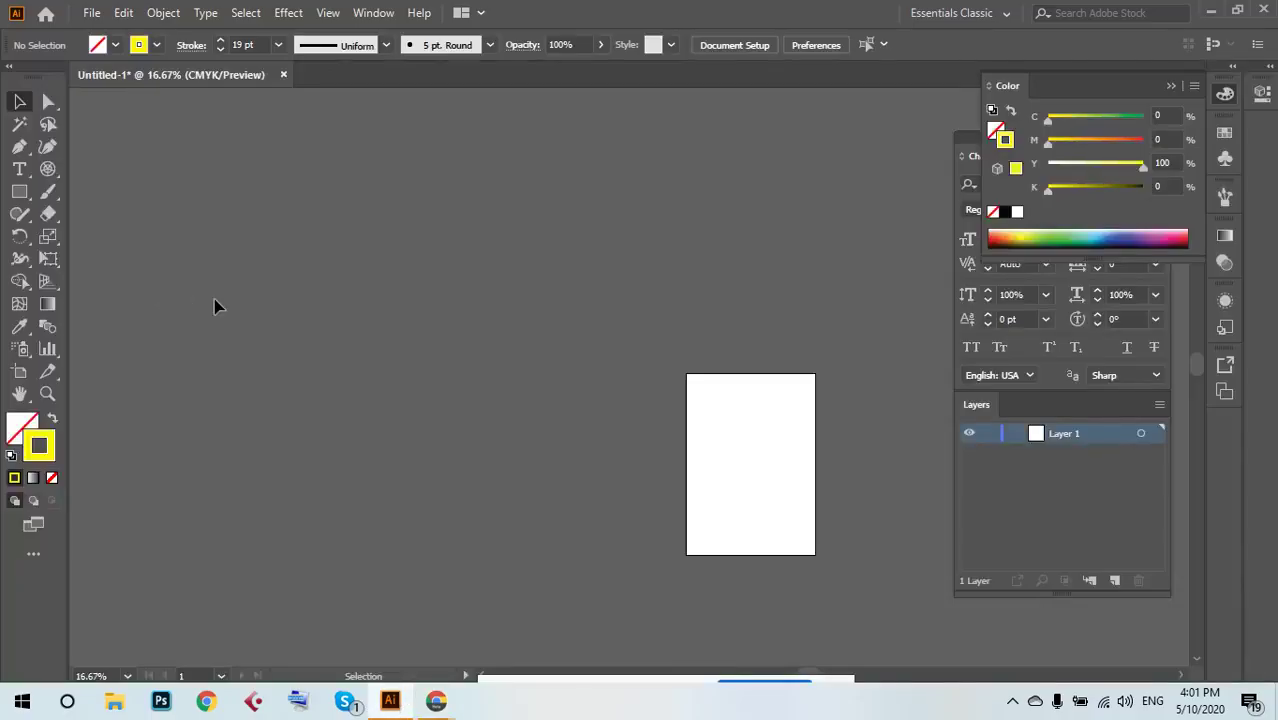
click(52, 418)
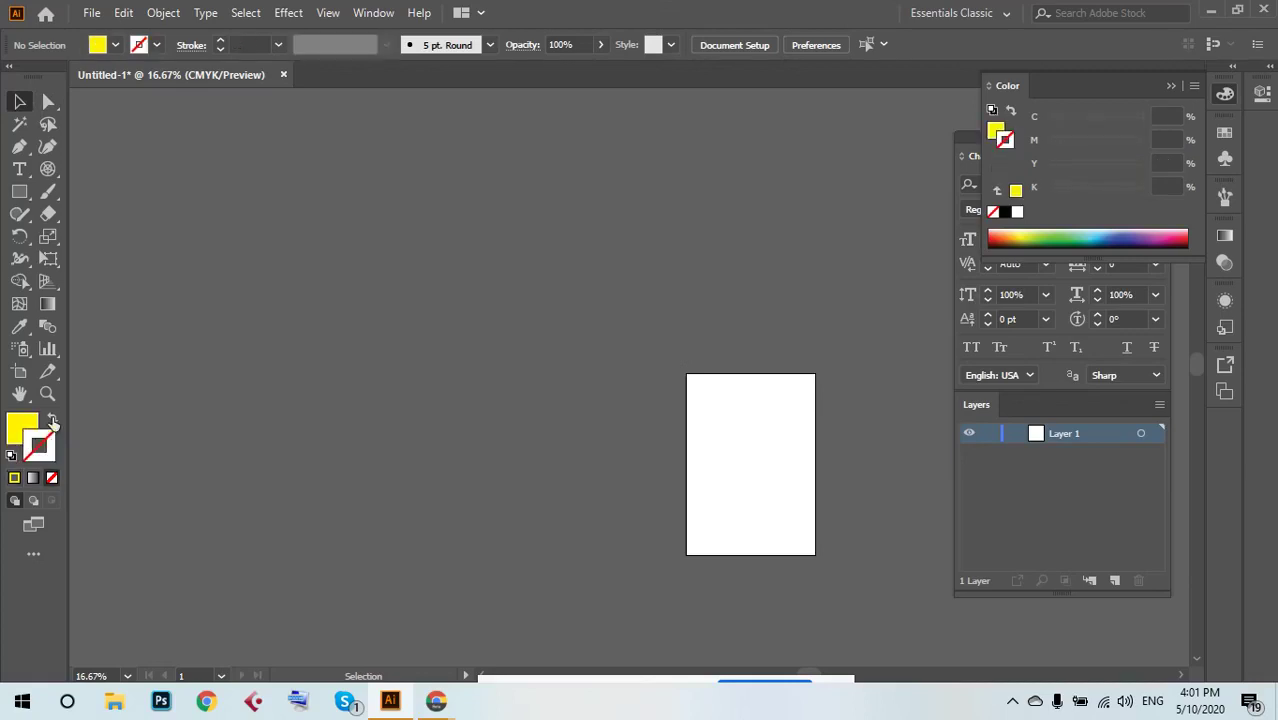
click(22, 430)
click(19, 191)
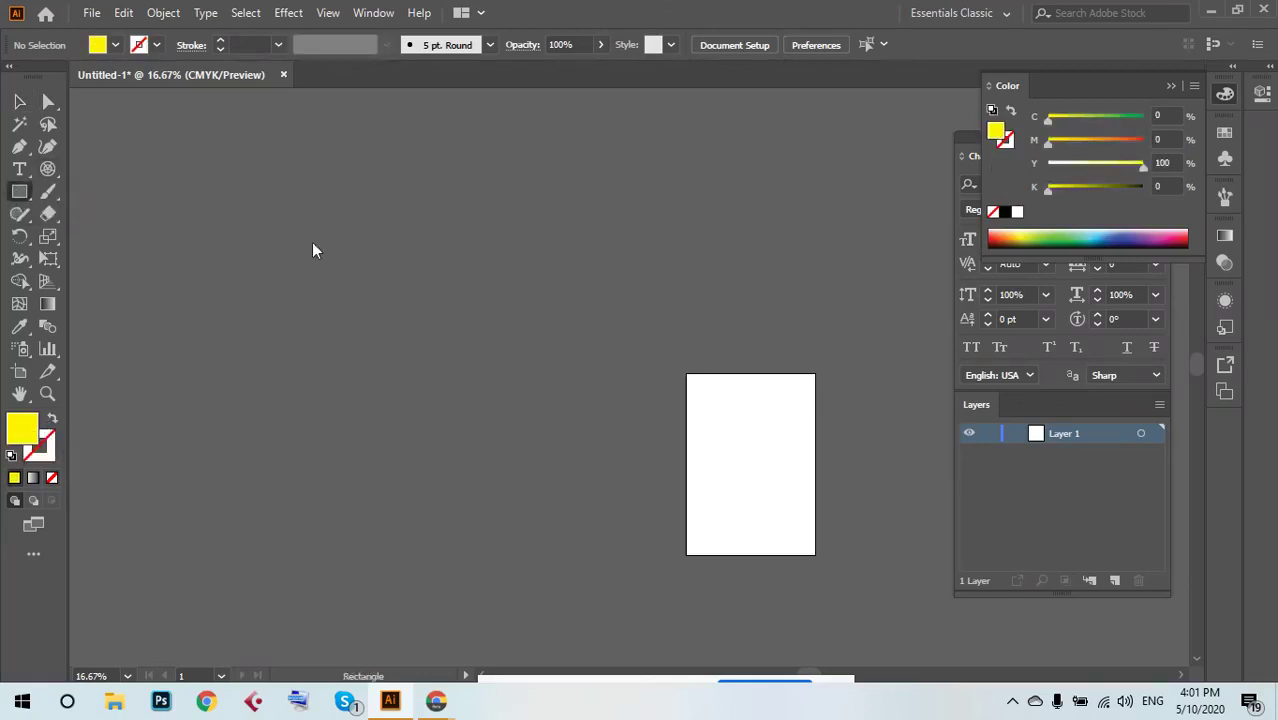
click(19, 191)
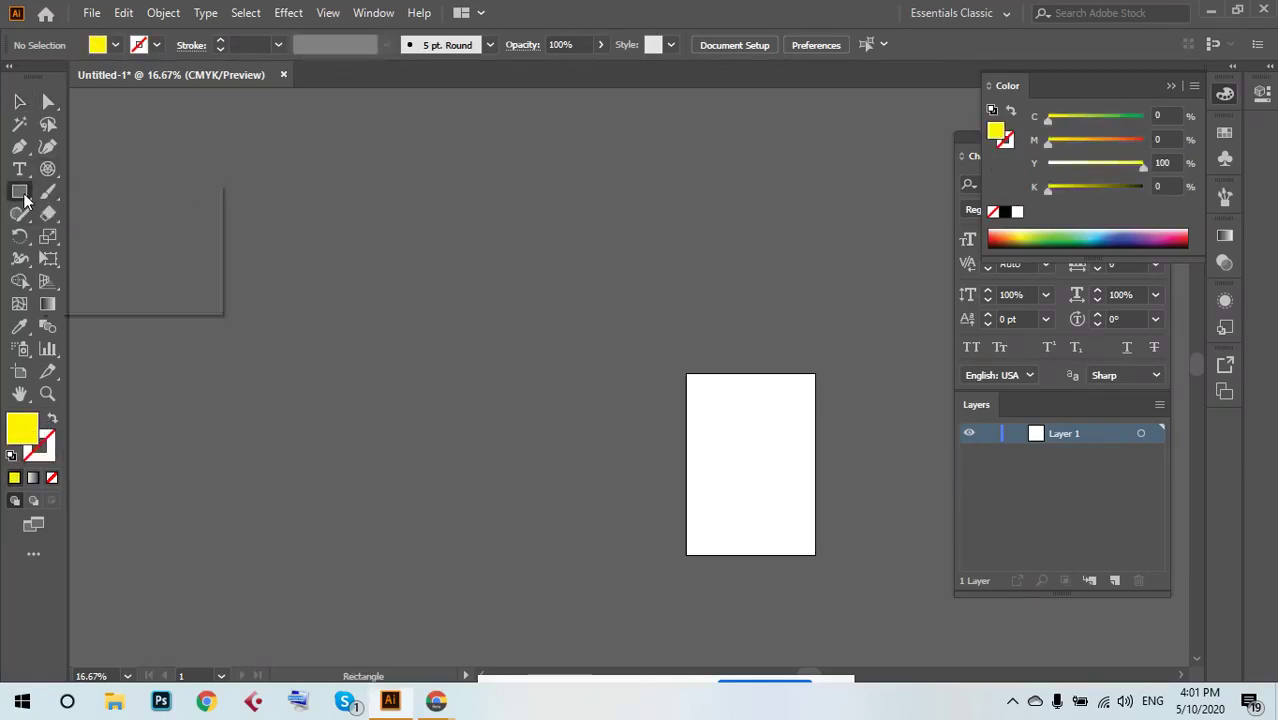
click(72, 240)
drag(292, 262, 396, 364)
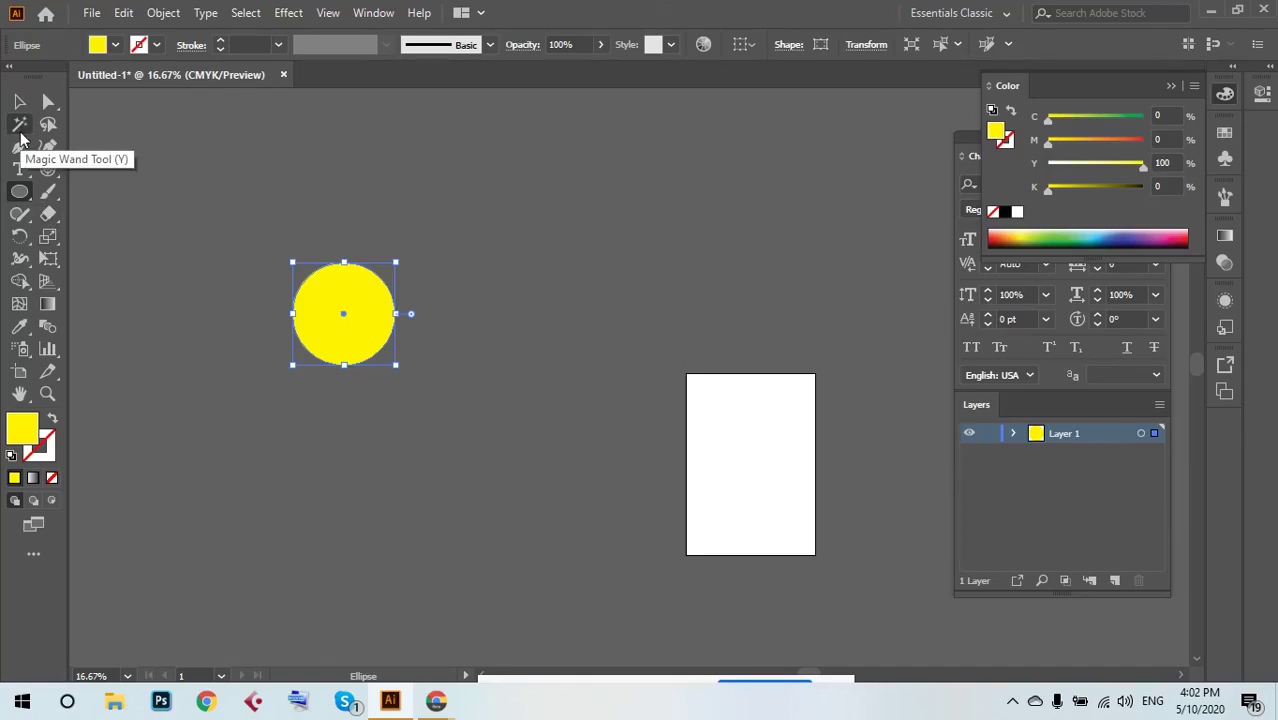
Try erasing a thin curved stroke inside the yellow circle with the Eraser tool, and undo the erasure.
click(49, 216)
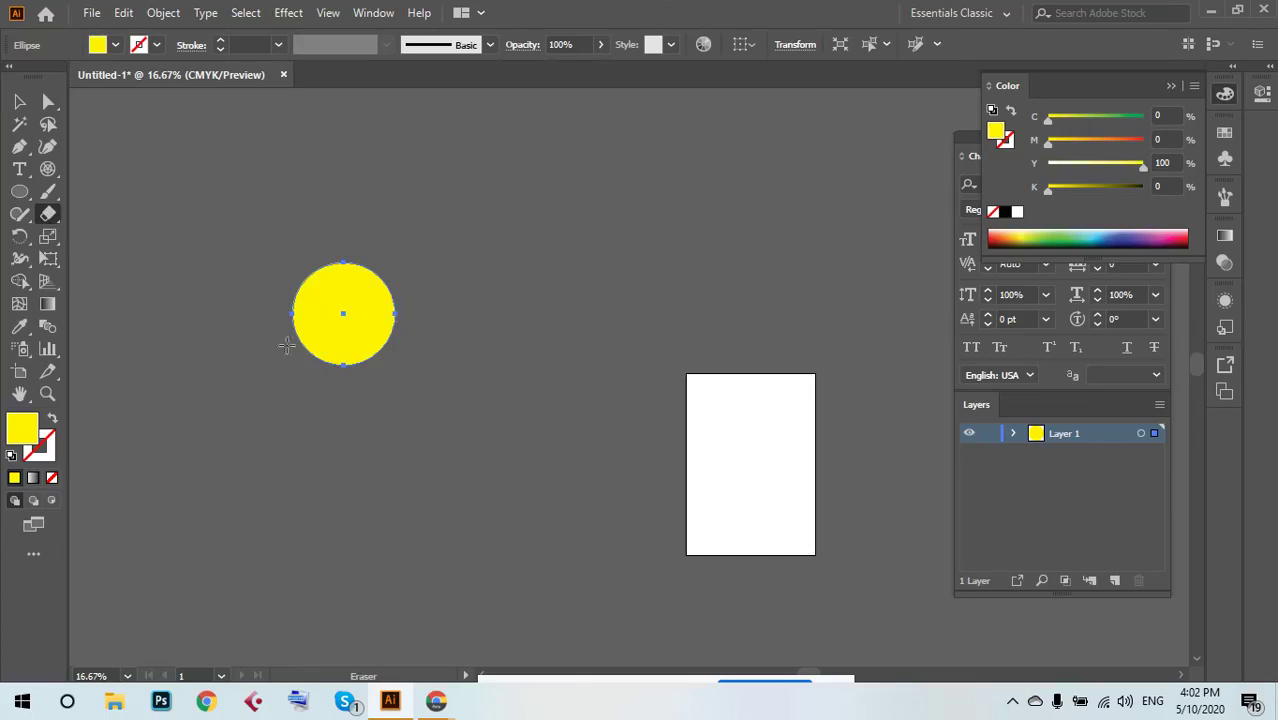
scroll(271, 303, up, 3)
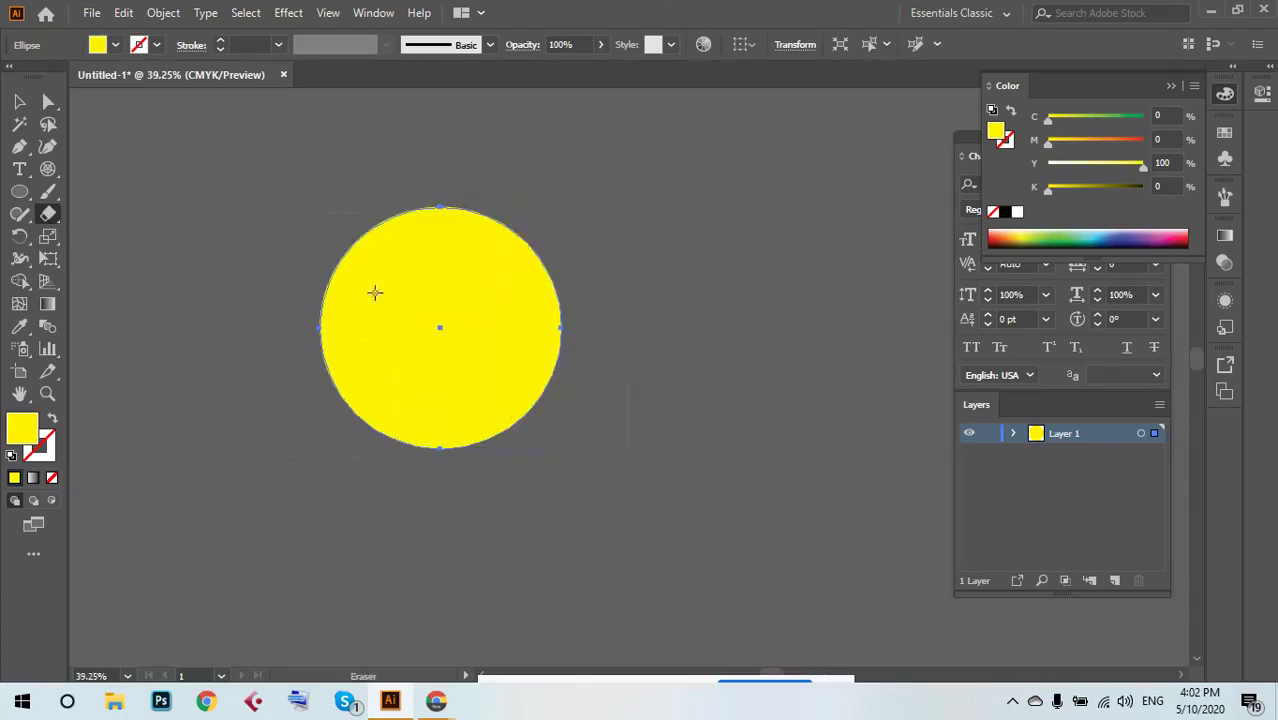
mouse_move(377, 293)
mouse_down()
mouse_move(441, 364)
mouse_move(410, 379)
mouse_up()
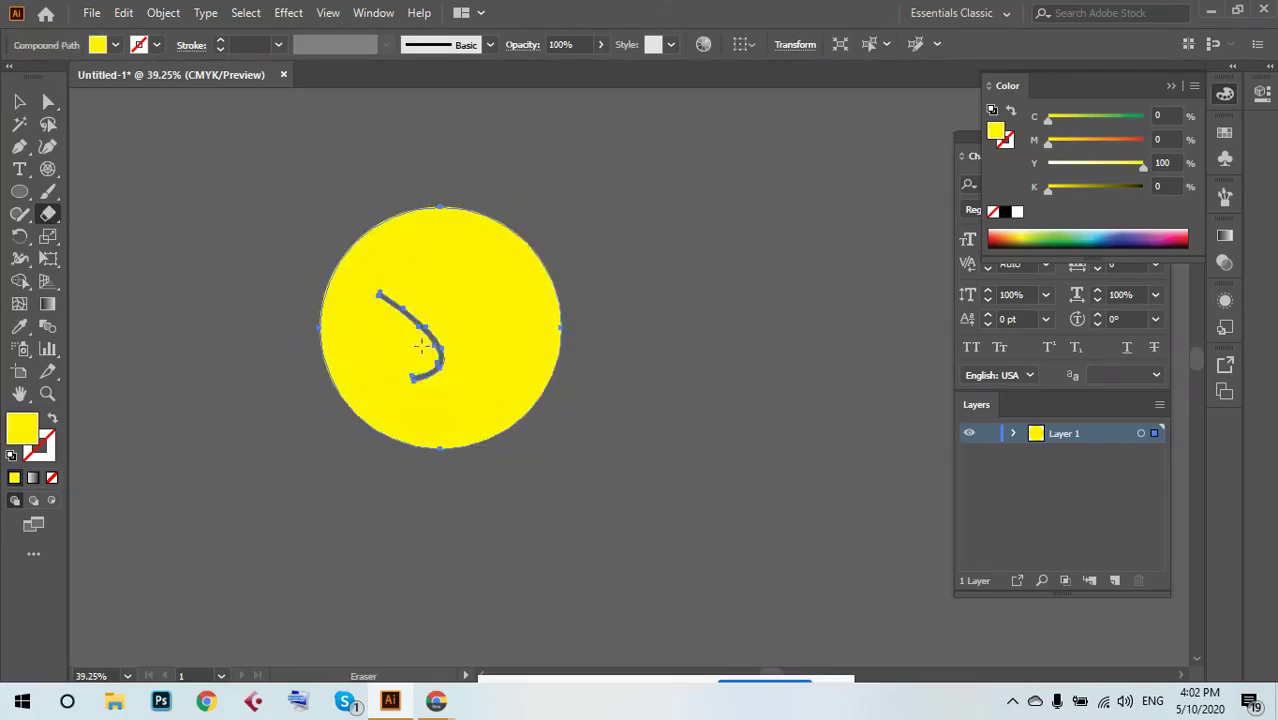
key(ctrl+z)
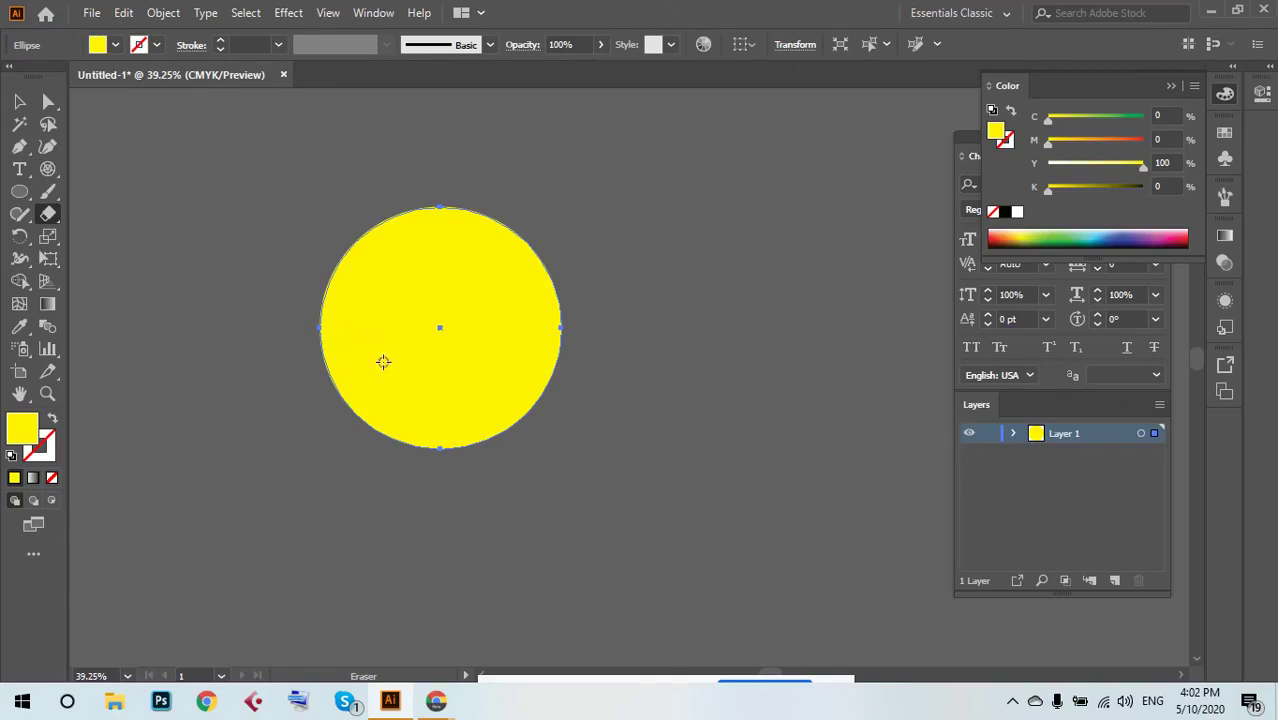
Enlarge the Eraser brush well beyond its initial size, then reduce it to a medium size for the yellow circle.
key(bracketright)
key(bracketright)
key(bracketright)
key(bracketright)
key(bracketright)
key(bracketright)
key(bracketright)
key(bracketright)
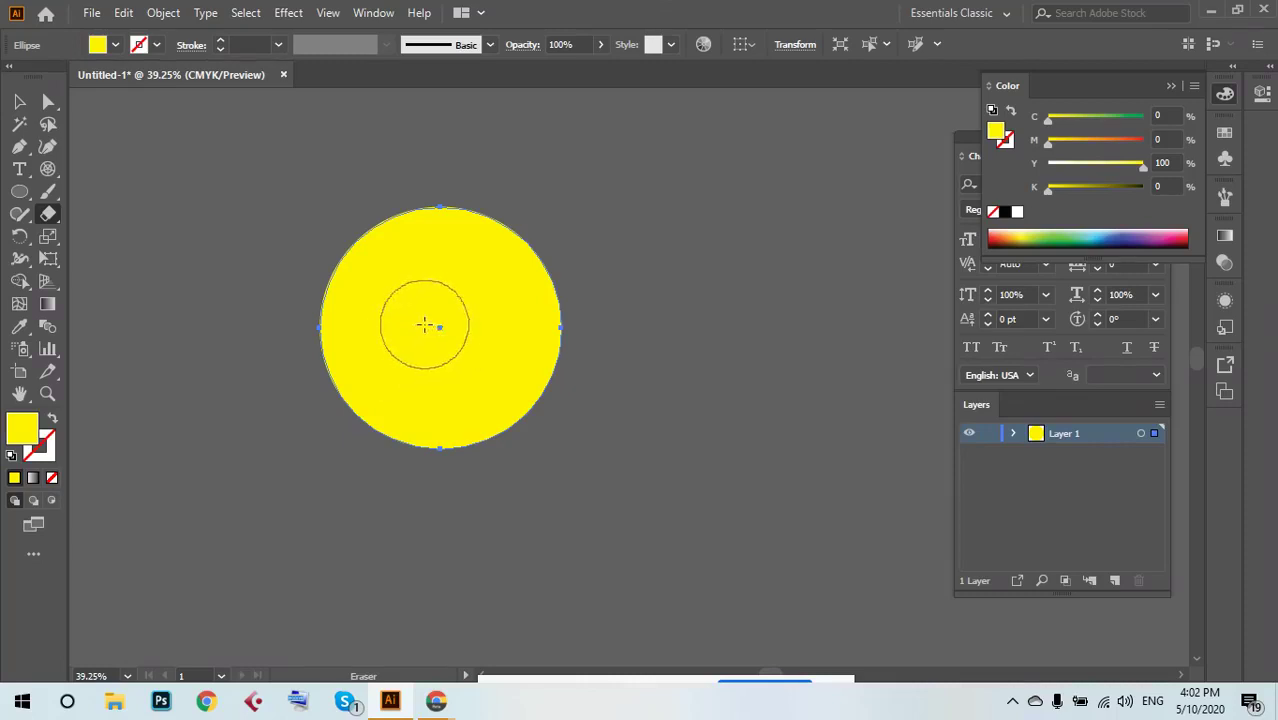
key(bracketleft)
key(bracketleft)
key(bracketleft)
key(bracketleft)
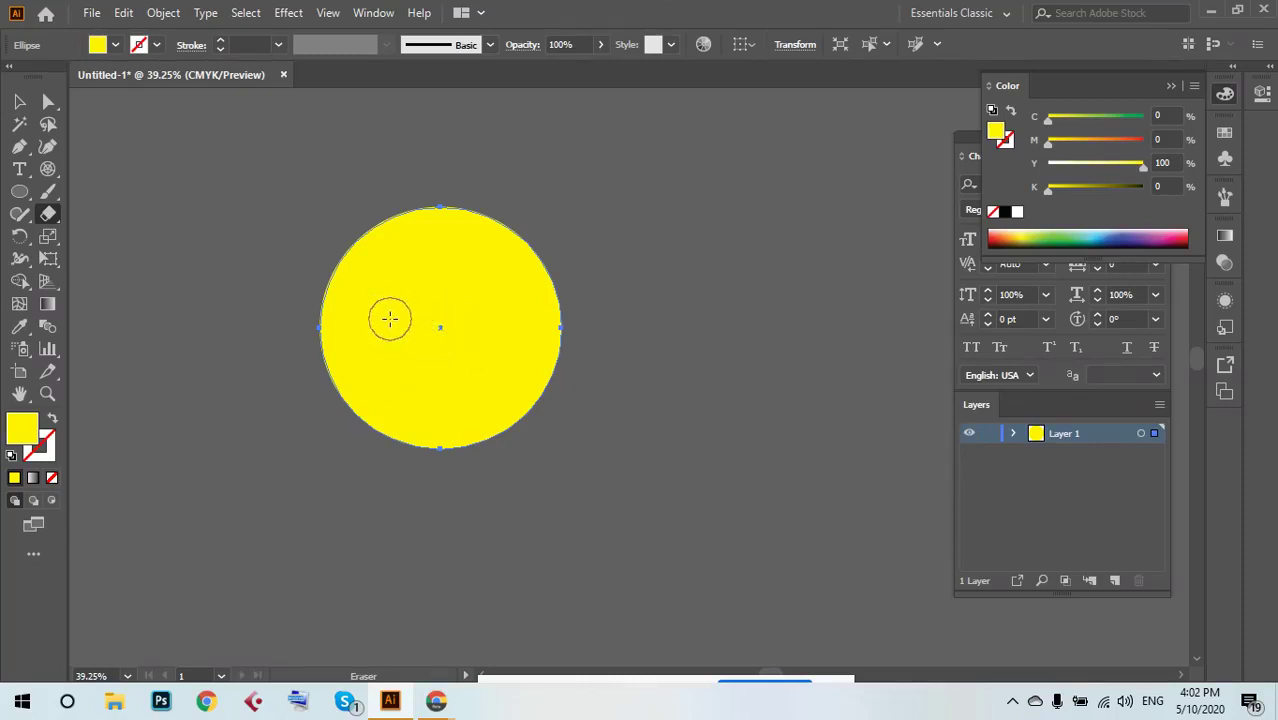
Enlarge the Eraser brush to about half the yellow circle's diameter.
key(bracketright)
key(bracketright)
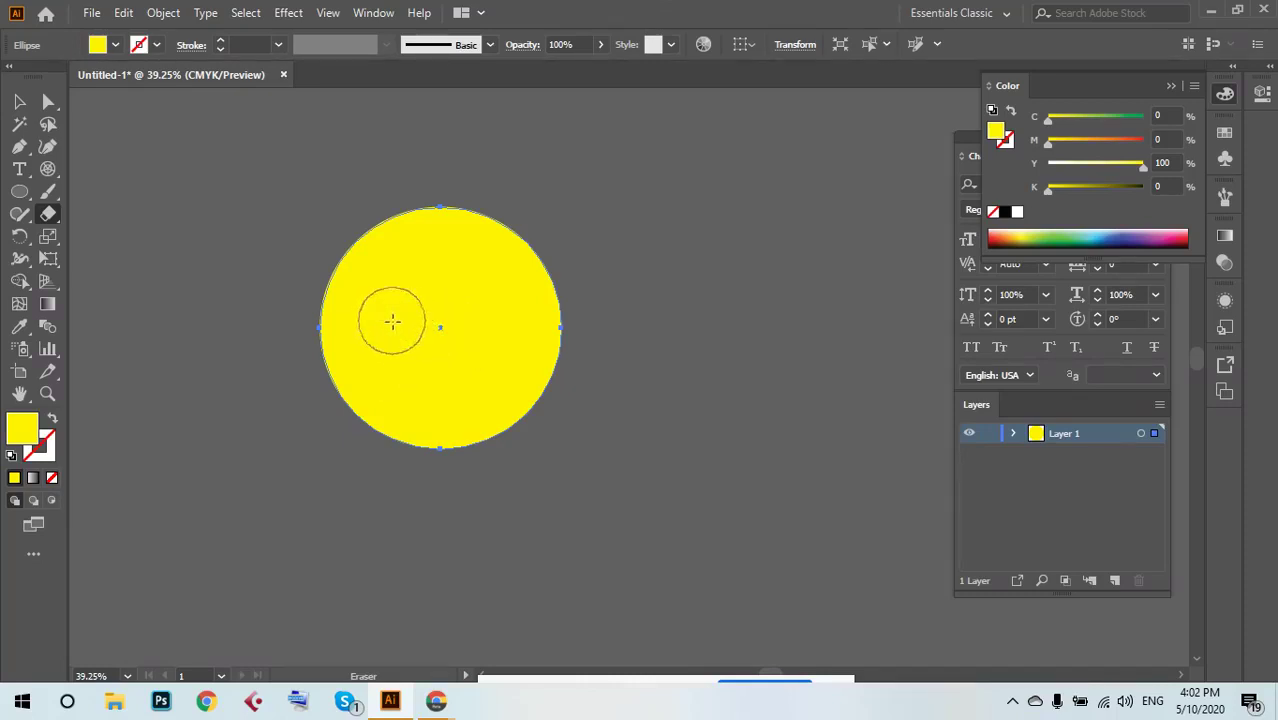
key(bracketright)
key(bracketright)
key(bracketright)
key(bracketright)
key(bracketright)
key(bracketright)
key(bracketright)
key(bracketright)
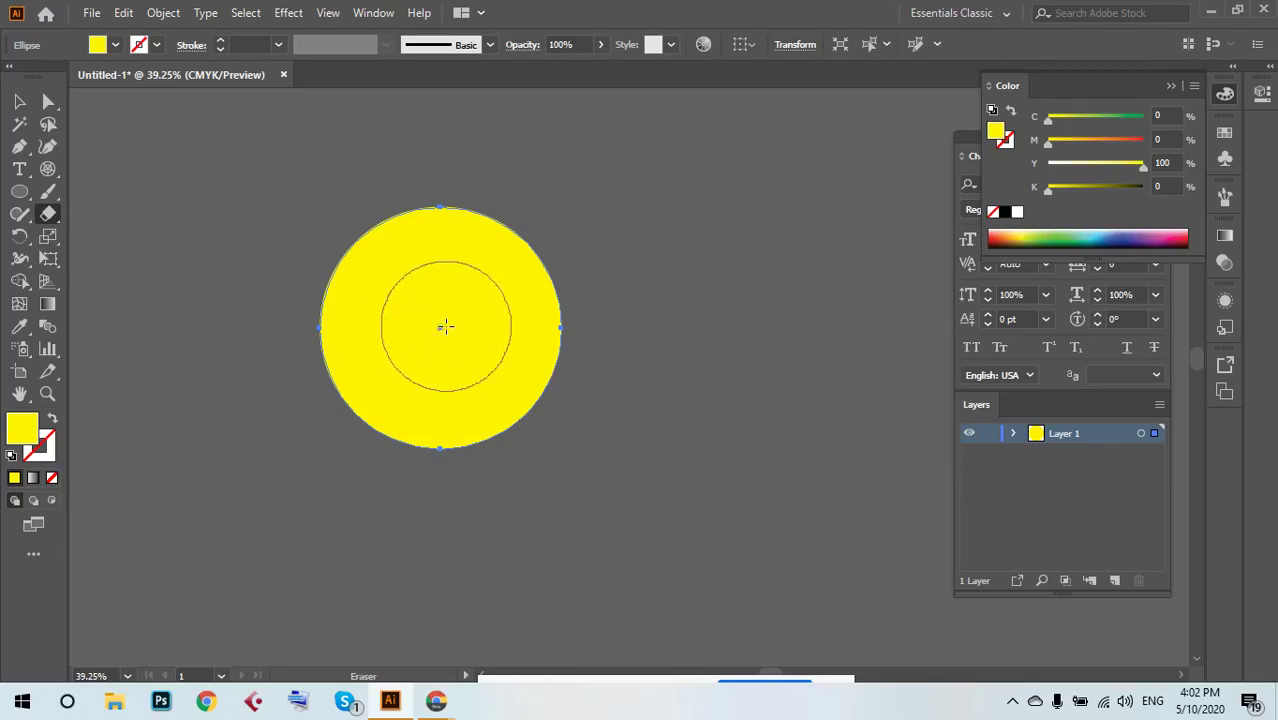
Reduce the Eraser brush to well under half the yellow circle's diameter.
key(bracketleft)
key(bracketleft)
key(bracketleft)
key(bracketleft)
key(bracketleft)
key(bracketleft)
key(bracketleft)
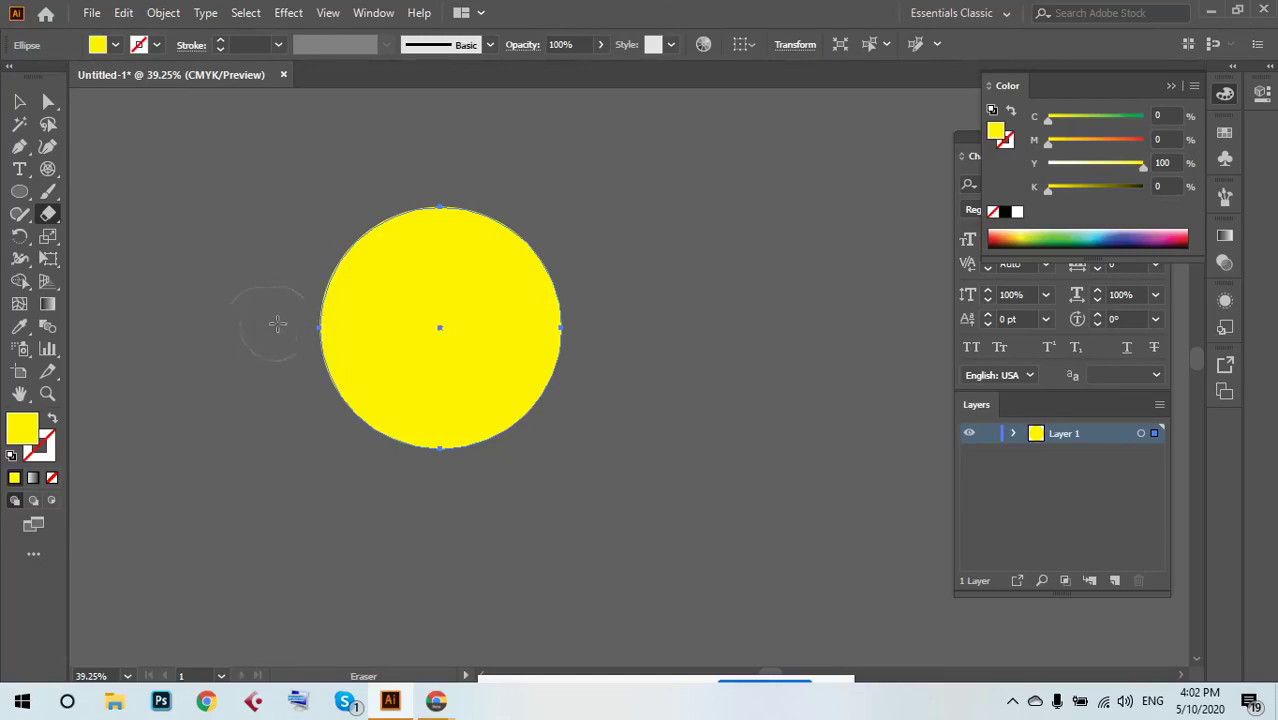
Enlarge the Eraser brush to about half the circle's diameter, punch a round hole in the circle's centre, and remove the remaining ring.
key(bracketright)
key(bracketright)
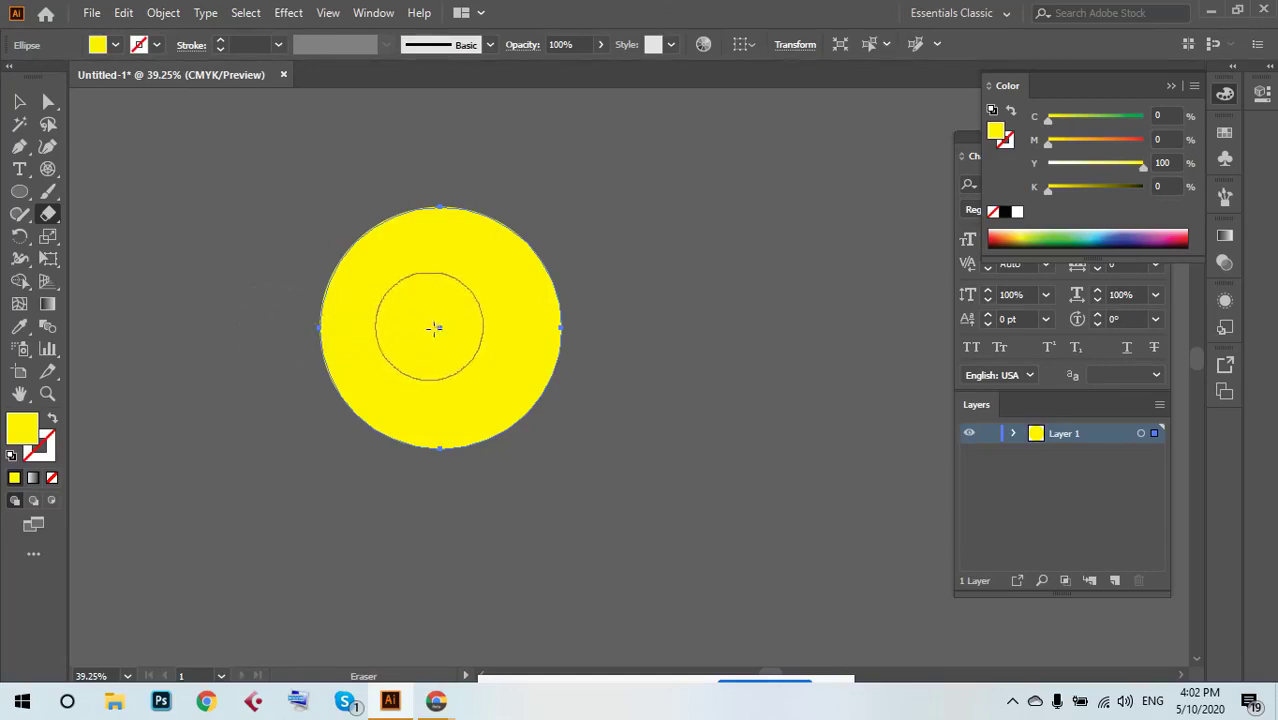
key(bracketright)
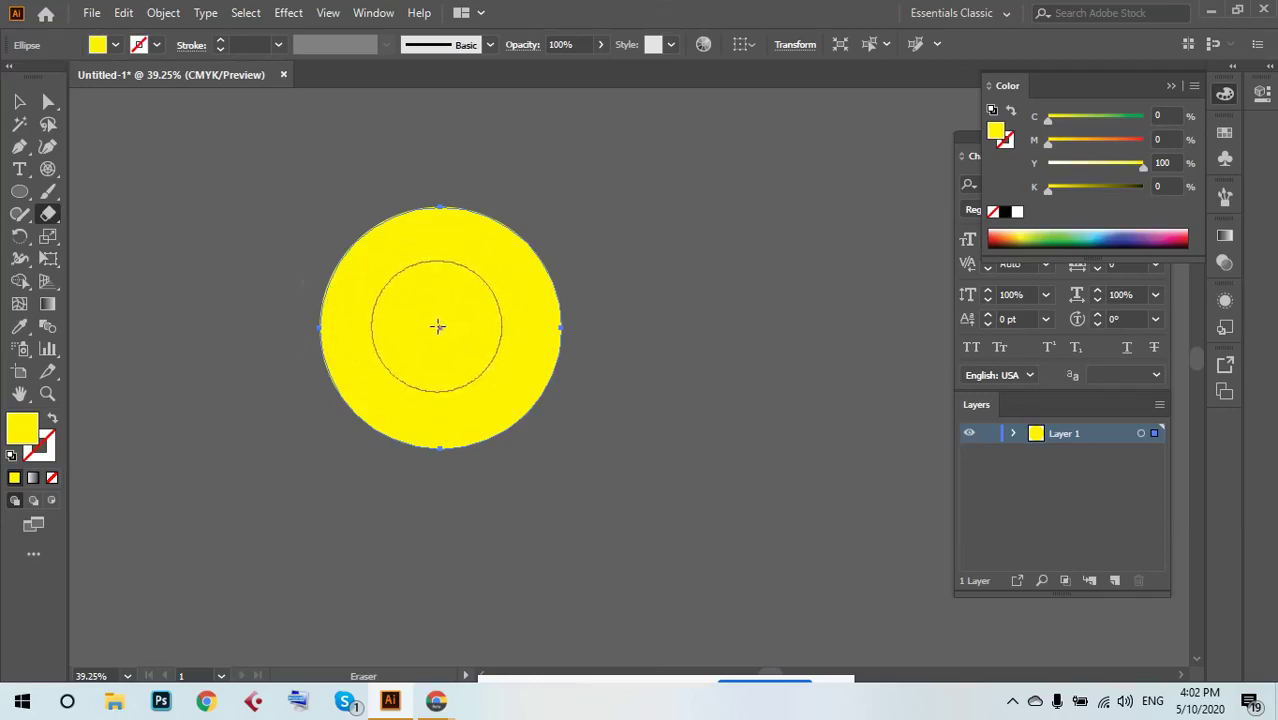
click(440, 328)
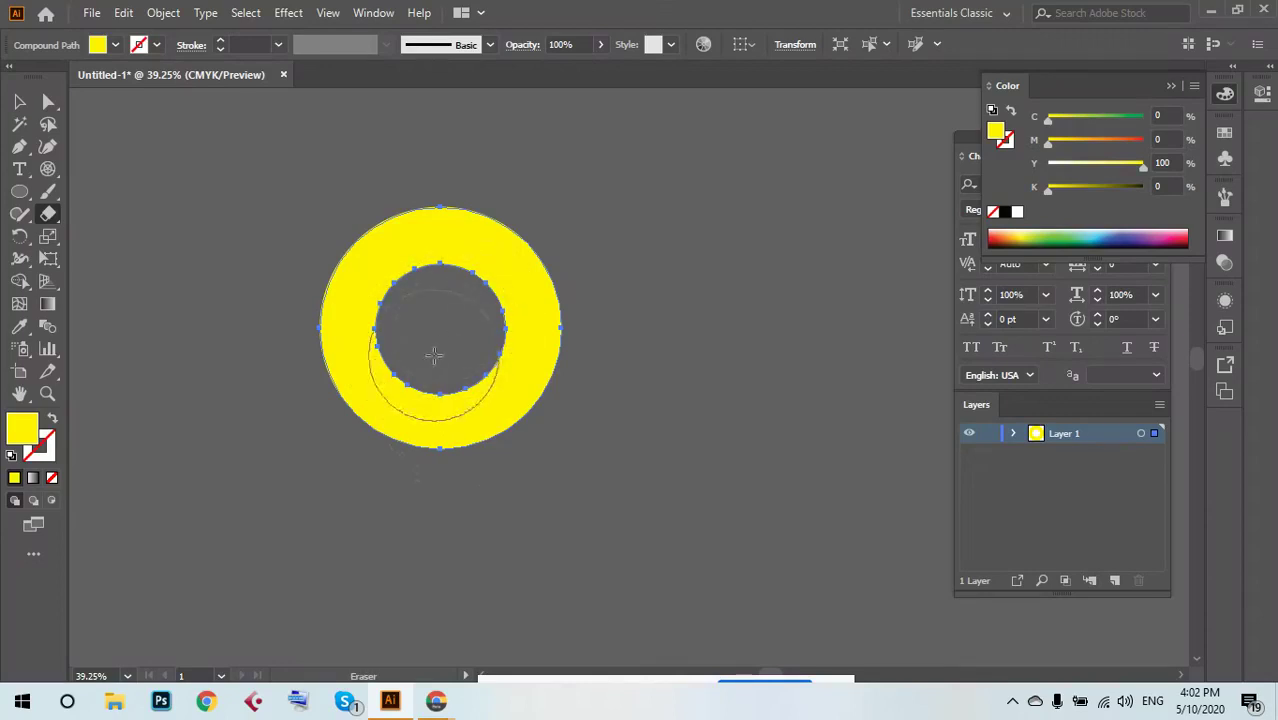
mouse_move(342, 334)
mouse_down()
mouse_move(542, 257)
mouse_move(389, 405)
mouse_move(528, 329)
mouse_move(540, 285)
mouse_up()
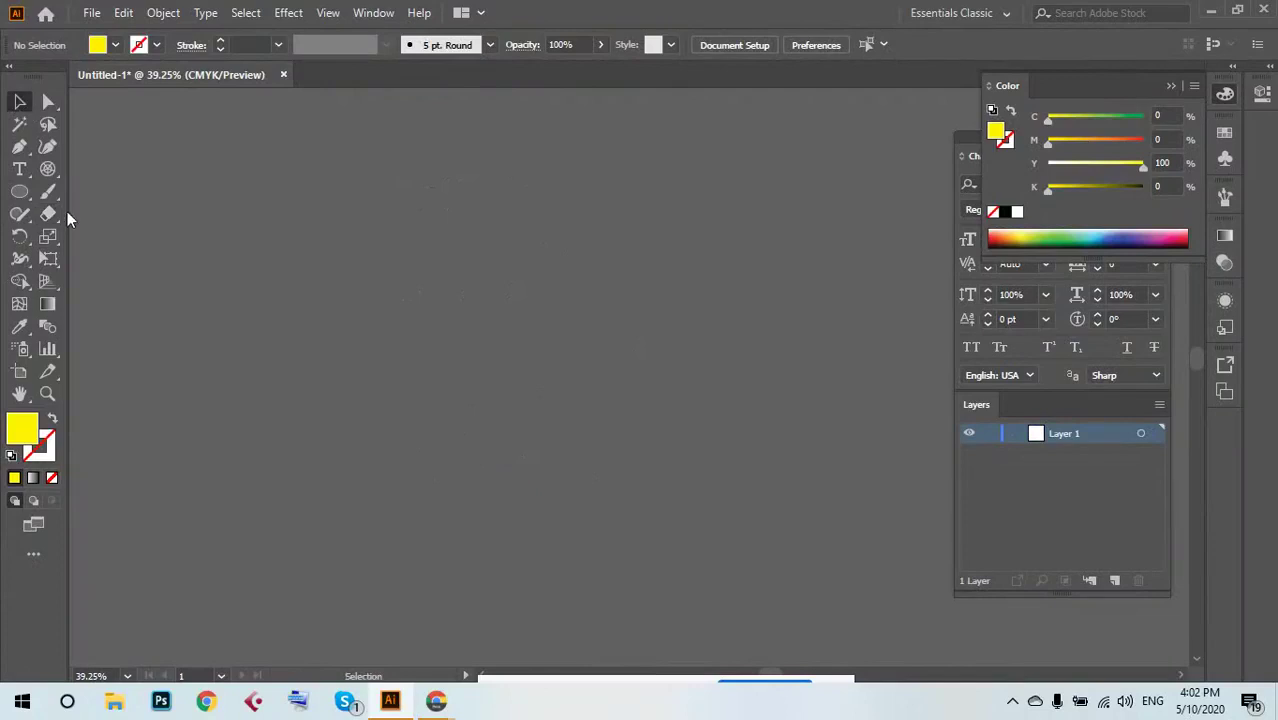
Draw a yellow circle about 94 mm in diameter with the Ellipse tool and duplicate it into a cluster of four overlapping circles.
click(19, 191)
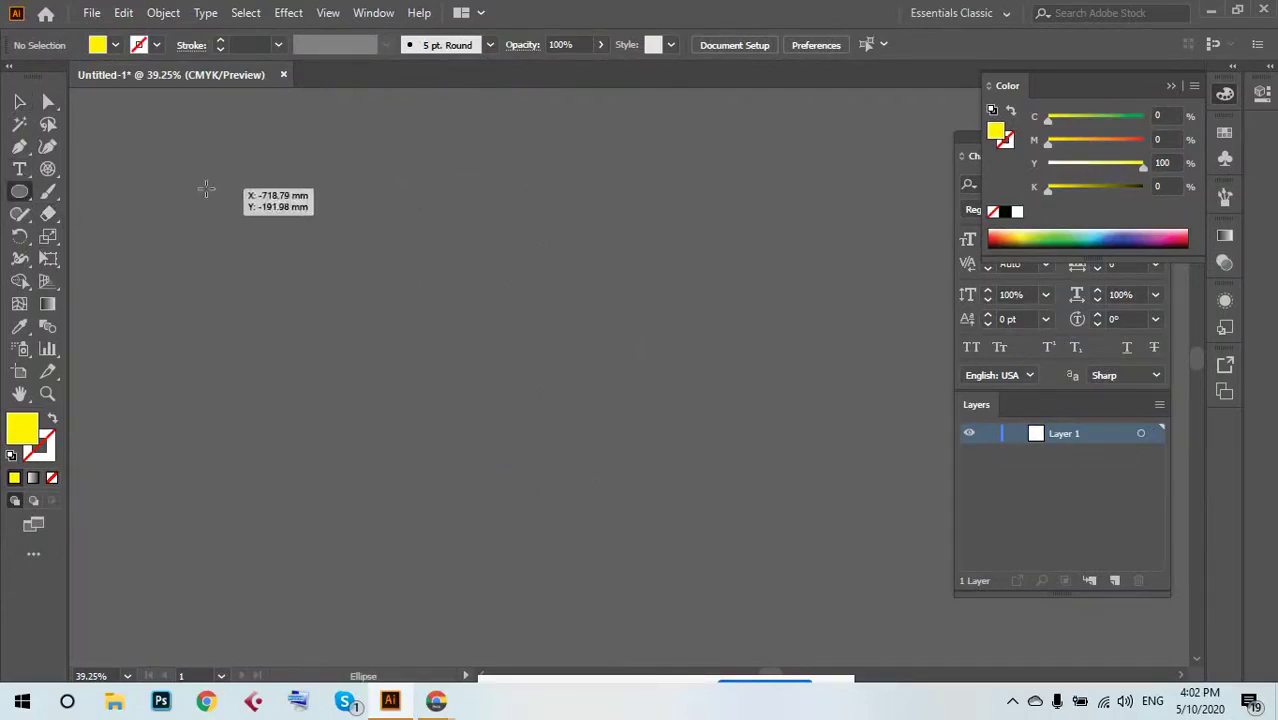
mouse_move(206, 188)
mouse_down()
mouse_move(340, 306)
mouse_move(342, 323)
mouse_up()
click(17, 106)
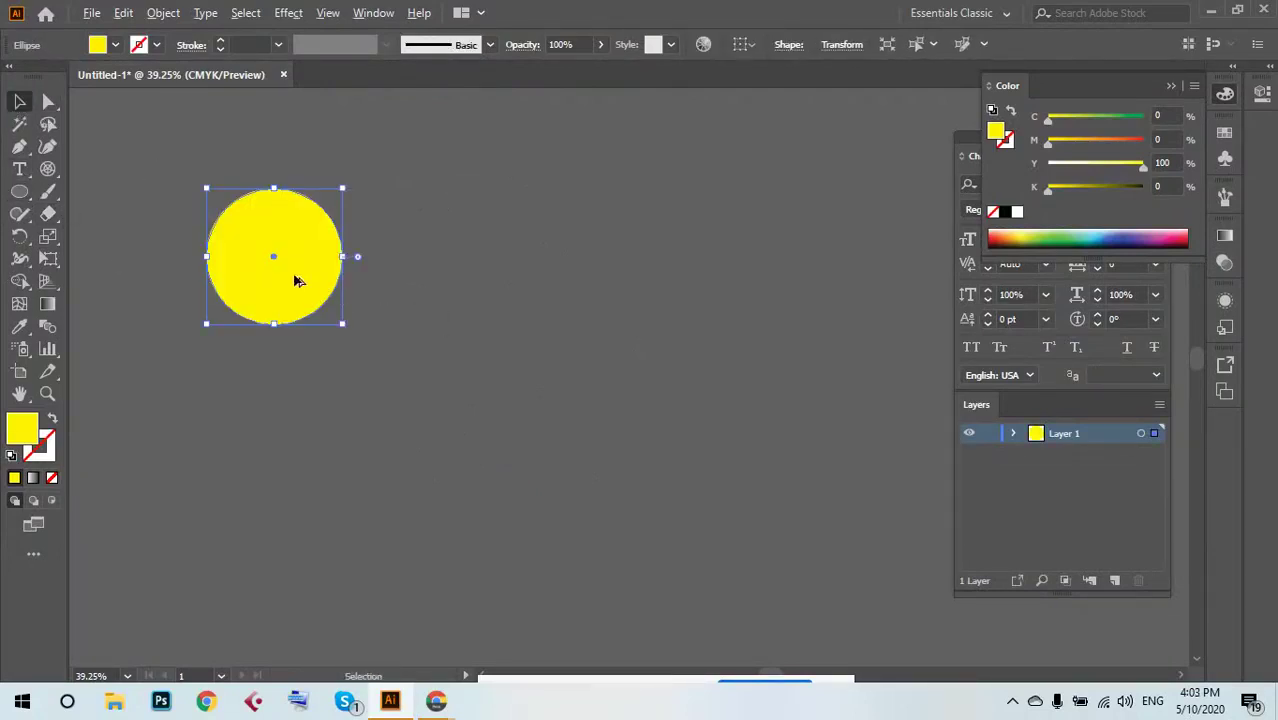
drag(300, 272, 260, 355)
drag(279, 363, 327, 368)
click(174, 157)
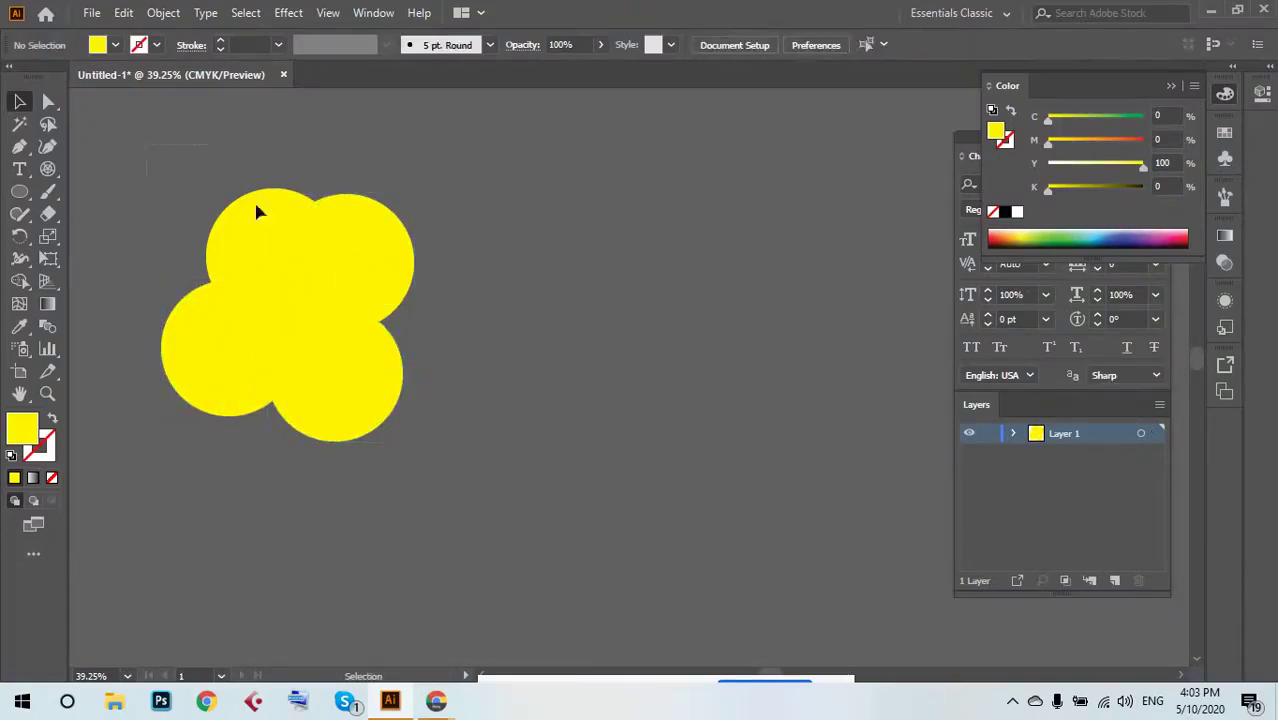
drag(148, 148, 208, 191)
Select only the upper-right circle of the cluster and erase it completely with the Eraser tool.
click(48, 213)
ctrl+click(360, 288)
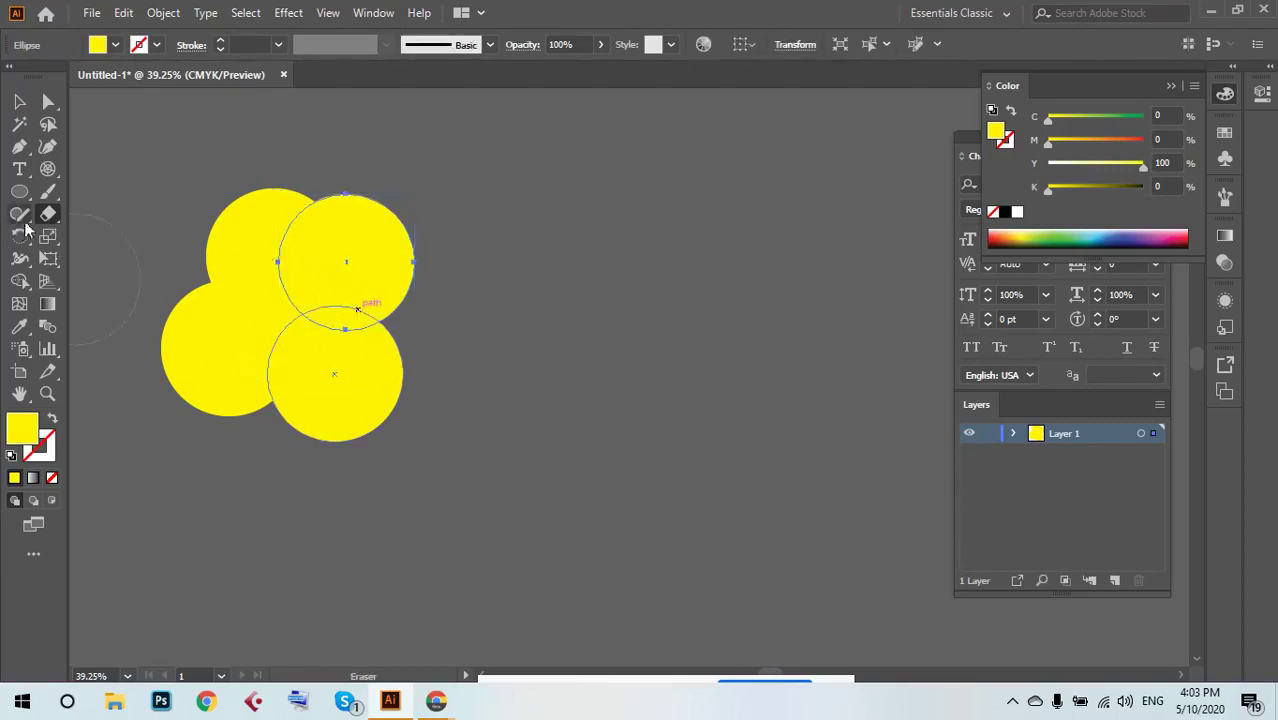
mouse_move(357, 244)
mouse_down()
mouse_move(316, 288)
mouse_move(342, 340)
mouse_move(428, 257)
mouse_up()
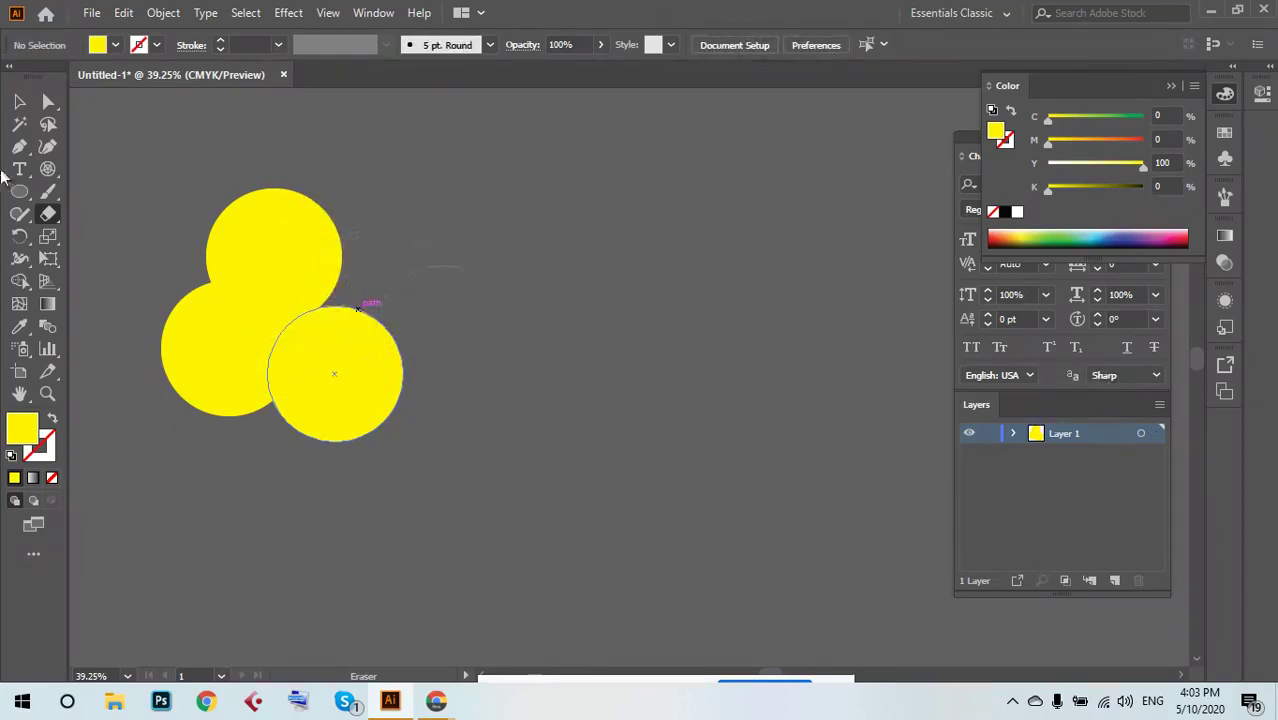
key(v)
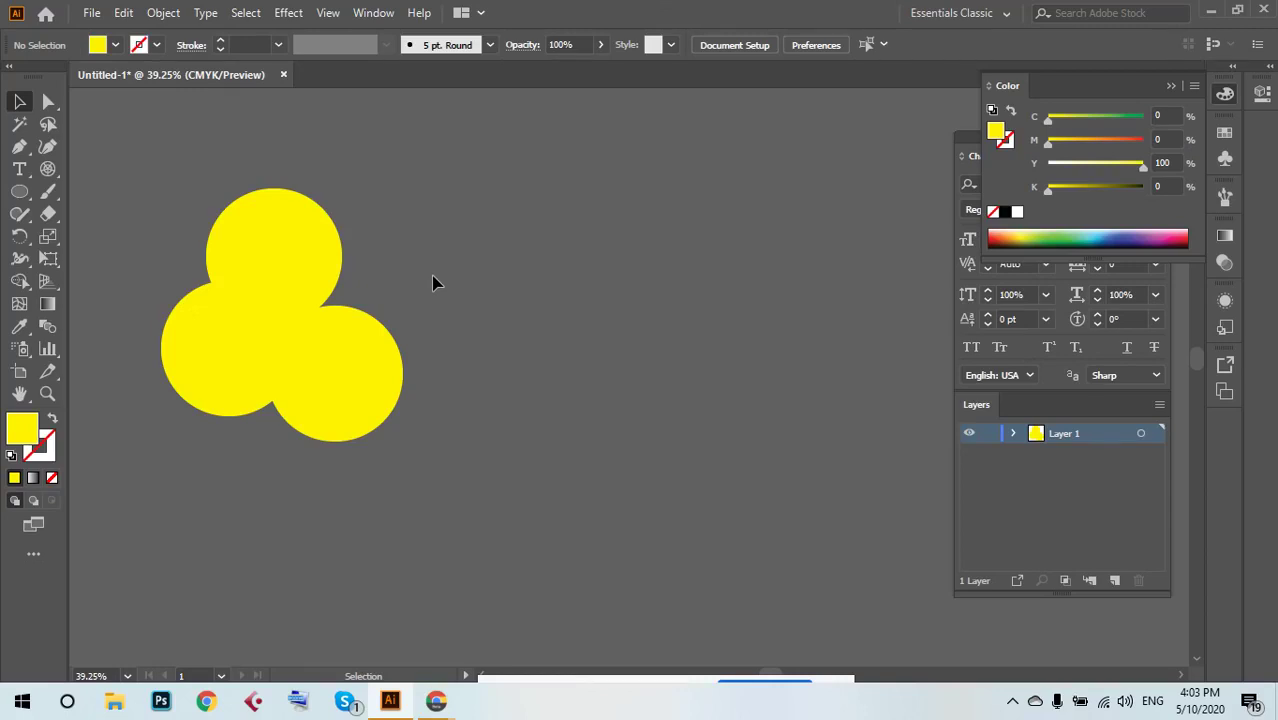
Isolate the top circle of the three-circle cluster and select it within isolation mode.
click(302, 248)
double_click(302, 248)
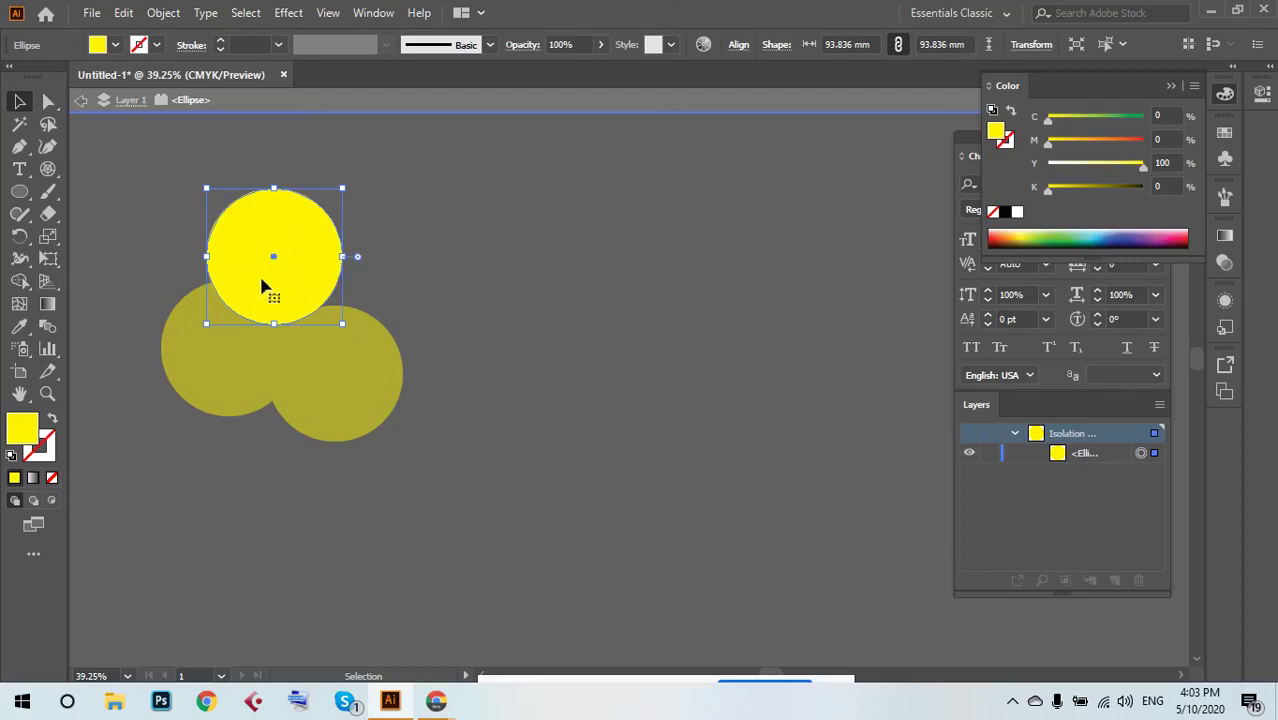
key(ctrl+space)
drag(113, 167, 531, 471)
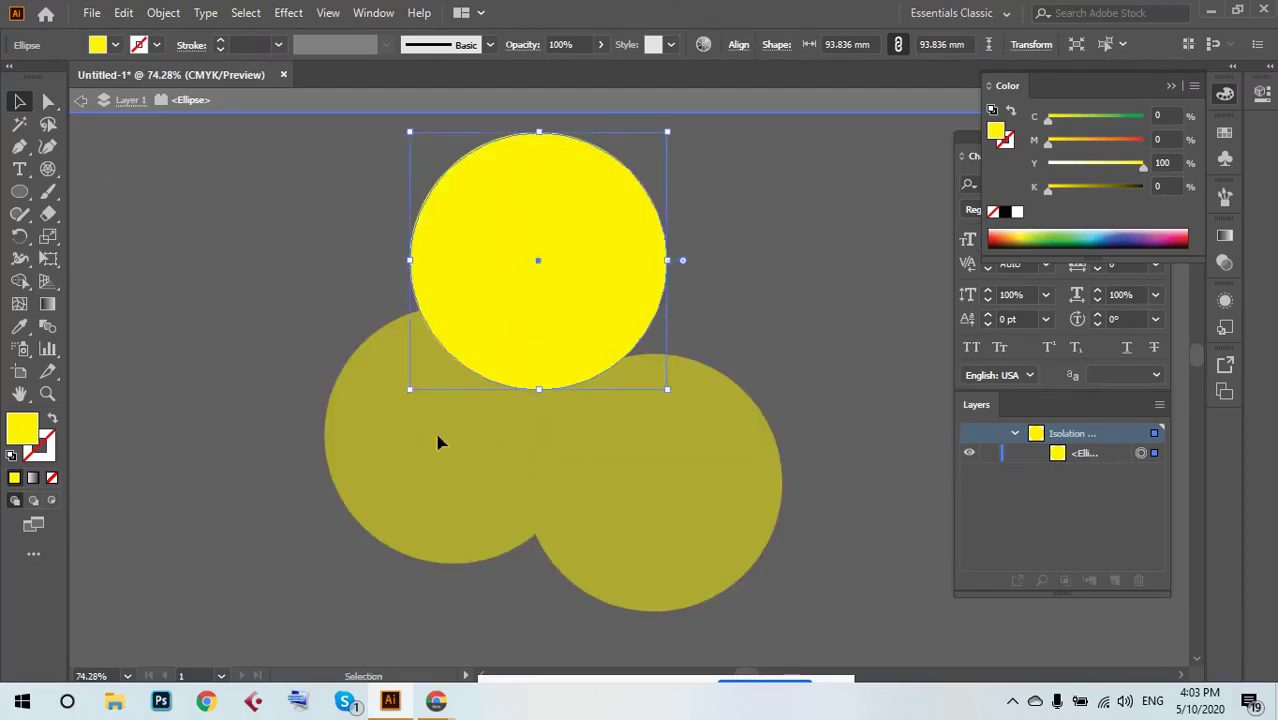
click(500, 462)
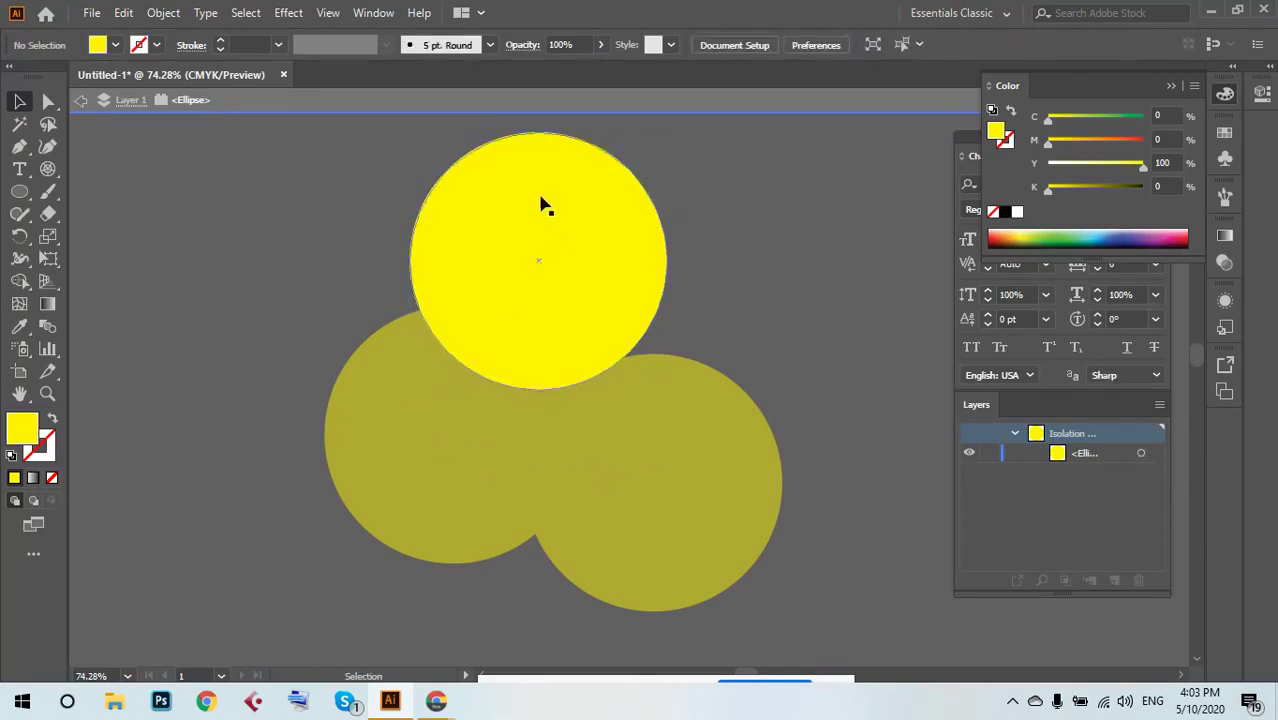
click(513, 300)
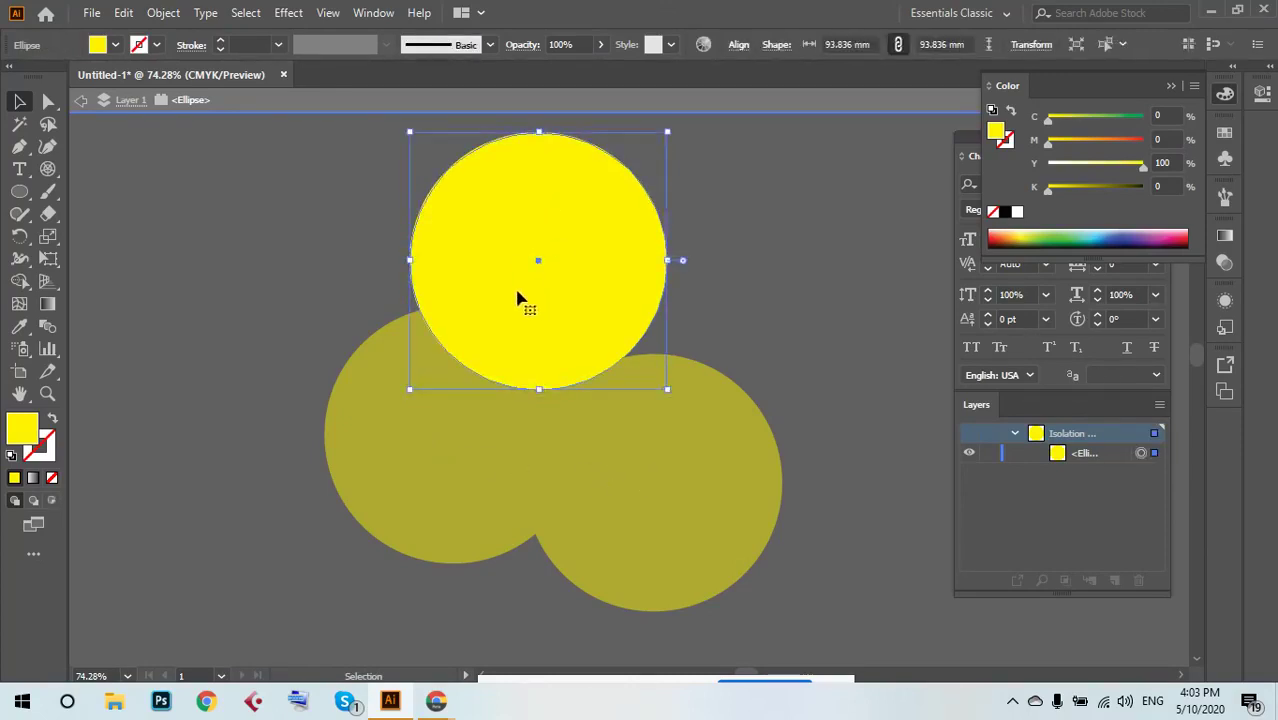
Erase the isolated circle completely with the Eraser tool and exit isolation mode.
click(48, 213)
mouse_move(579, 220)
mouse_down()
mouse_move(482, 200)
mouse_move(638, 297)
mouse_move(470, 282)
mouse_up()
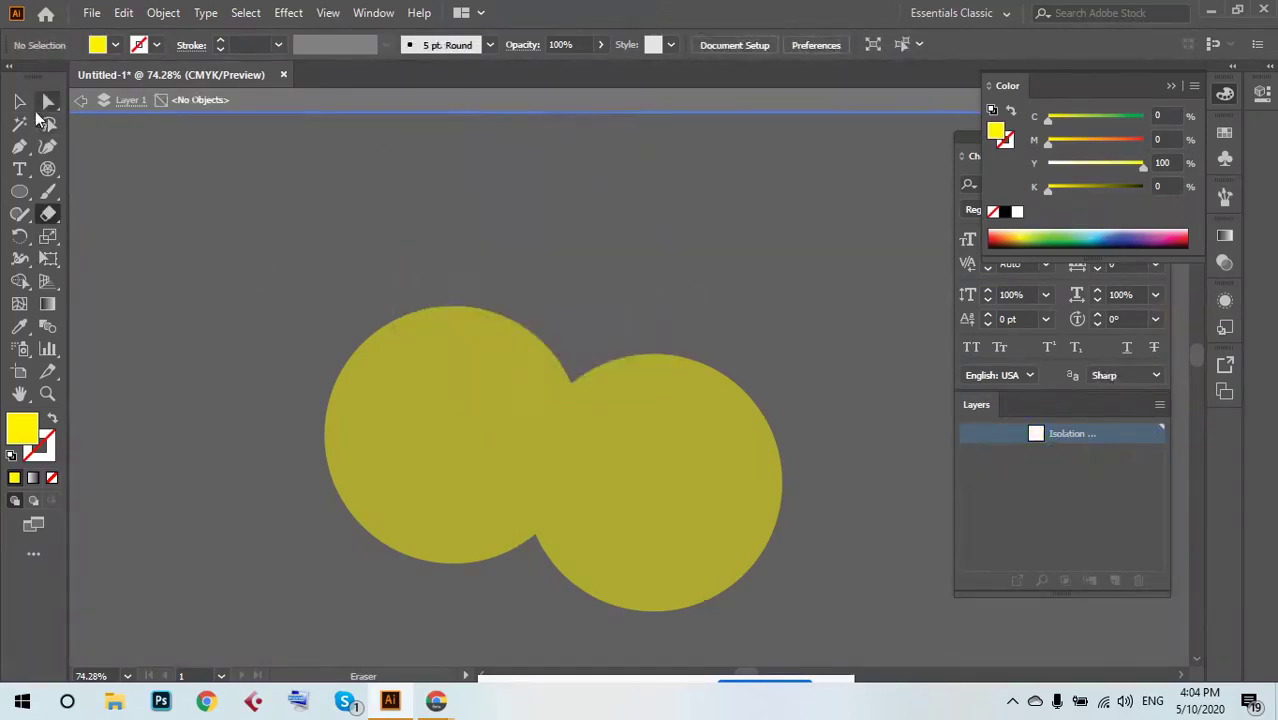
key(v)
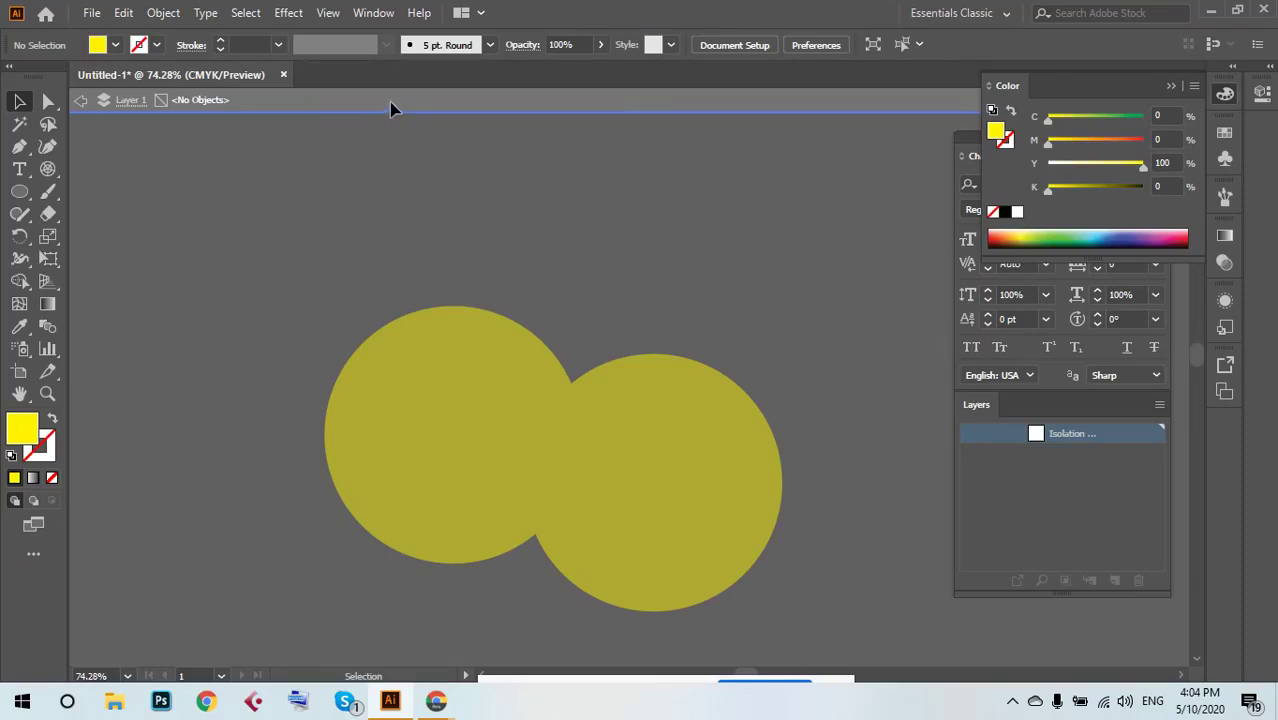
double_click(367, 215)
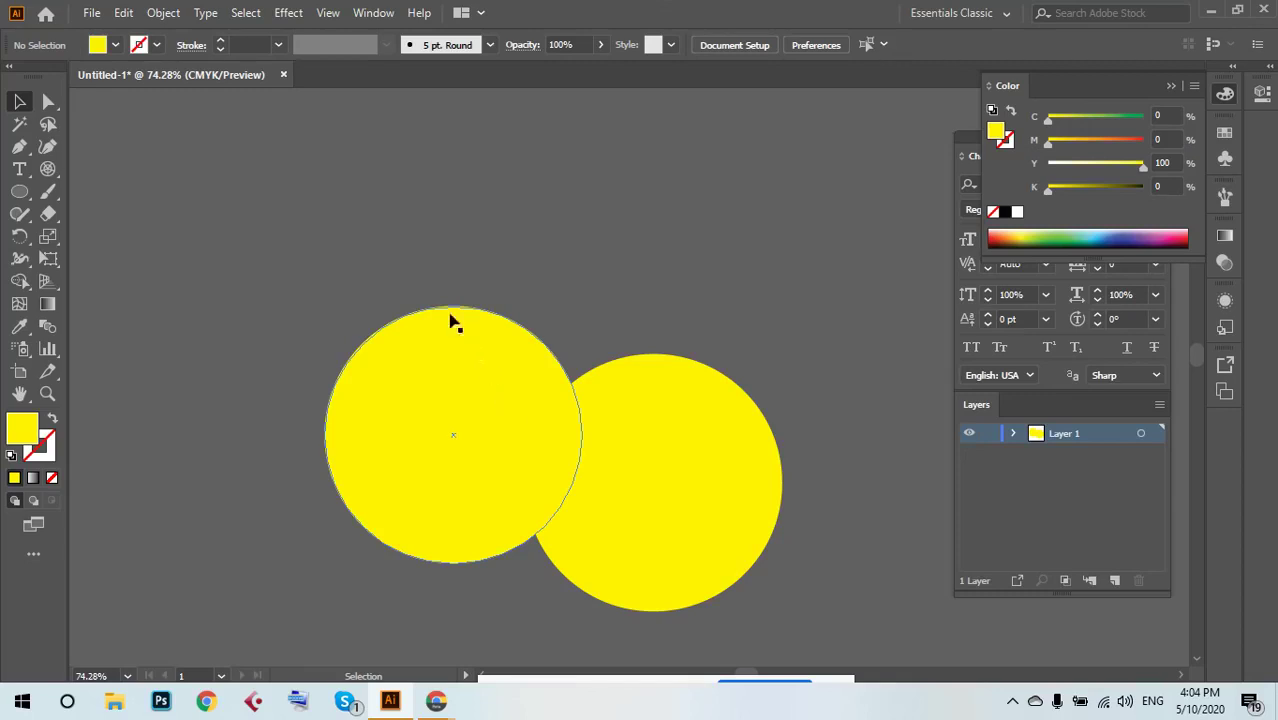
Move the two remaining circles up and to the left together, and separate them so they stand apart side by side.
drag(294, 172, 752, 552)
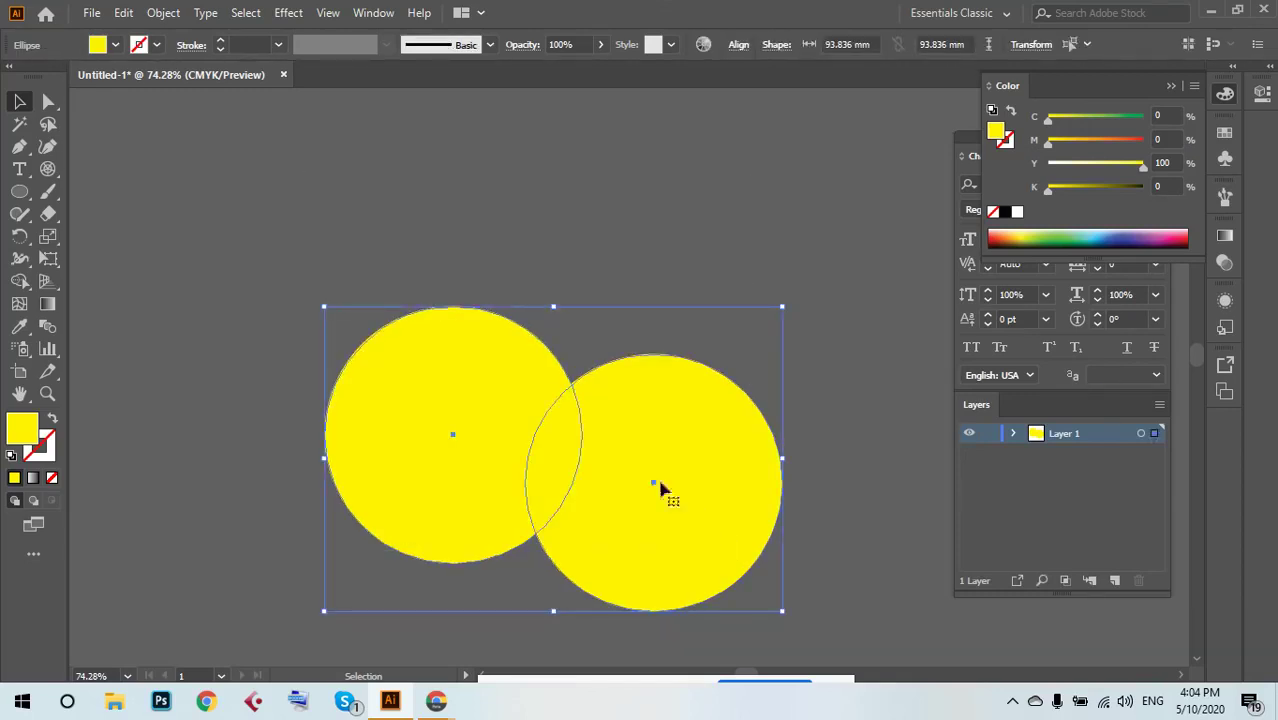
drag(630, 476, 516, 306)
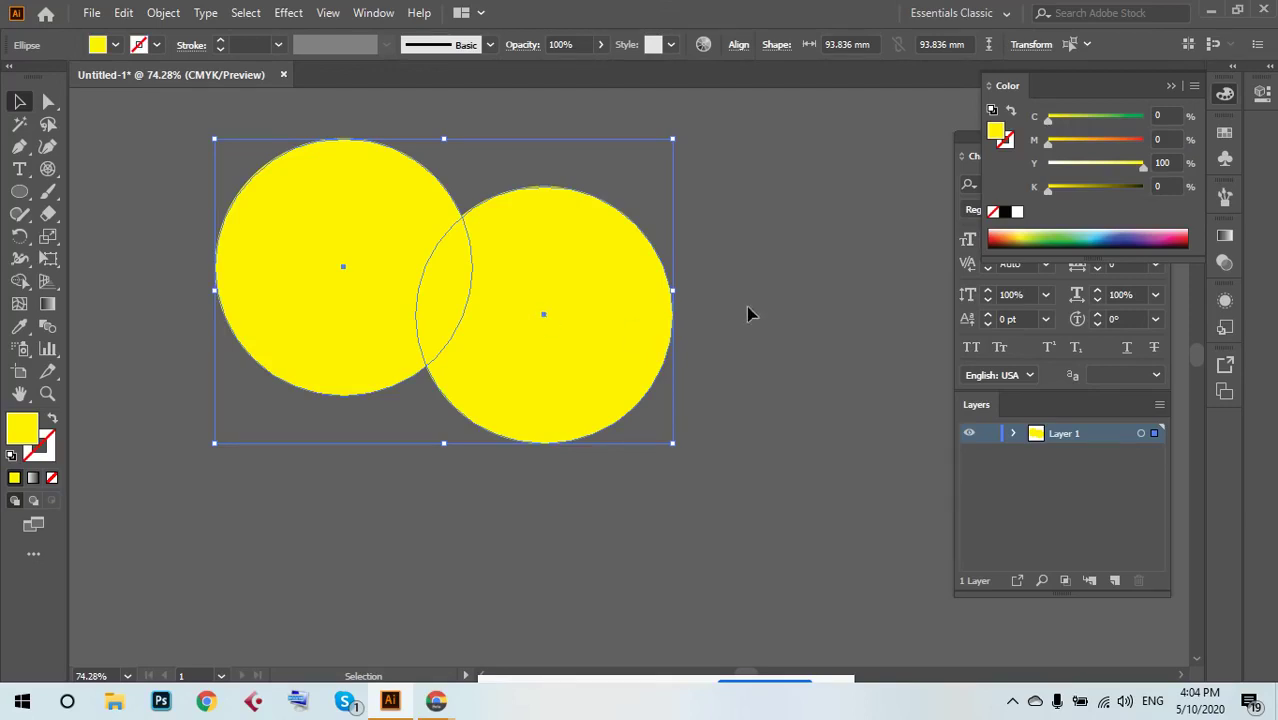
drag(707, 191, 563, 422)
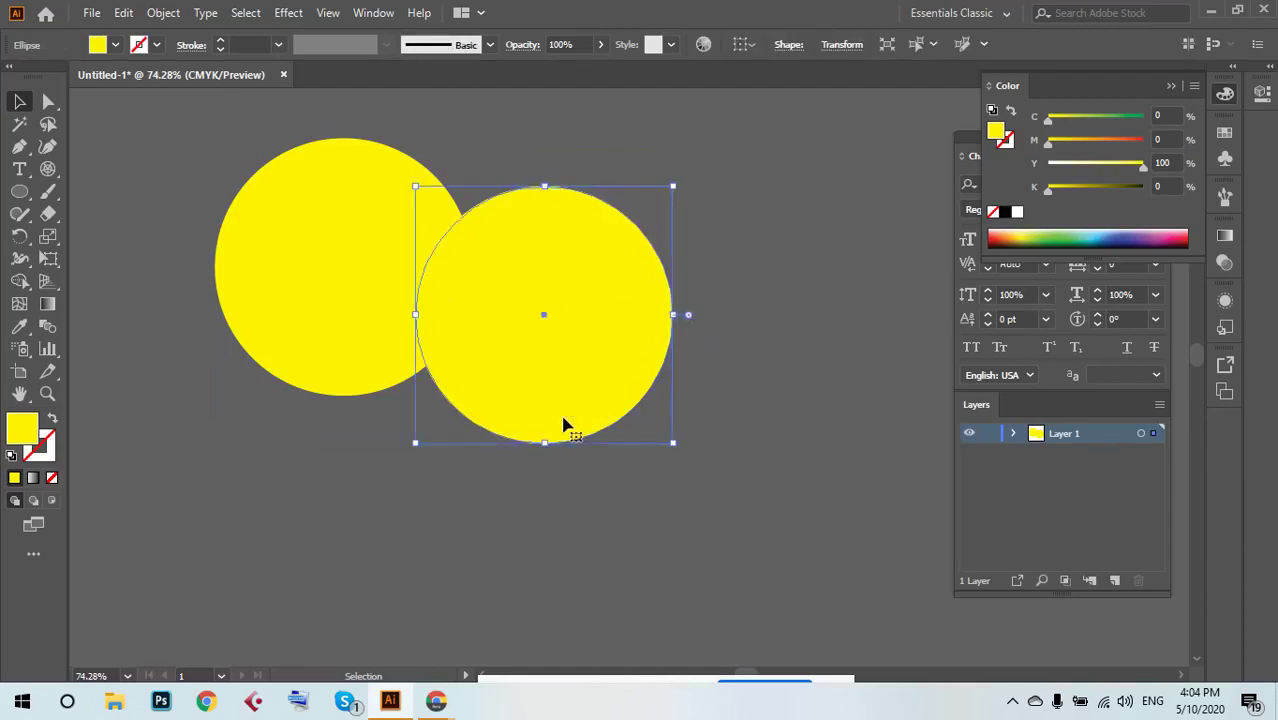
drag(539, 297, 671, 273)
drag(398, 253, 397, 318)
drag(307, 146, 730, 442)
click(243, 217)
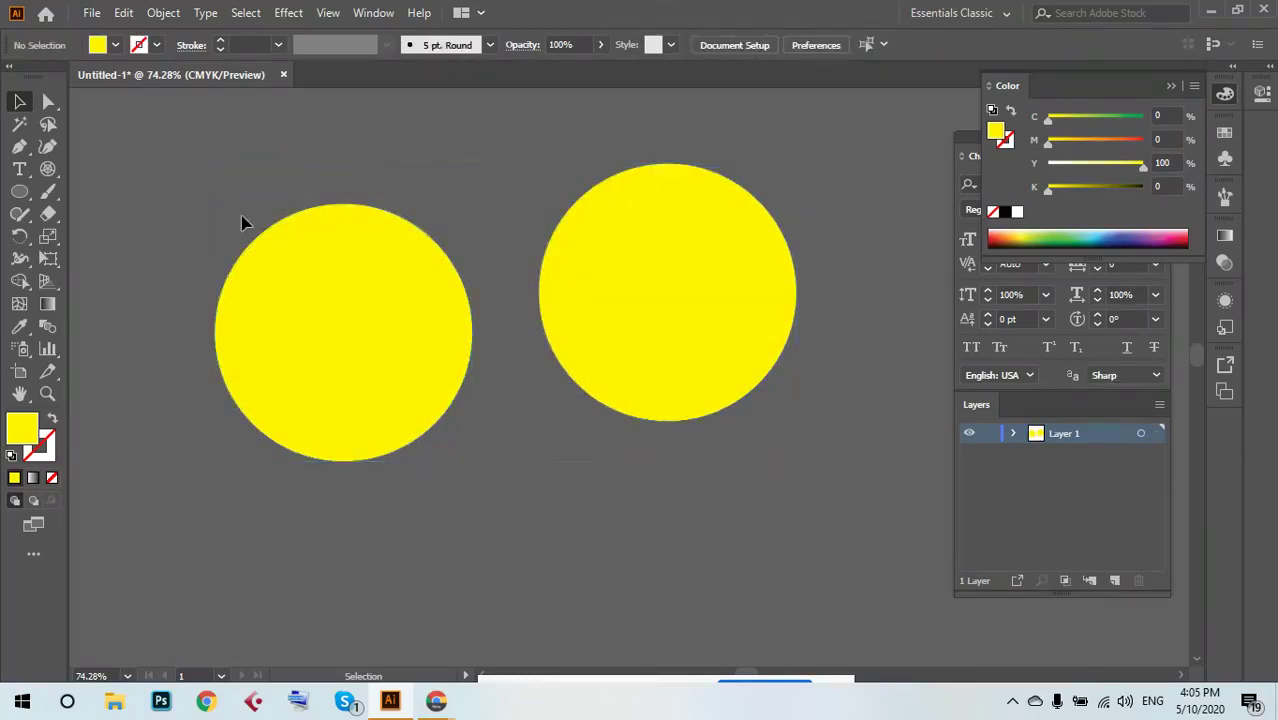
Add a line of text made of repeated letters "f" above the circles and scale it up to about 43 pt.
scroll(225, 250, up, 1)
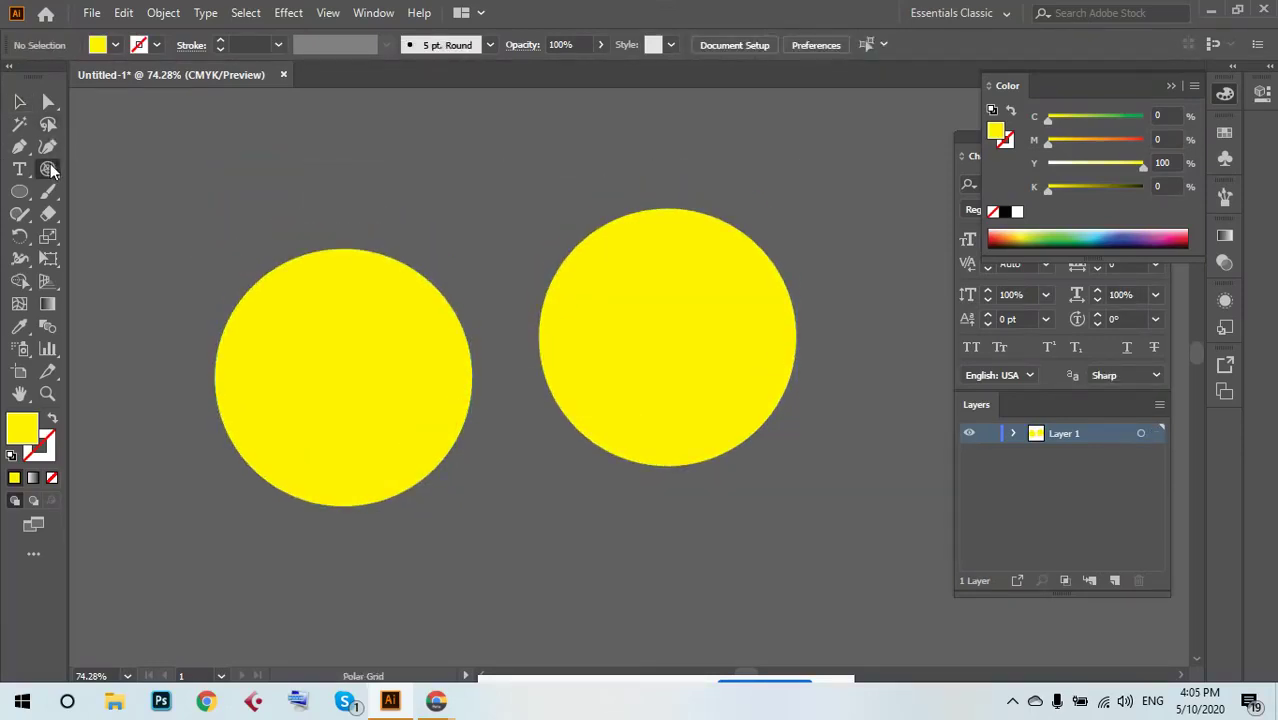
drag(47, 168, 150, 170)
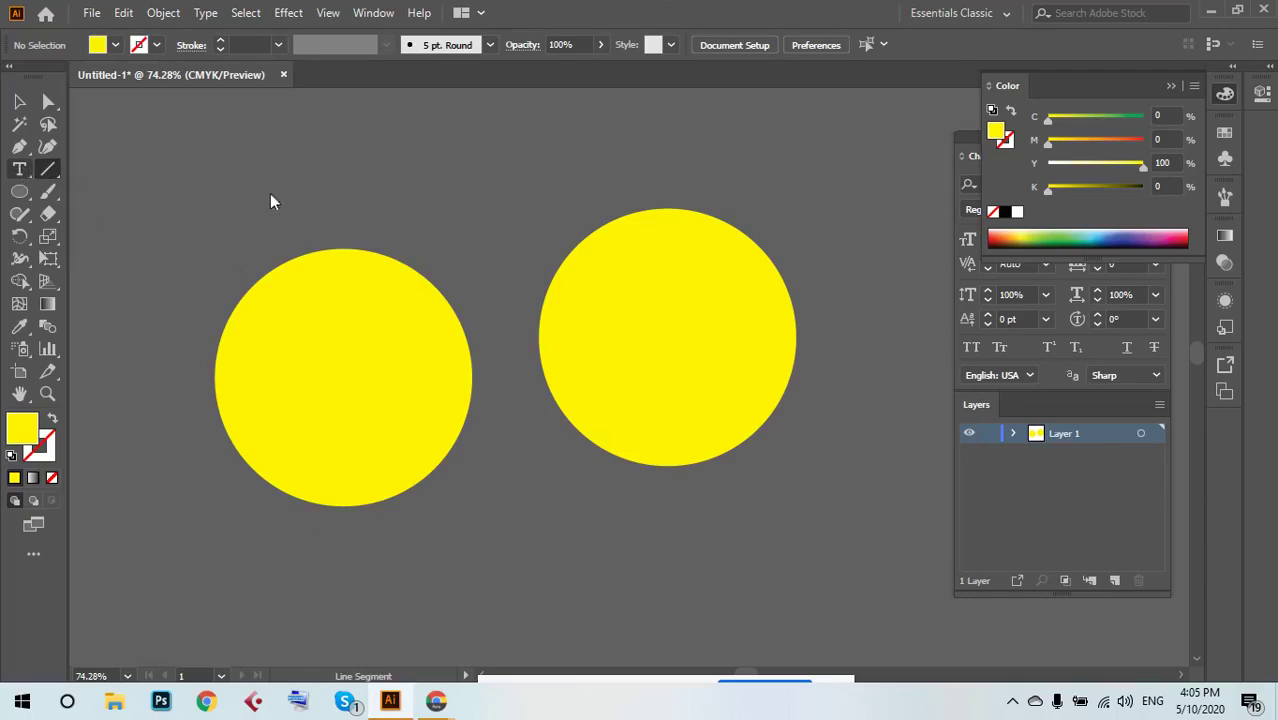
click(19, 169)
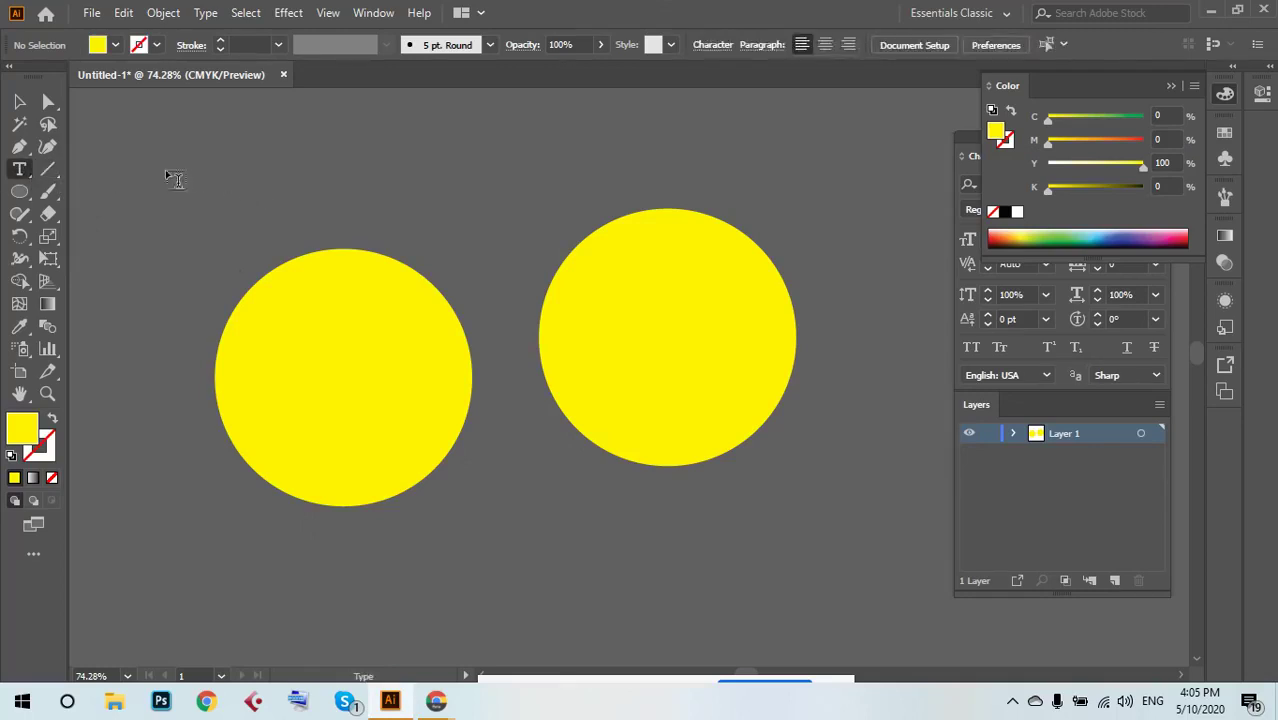
click(203, 176)
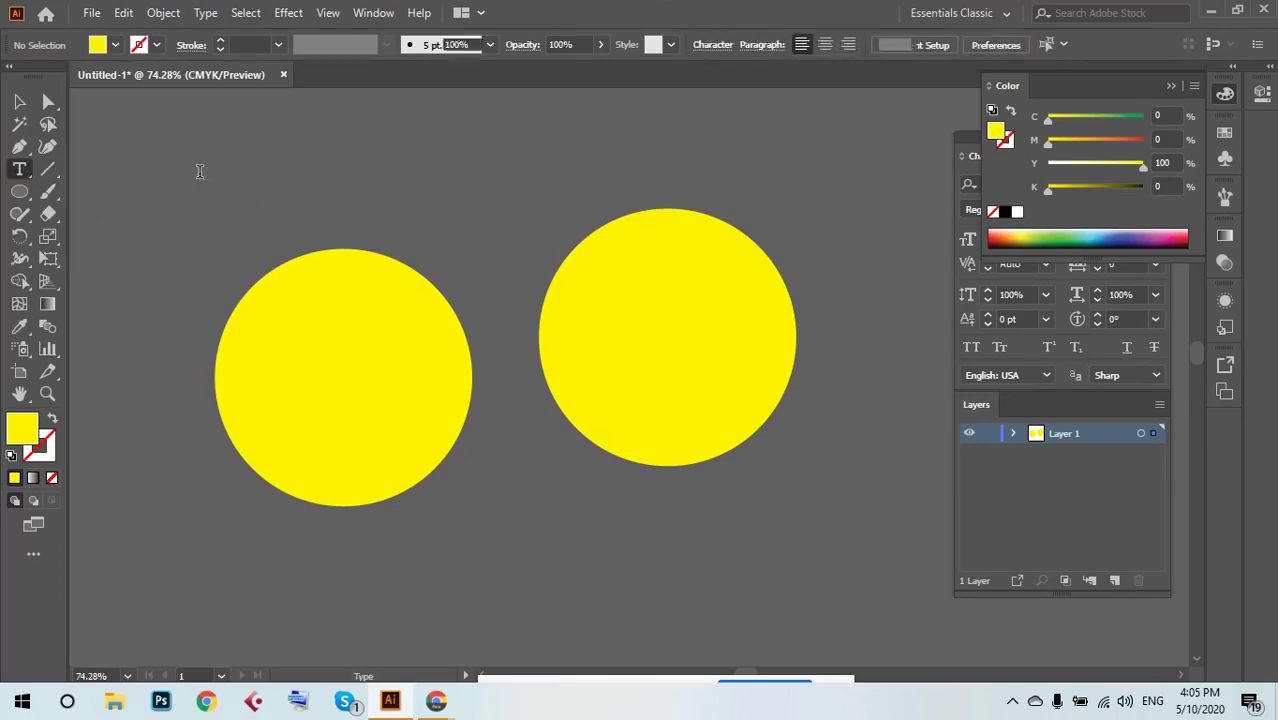
text(ffffffffffffffffffff)
click(24, 102)
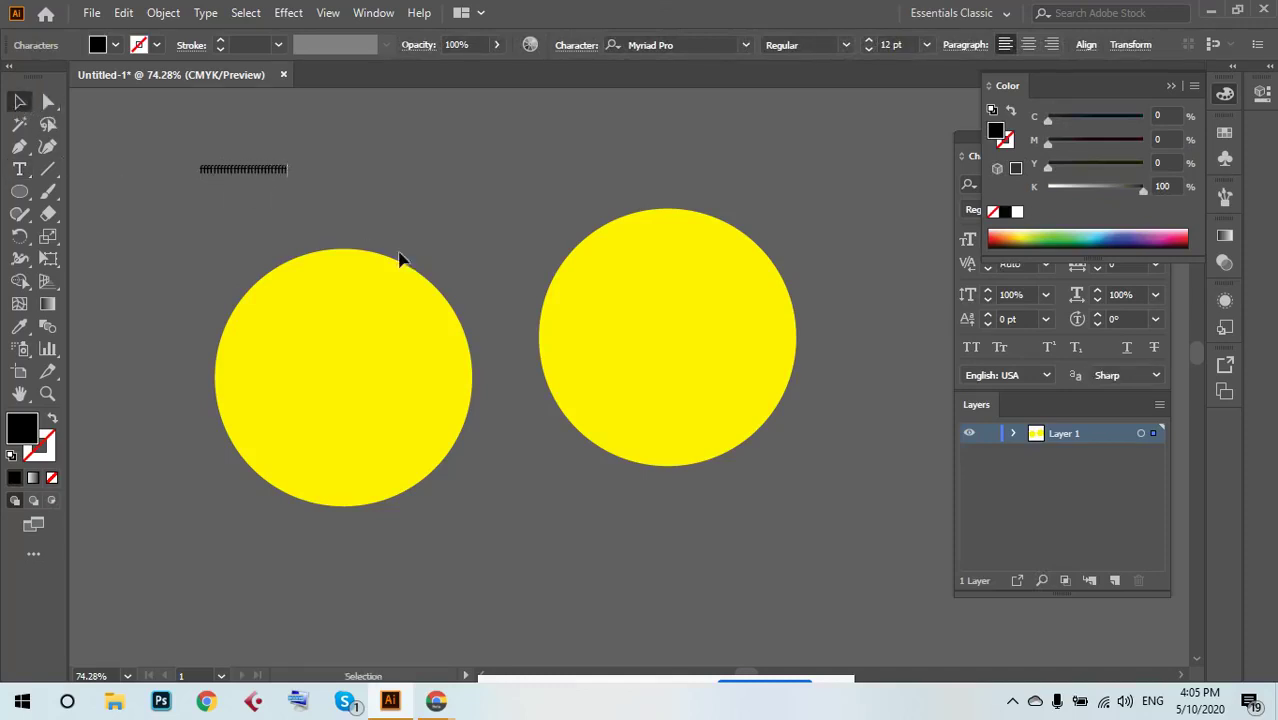
click(290, 172)
drag(301, 178, 516, 268)
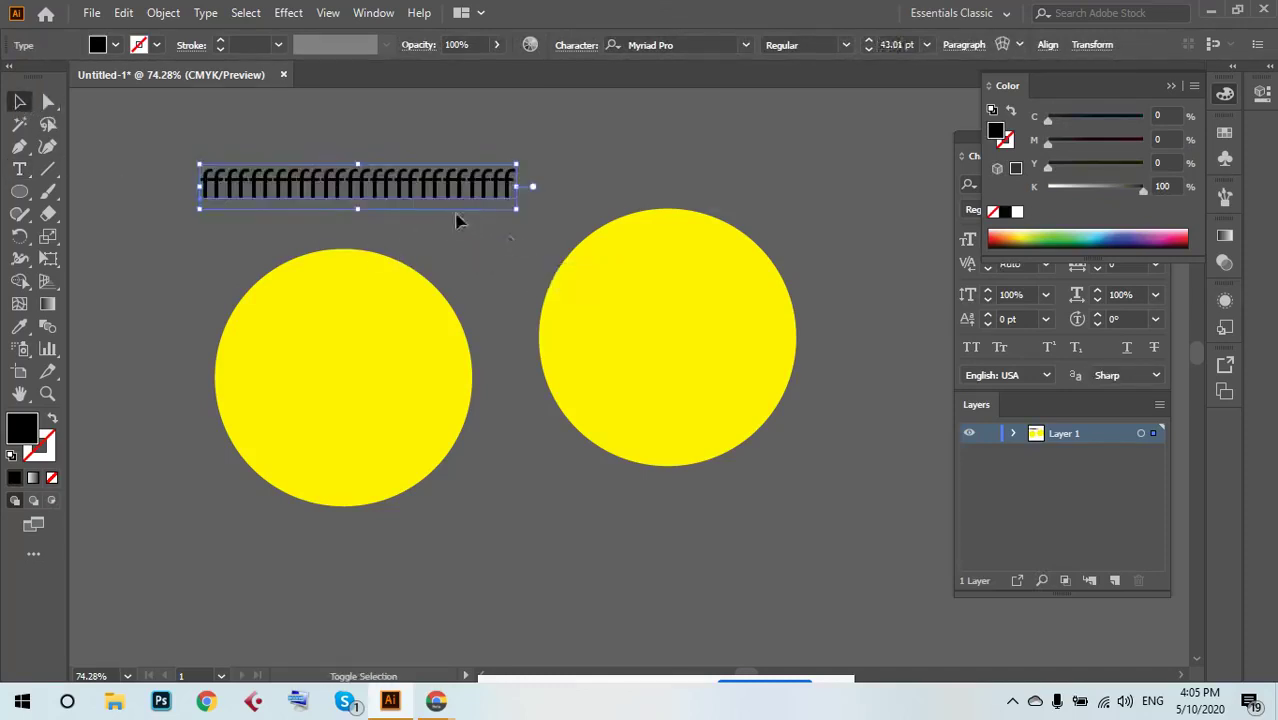
click(489, 270)
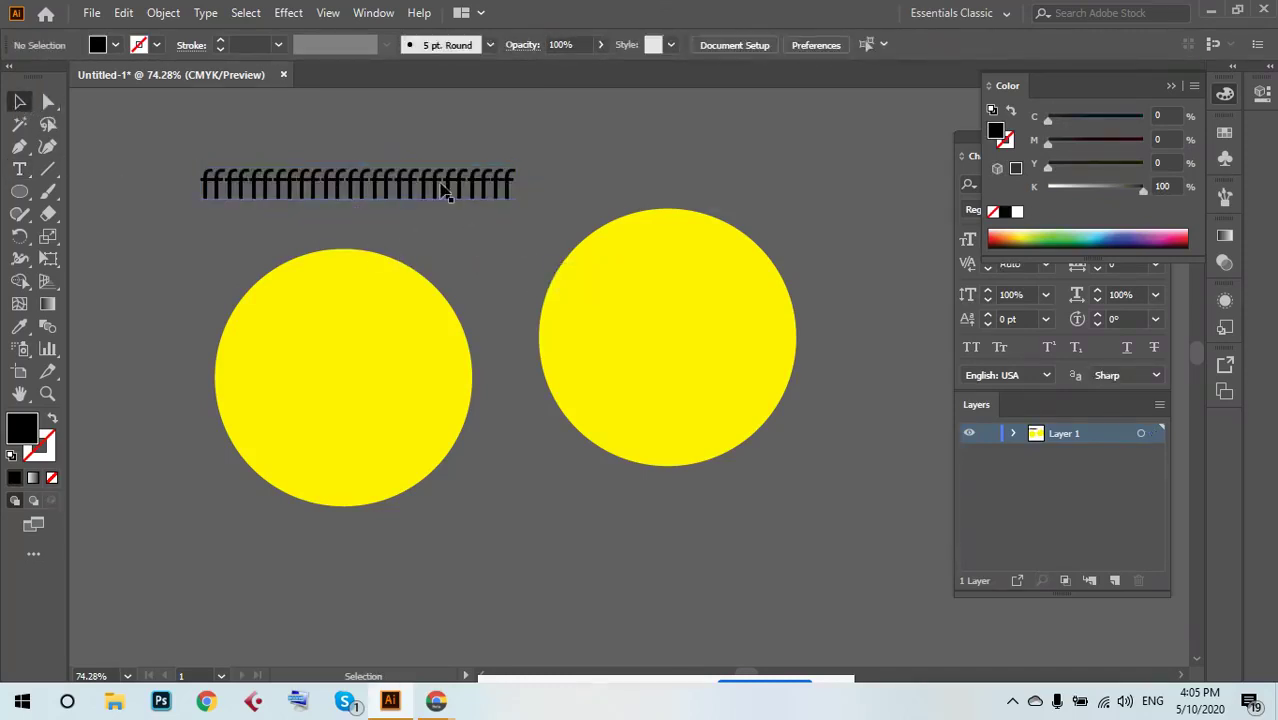
Try deleting the line of text and moving the right circle over the left one, and undo these changes.
click(443, 190)
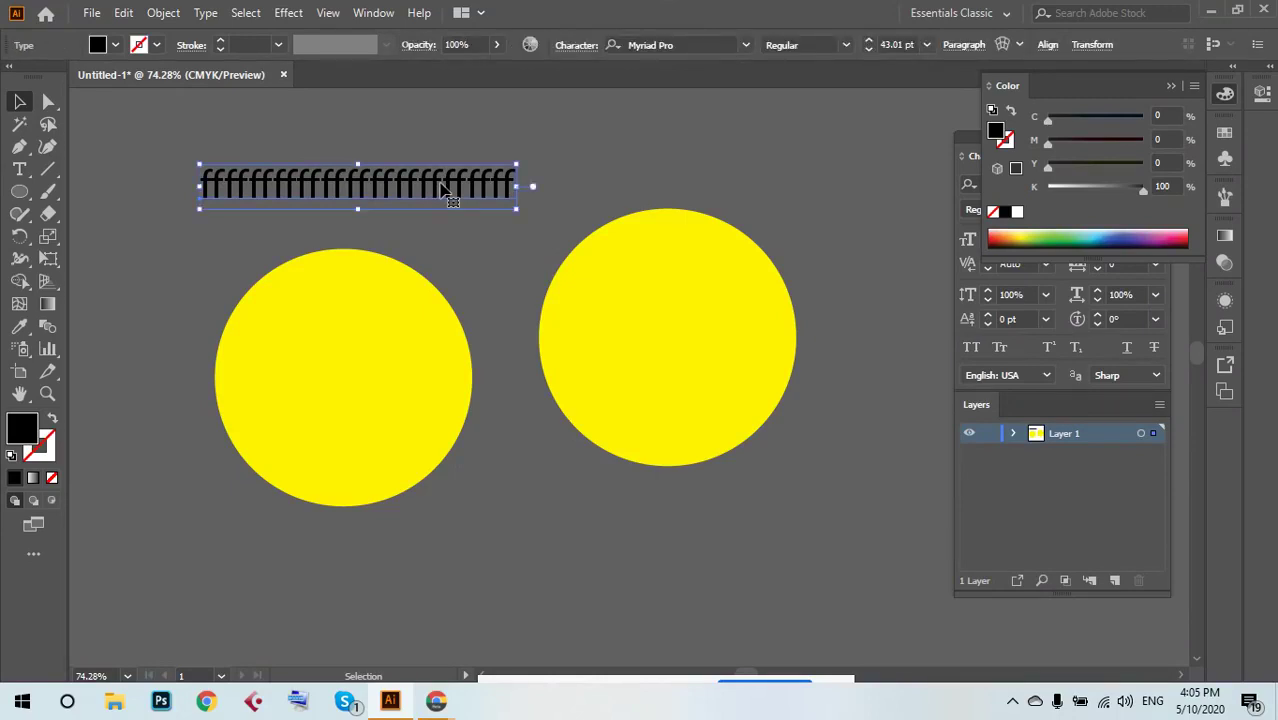
key(Delete)
drag(628, 345, 476, 368)
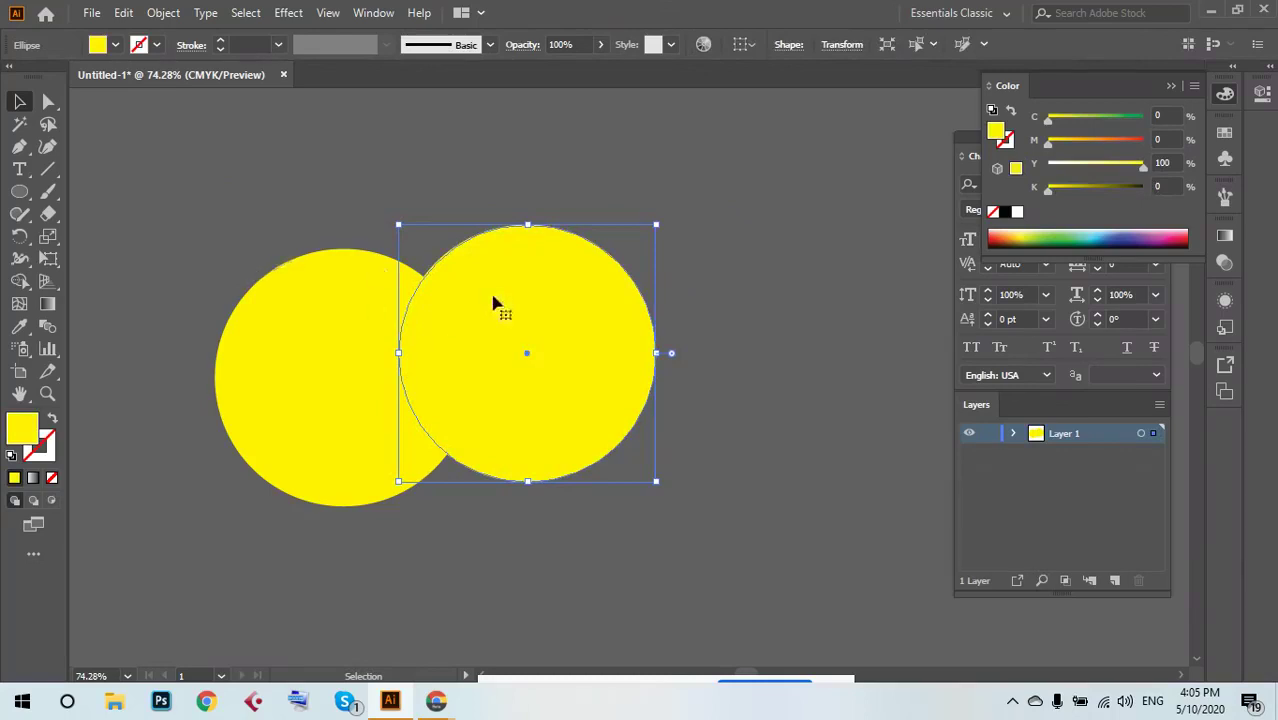
drag(585, 290, 564, 321)
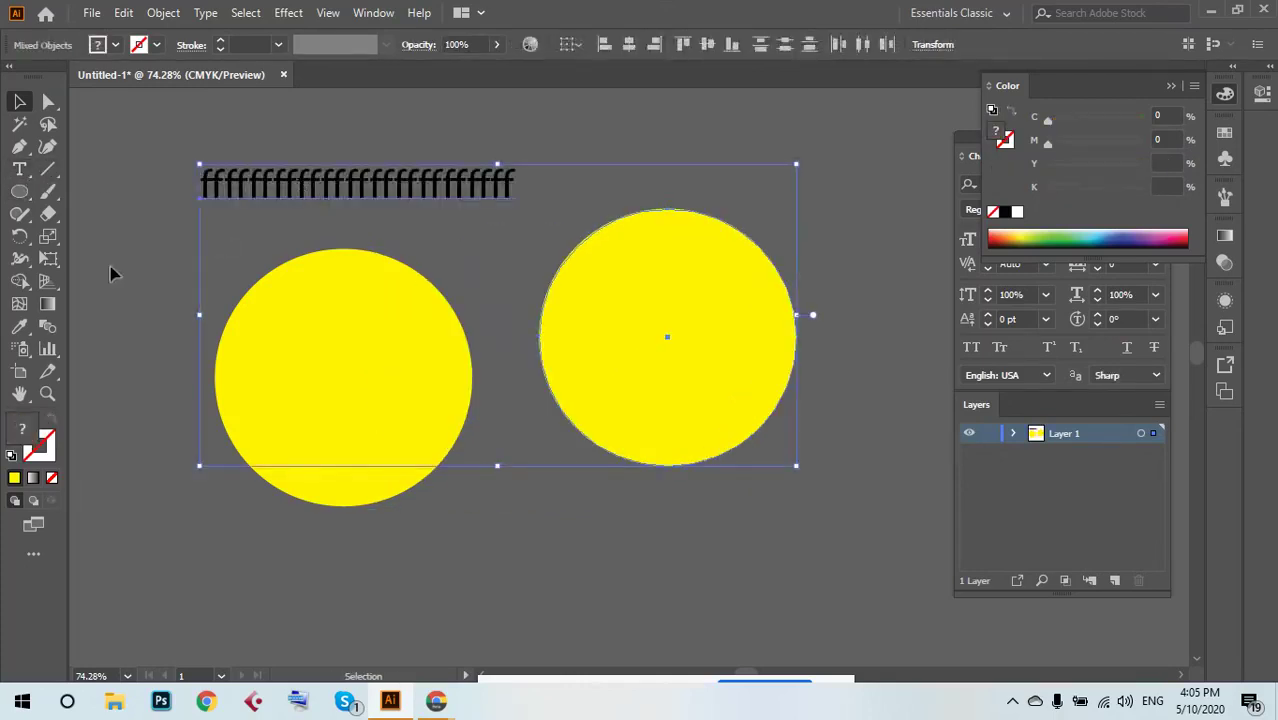
Select the line of repeated letters, try the Eraser tool on it, and return to selecting objects.
click(108, 257)
click(214, 190)
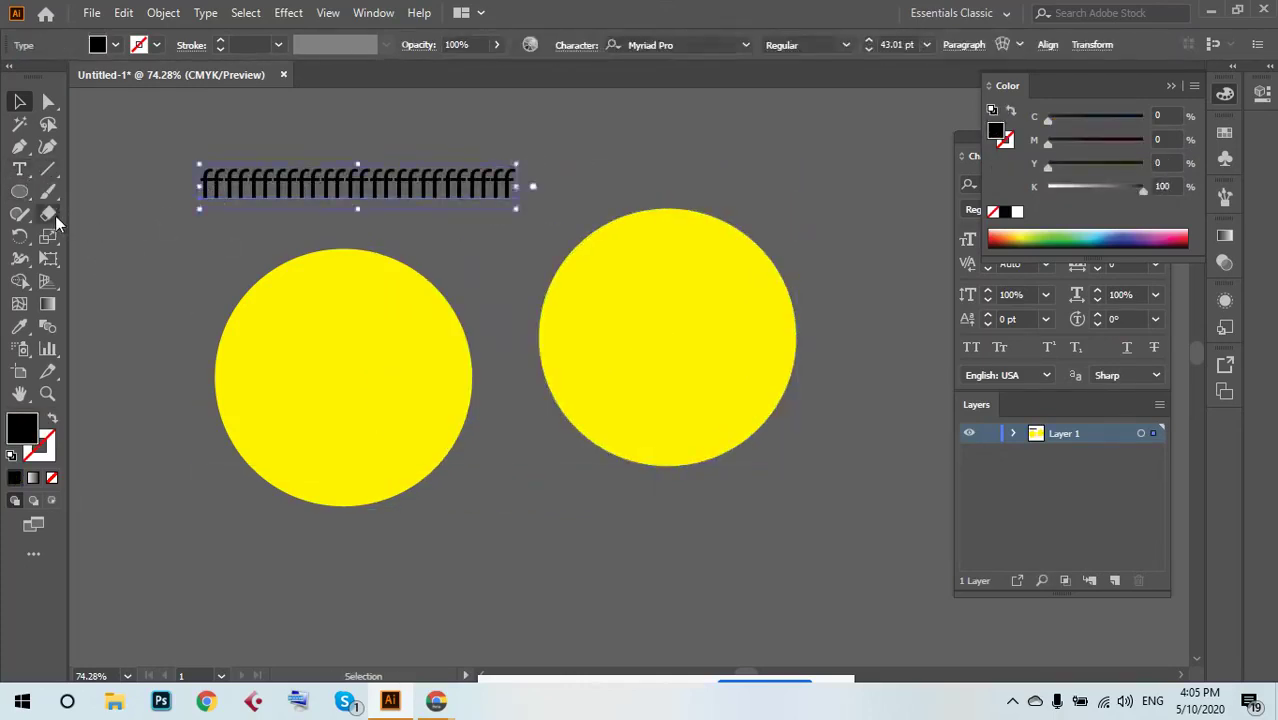
click(47, 213)
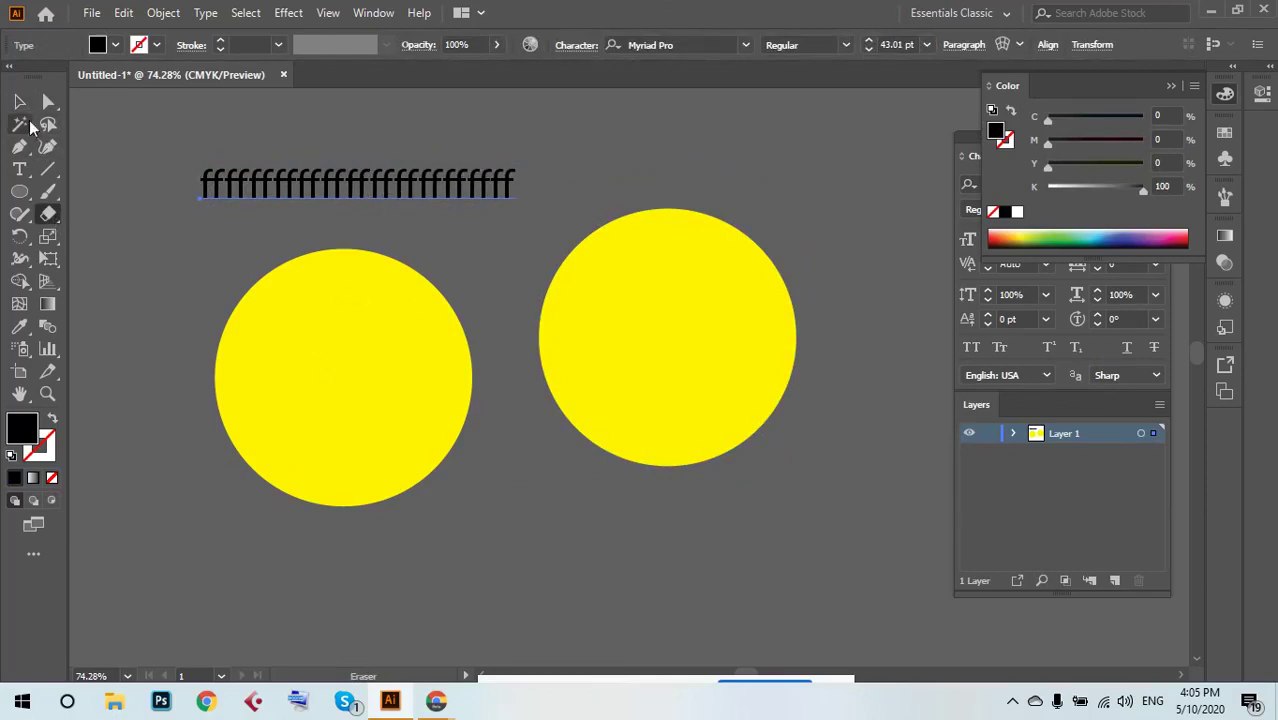
click(20, 103)
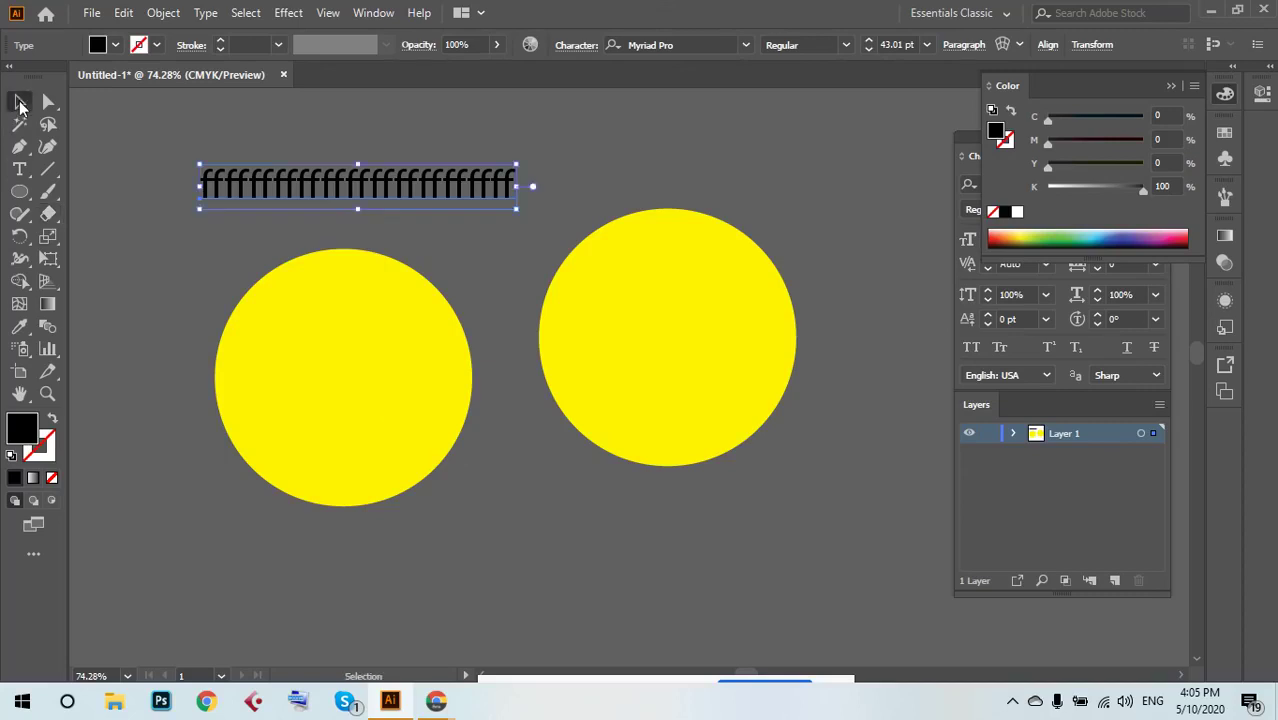
click(372, 328)
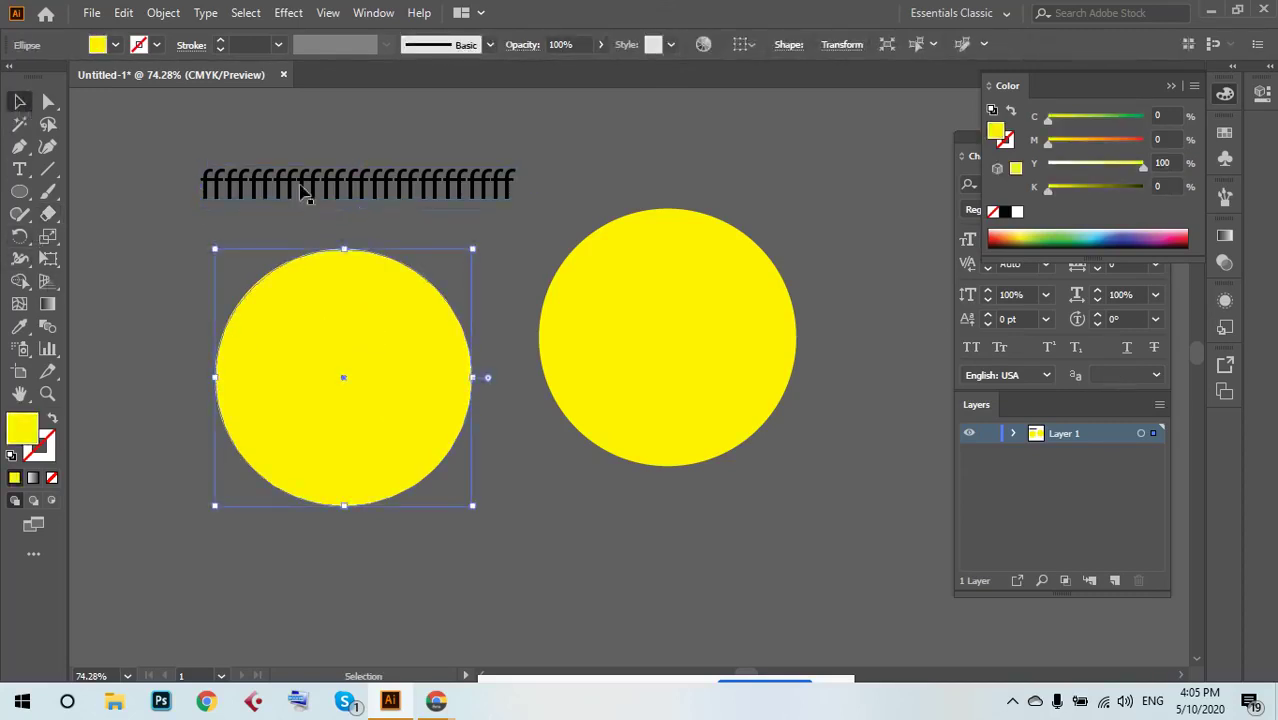
Delete the line of text together with the left yellow circle.
drag(203, 131, 453, 229)
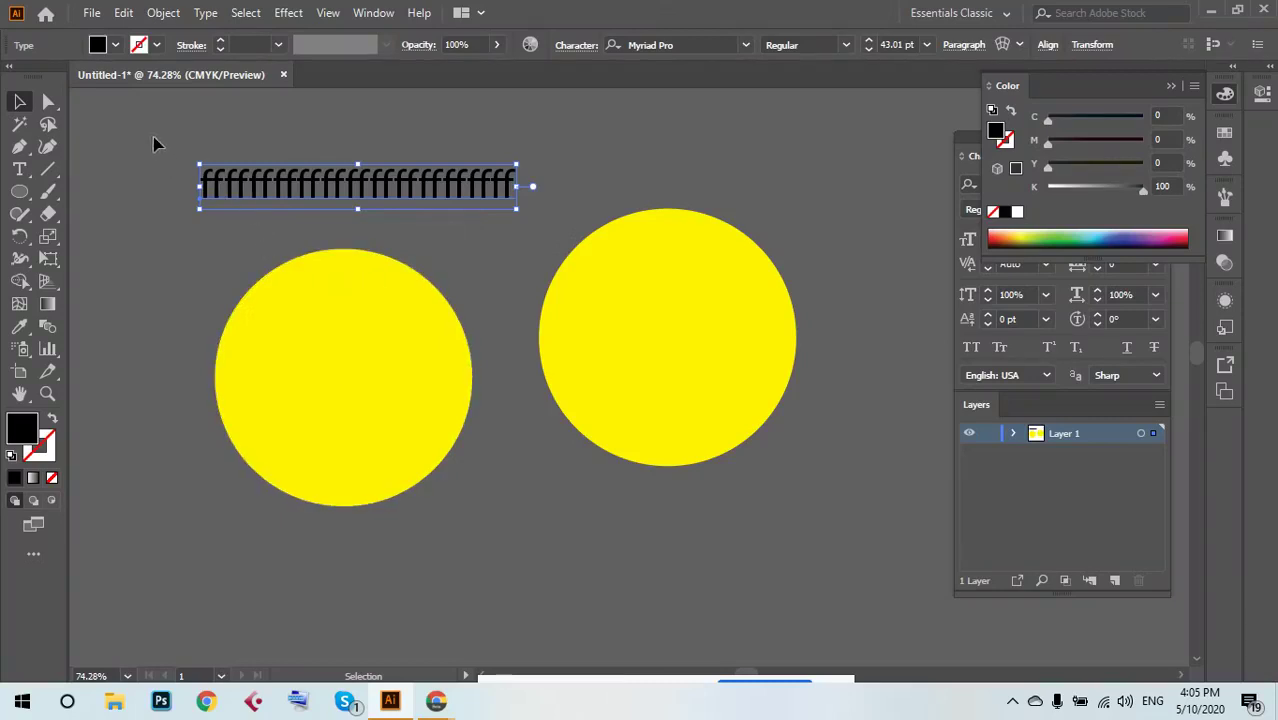
drag(145, 133, 500, 474)
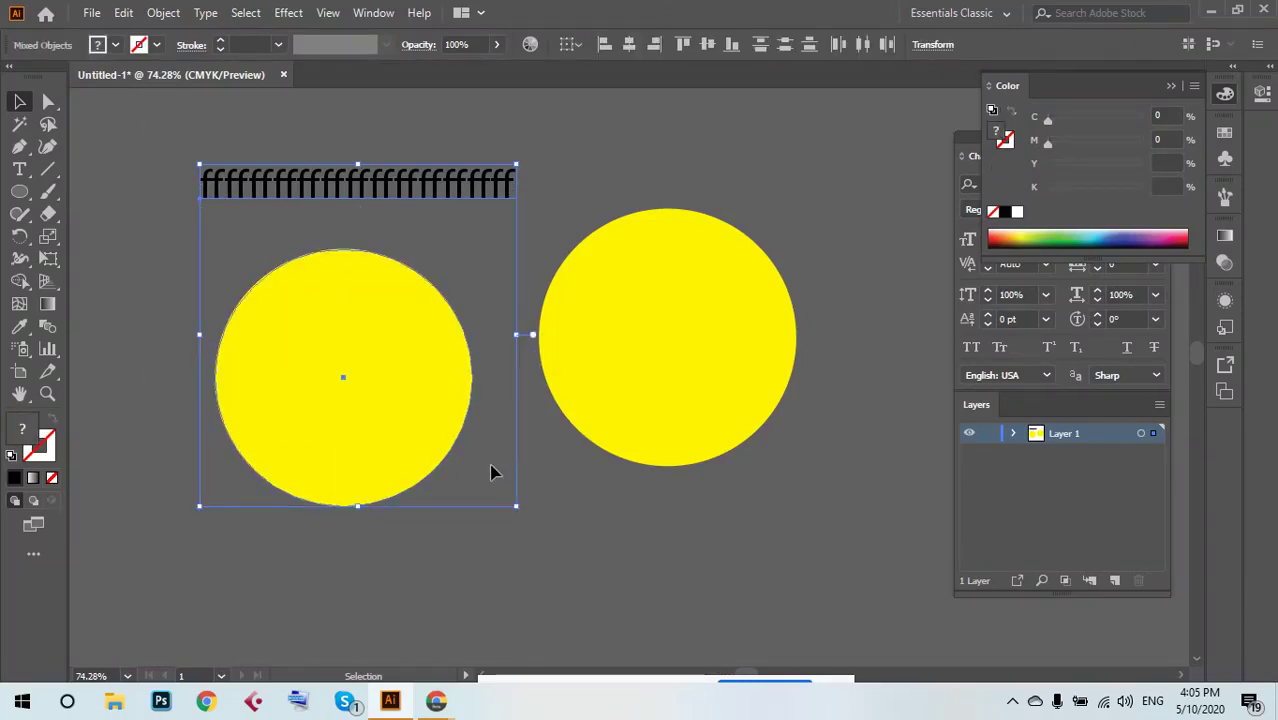
key(Delete)
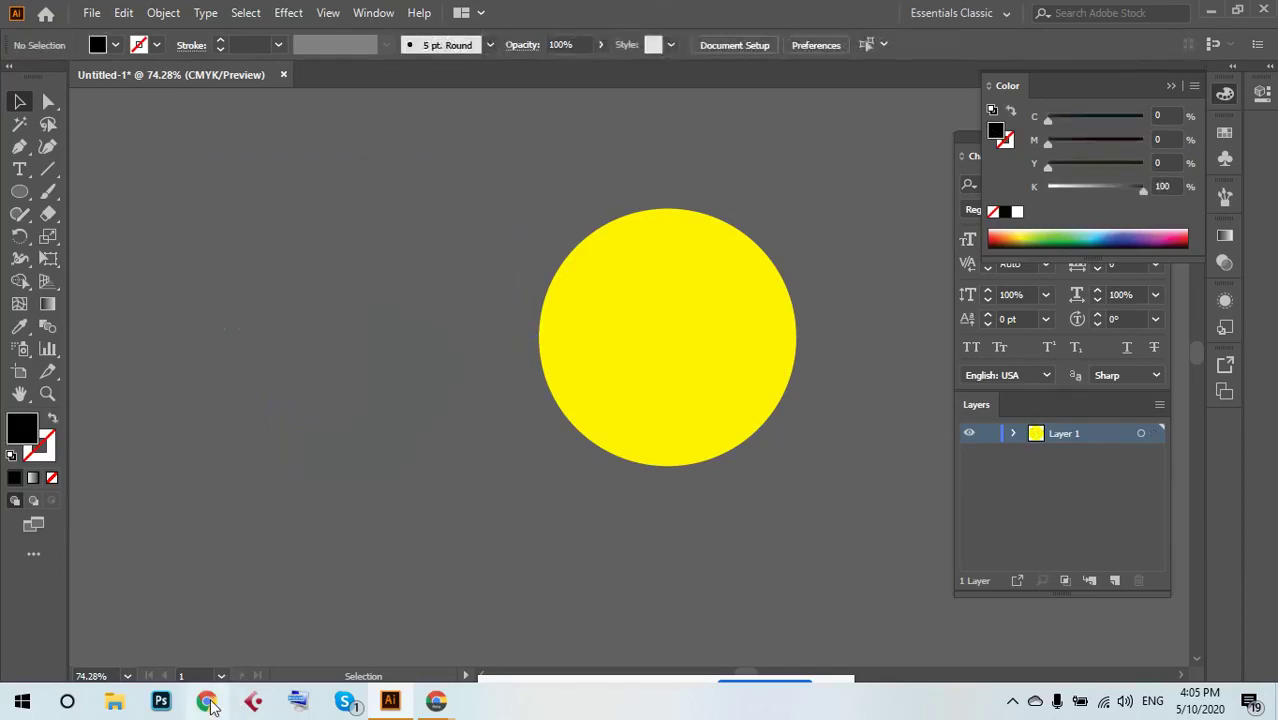
Switch to the Facebook Live Producer page in Chrome and read the latest viewer comments.
mouse_move(436, 701)
click(294, 638)
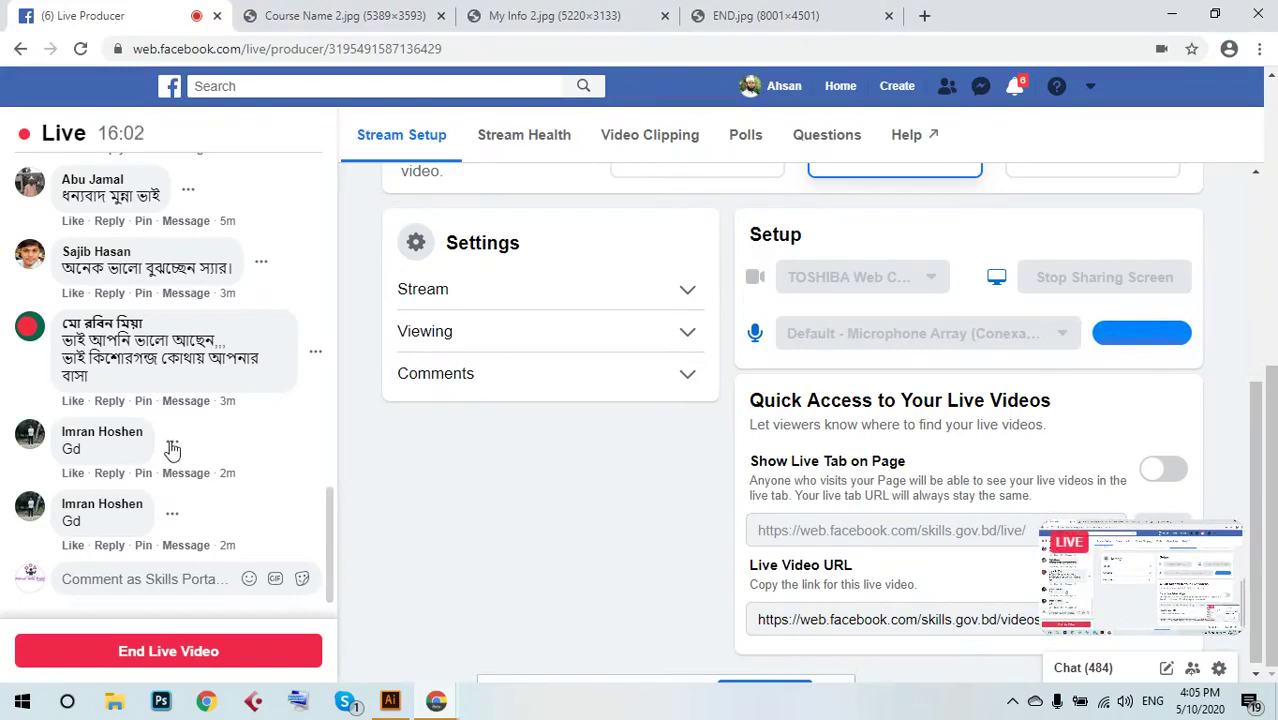
scroll(180, 465, up, 1)
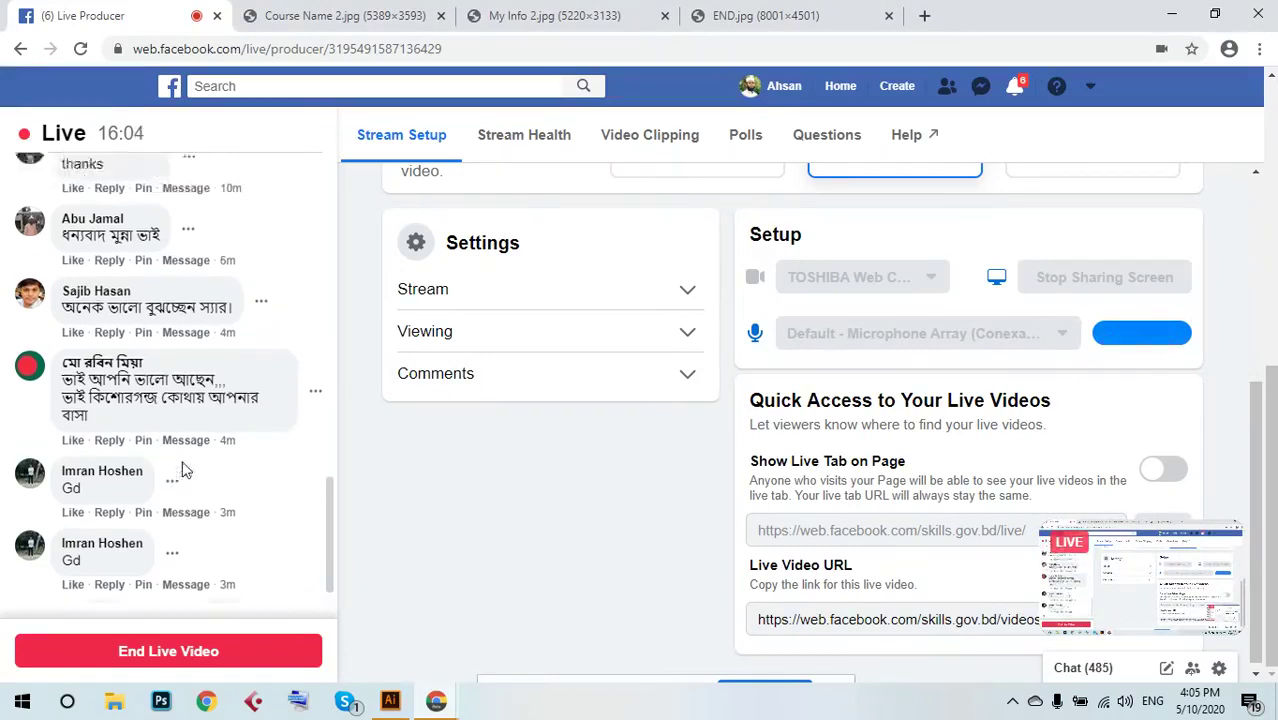
scroll(182, 470, up, 1)
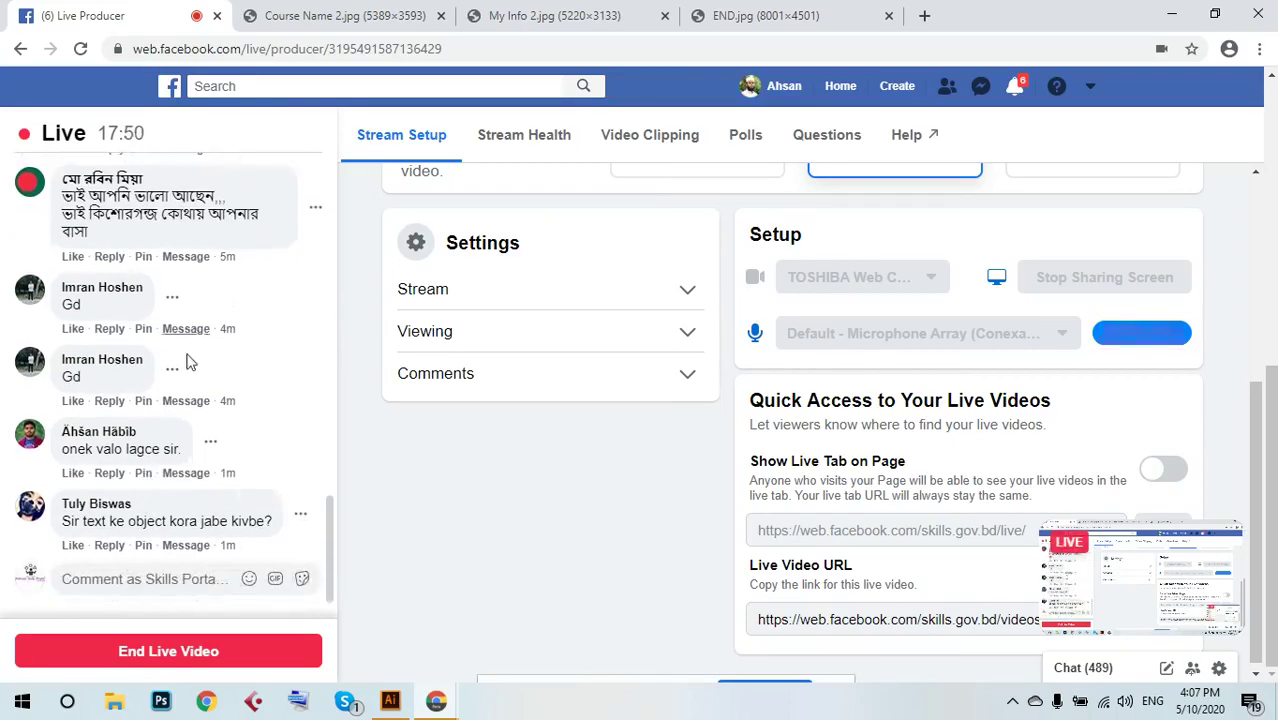
scroll(196, 330, up, 1)
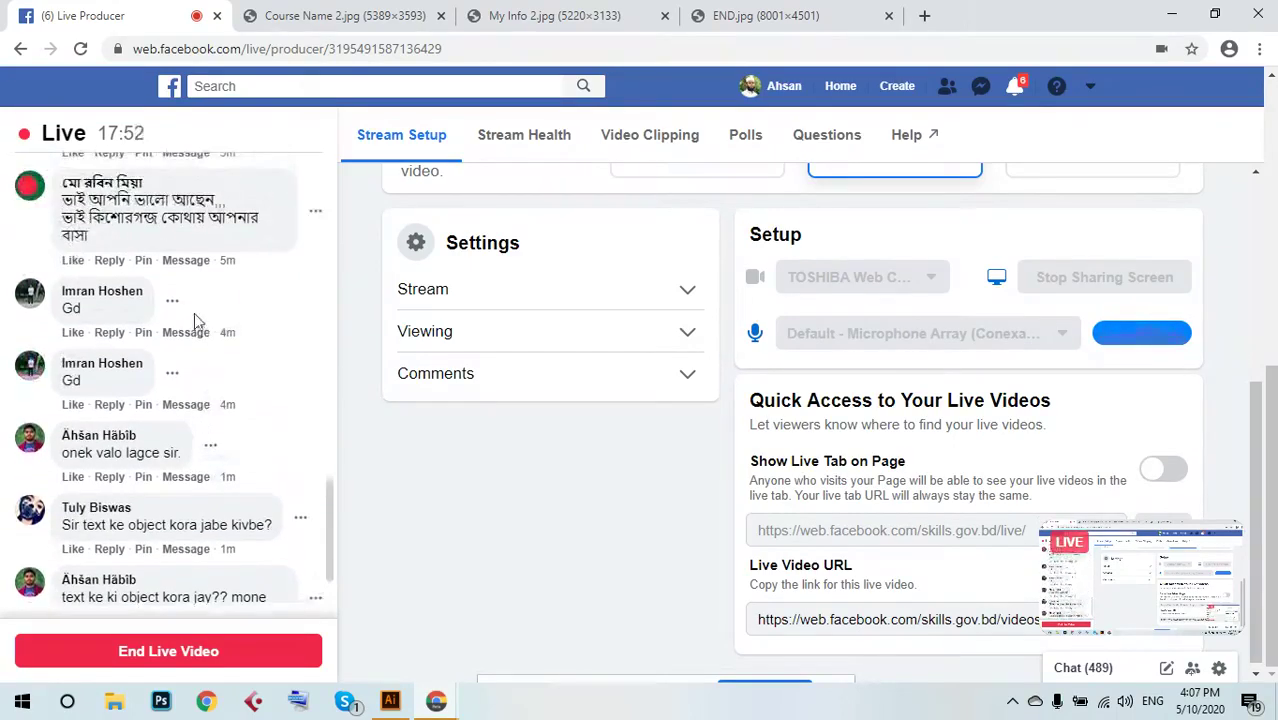
scroll(200, 400, down, 2)
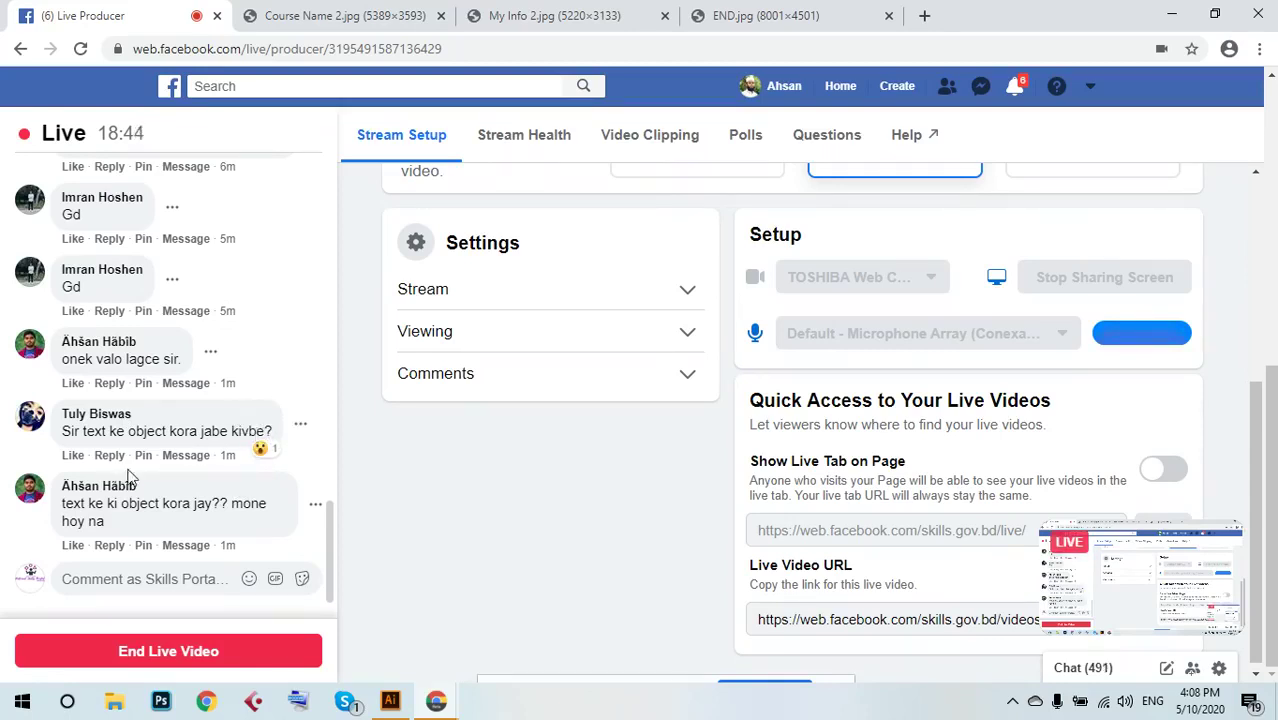
Switch back to Illustrator and create a new portrait A4 document of 210 x 297 mm.
click(391, 700)
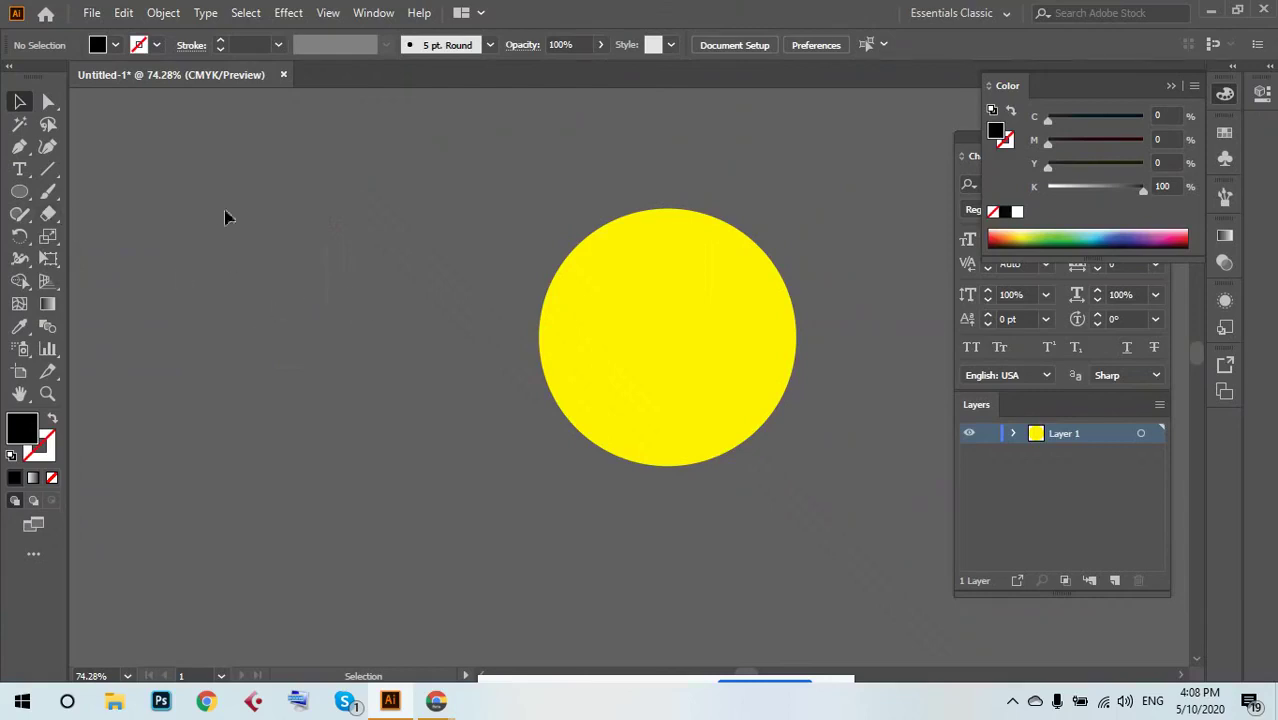
click(92, 14)
click(92, 14)
key(ctrl+n)
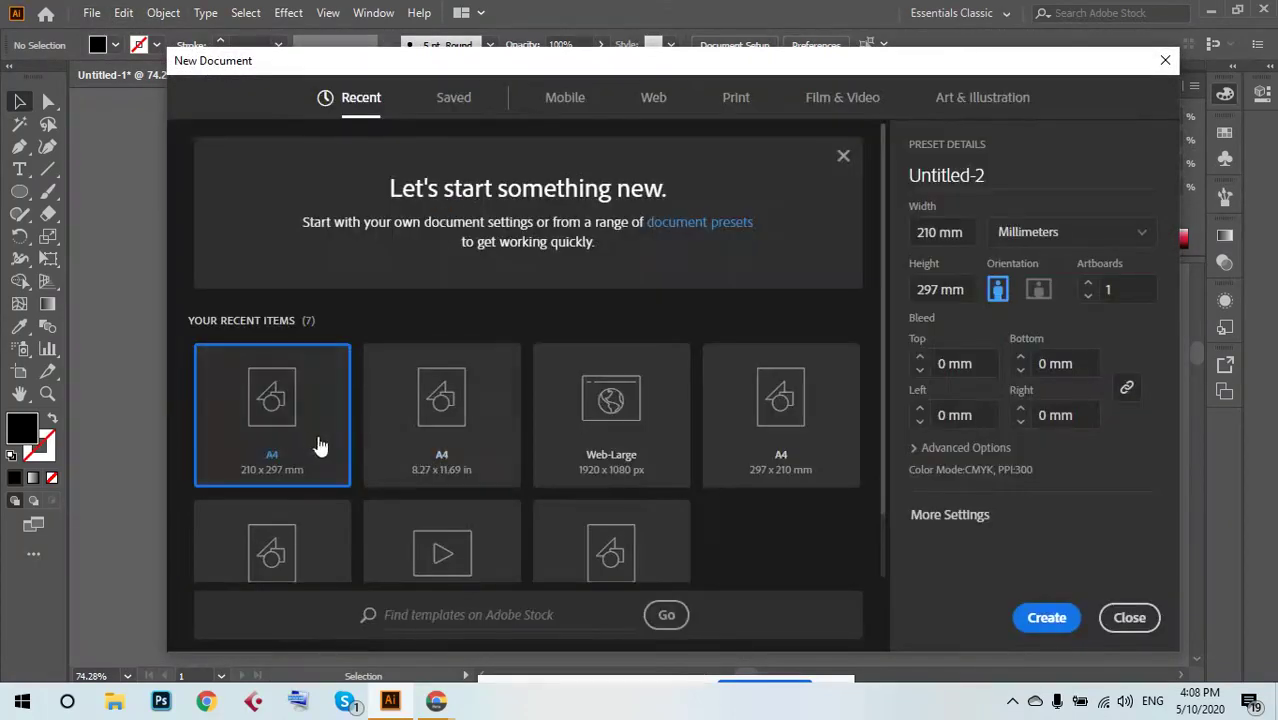
click(1046, 617)
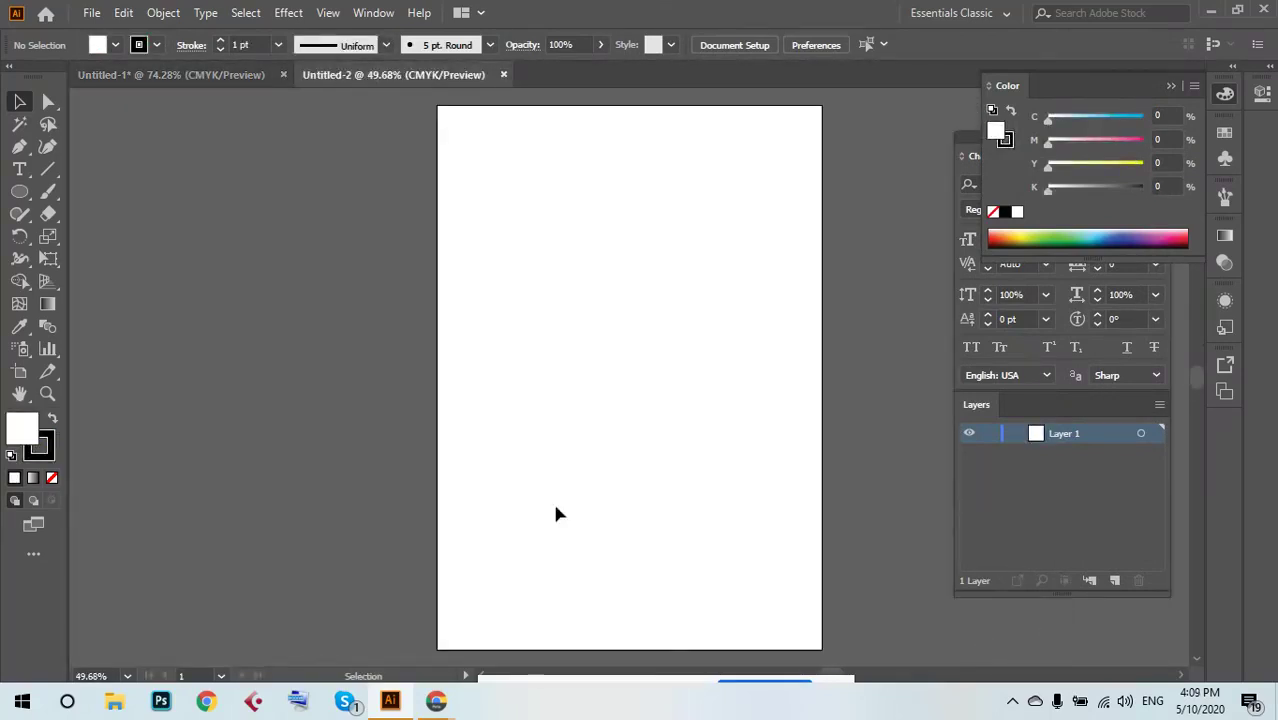
Add placeholder point text "Lorem ipsum" beside the artboard and enlarge it to 60 pt.
click(19, 169)
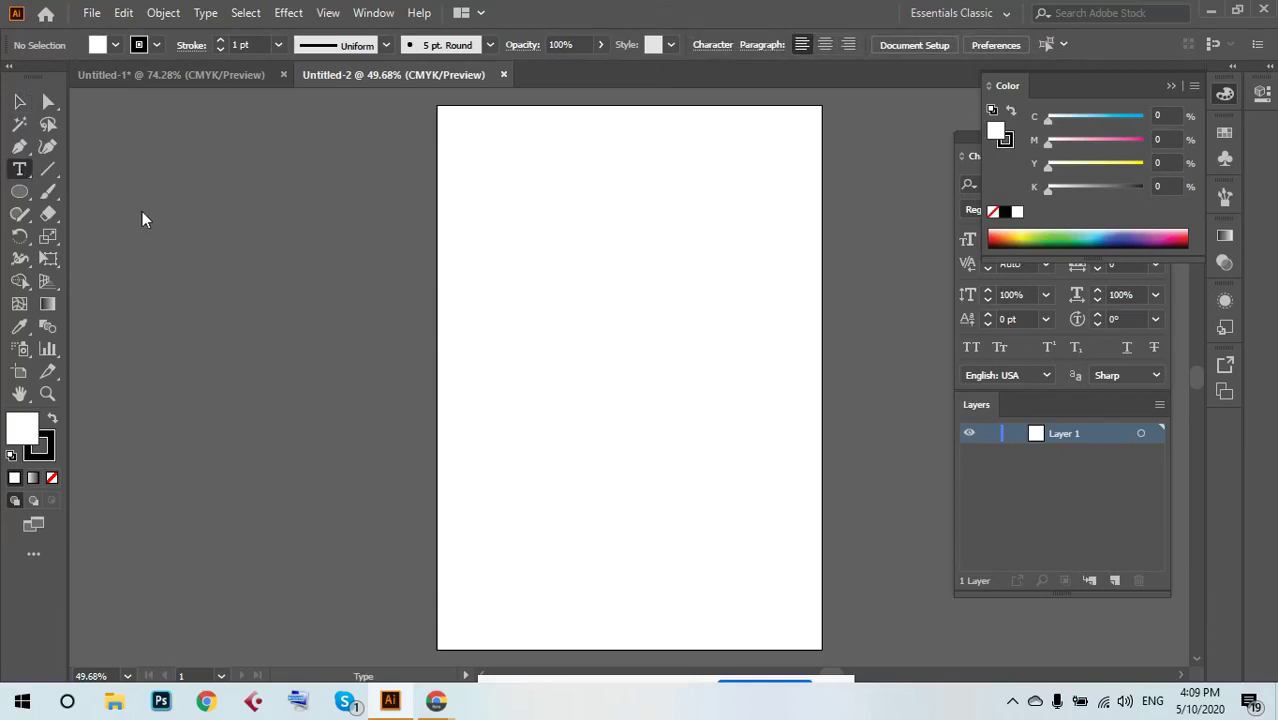
click(177, 225)
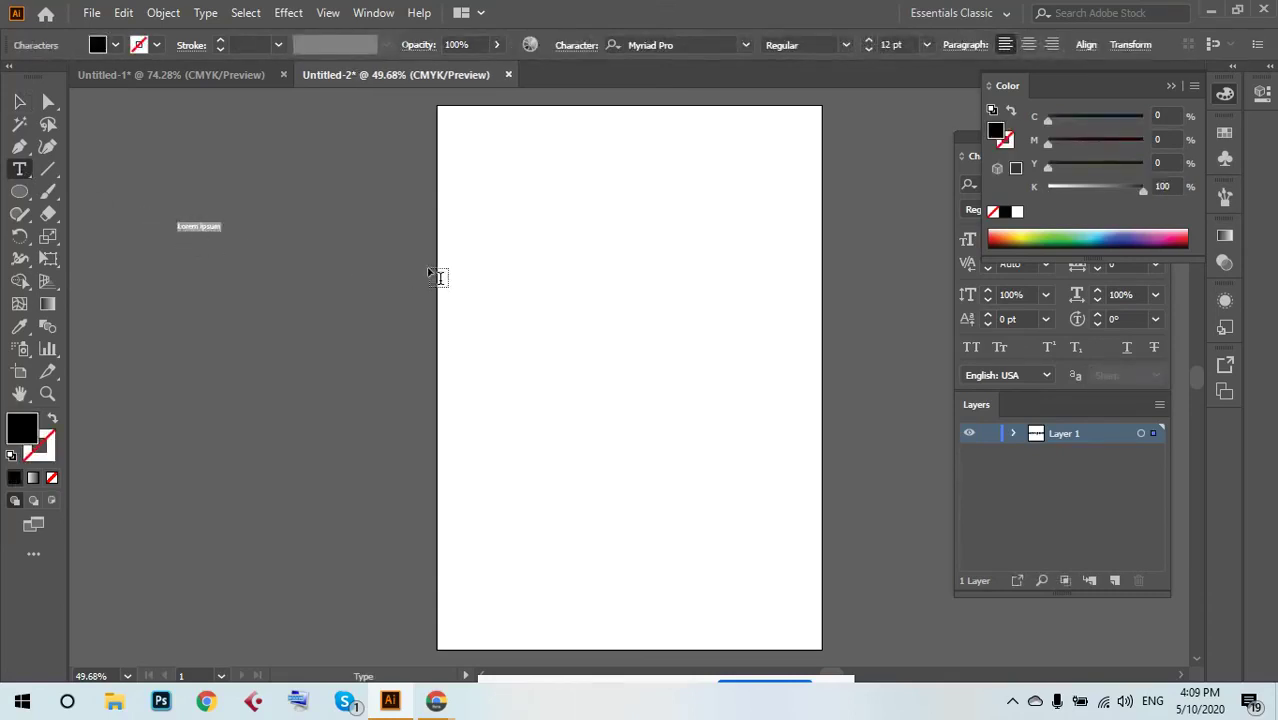
key(ctrl)
key(ctrl+shift+period)
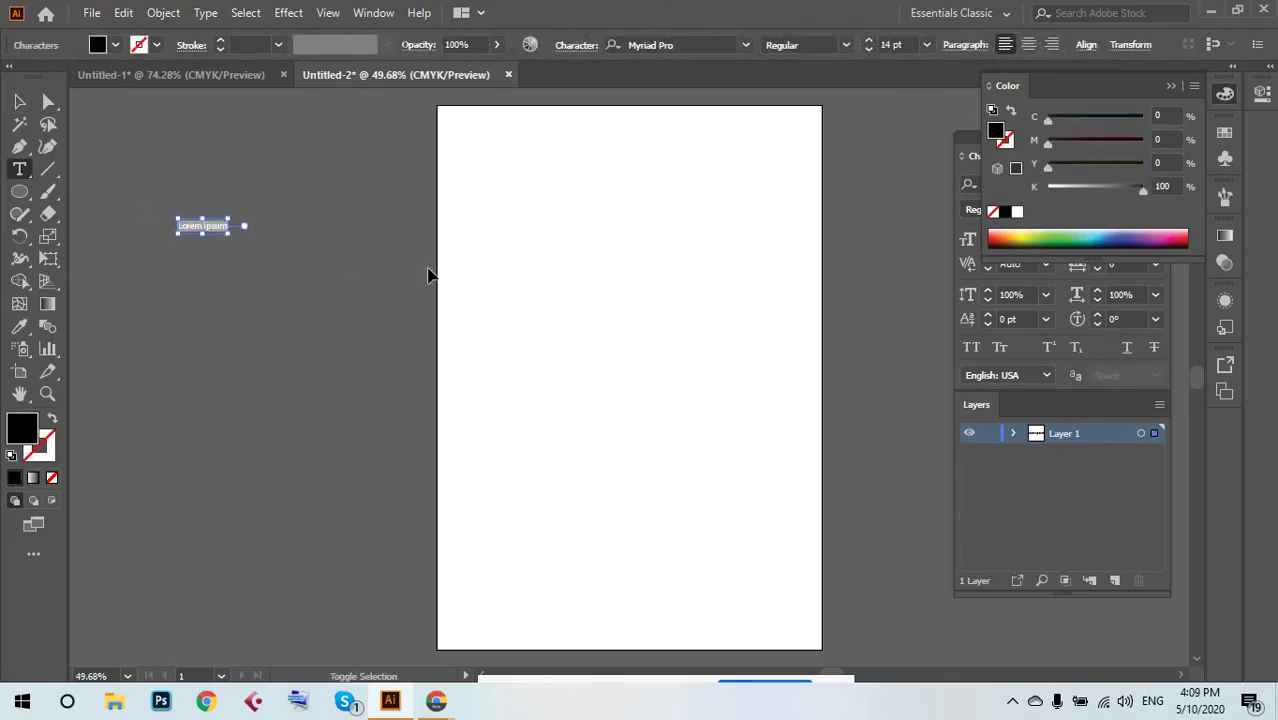
key(ctrl+shift+period)
key(ctrl+shift+period)
key(ctrl+shift+period)
key(ctrl+shift+period)
key(ctrl+shift+period)
key(ctrl+shift+period)
key(ctrl+shift+period)
key(ctrl+shift+period)
key(ctrl+shift+period)
key(ctrl+shift+period)
key(ctrl+shift+period)
key(ctrl+shift+period)
key(ctrl+shift+period)
key(ctrl+shift+period)
key(ctrl+shift+period)
key(ctrl+shift+period)
key(ctrl+shift+period)
key(ctrl+shift+period)
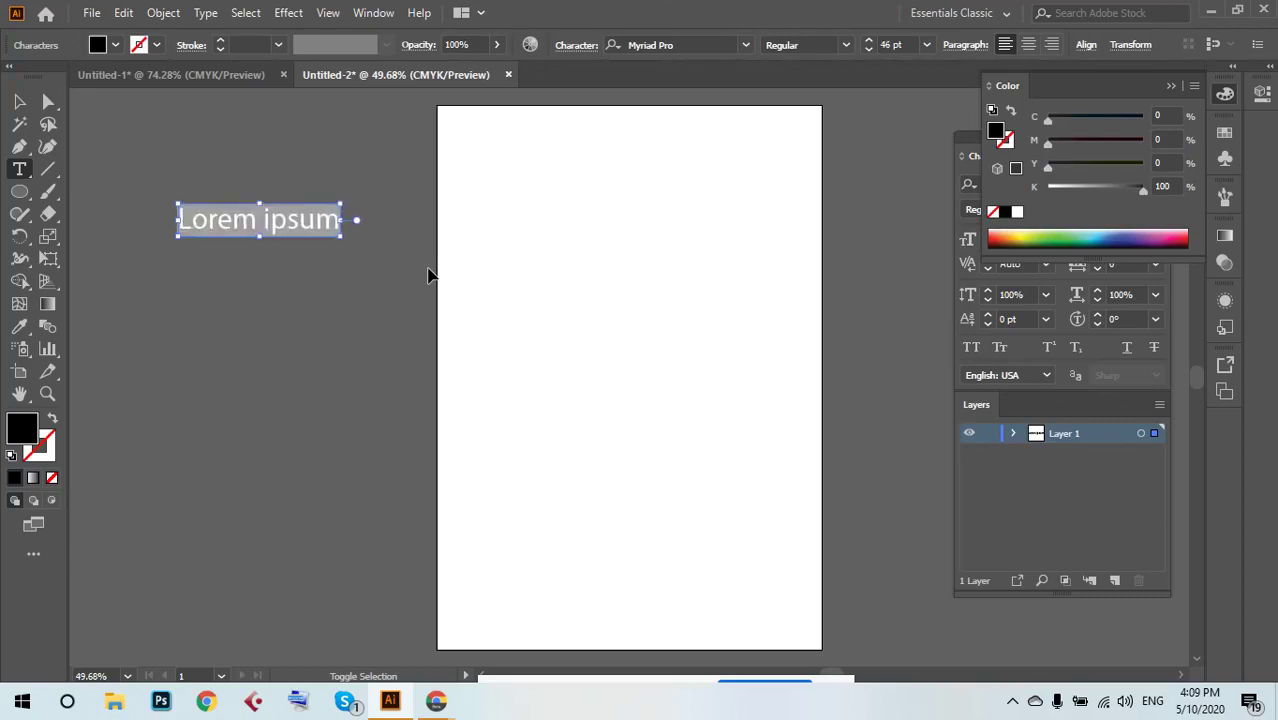
key(ctrl+shift+period)
key(ctrl+shift+period)
key(ctrl+shift+period)
key(ctrl+shift+period)
key(ctrl+shift+period)
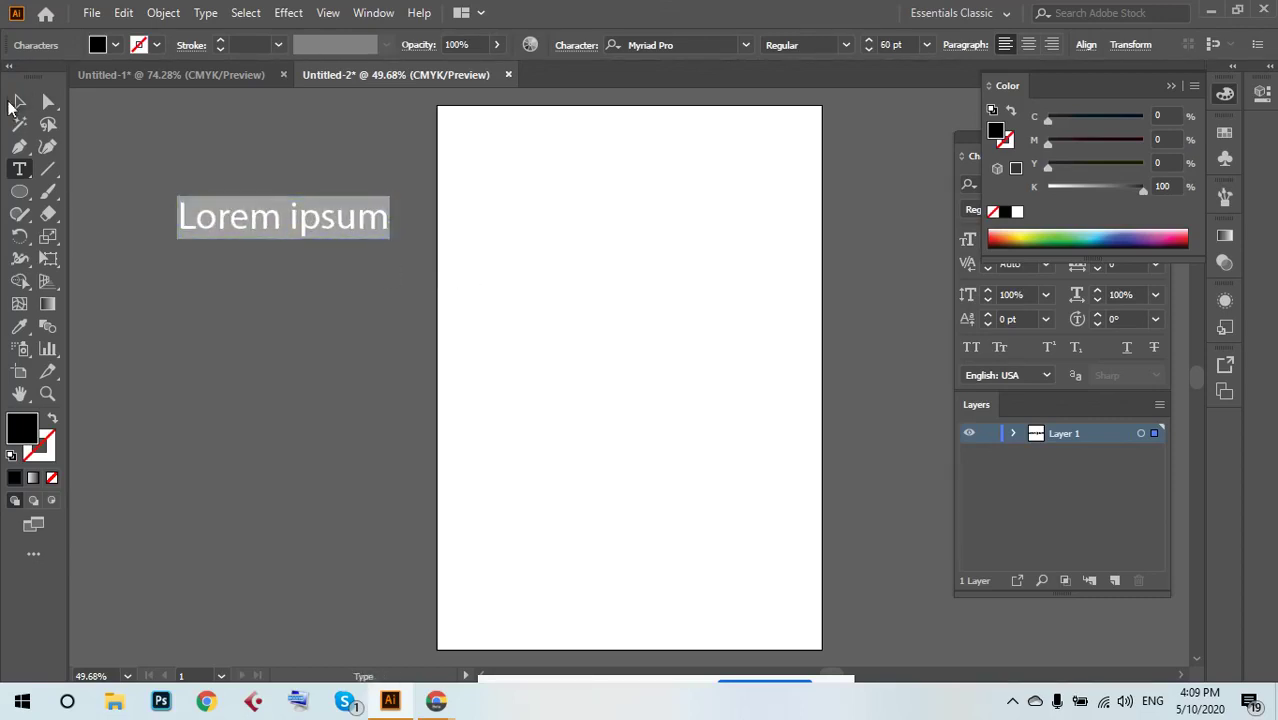
Move the placeholder text down and slightly to the left, clear of the artboard.
click(18, 104)
drag(237, 242, 248, 334)
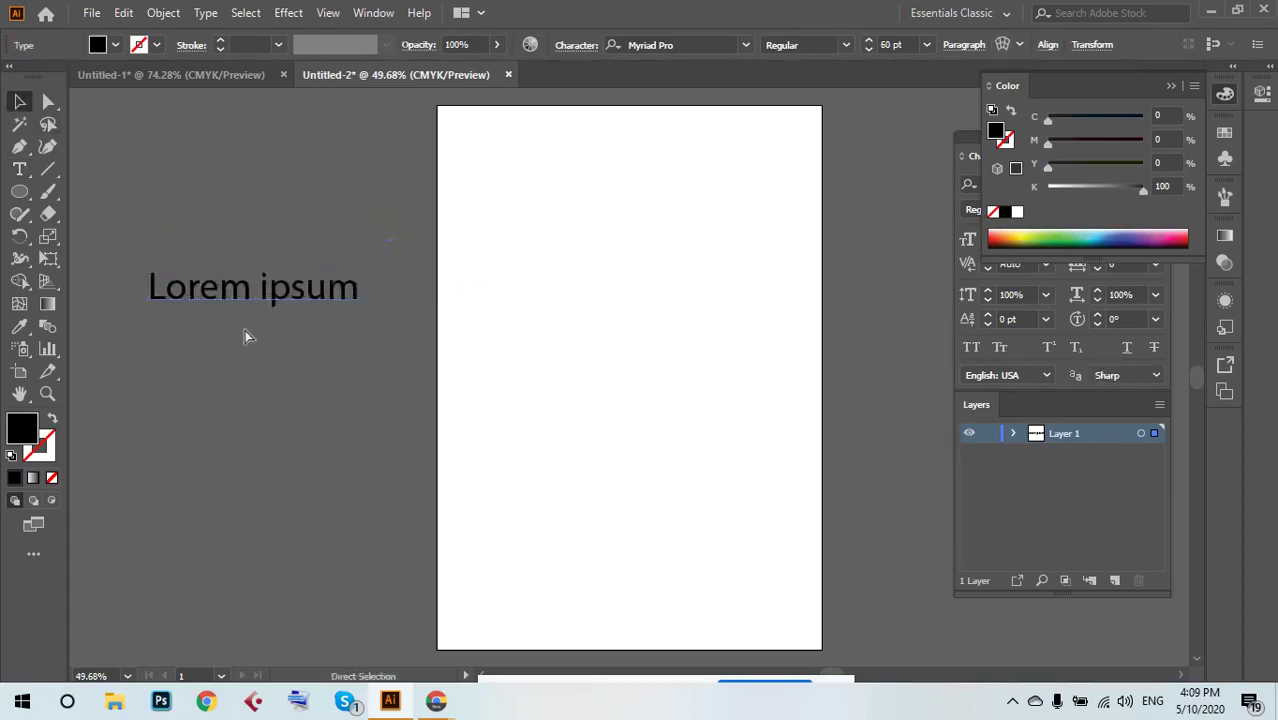
scroll(250, 337, left, 2)
scroll(250, 331, left, 2)
drag(308, 208, 713, 394)
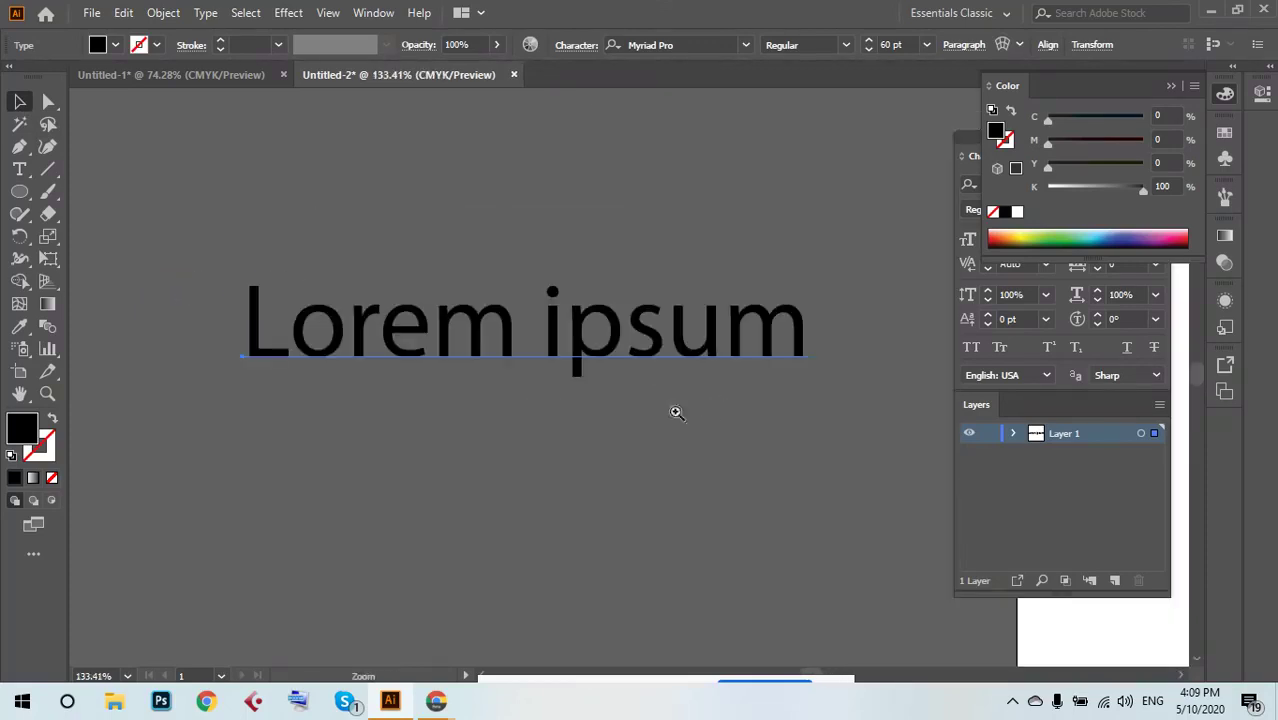
Replace the placeholder text with the presenter's name in capitals and scale it up to about 86.5 pt.
double_click(529, 348)
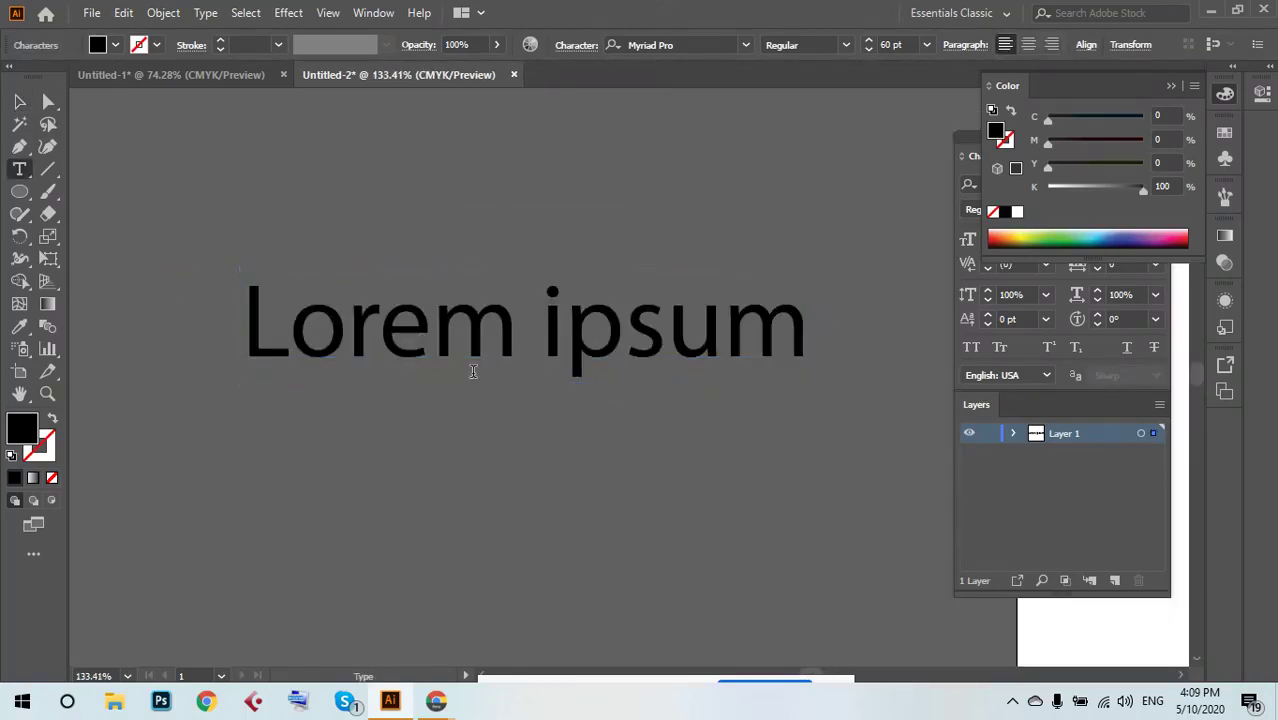
key(ctrl+a)
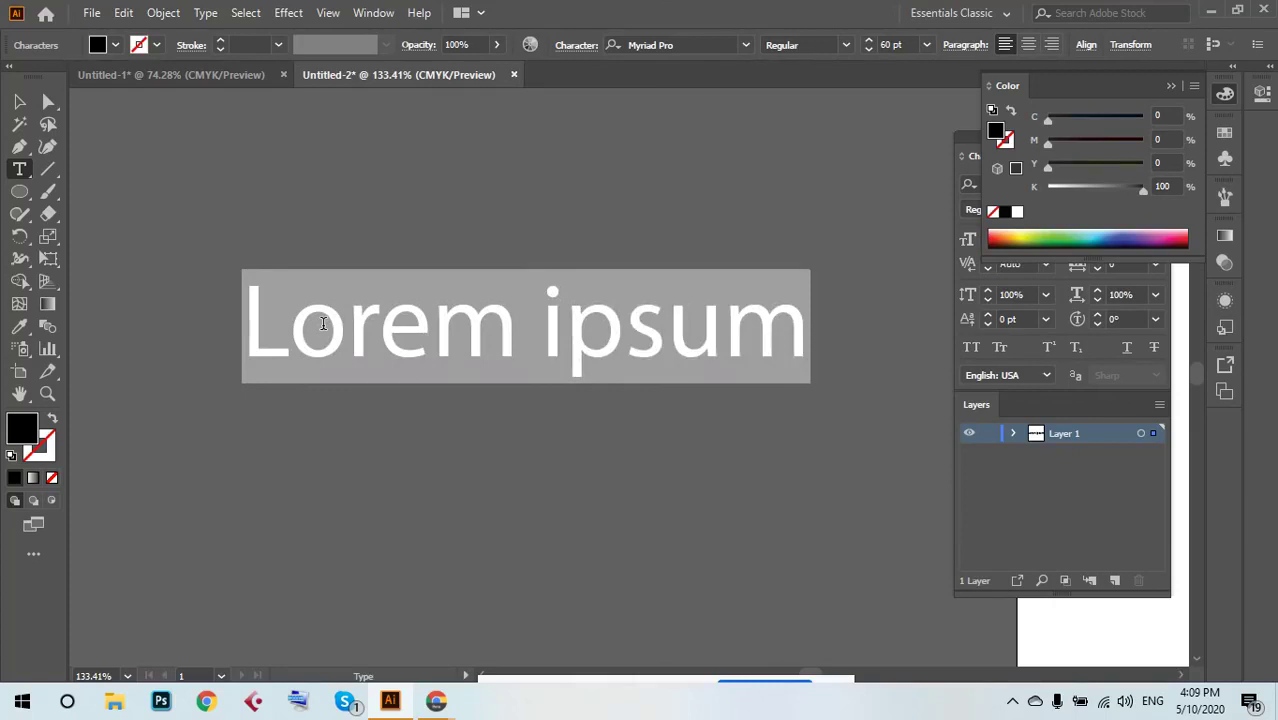
text(MUNNA)
key(Escape)
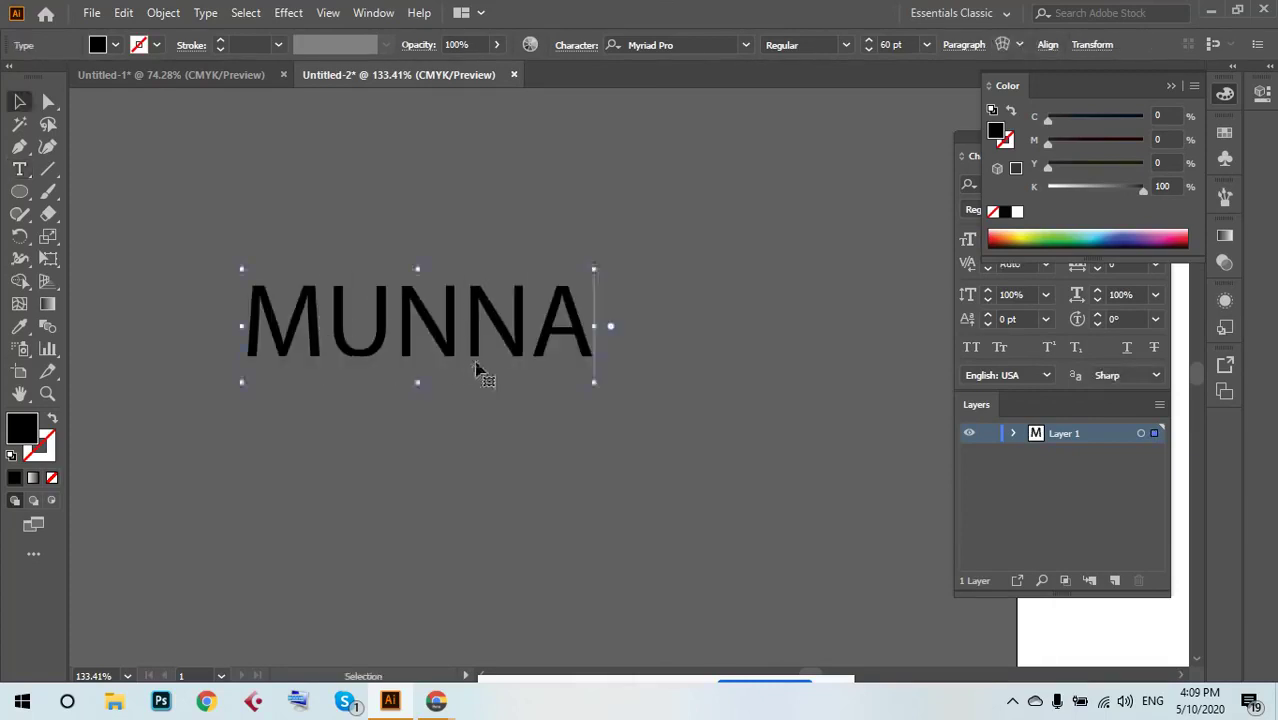
drag(595, 326, 749, 343)
Select the name text and convert it to outlines.
drag(198, 166, 900, 490)
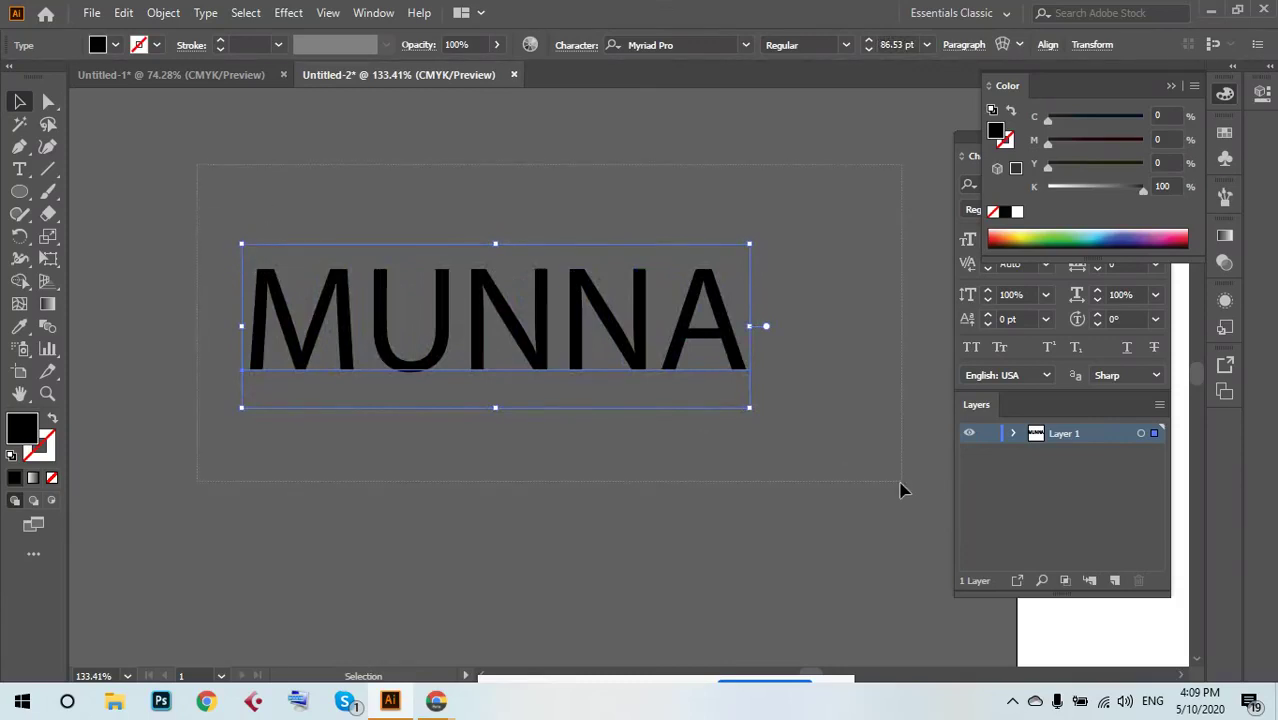
key(a)
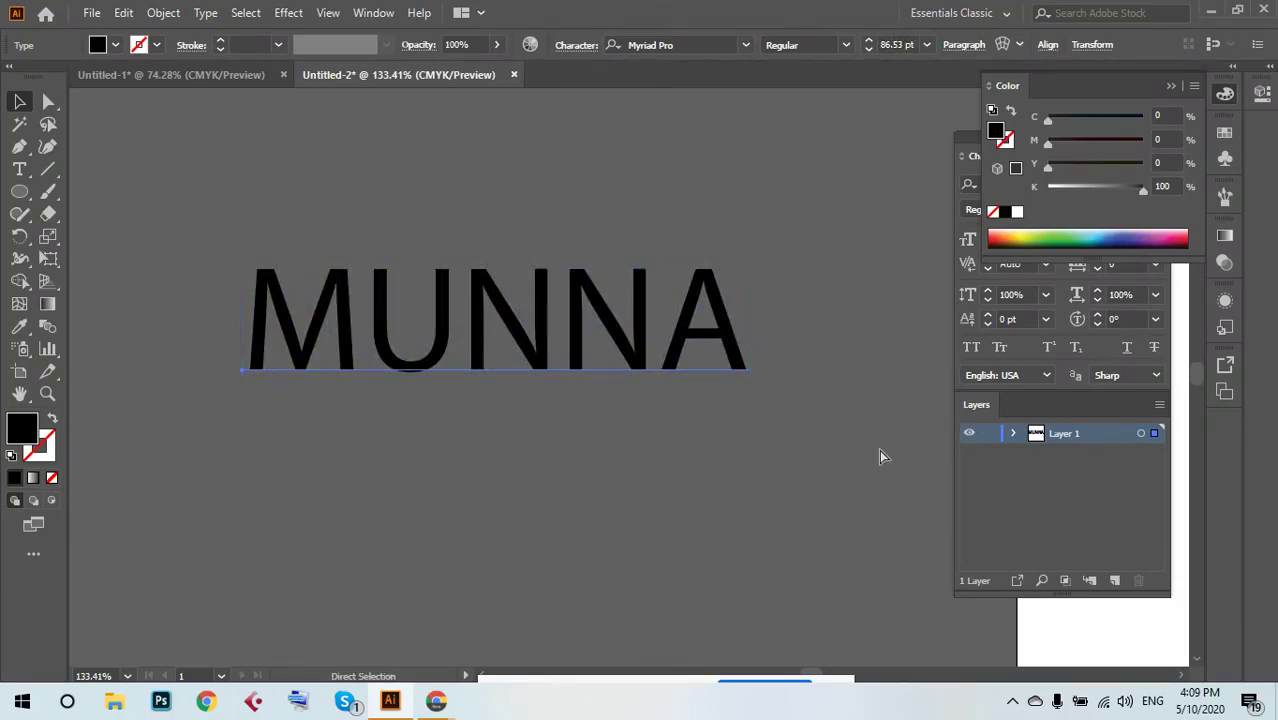
key(ctrl)
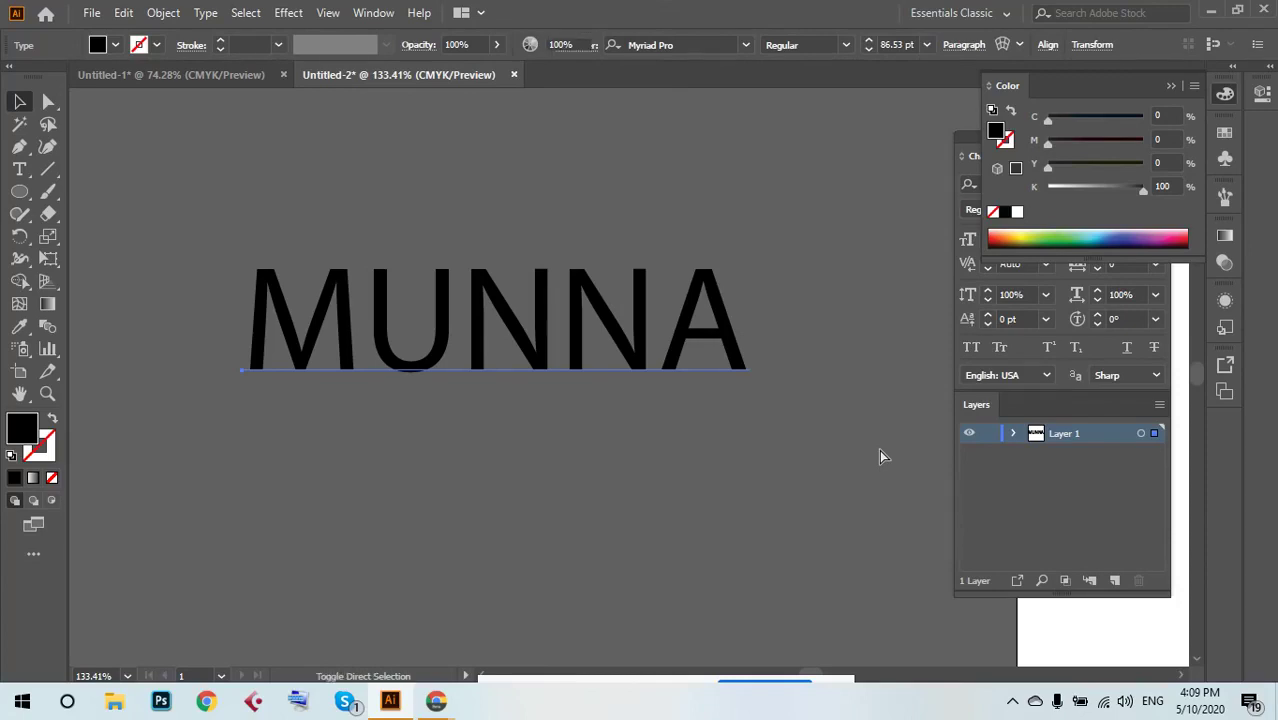
key(ctrl+a)
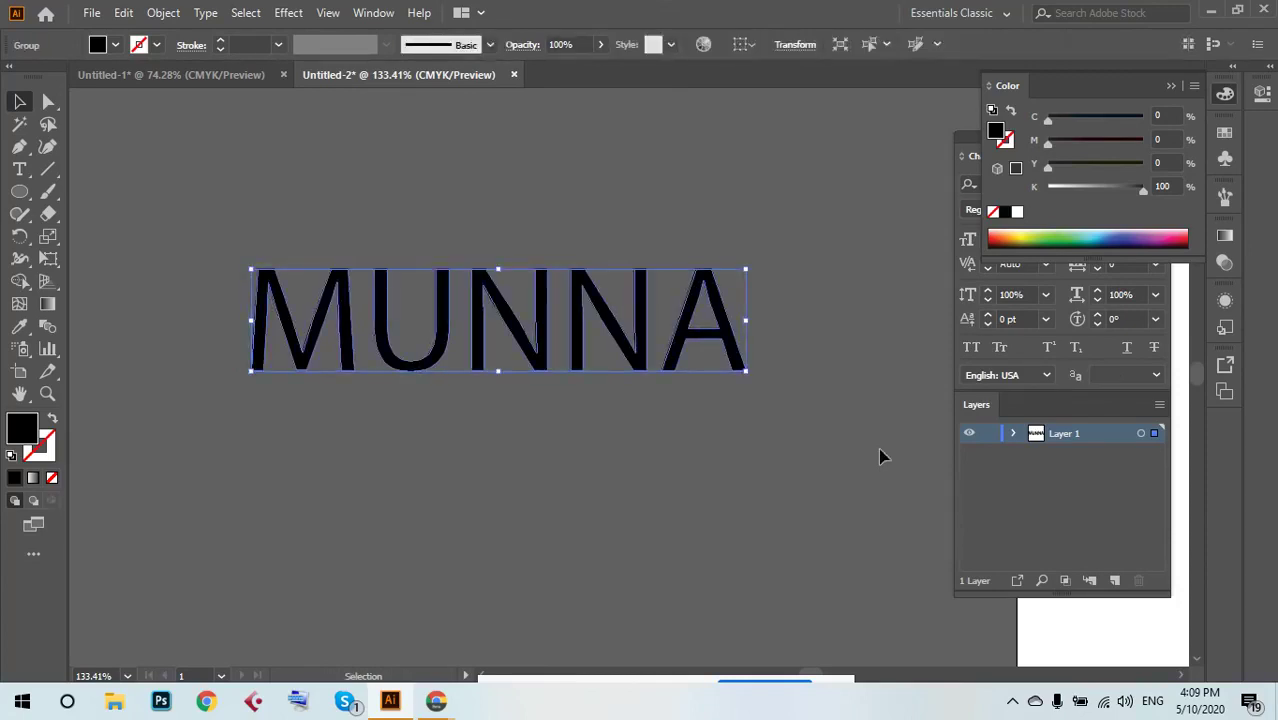
Shrink the Eraser brush, try erasing through the middle of the outlined letters in both directions, and undo each stroke.
click(47, 213)
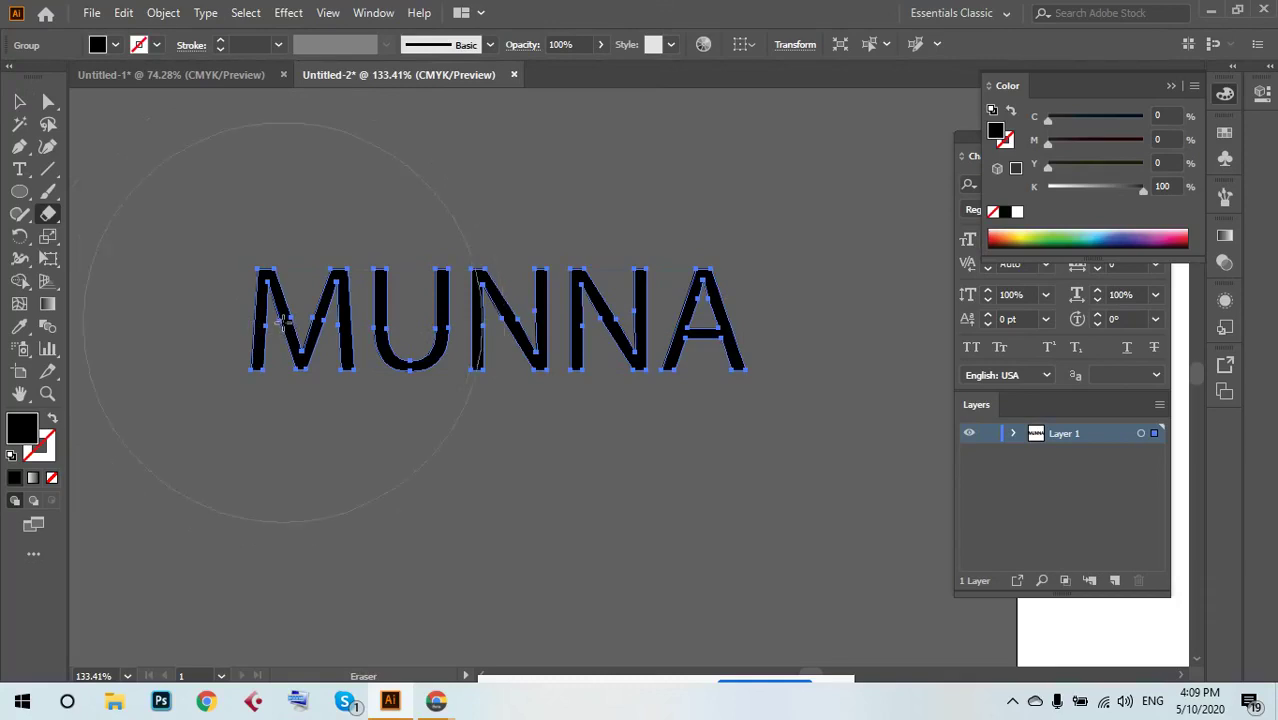
key(bracketleft)
key(bracketleft)
key(bracketleft)
key(bracketleft)
key(bracketleft)
key(bracketleft)
mouse_move(214, 324)
mouse_down()
mouse_move(364, 319)
mouse_move(708, 360)
mouse_move(805, 323)
mouse_up()
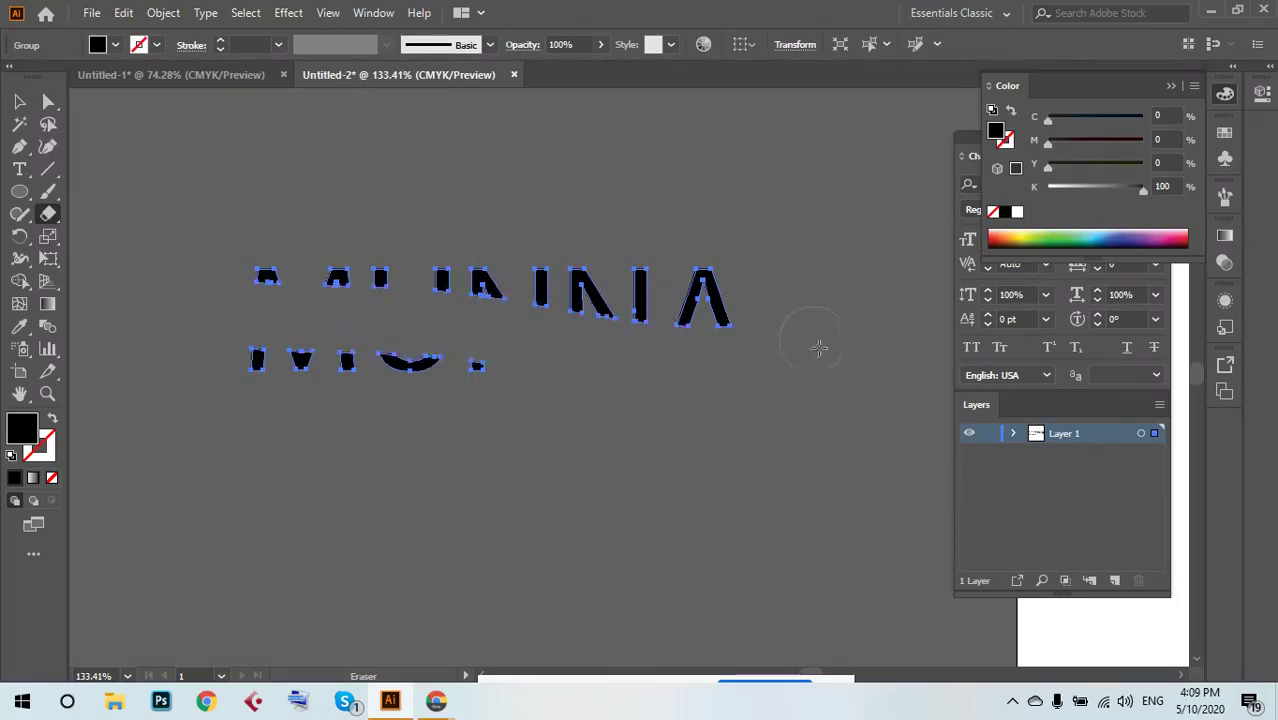
key(ctrl+z)
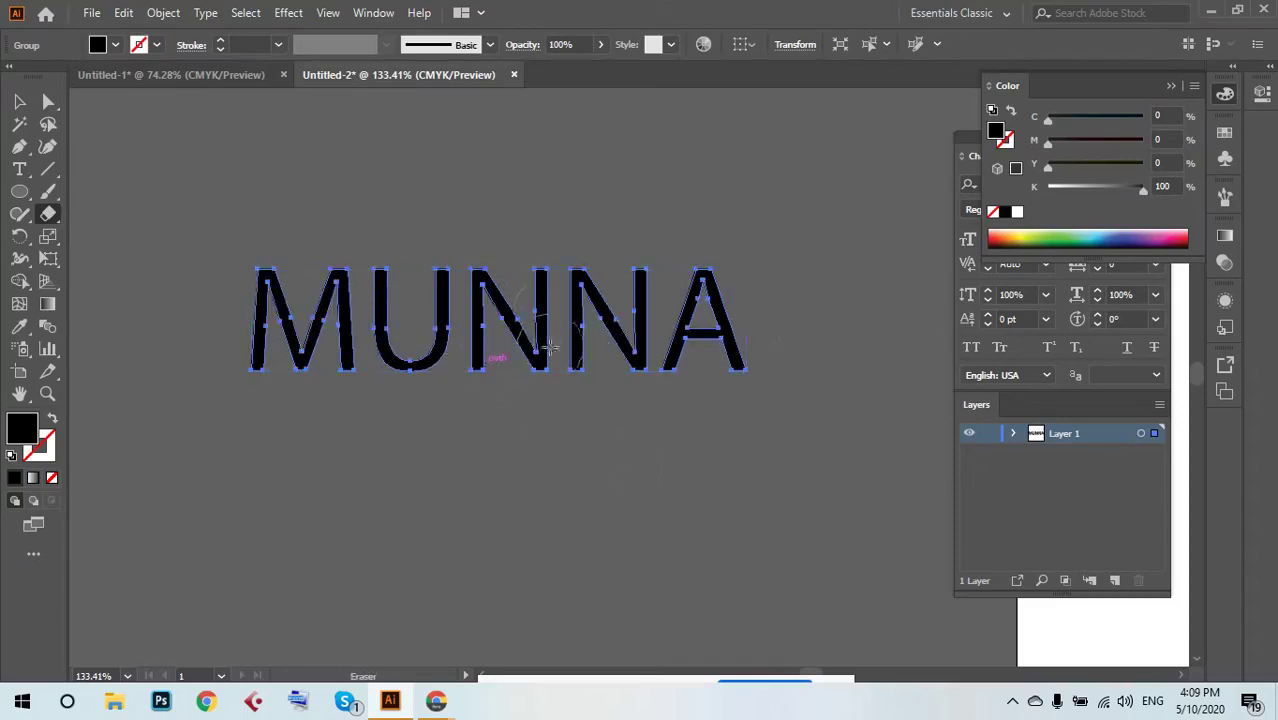
drag(791, 317, 236, 309)
key(ctrl+z)
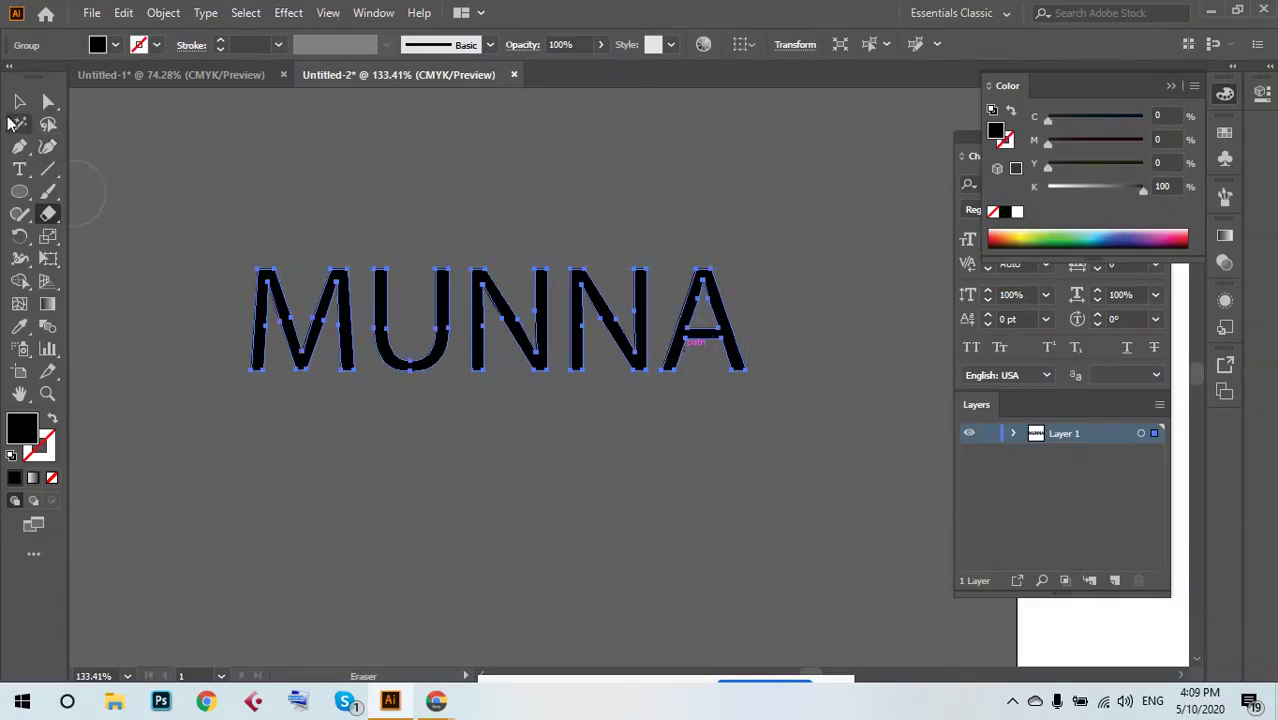
Ungroup the outlined name and select only its third letter.
key(v)
double_click(477, 333)
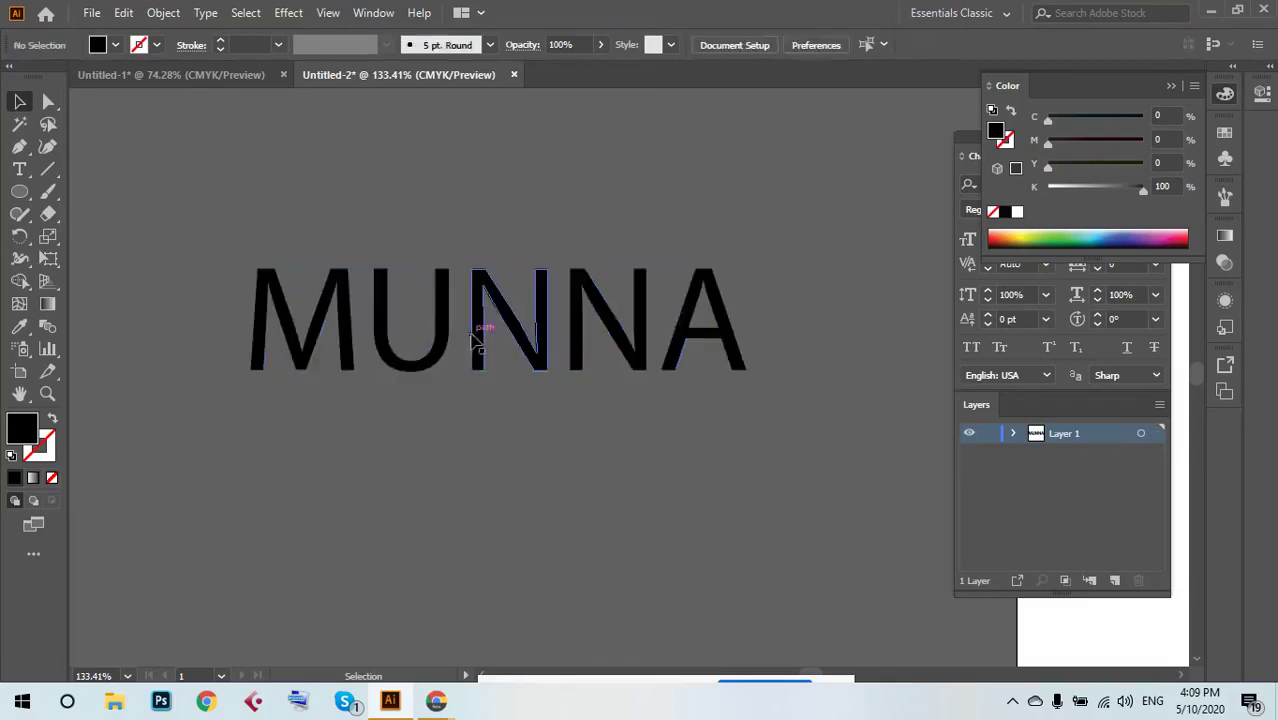
click(516, 108)
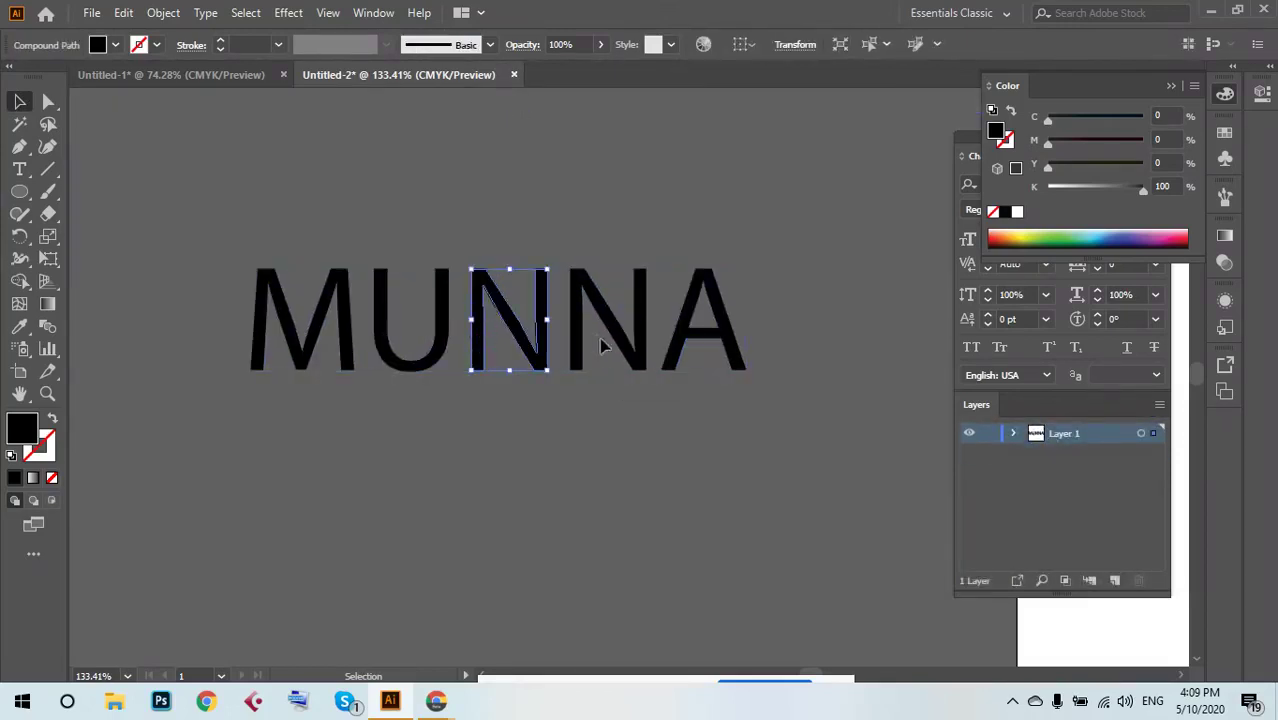
Select the grouped outlined name, try squeezing it narrower horizontally, and undo the change.
click(566, 333)
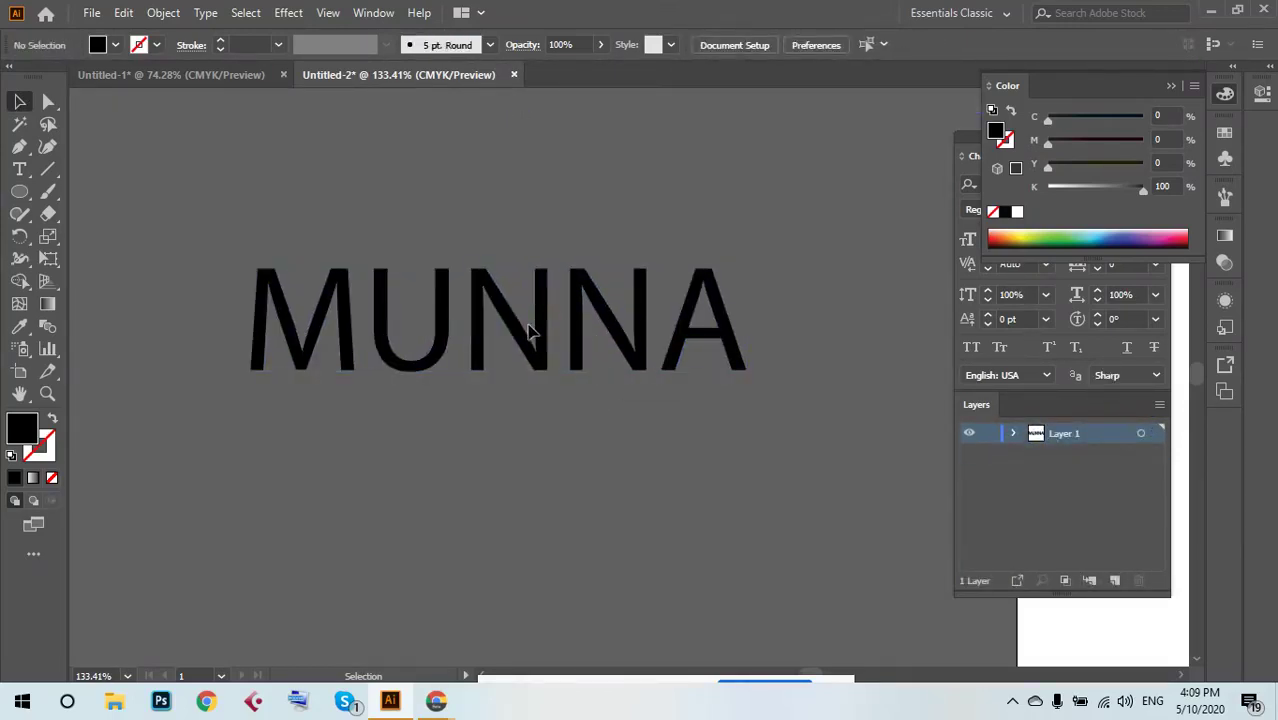
click(420, 358)
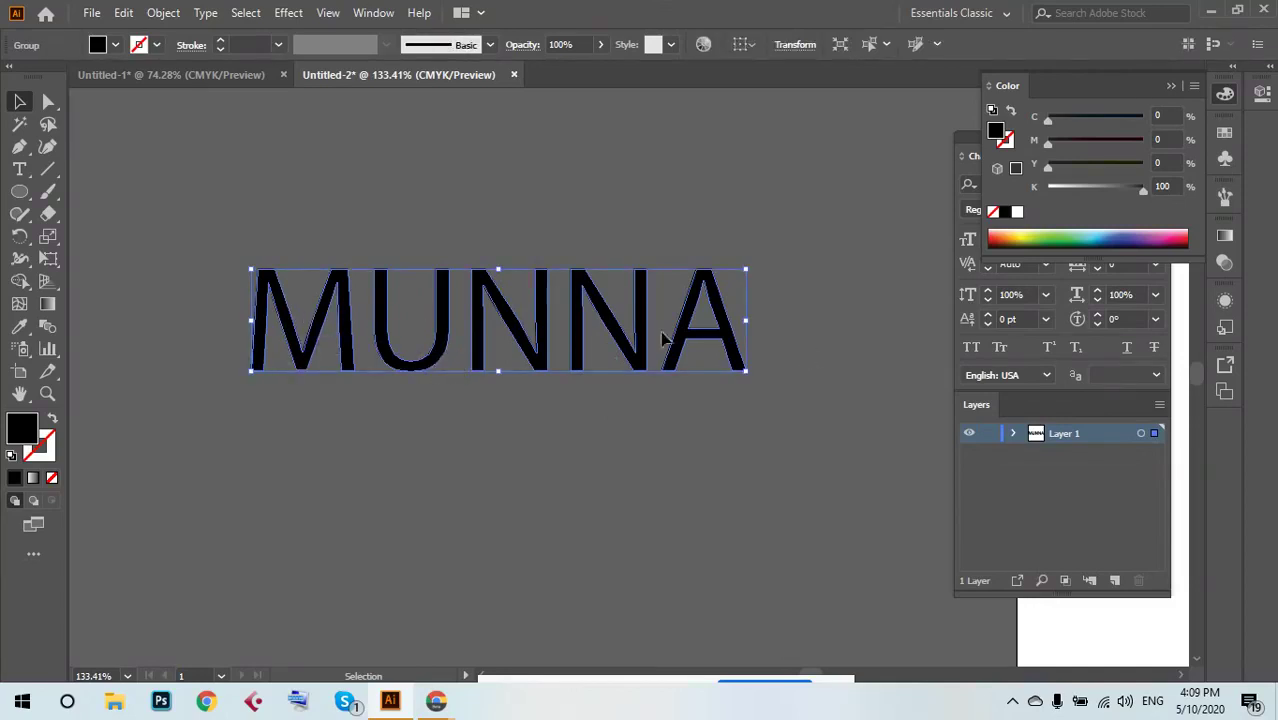
drag(747, 321, 641, 190)
key(ctrl+z)
key(ctrl+z)
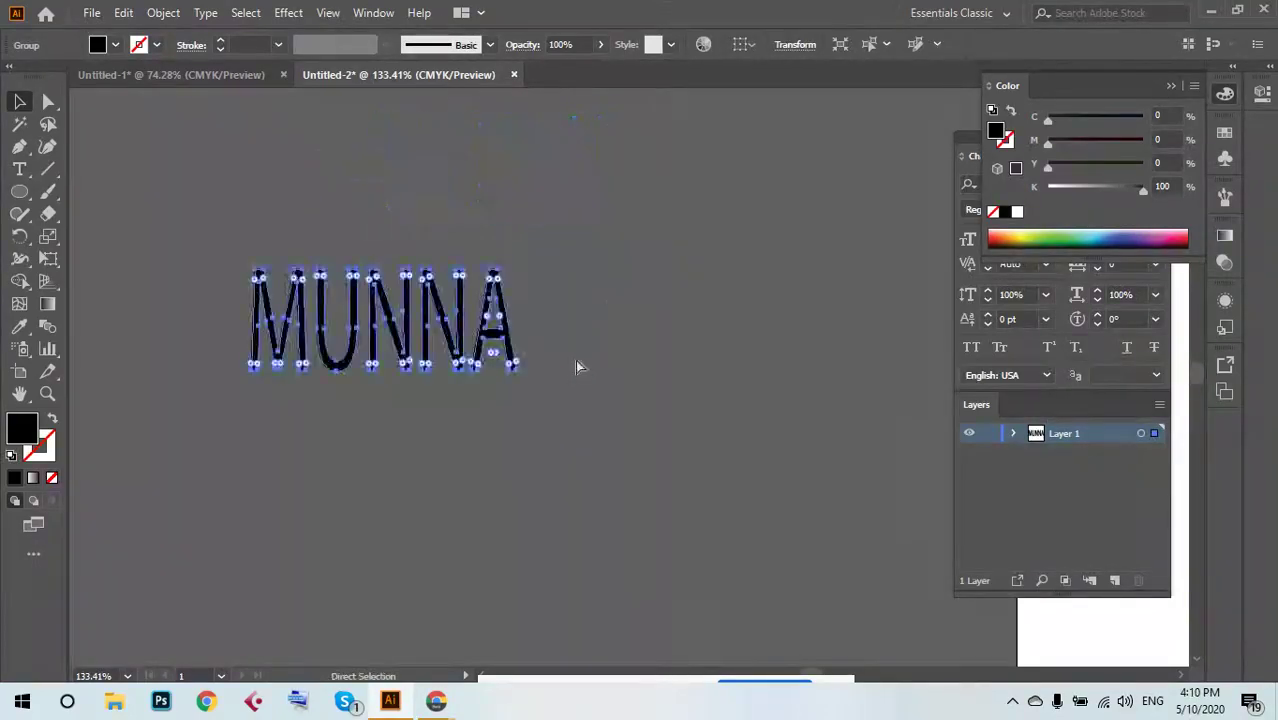
key(ctrl+z)
key(ctrl+z)
key(ctrl+z)
key(ctrl+z)
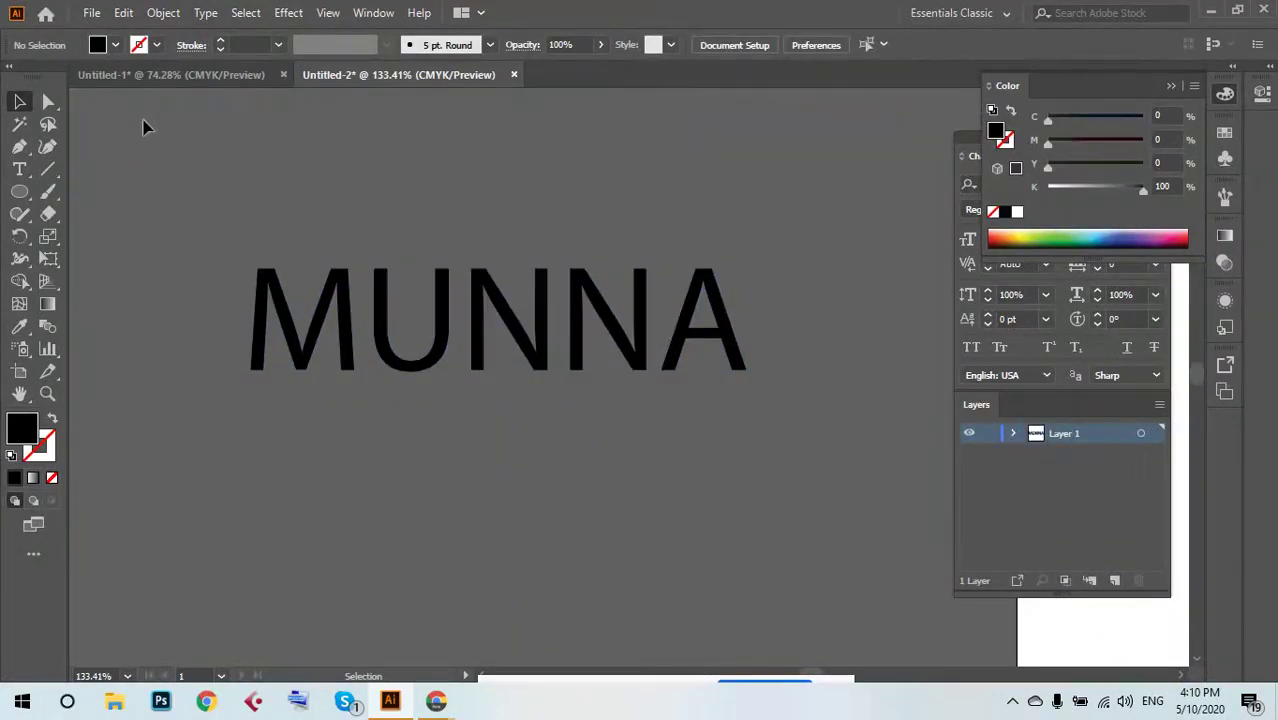
Select the whole outlined name and delete it from the canvas.
click(386, 345)
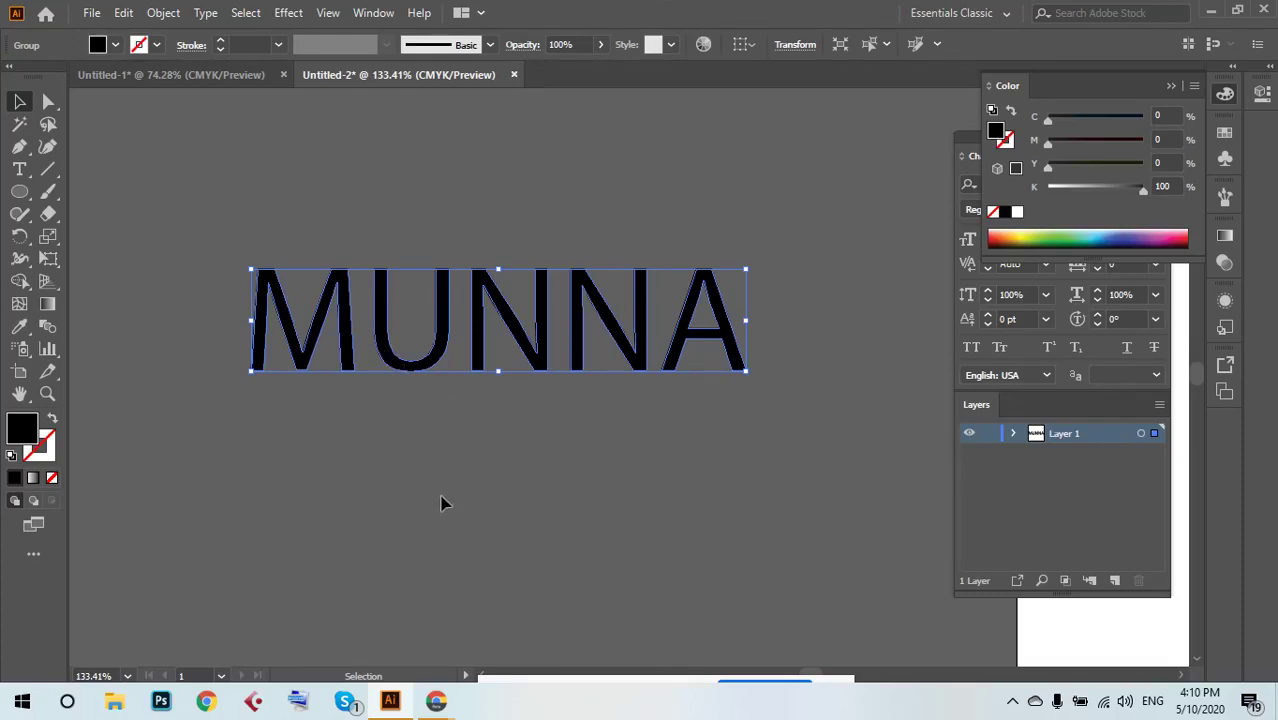
drag(676, 437, 818, 460)
click(818, 483)
drag(195, 189, 196, 192)
drag(160, 195, 852, 441)
key(Delete)
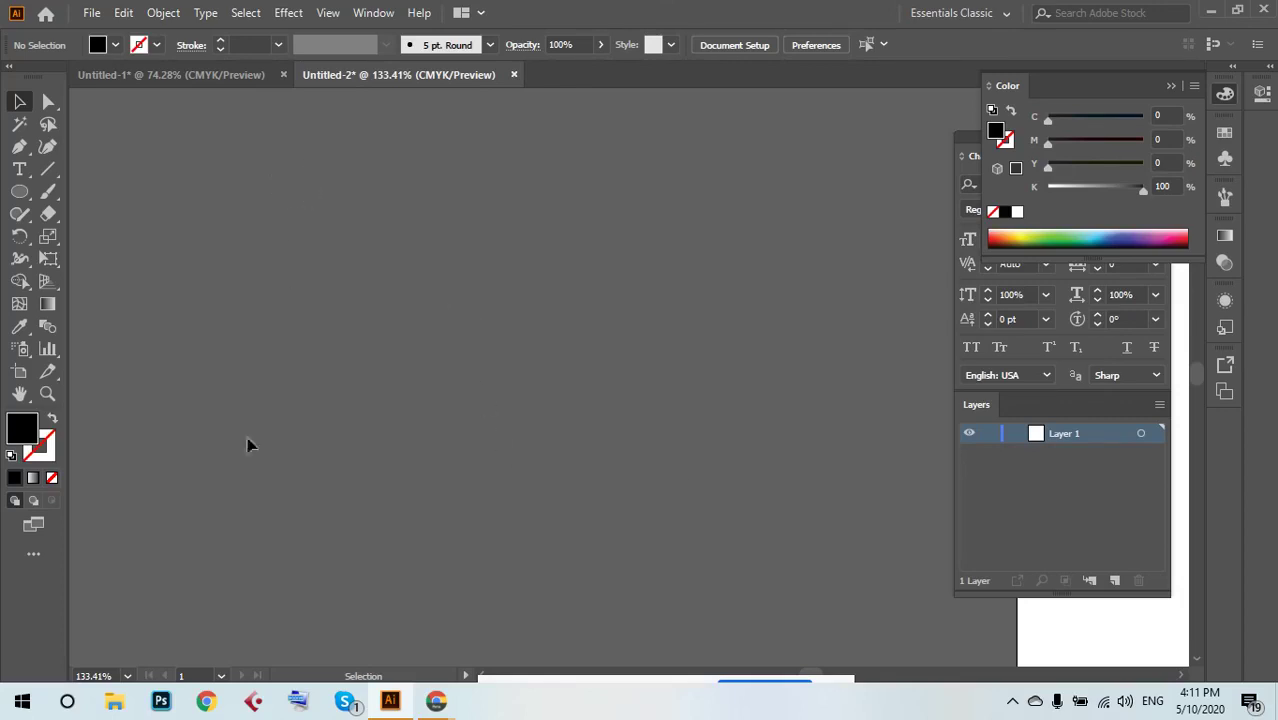
Draw a narrow upright ellipse about 4 mm wide and 44 mm tall on the empty canvas area with the Ellipse tool.
click(18, 237)
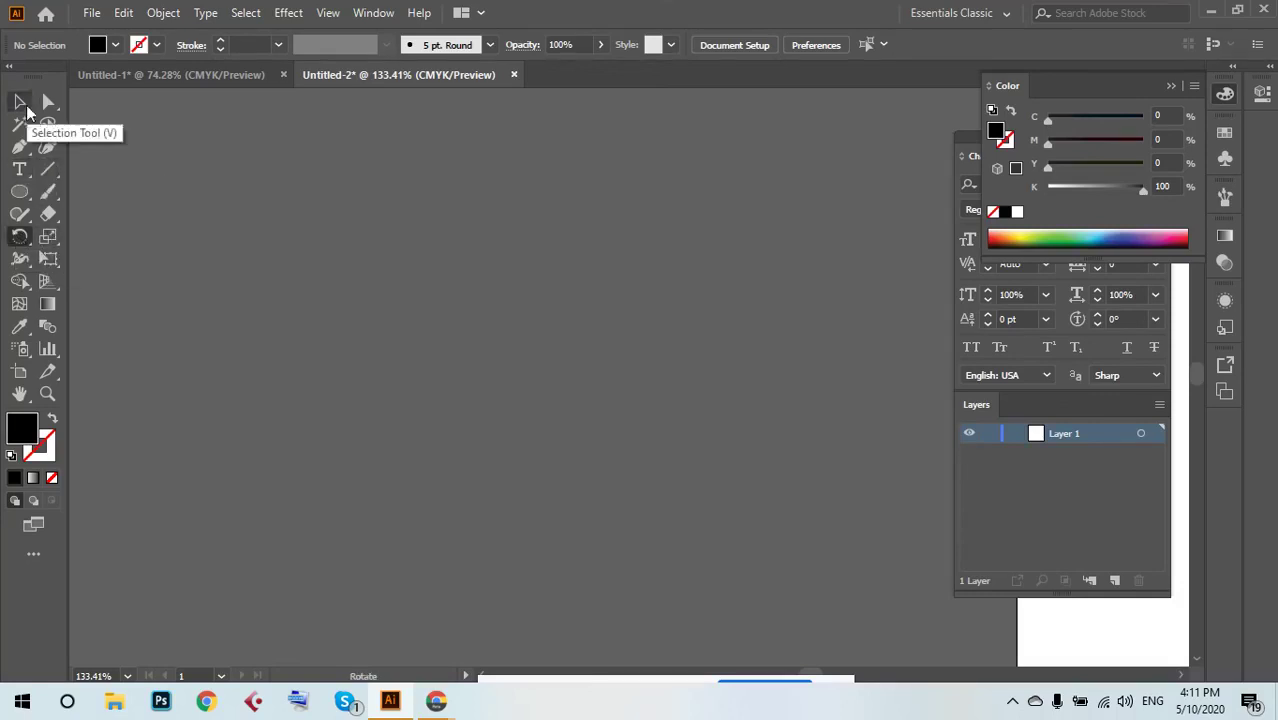
click(24, 106)
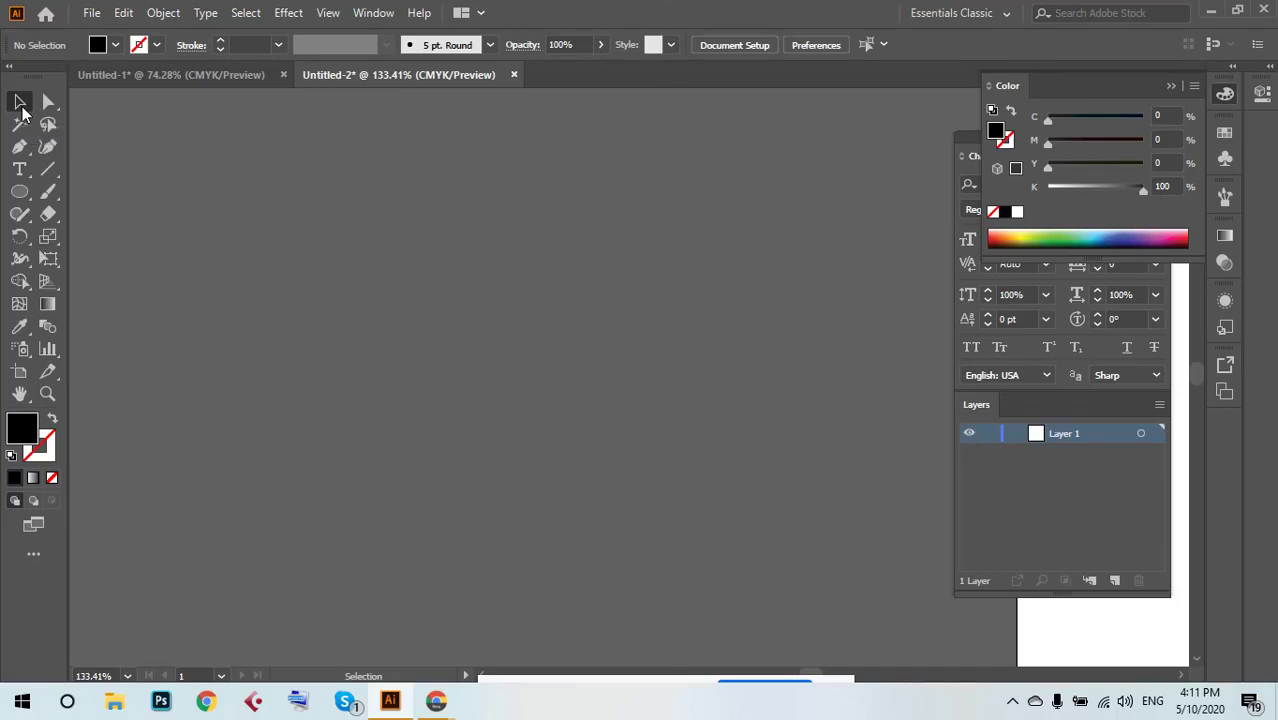
click(20, 192)
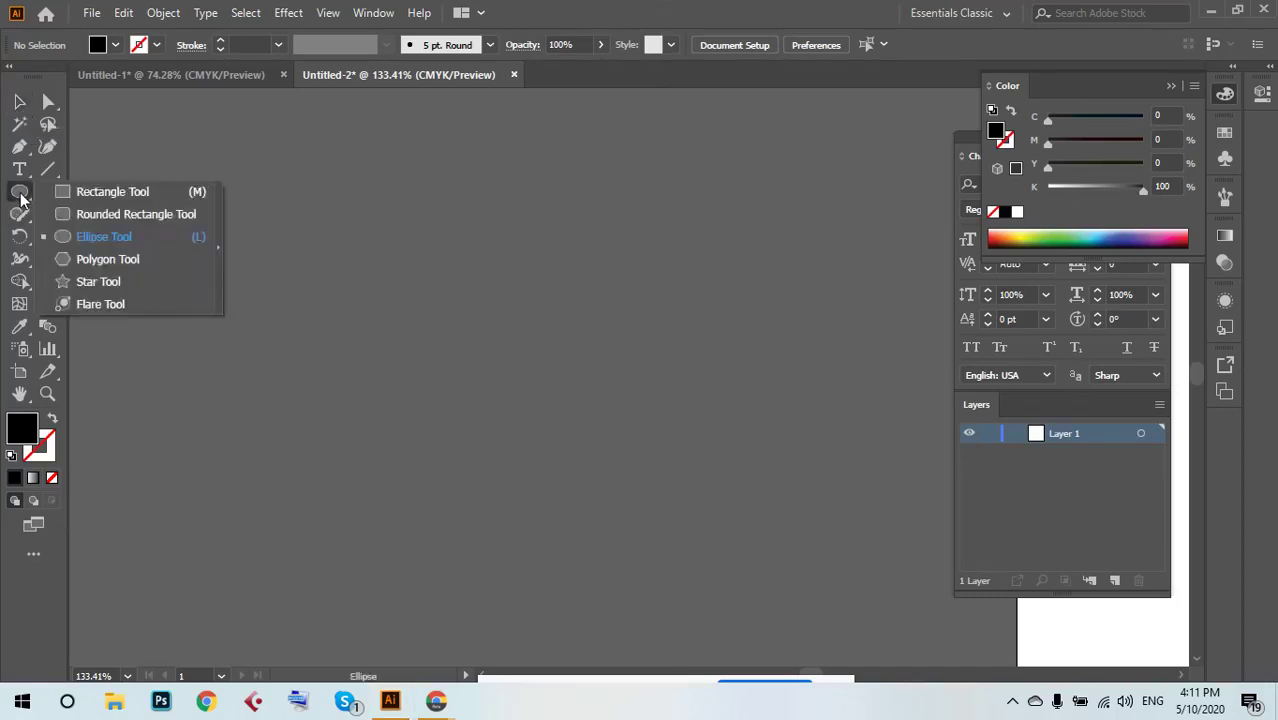
click(150, 236)
drag(382, 187, 399, 371)
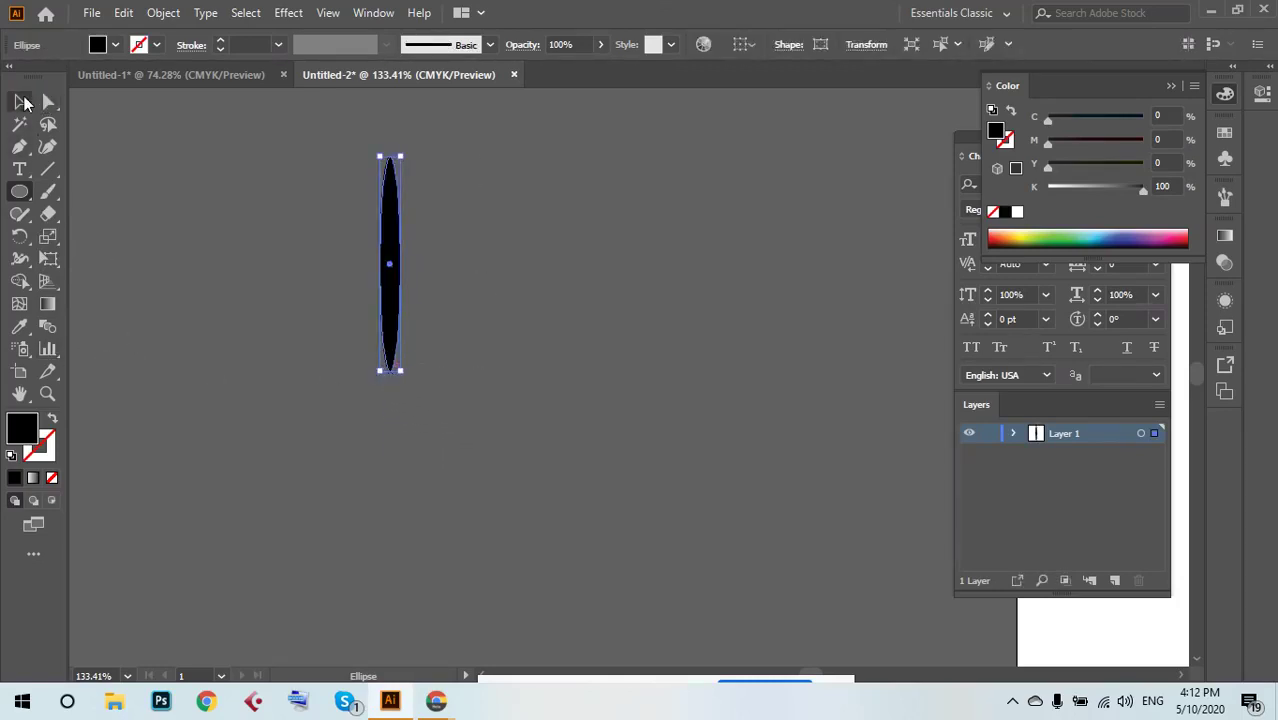
click(21, 102)
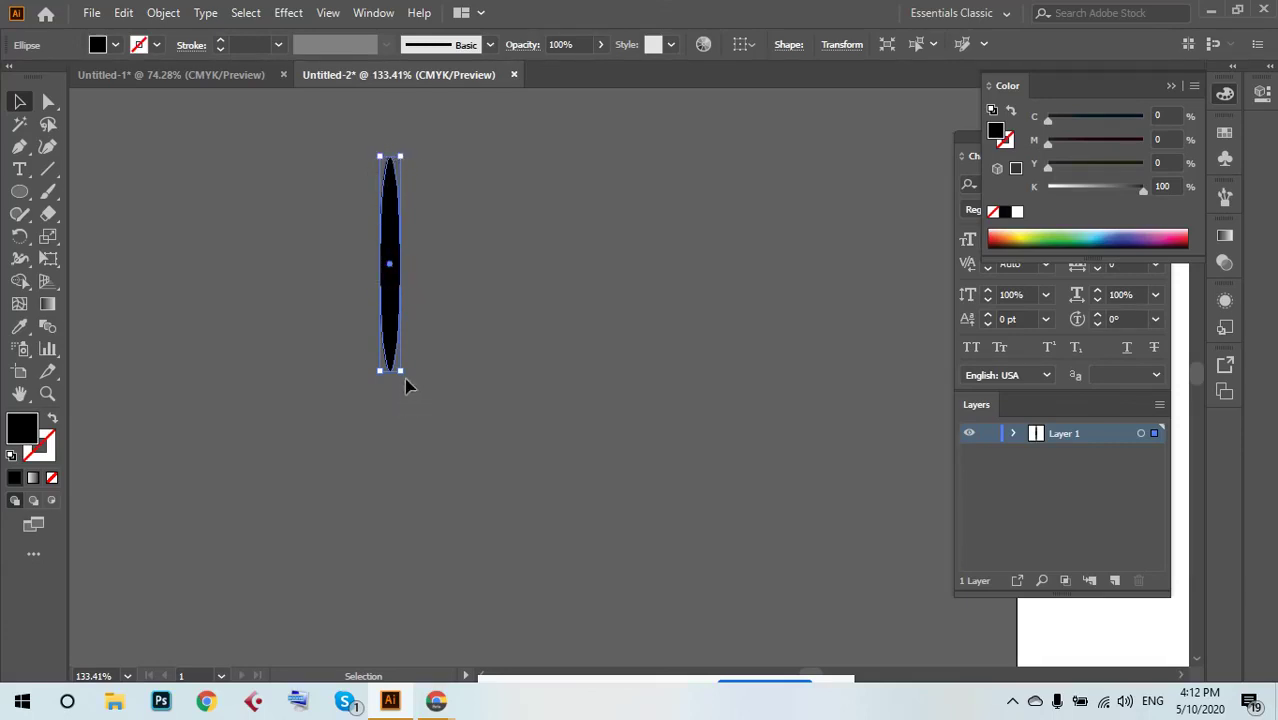
Try rotating the ellipse freehand clockwise about its centre, and undo the rotation.
drag(251, 104, 612, 421)
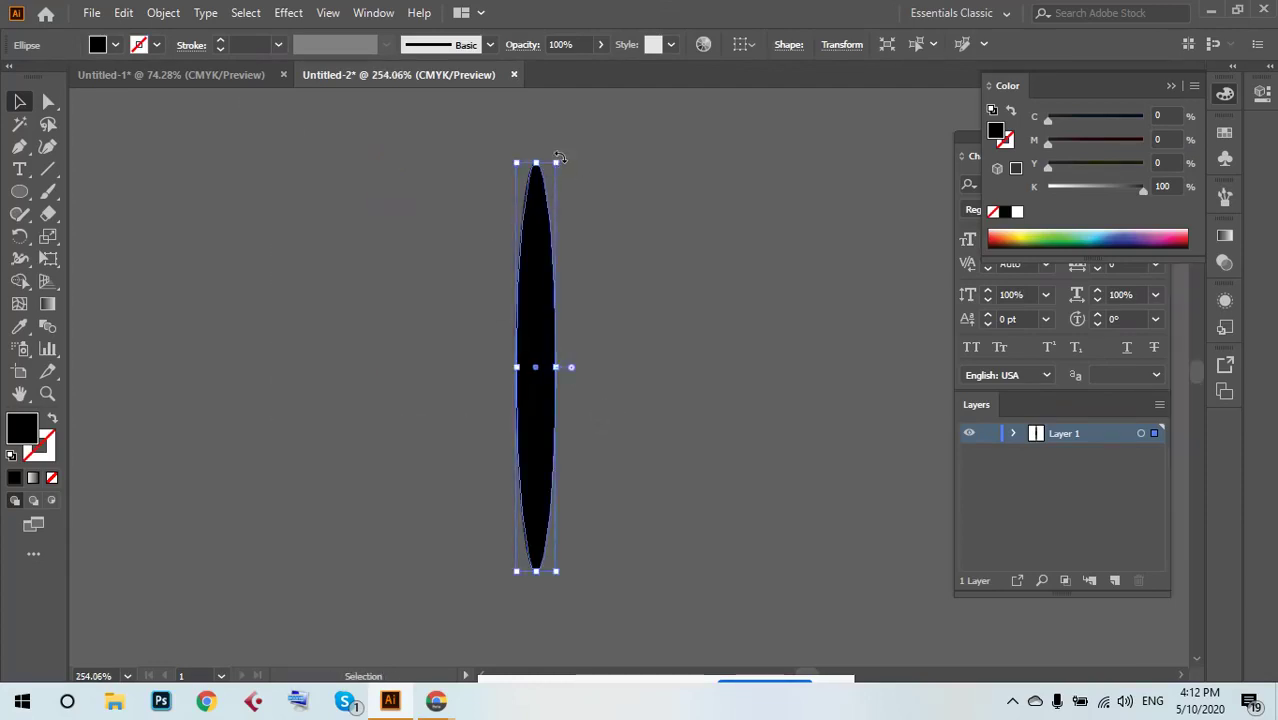
drag(560, 158, 605, 201)
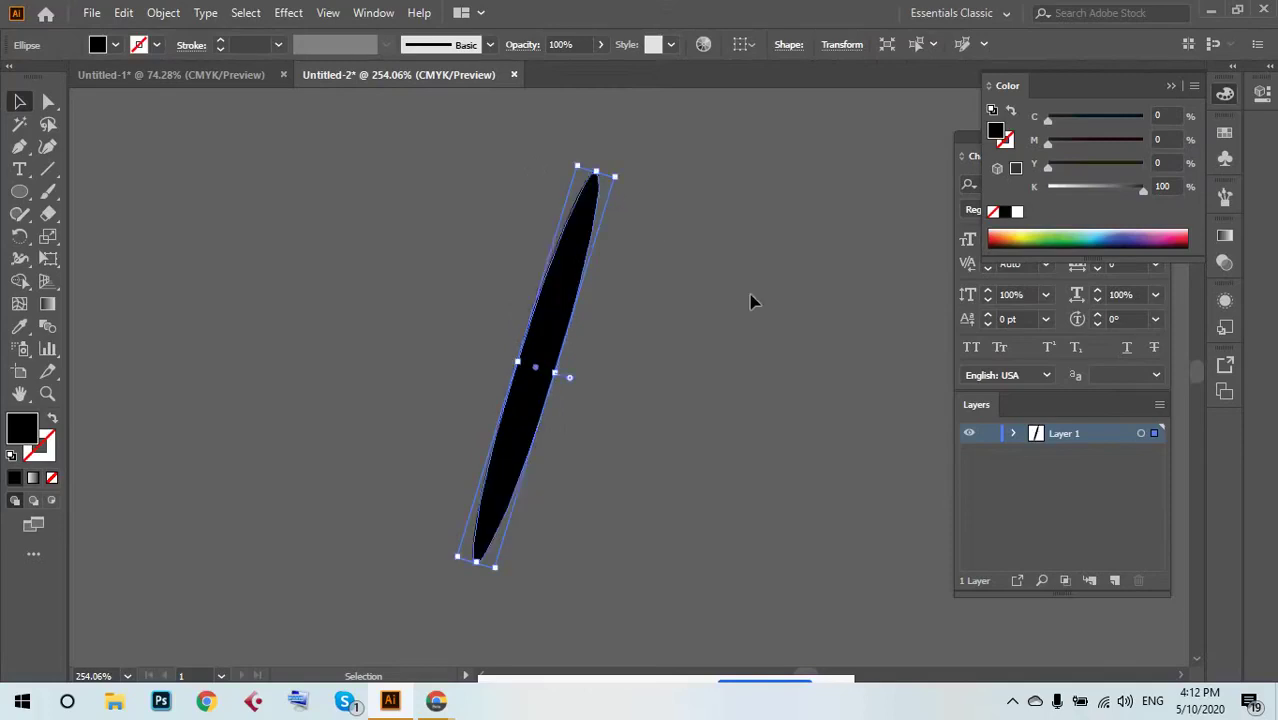
key(ctrl+z)
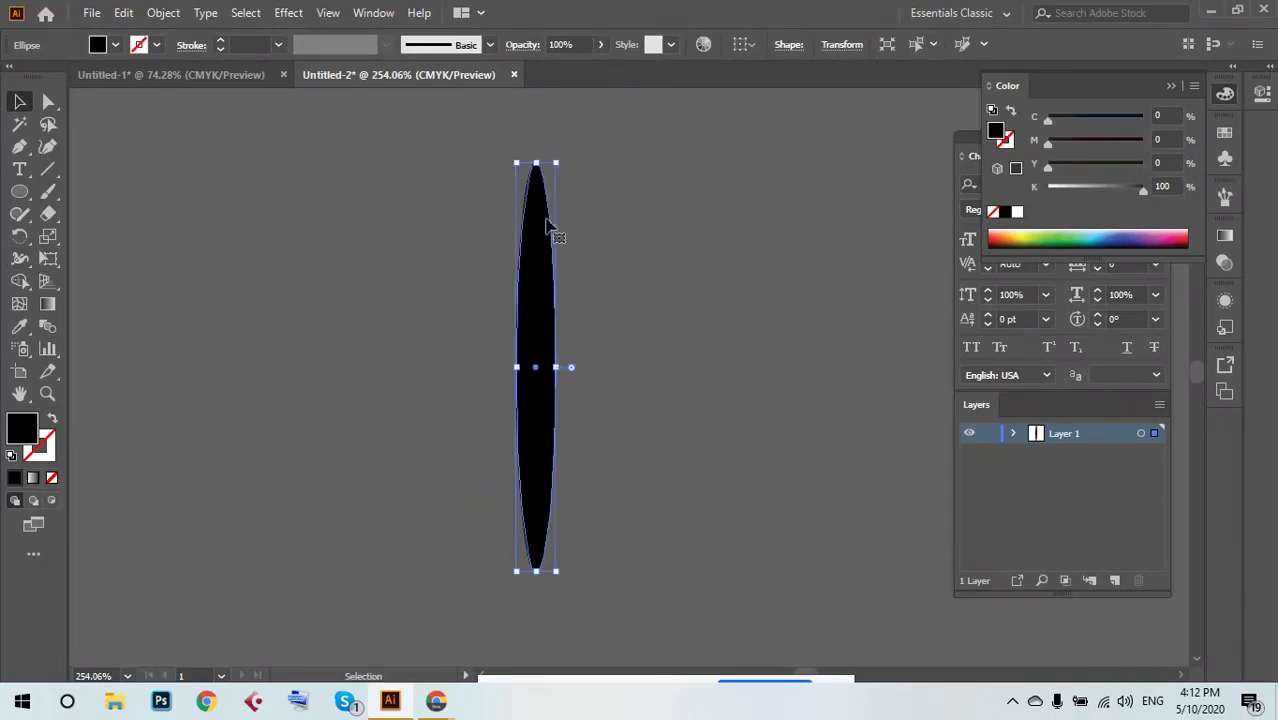
Try duplicating the ellipse beside the original and rotating the copy freehand clockwise, and undo both actions.
drag(539, 222, 593, 231)
drag(616, 168, 741, 226)
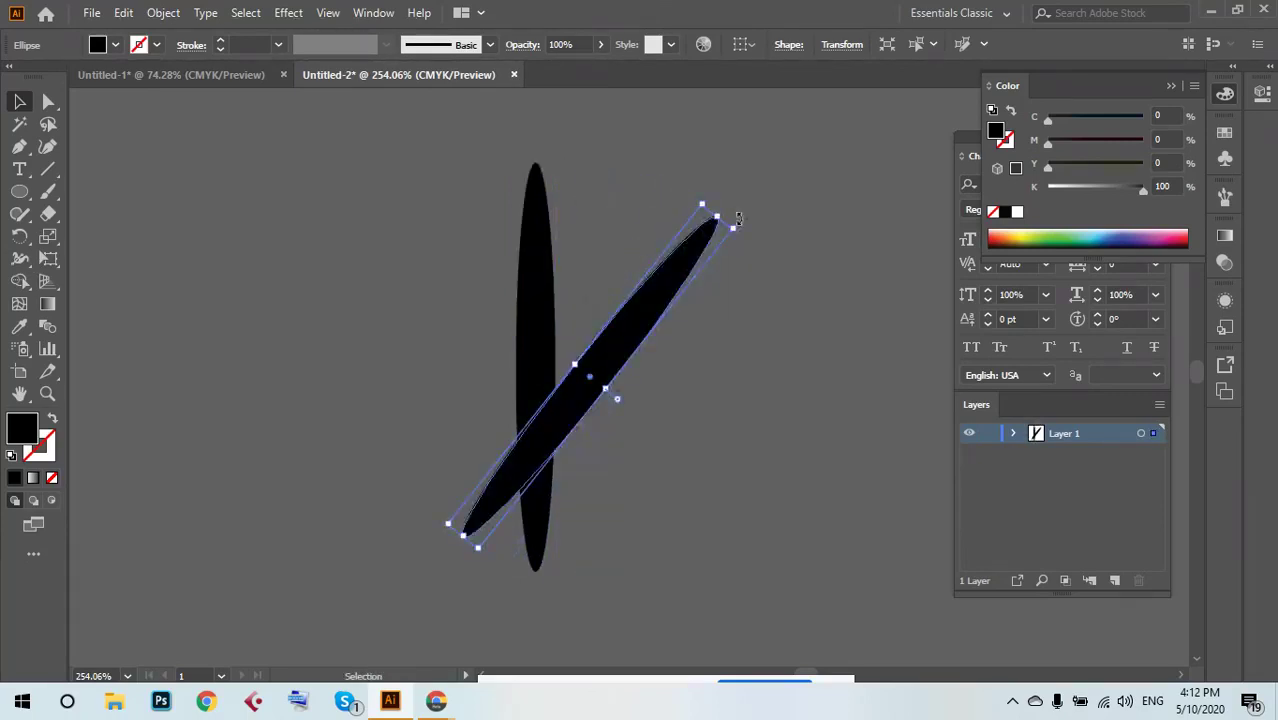
click(740, 311)
key(ctrl+z)
key(ctrl+z)
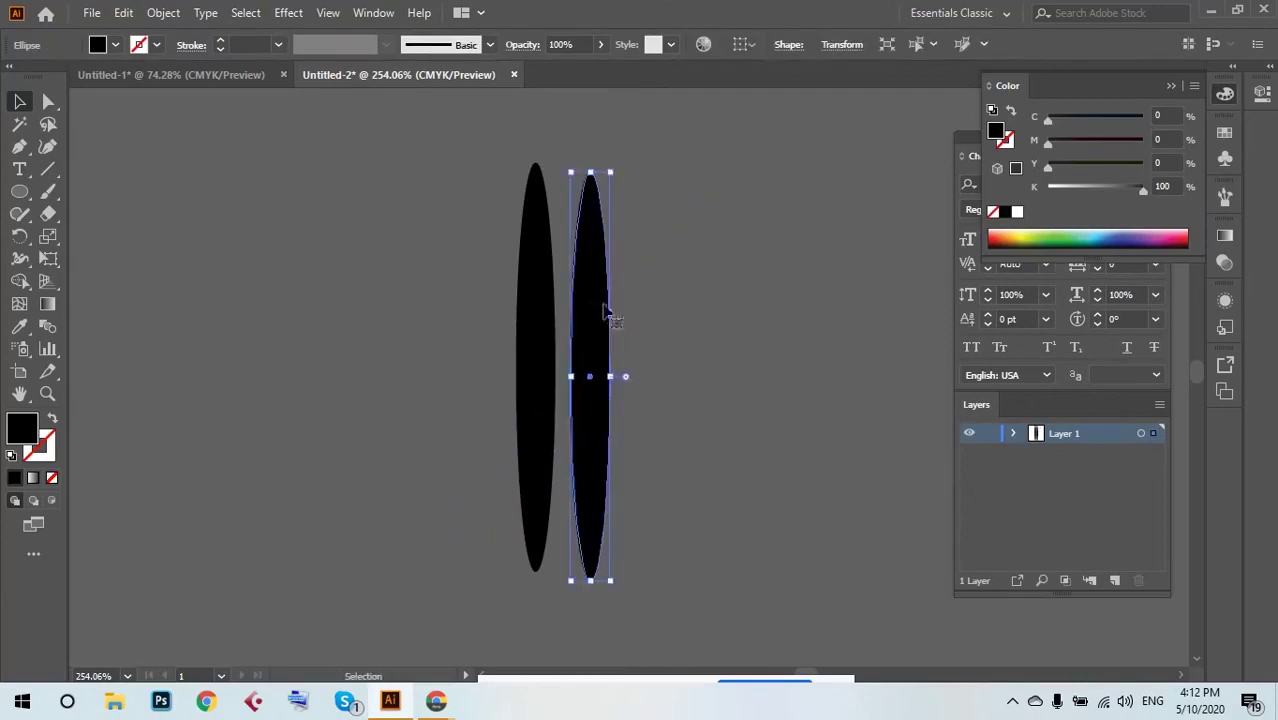
drag(530, 347, 488, 285)
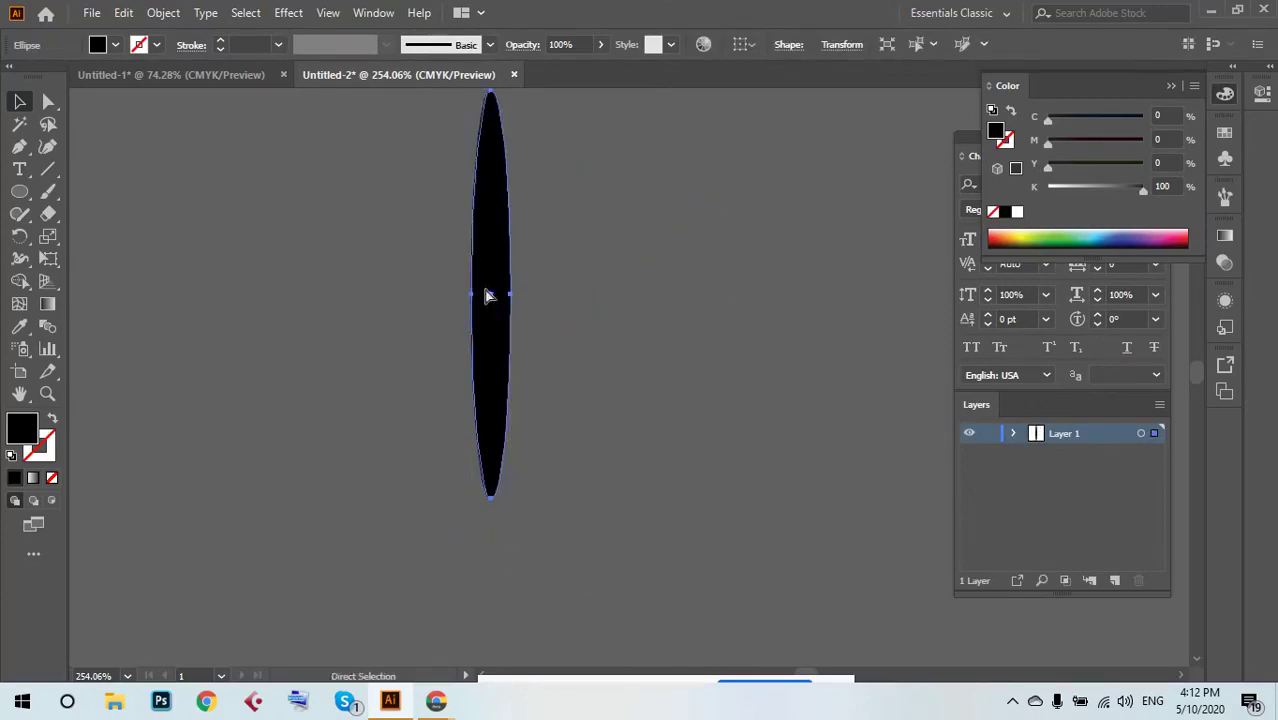
Open the Rotate options for the ellipse and preview a 45° rotation.
key(ctrl+minus)
key(ctrl+minus)
drag(552, 343, 340, 245)
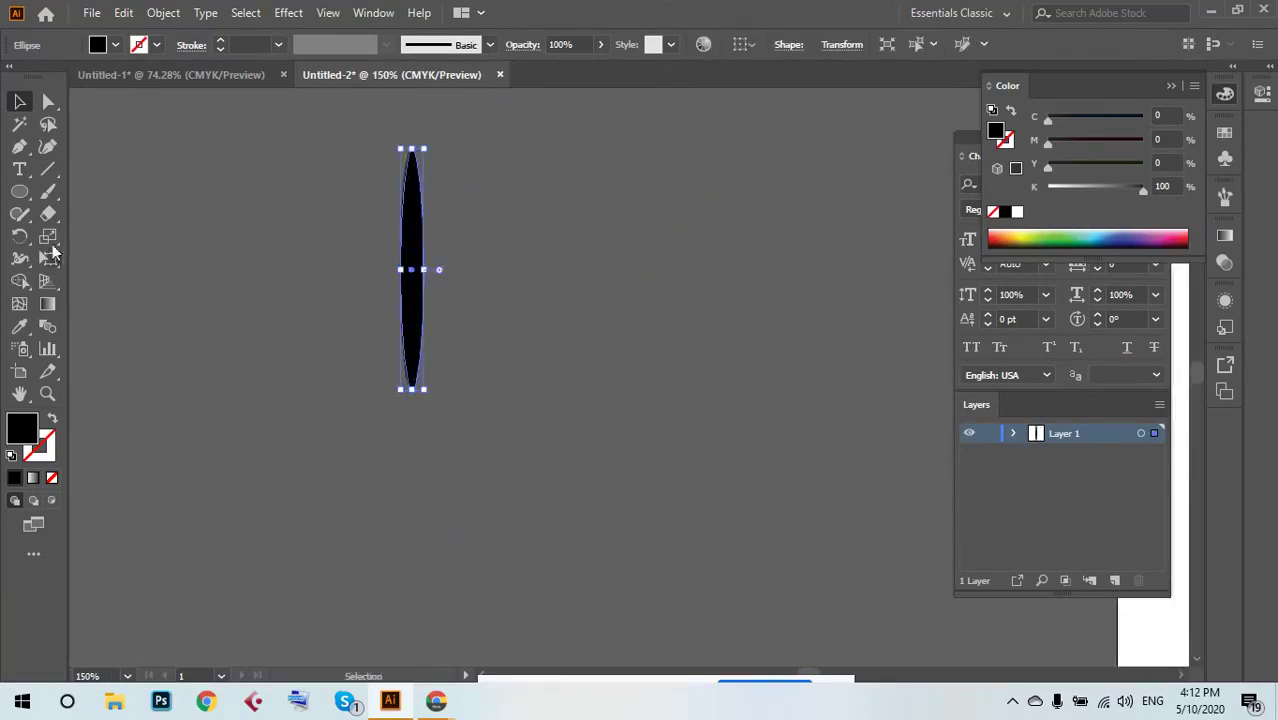
click(21, 241)
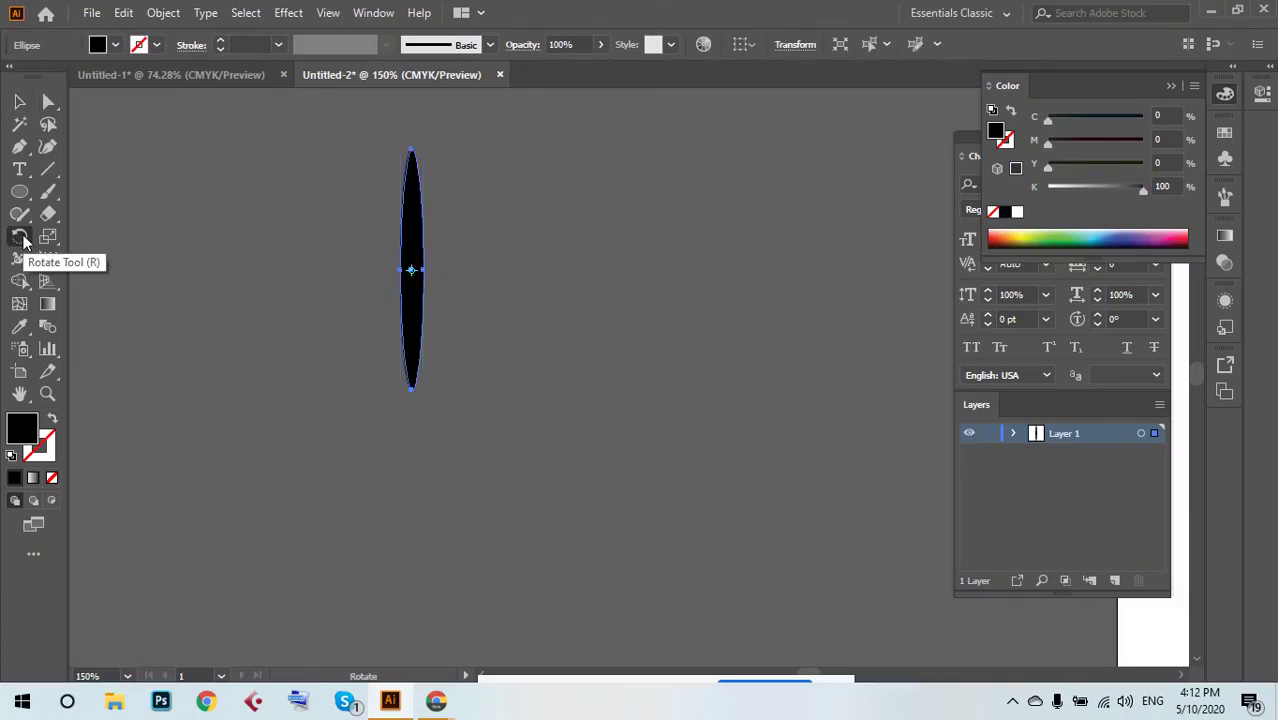
double_click(21, 241)
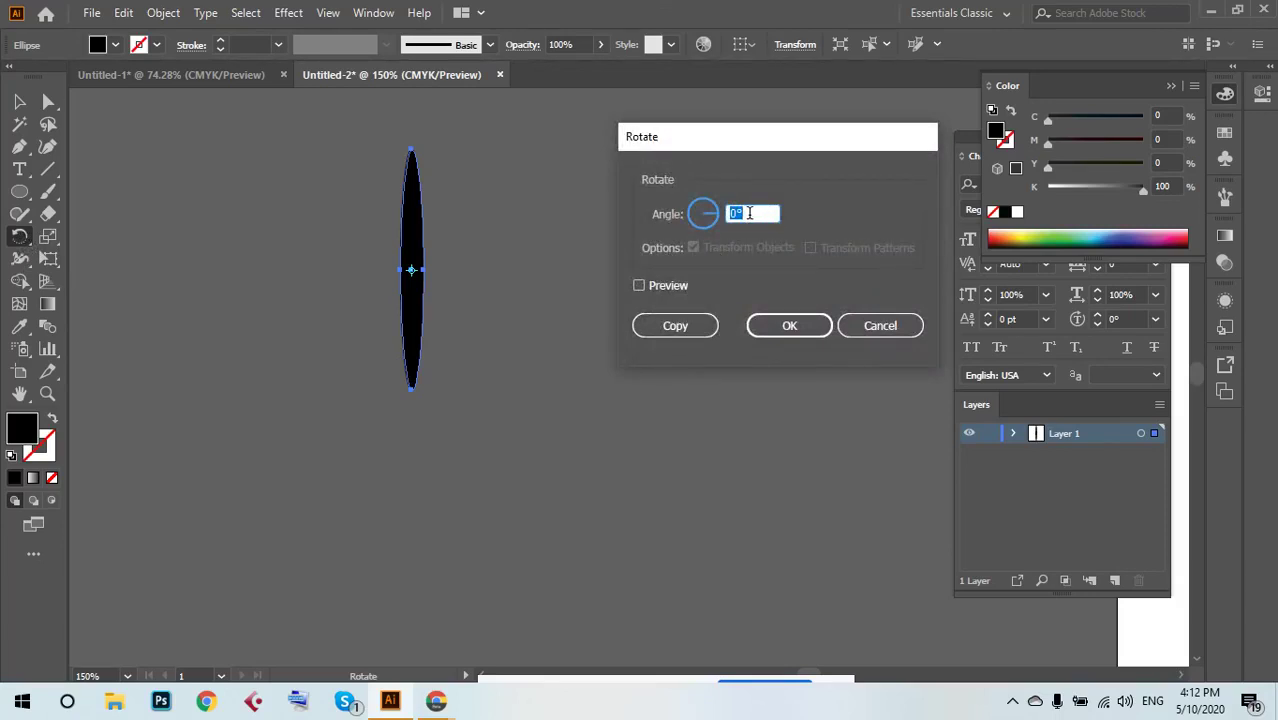
text(45)
click(670, 289)
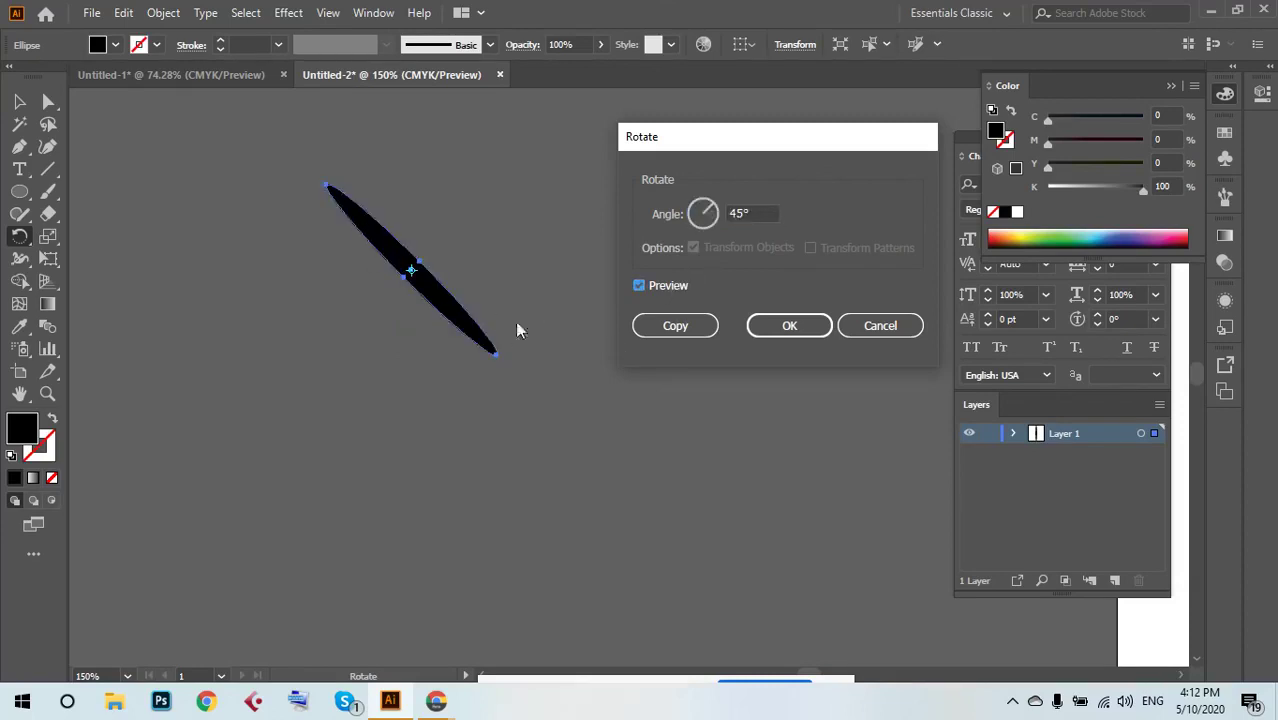
Set the rotation angle to 211°, preview it on the ellipse, and cancel the rotation.
click(667, 288)
click(728, 214)
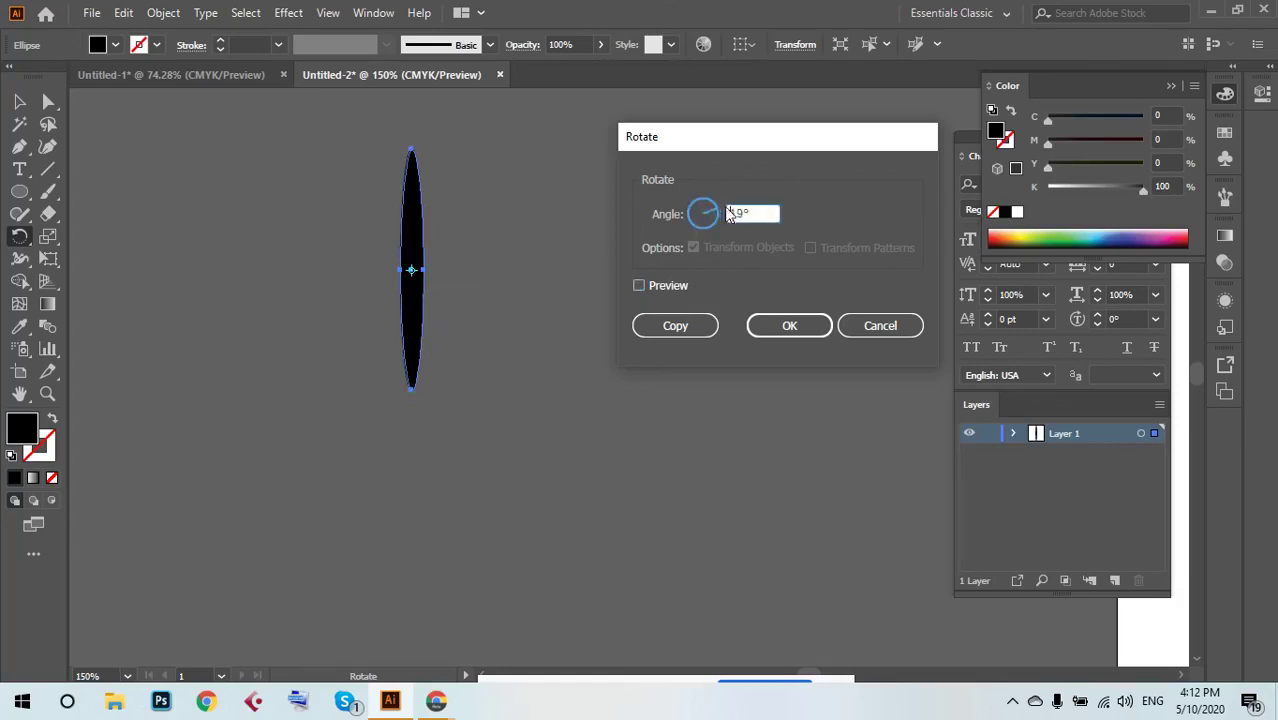
key(shift+Down)
key(shift+Down)
key(shift+Down)
click(654, 285)
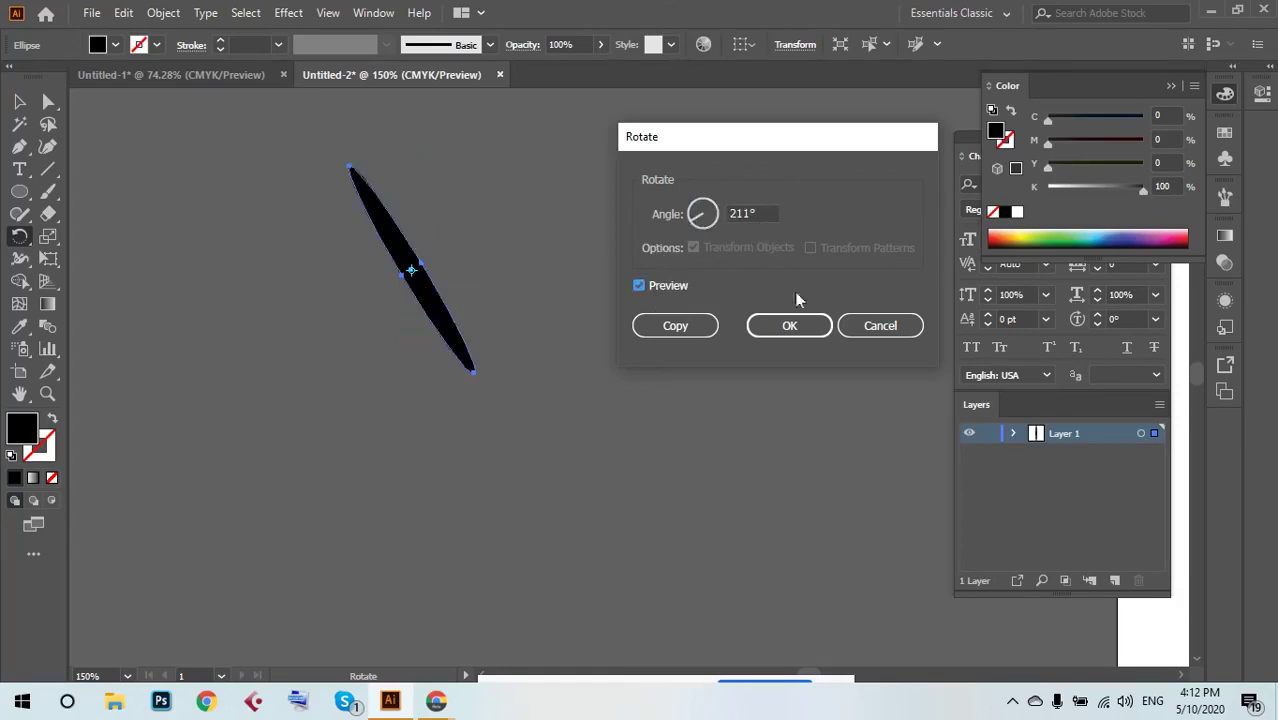
click(876, 328)
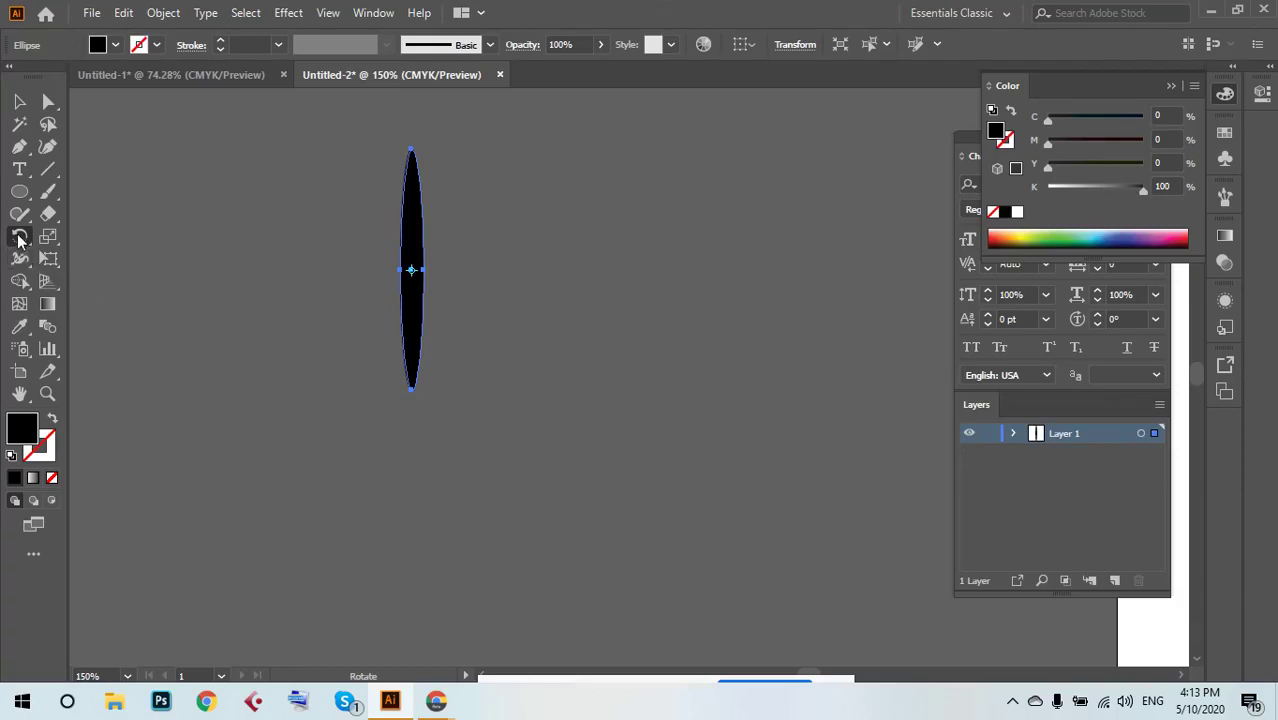
Rotate a copy of the ellipse slightly clockwise around a pivot placed just below its lower tip.
click(19, 101)
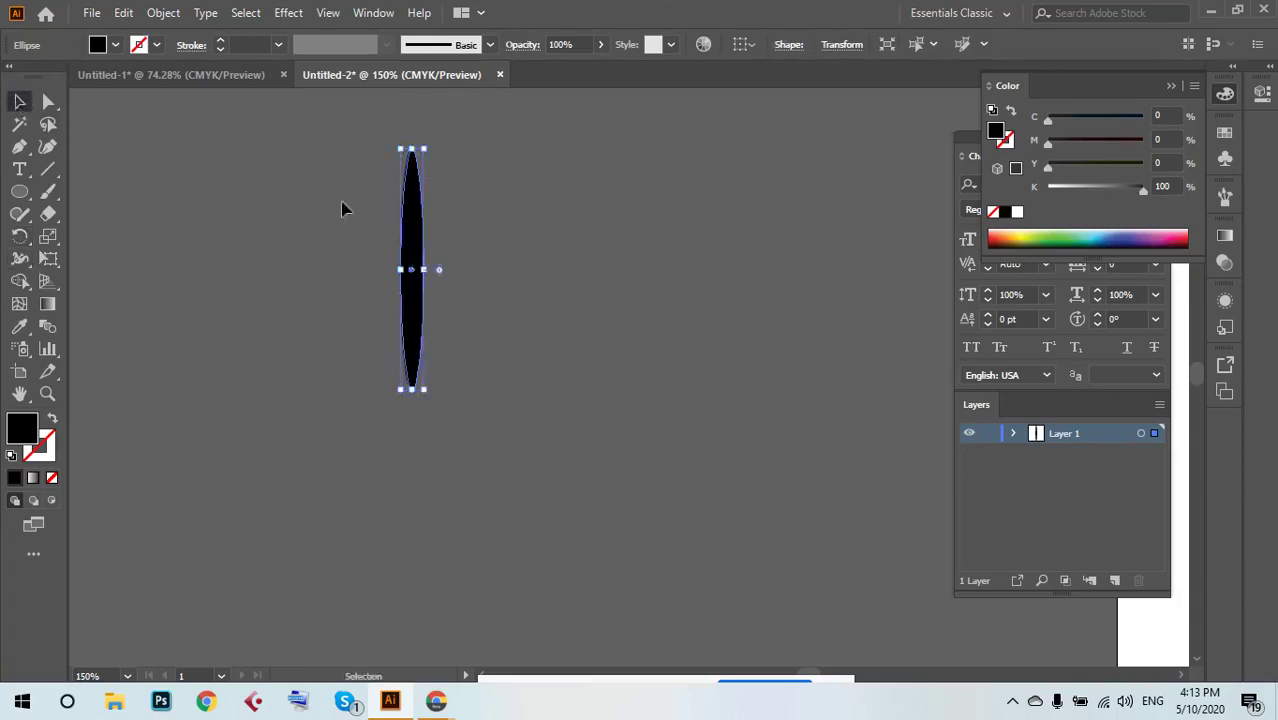
click(362, 150)
drag(358, 136, 467, 405)
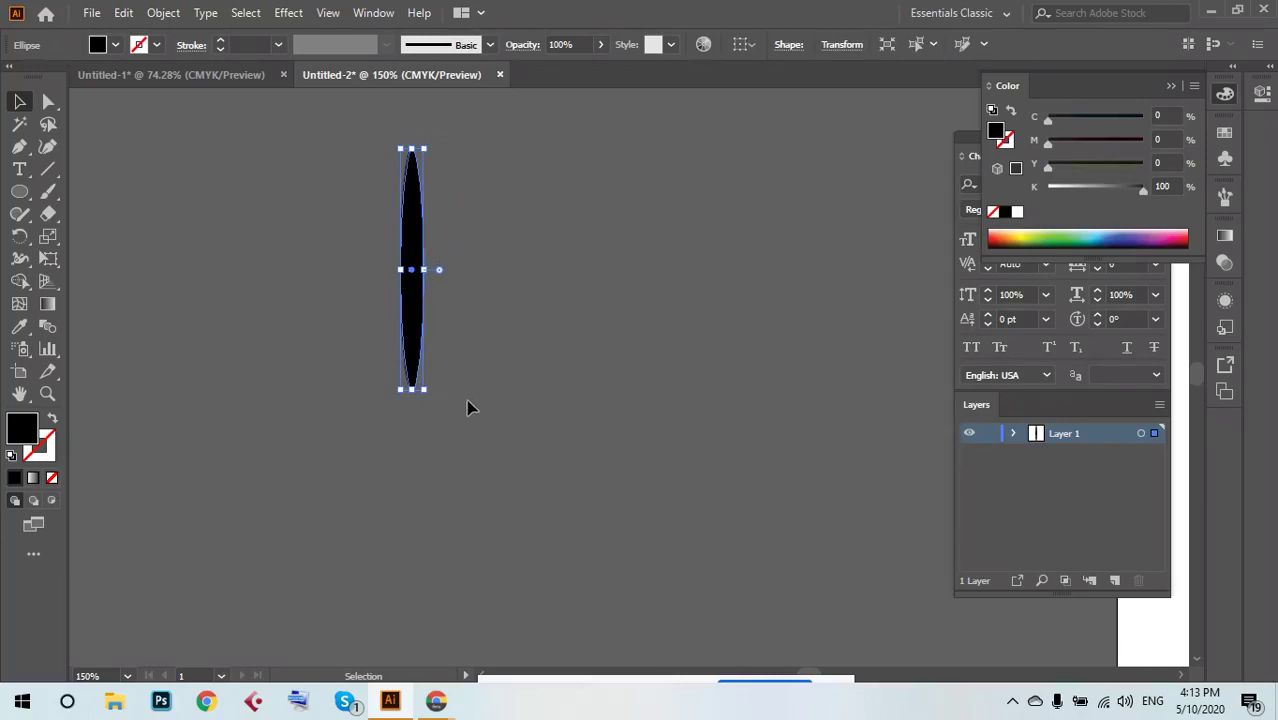
click(20, 237)
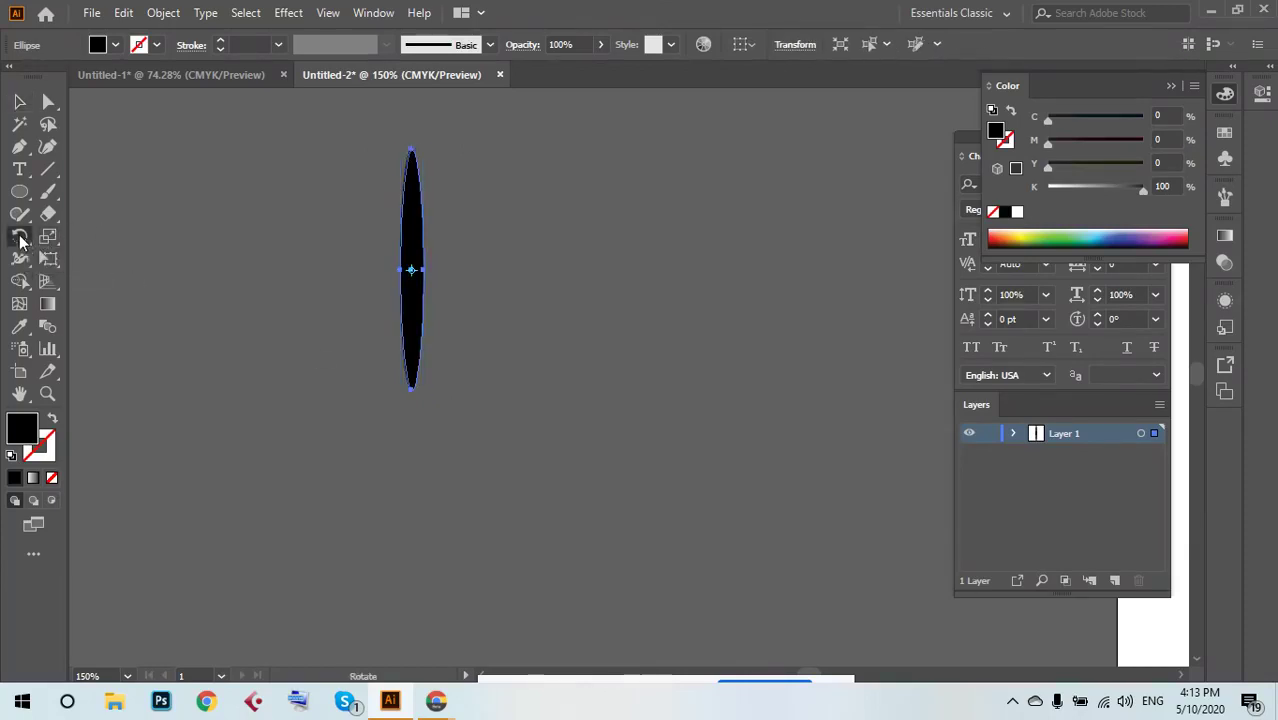
click(412, 408)
drag(422, 306, 437, 310)
click(19, 101)
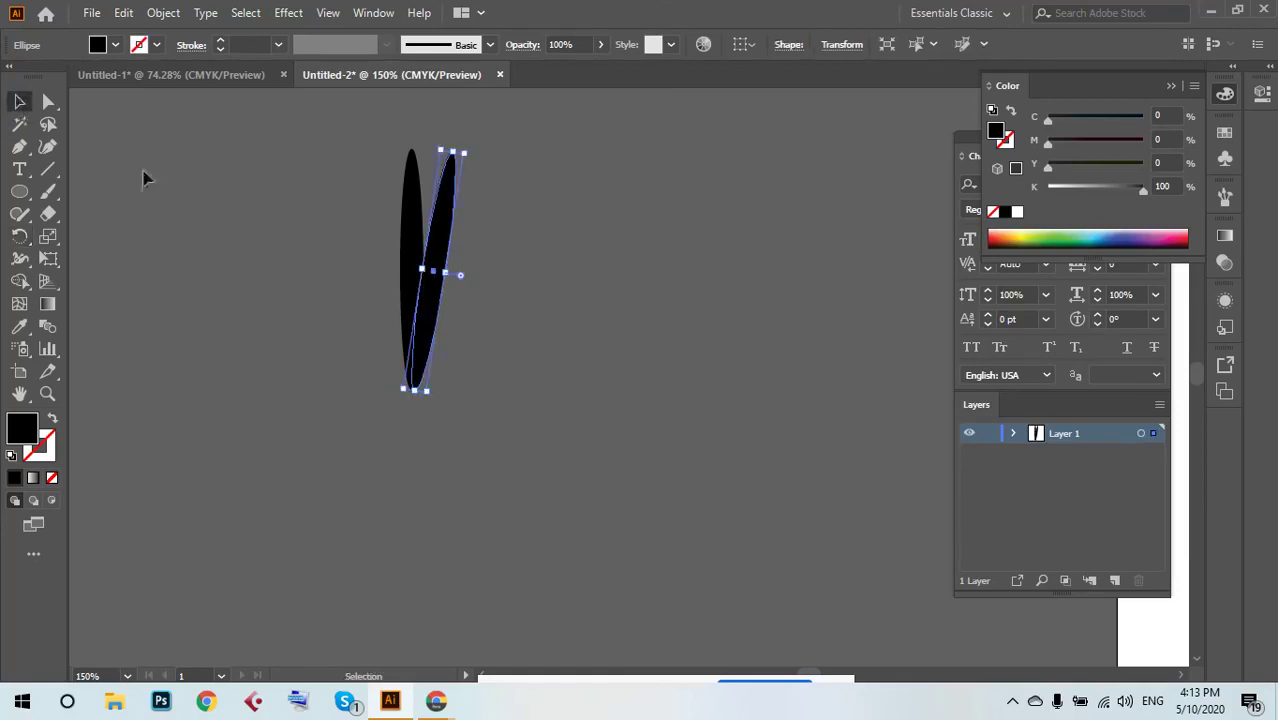
Select both ellipses, swap their fill and stroke, make the stroke white, and deselect them.
drag(327, 203, 545, 300)
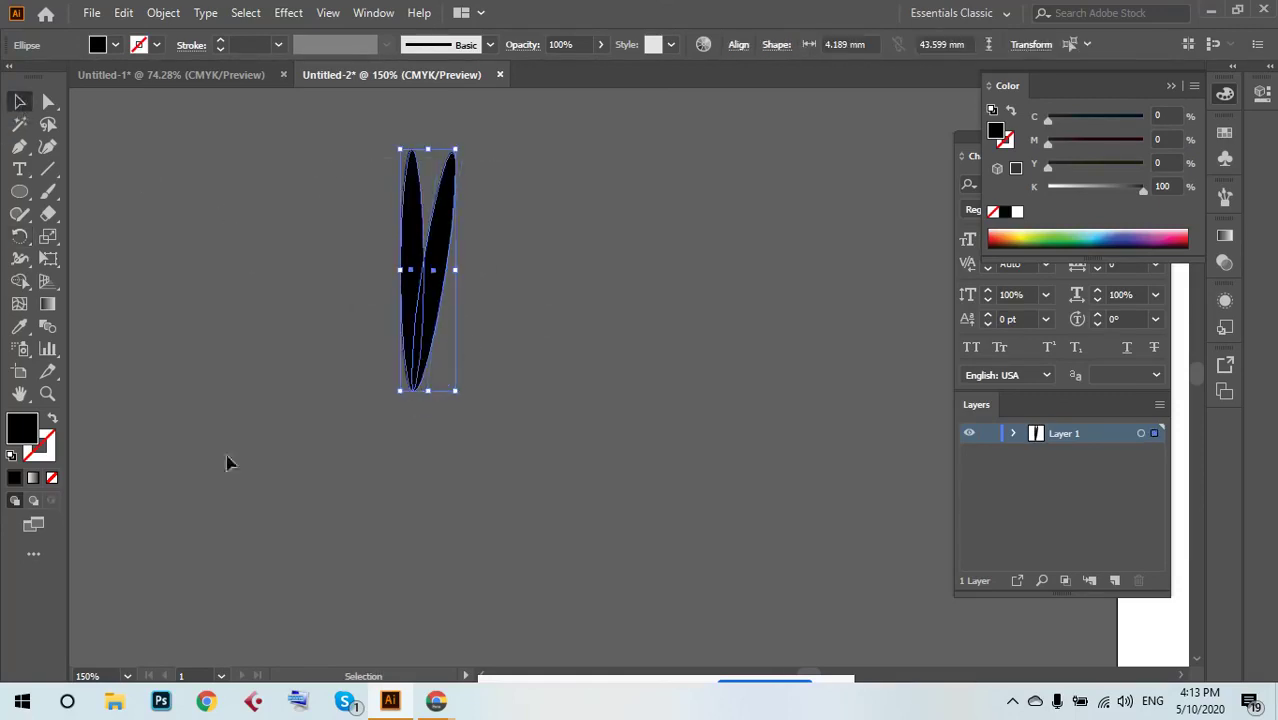
click(52, 418)
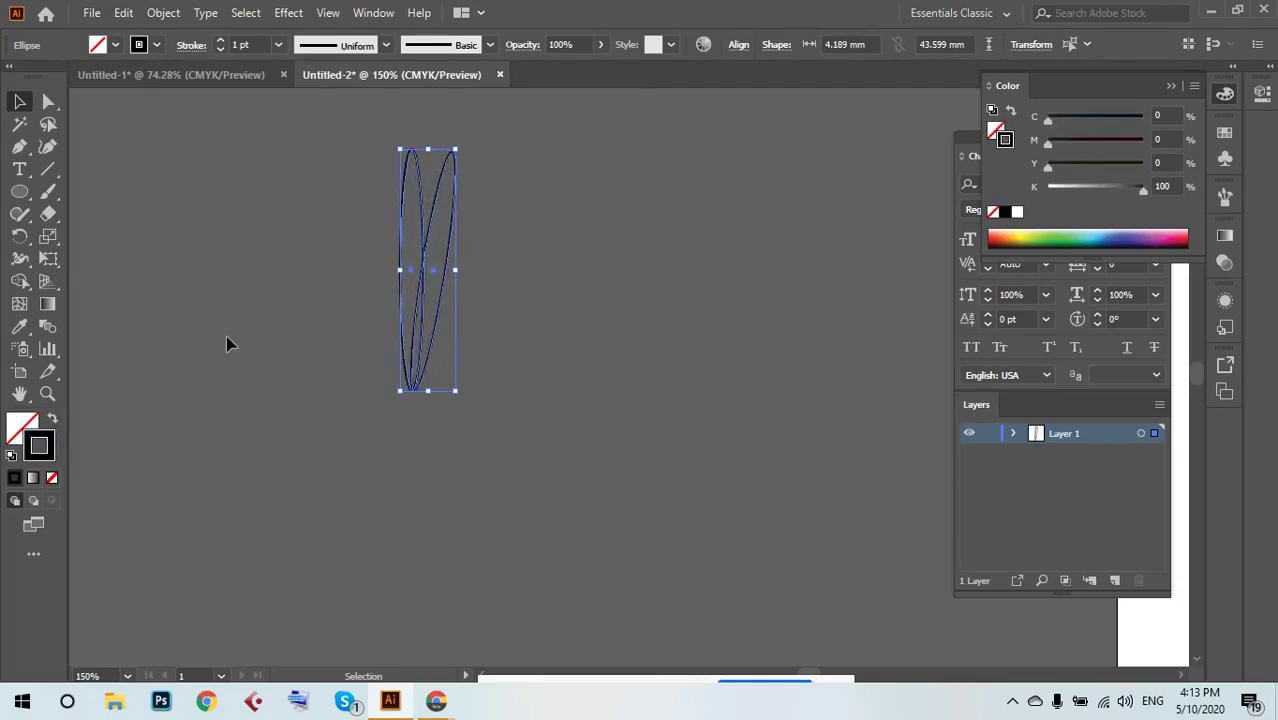
drag(275, 192, 541, 300)
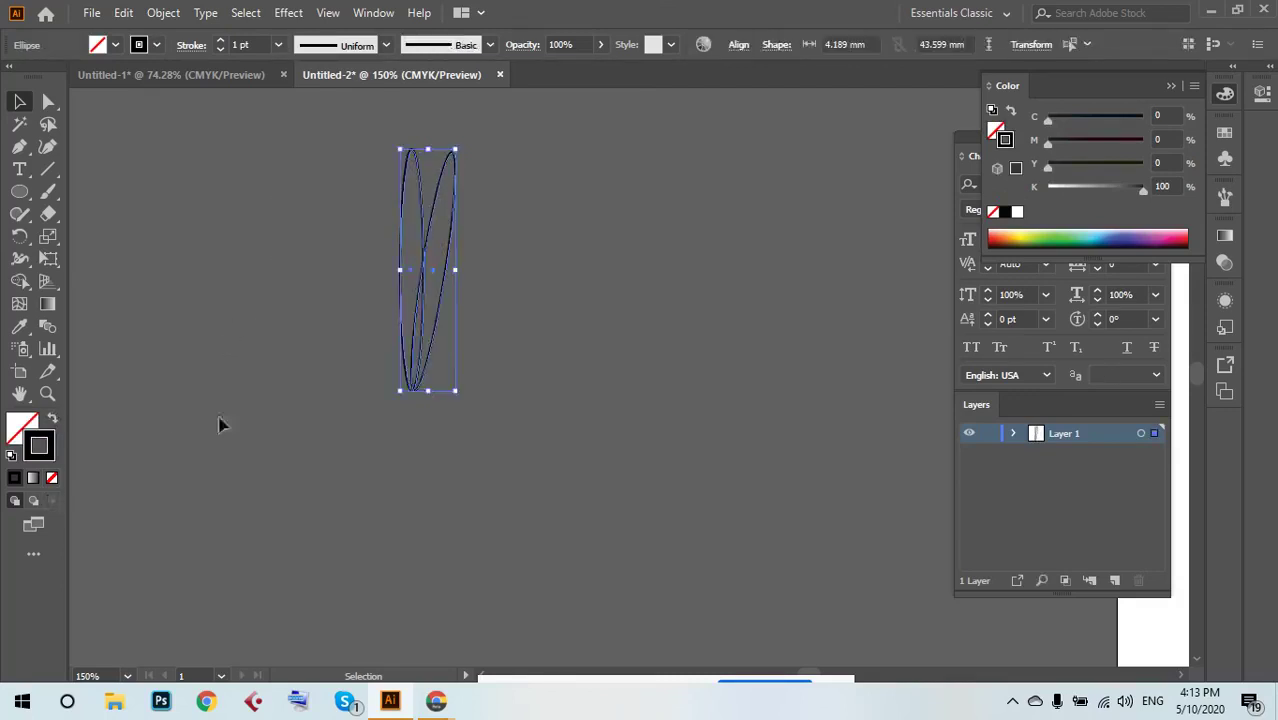
click(1017, 212)
click(622, 288)
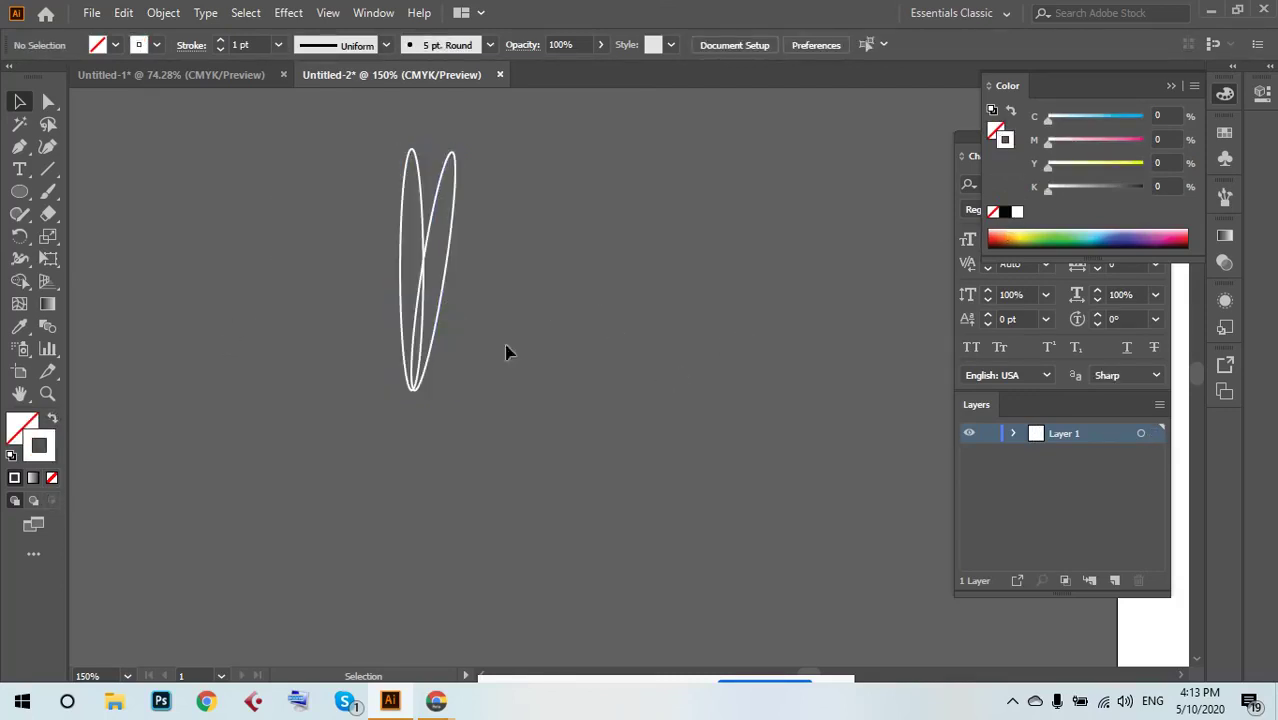
key(ctrl+minus)
key(ctrl+minus)
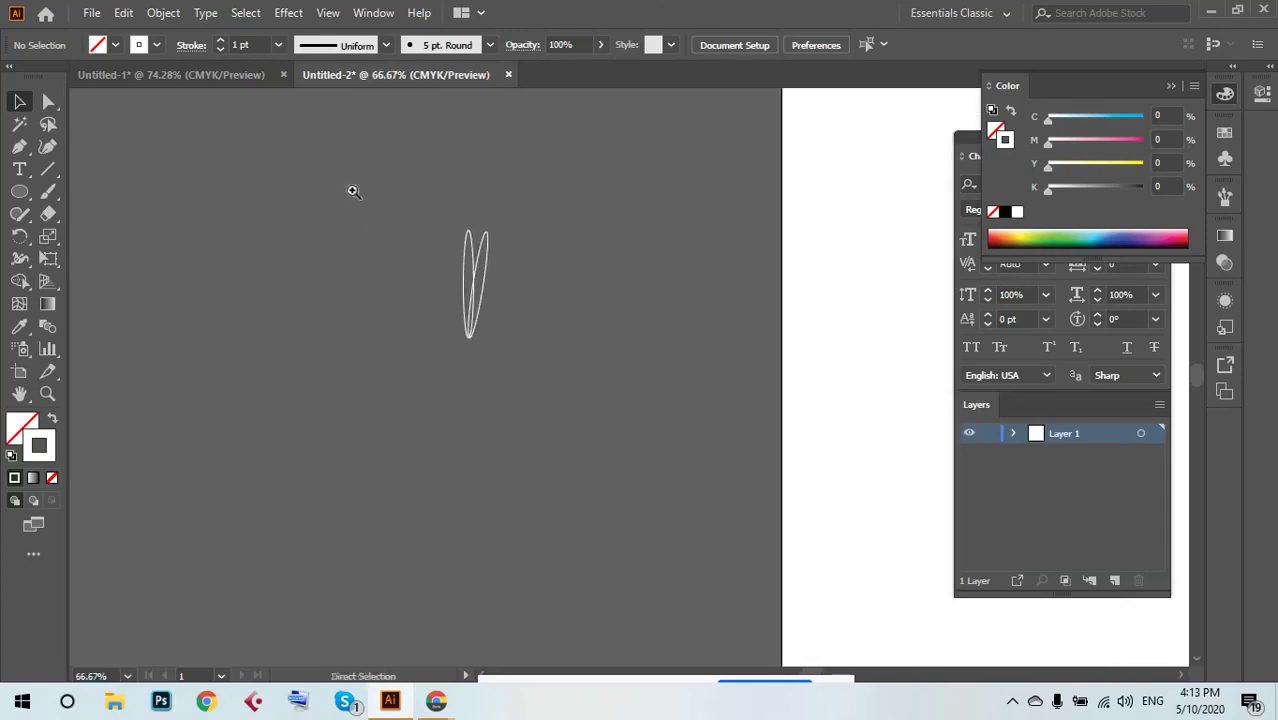
drag(349, 184, 662, 381)
key(ctrl+1)
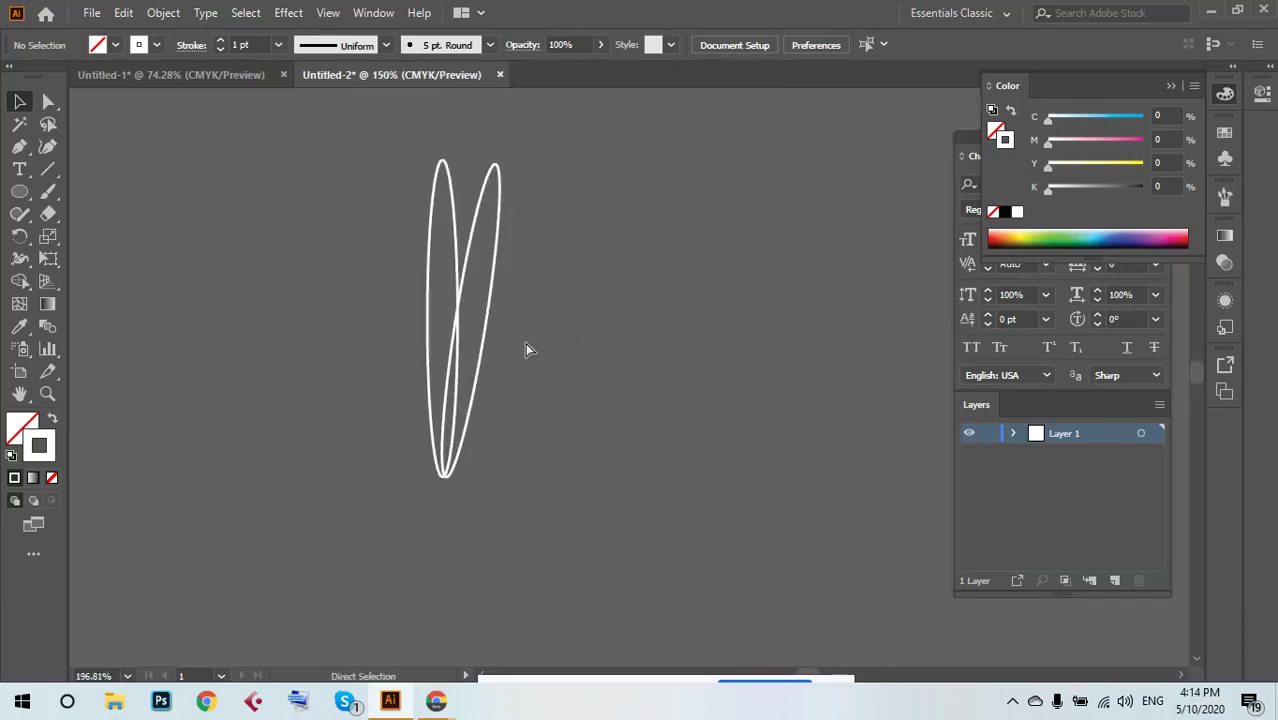
drag(618, 431, 539, 376)
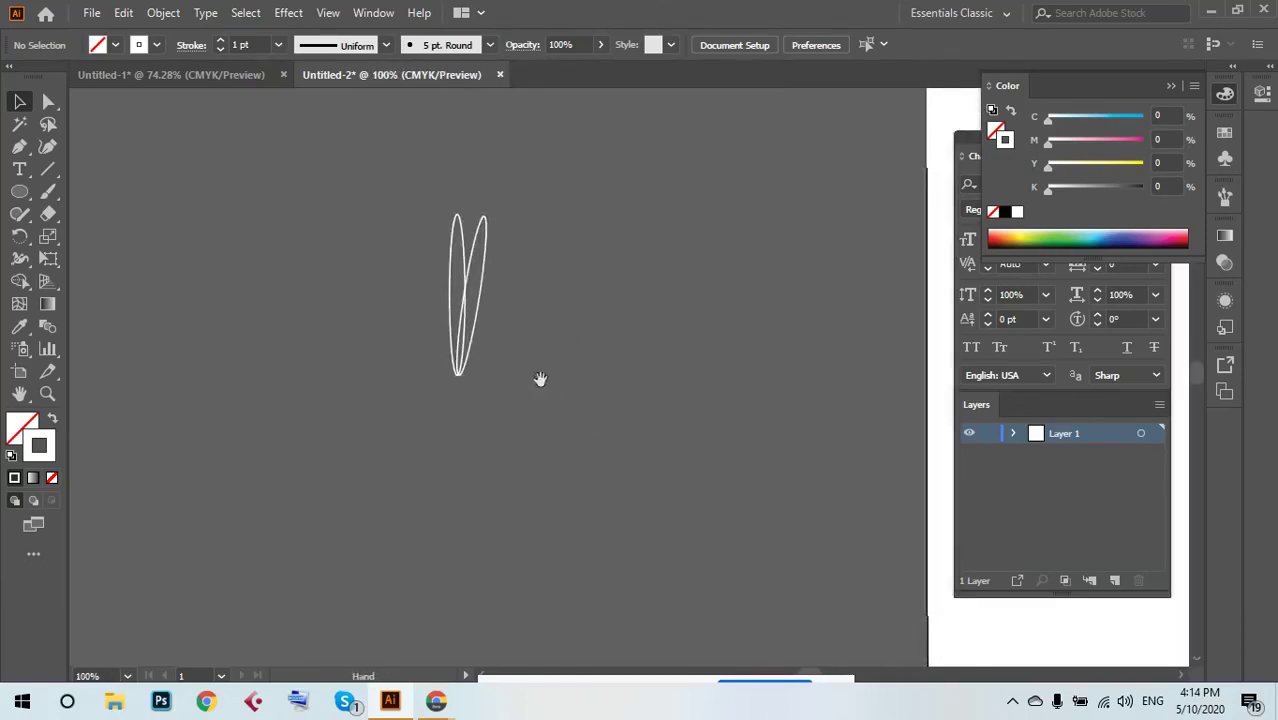
Repeat the rotated copy of the narrow ellipse clockwise around the pivot to build nearly half of the radial ring.
key(a)
click(488, 284)
key(ctrl+d)
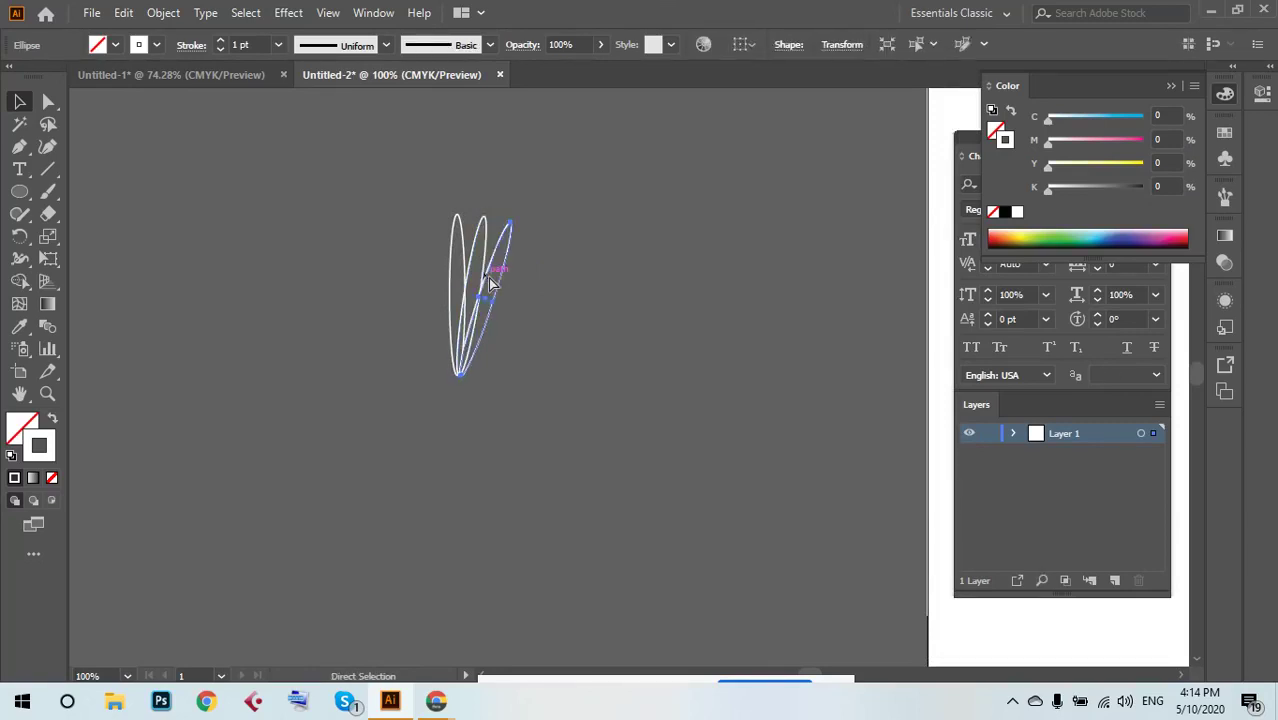
key(ctrl+d)
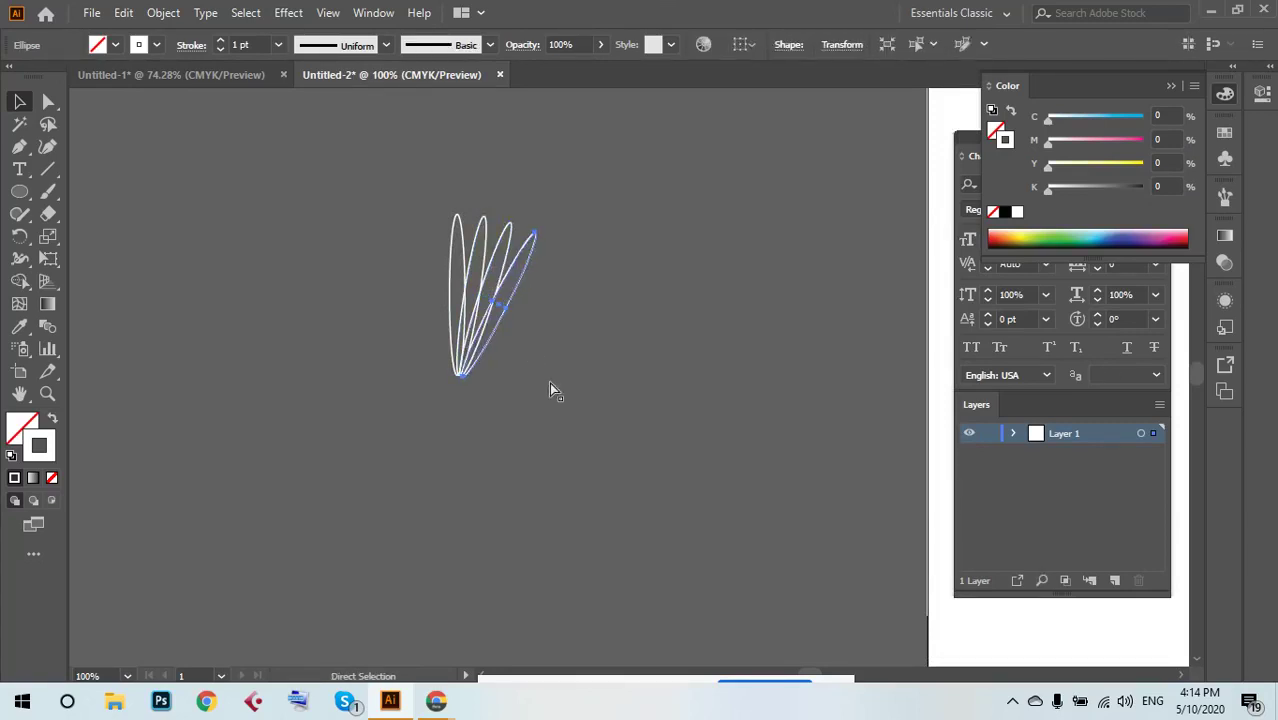
key(ctrl+d)
key(ctrl+d)
key(ctrl+d)
key(ctrl+d)
key(ctrl+d)
key(ctrl+d)
key(ctrl+d)
key(ctrl+d)
key(ctrl+d)
key(ctrl+d)
key(ctrl+d)
key(ctrl+d)
key(ctrl+d)
key(ctrl+d)
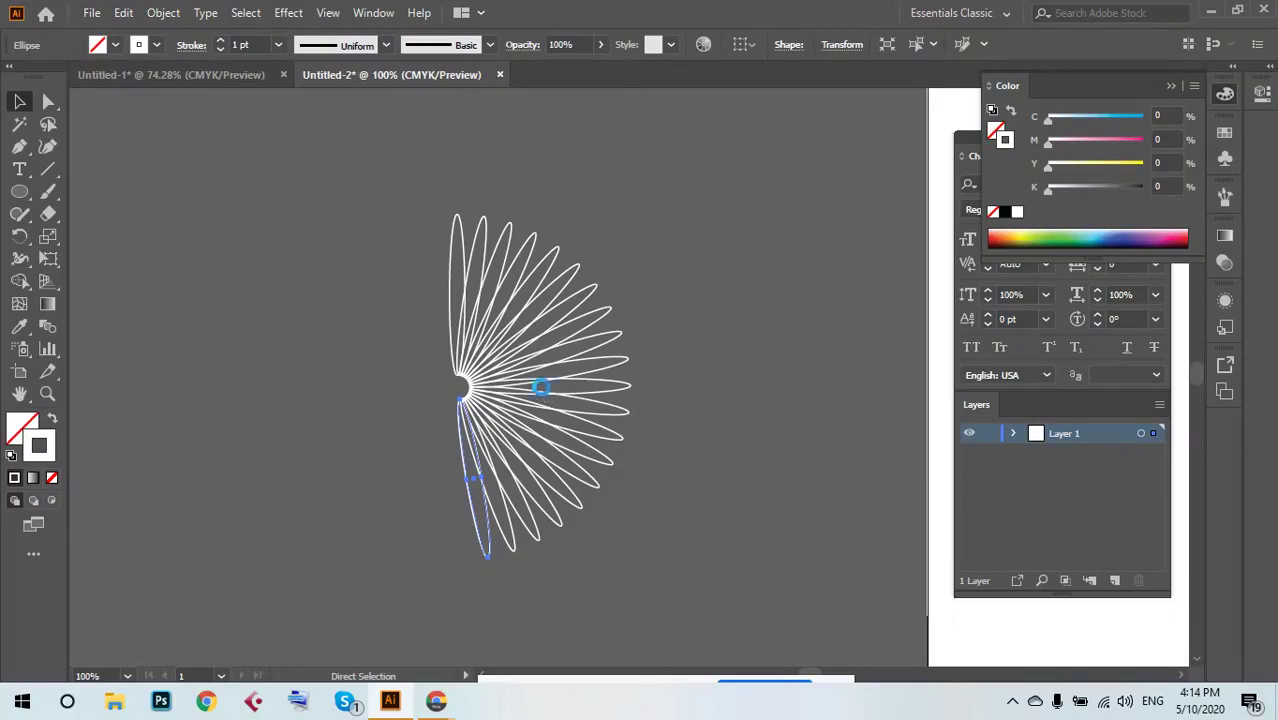
key(ctrl+s)
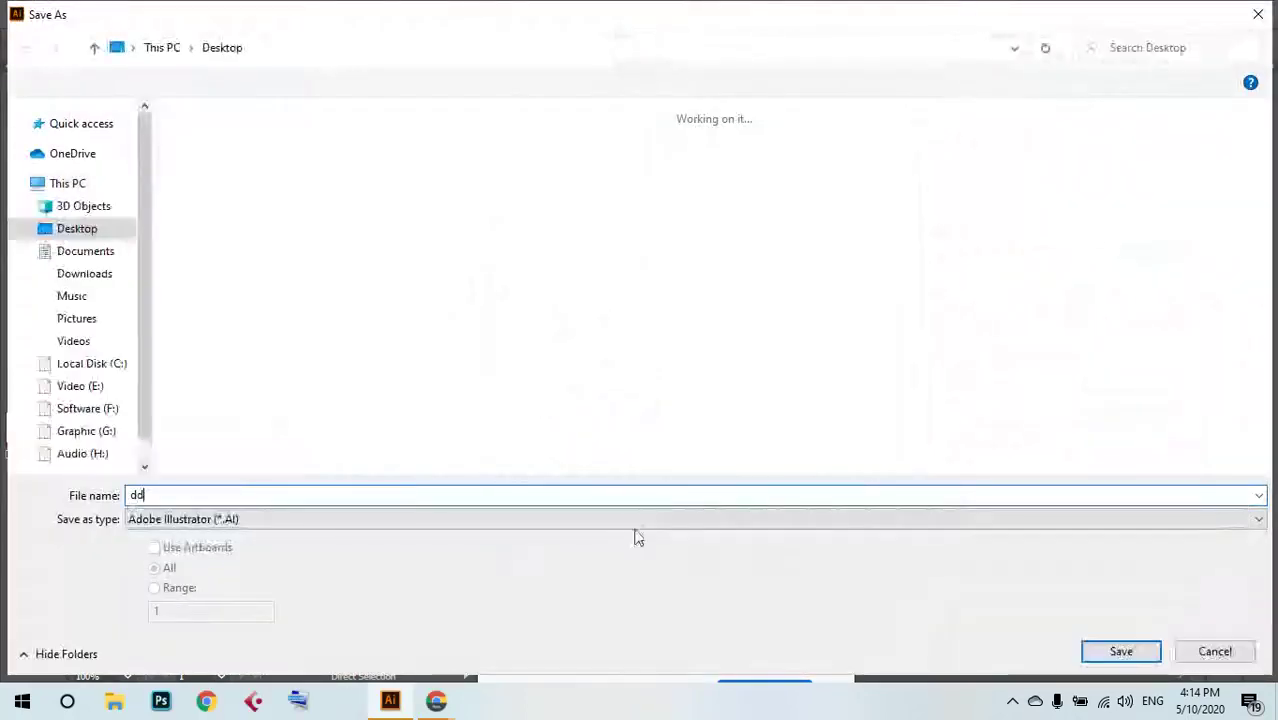
click(1212, 657)
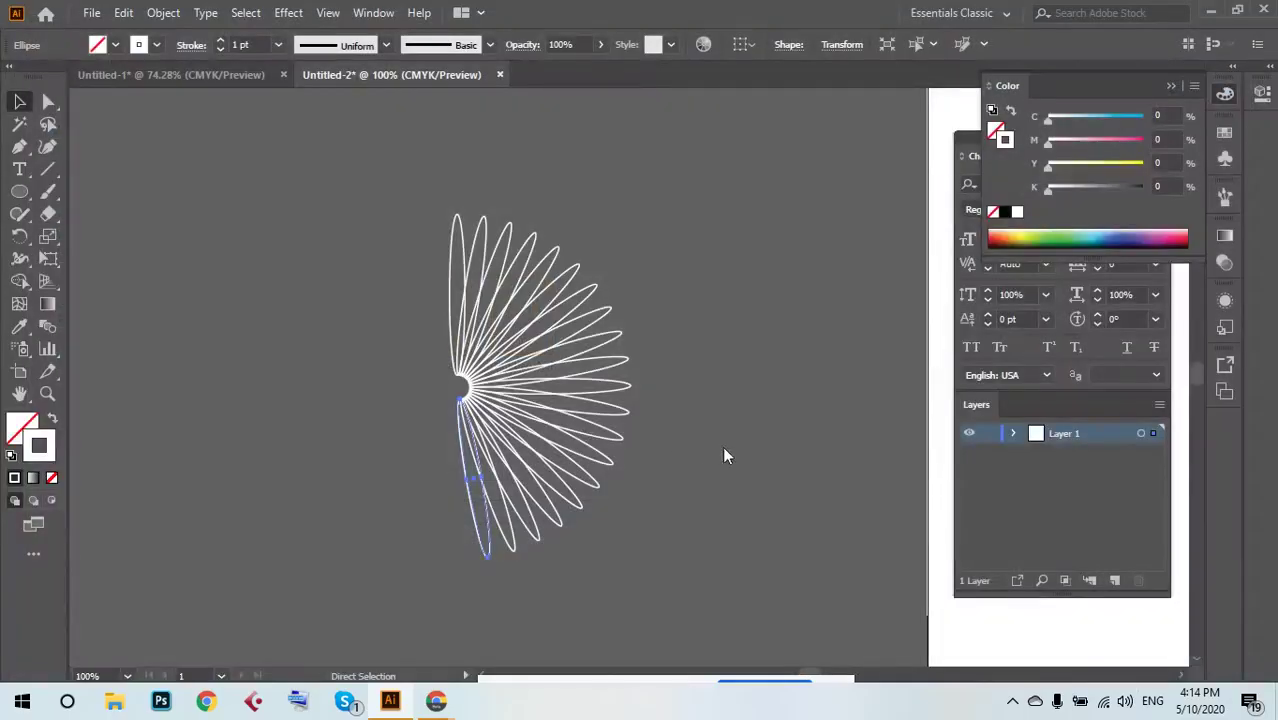
Continue repeating the rotated ellipse copy until the ring closes at the first ellipse, adjusting the final copies with undo and redo.
key(ctrl+d)
key(ctrl+d)
key(ctrl+d)
key(ctrl+d)
key(ctrl+d)
key(ctrl+d)
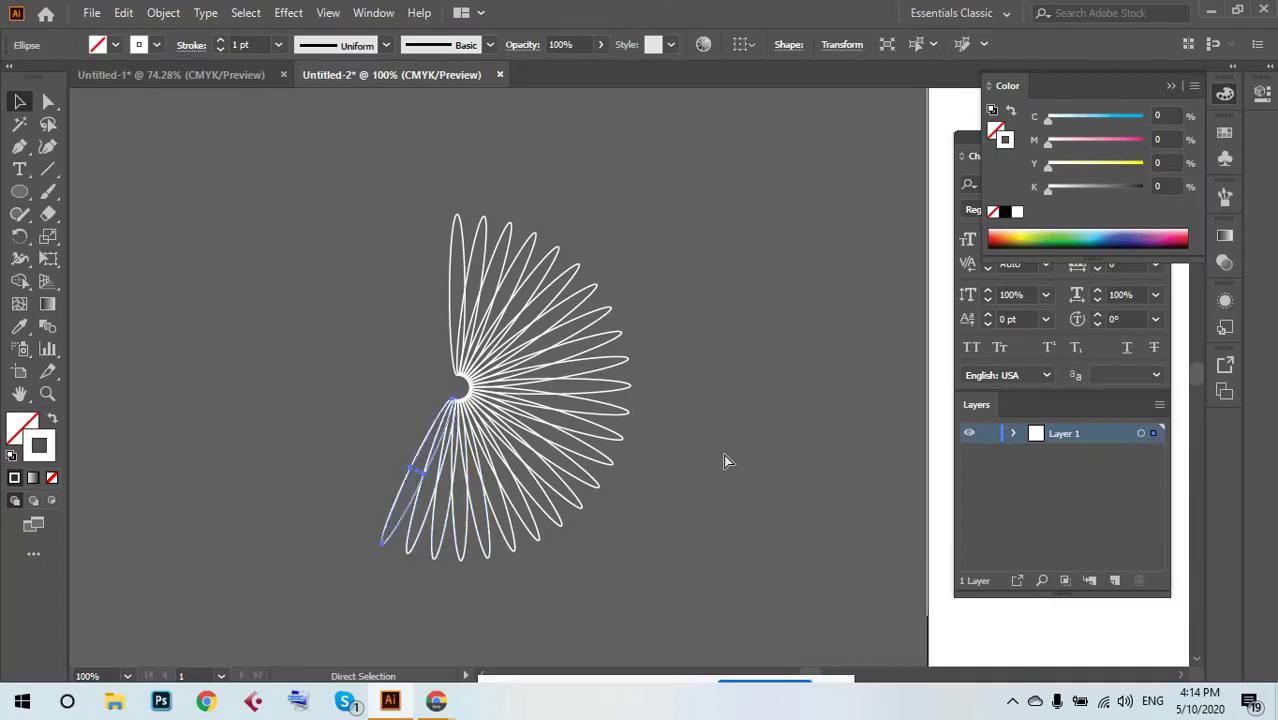
key(ctrl+d)
key(ctrl+d)
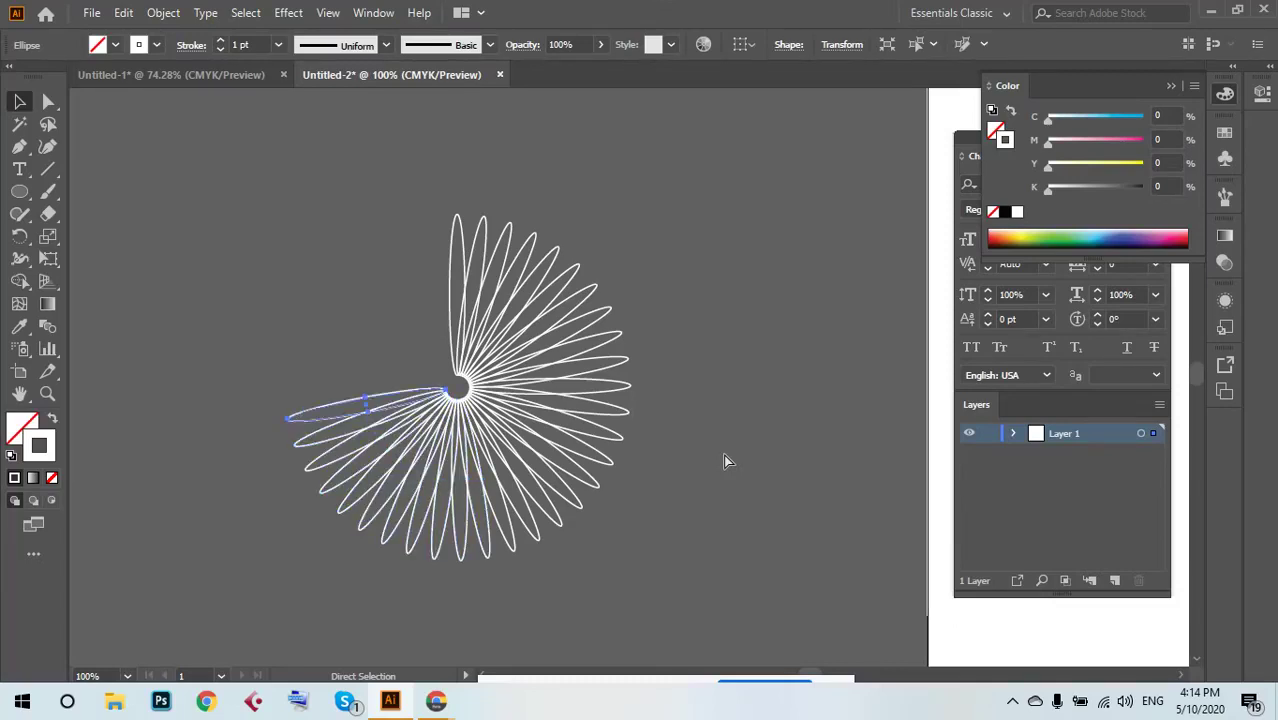
key(ctrl+d)
key(ctrl+d)
key(ctrl+d)
key(ctrl+d)
key(ctrl+d)
key(ctrl+d)
key(ctrl+d)
key(ctrl+d)
key(ctrl+d)
key(ctrl+z)
key(ctrl+z)
key(ctrl+z)
key(ctrl+z)
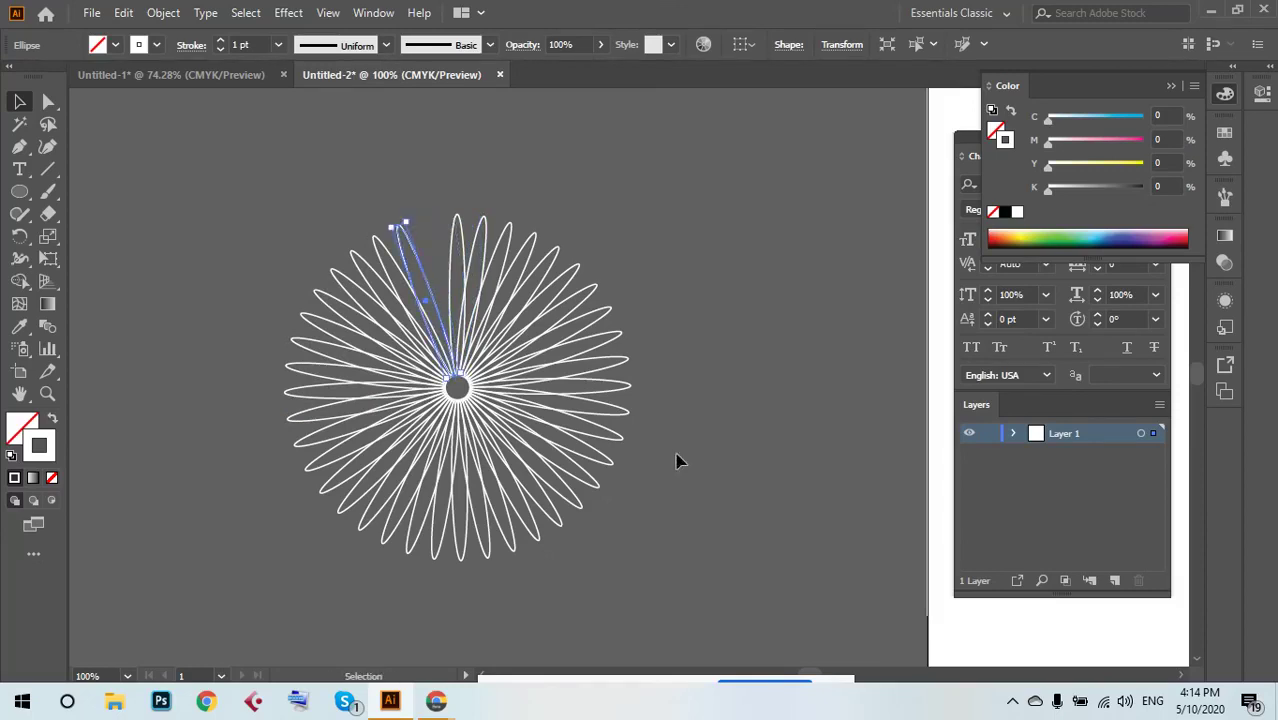
key(ctrl+shift+z)
key(ctrl+shift+z)
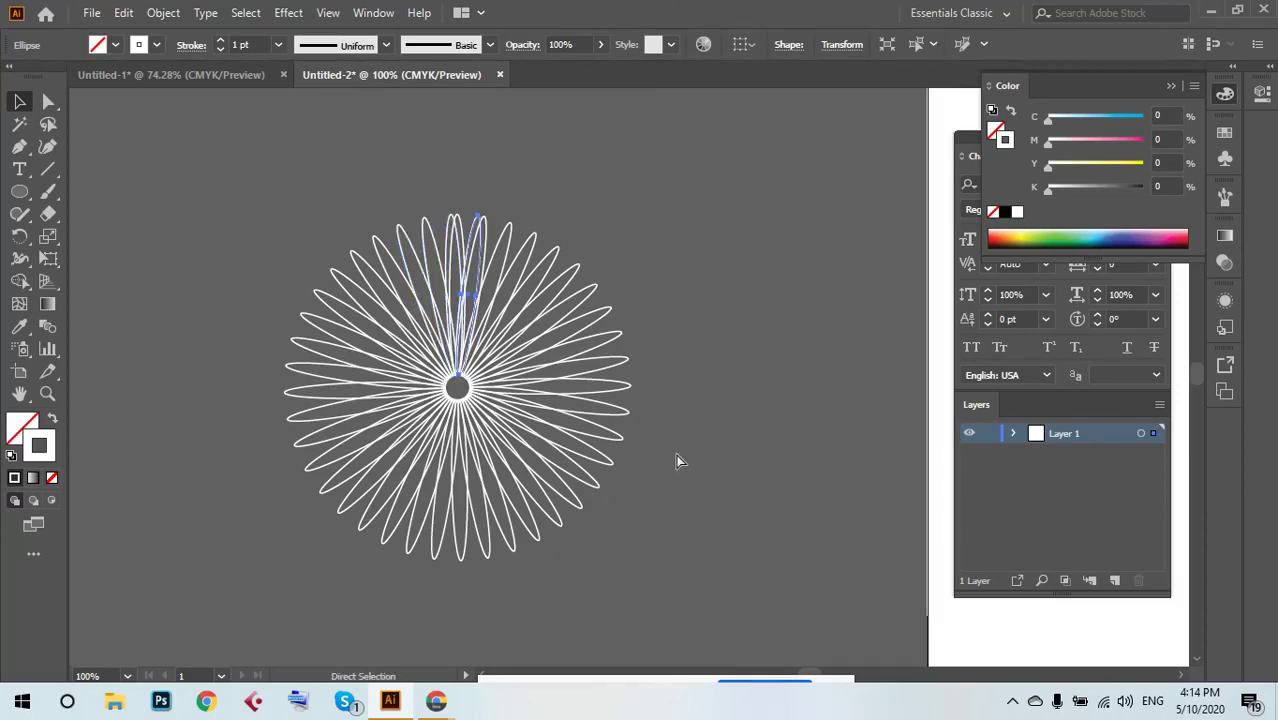
Add a second full round of rotated ellipse copies, slightly offset from the first, to make the radial pattern denser.
key(ctrl+d)
key(ctrl+d)
key(ctrl+d)
key(ctrl+d)
key(ctrl+d)
key(ctrl+d)
key(ctrl+d)
key(ctrl+d)
key(ctrl+d)
key(ctrl+d)
key(ctrl+d)
key(ctrl+d)
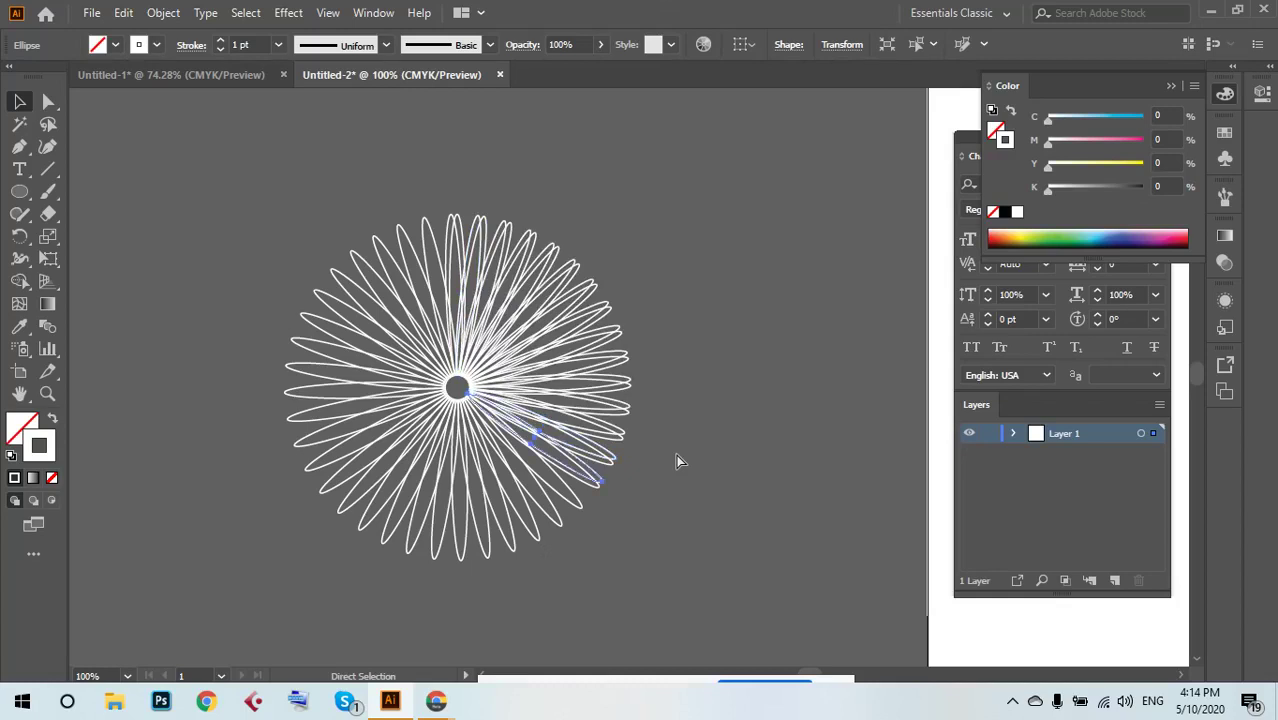
key(ctrl+d)
key(ctrl+d)
key(ctrl+d)
key(ctrl+d)
key(ctrl+d)
key(ctrl+d)
key(ctrl+d)
key(ctrl+d)
key(ctrl+d)
key(ctrl+d)
key(ctrl+d)
key(ctrl+d)
key(ctrl+d)
key(ctrl+d)
key(ctrl+d)
key(ctrl+d)
key(ctrl+d)
key(ctrl+d)
key(ctrl+d)
key(ctrl+d)
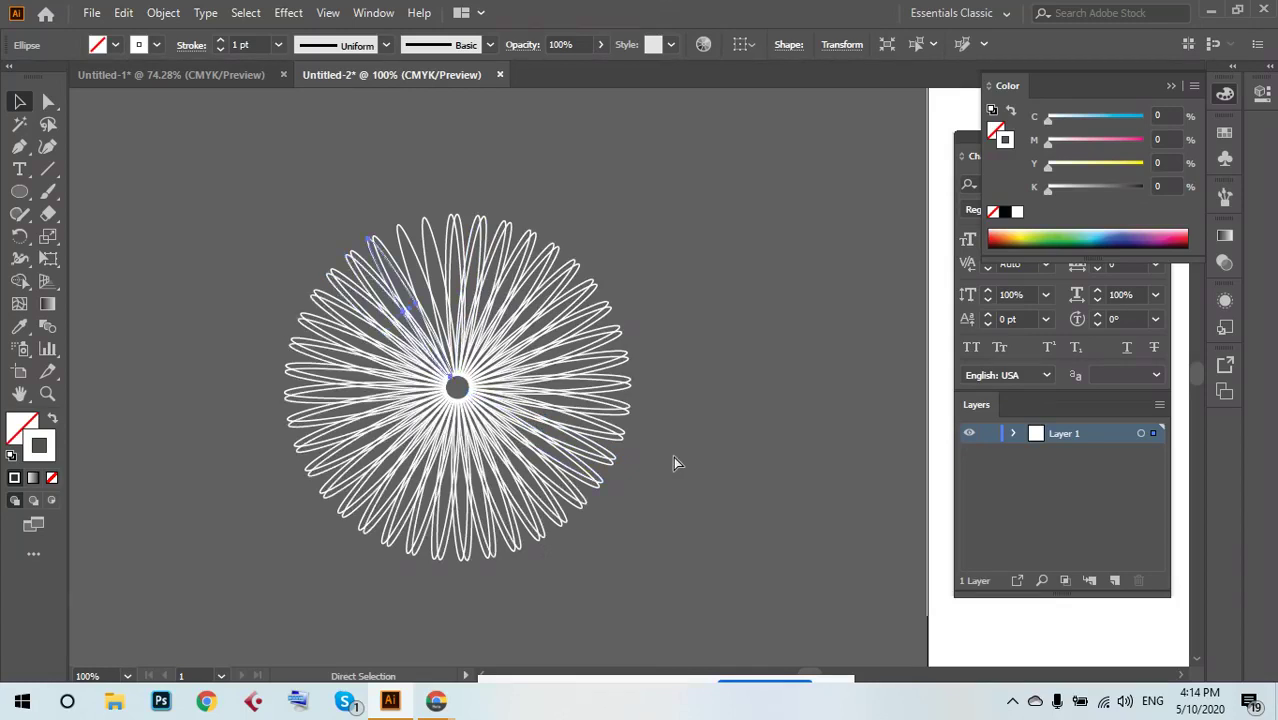
key(ctrl+d)
key(ctrl+d)
key(ctrl+d)
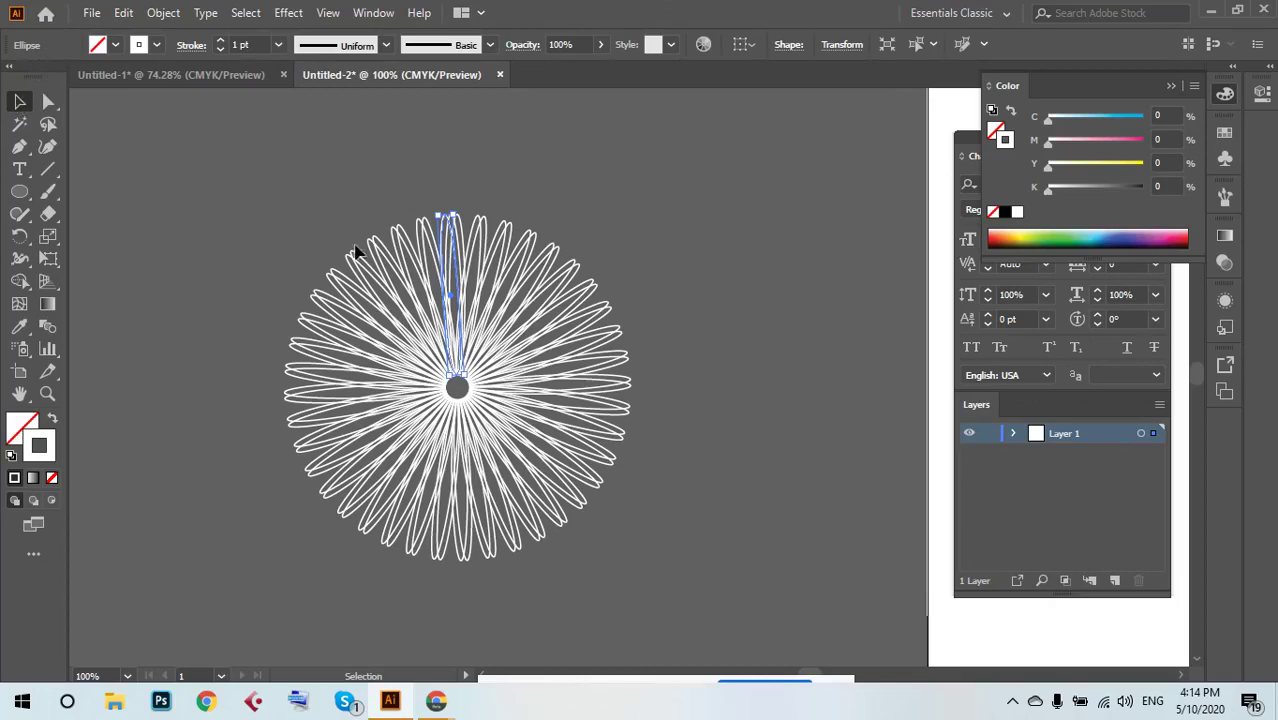
Select the whole radial ellipse pattern and delete it.
drag(213, 179, 745, 566)
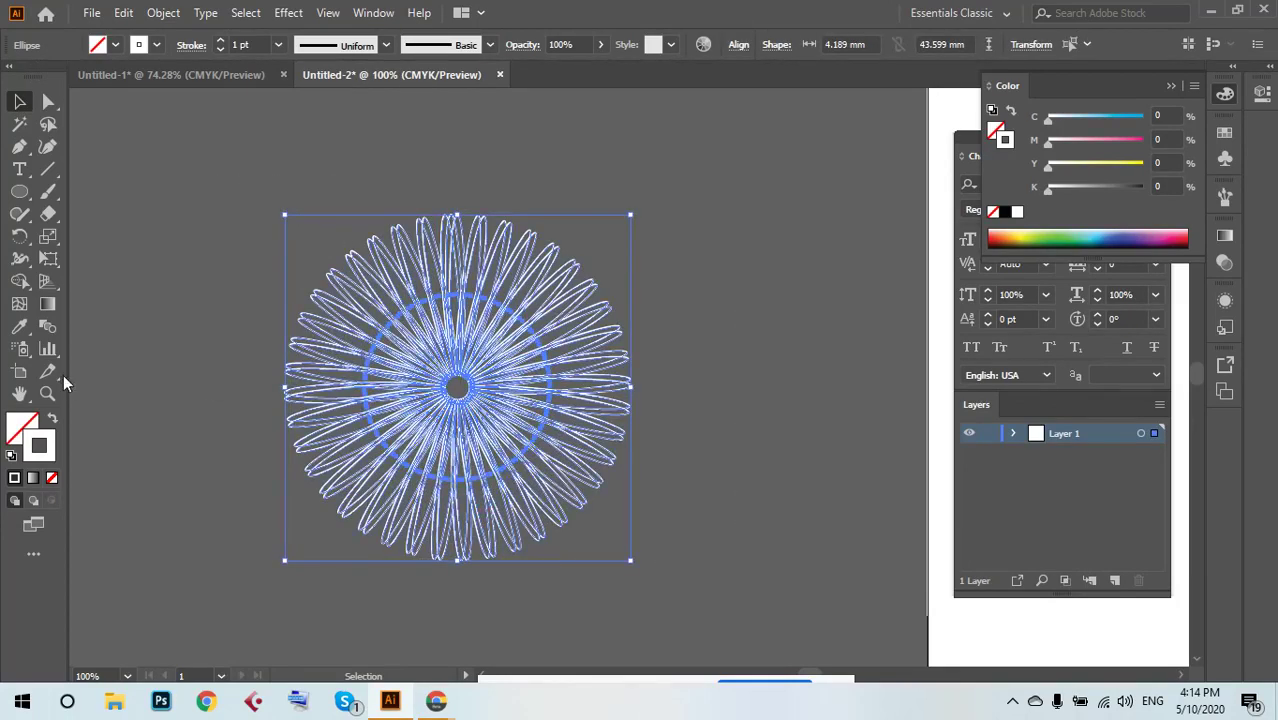
key(Delete)
key(ctrl+minus)
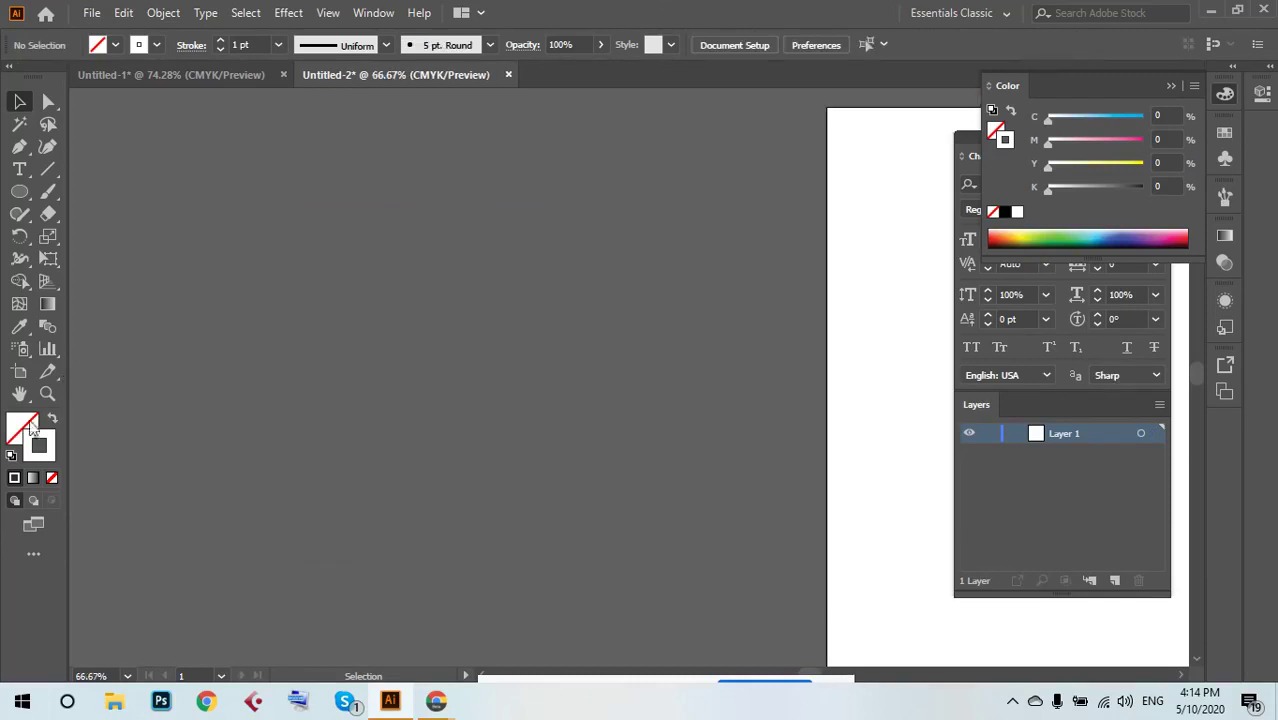
Draw a wider upright ellipse with a white outline and no fill on the empty canvas beside the artboard.
click(19, 191)
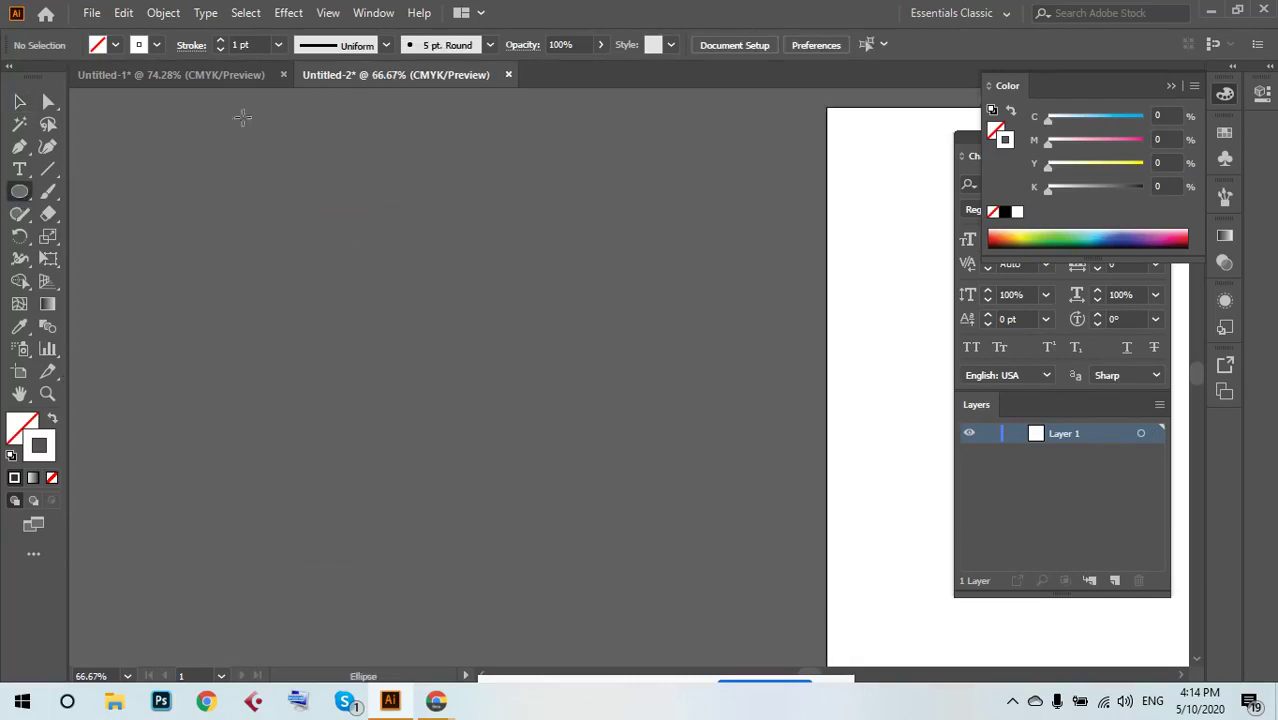
drag(242, 117, 432, 395)
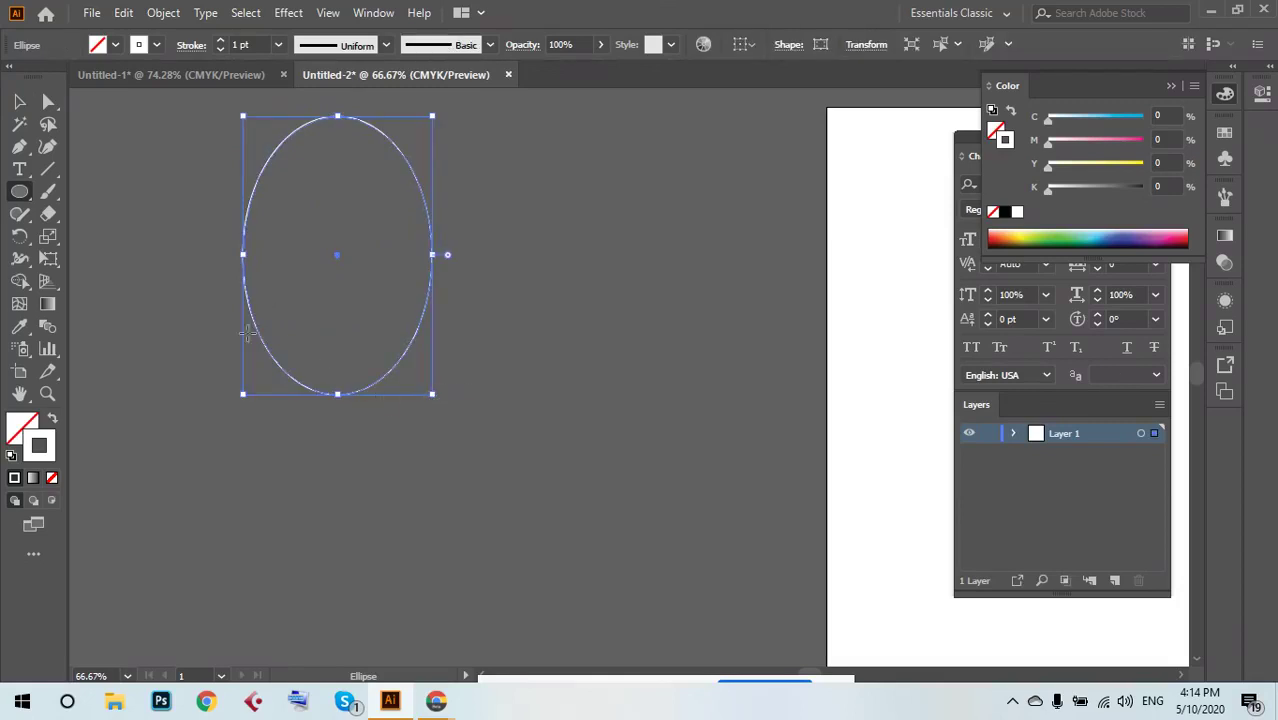
key(v)
click(256, 282)
key(ctrl+minus)
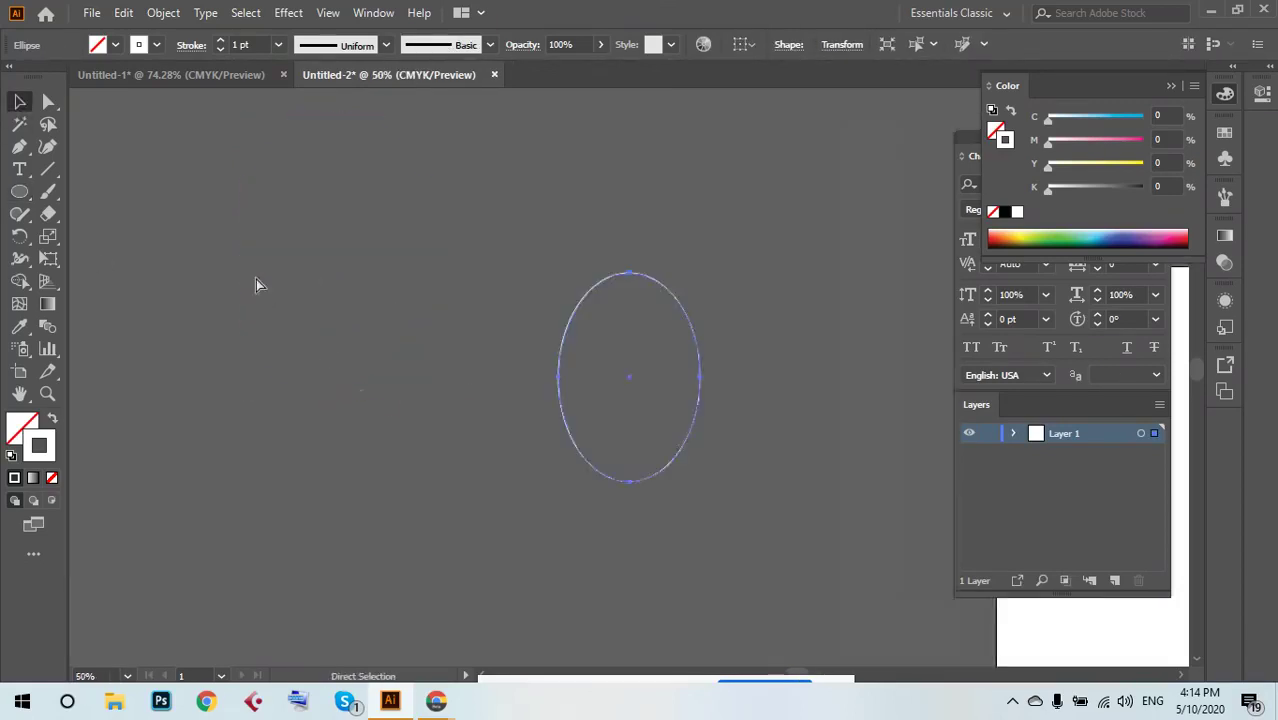
drag(588, 422, 469, 241)
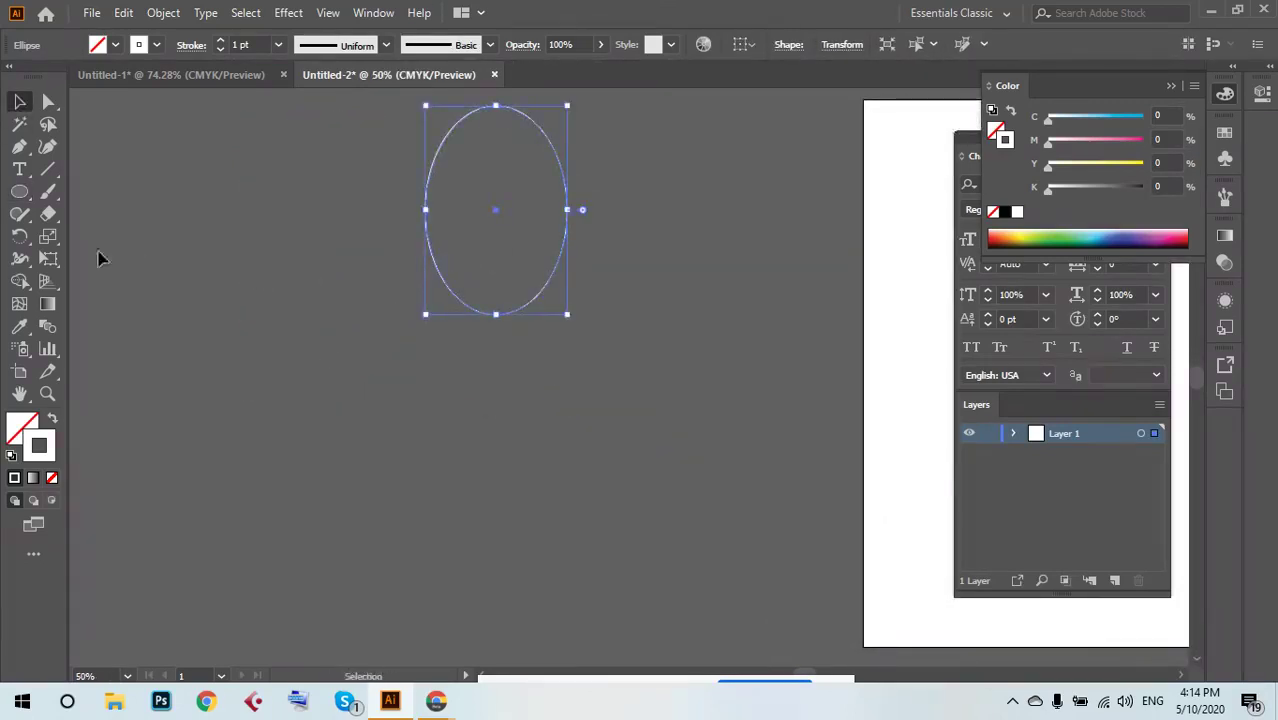
Rotate a copy of the wide ellipse slightly clockwise around a pivot placed just below its lower edge.
click(22, 237)
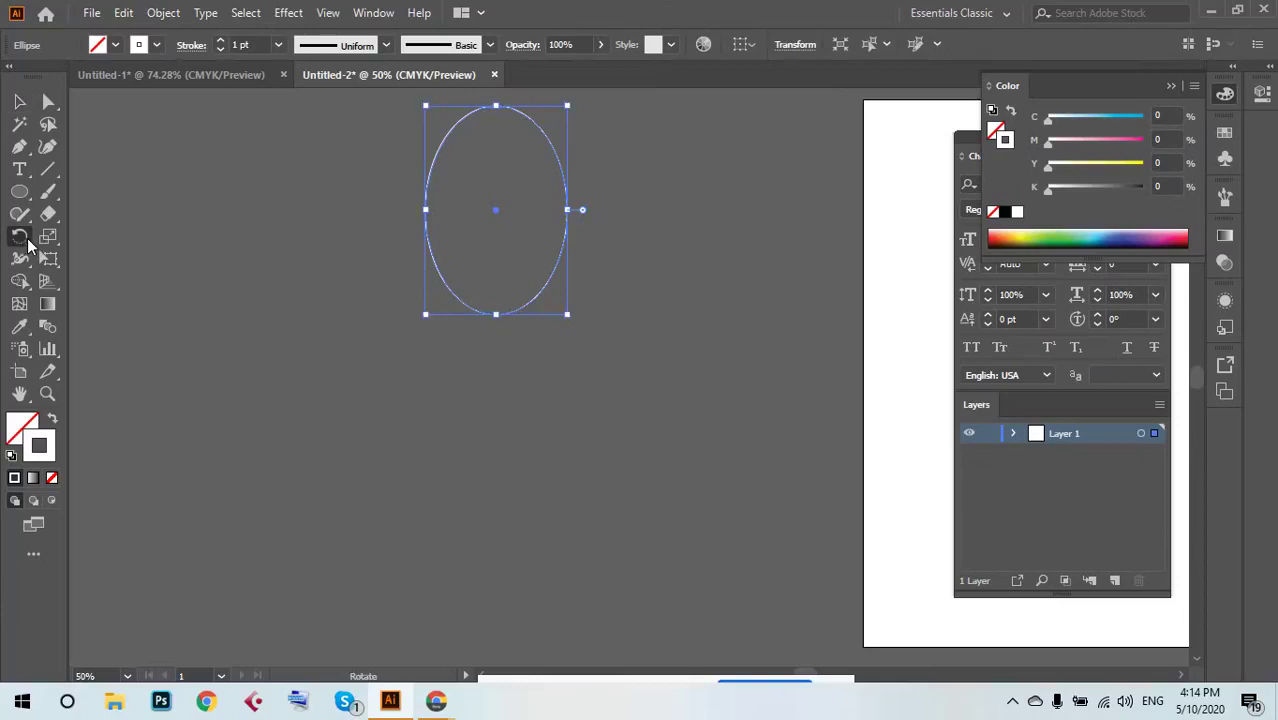
click(497, 331)
drag(565, 258, 579, 261)
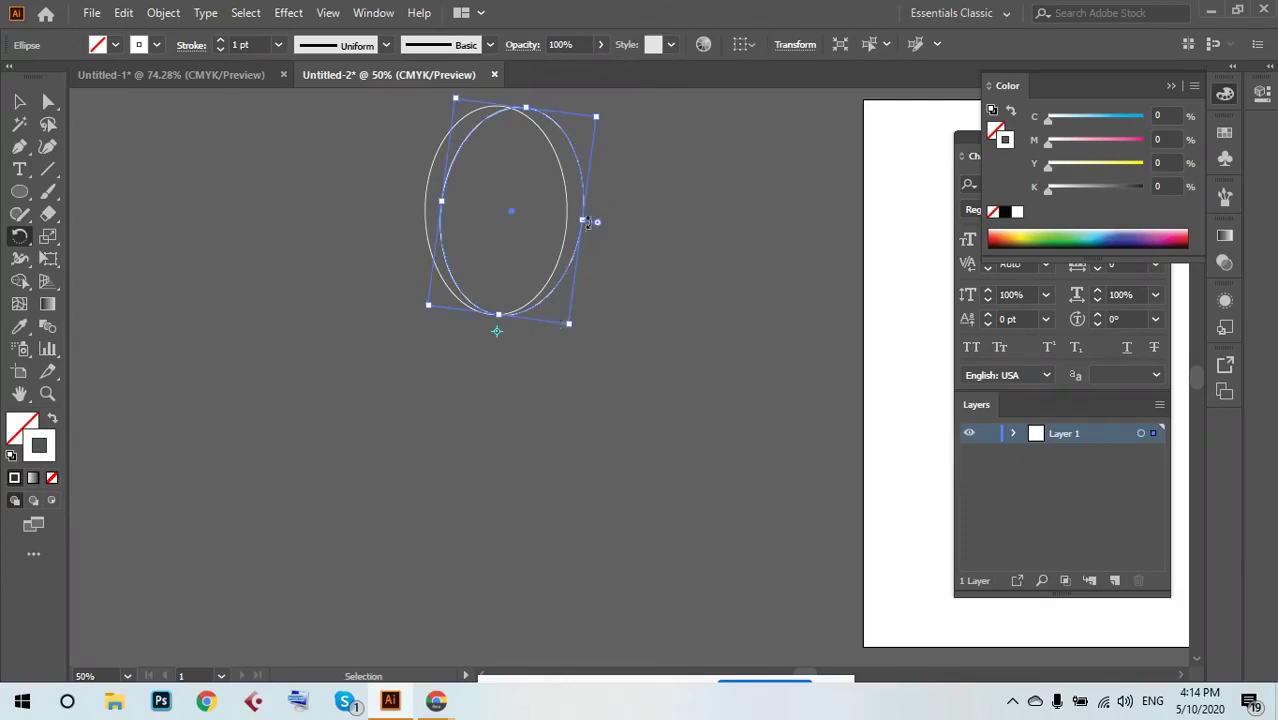
Repeat the rotated copy of the wide ellipse clockwise around the pivot to build about half of the radial pattern.
key(ctrl+d)
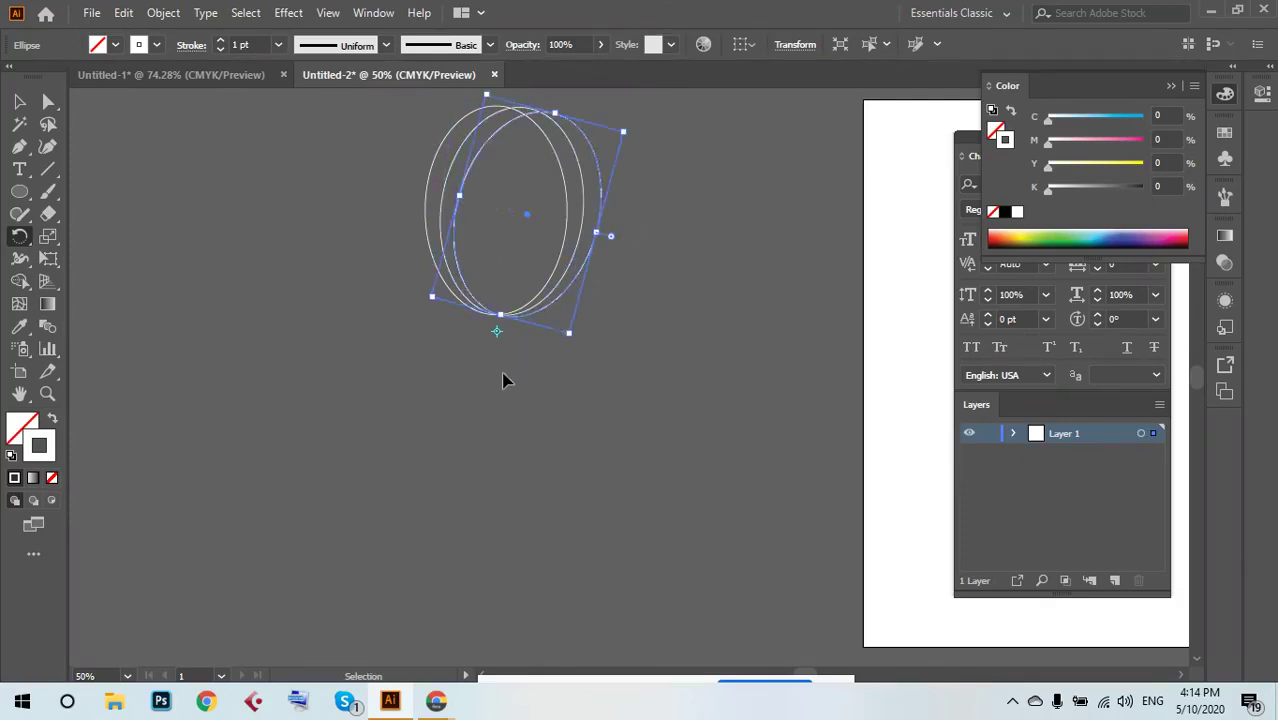
key(ctrl+d)
key(ctrl+d)
key(ctrl+d)
key(ctrl+d)
key(ctrl+d)
key(ctrl+d)
key(ctrl+d)
key(ctrl+d)
key(ctrl+d)
key(ctrl+d)
key(ctrl+d)
key(ctrl+d)
key(ctrl+d)
key(ctrl+d)
key(ctrl+d)
key(ctrl+d)
key(ctrl+d)
key(ctrl+d)
key(ctrl+d)
key(ctrl+d)
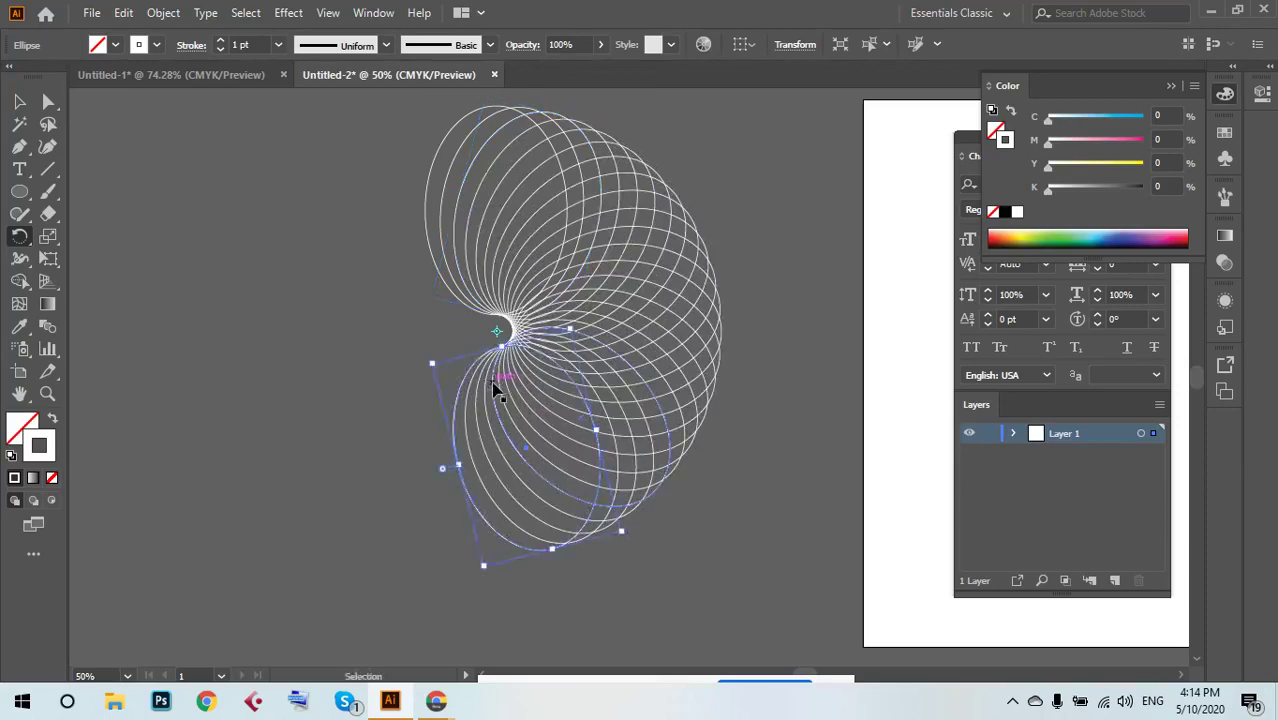
key(ctrl+s)
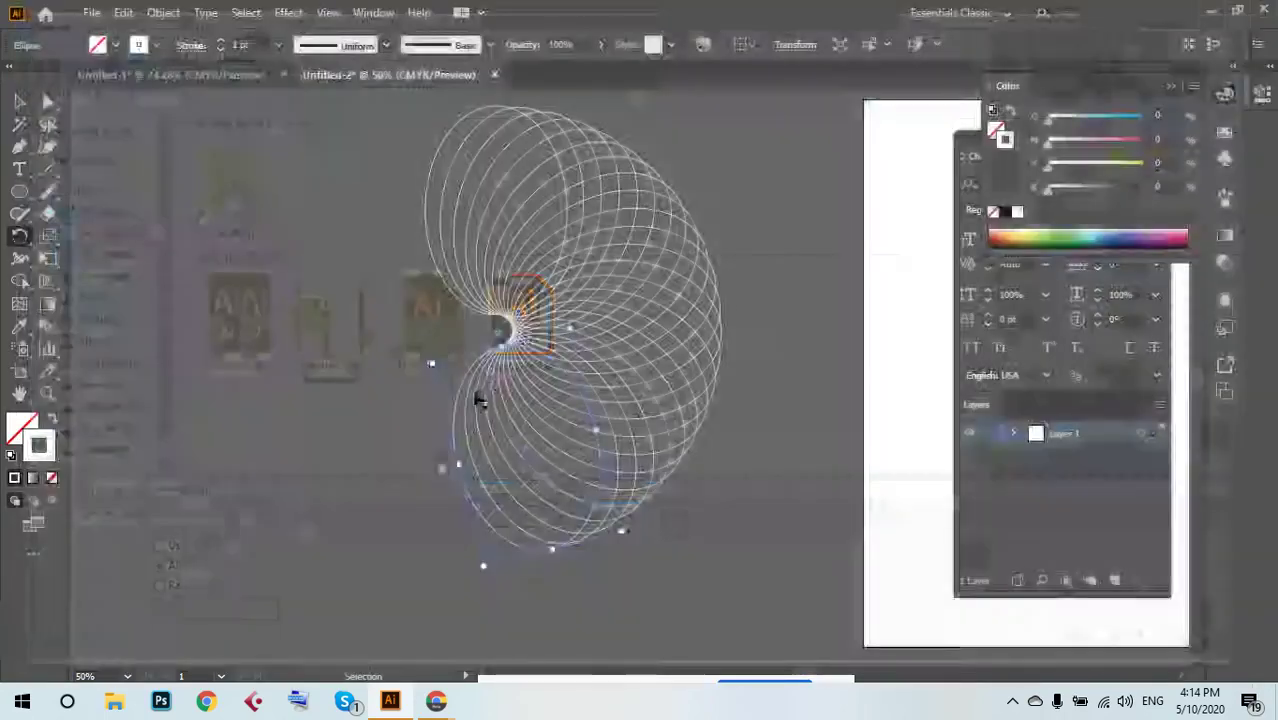
Continue repeating the rotated wide ellipse copy until the copies form a complete circle around the pivot.
key(ctrl+d)
key(ctrl+d)
key(ctrl+d)
key(ctrl+d)
key(ctrl+d)
key(ctrl+d)
key(ctrl+d)
key(ctrl+d)
key(ctrl+d)
key(ctrl+d)
key(ctrl+d)
key(ctrl+d)
key(ctrl+d)
key(ctrl+d)
key(ctrl+d)
key(ctrl+d)
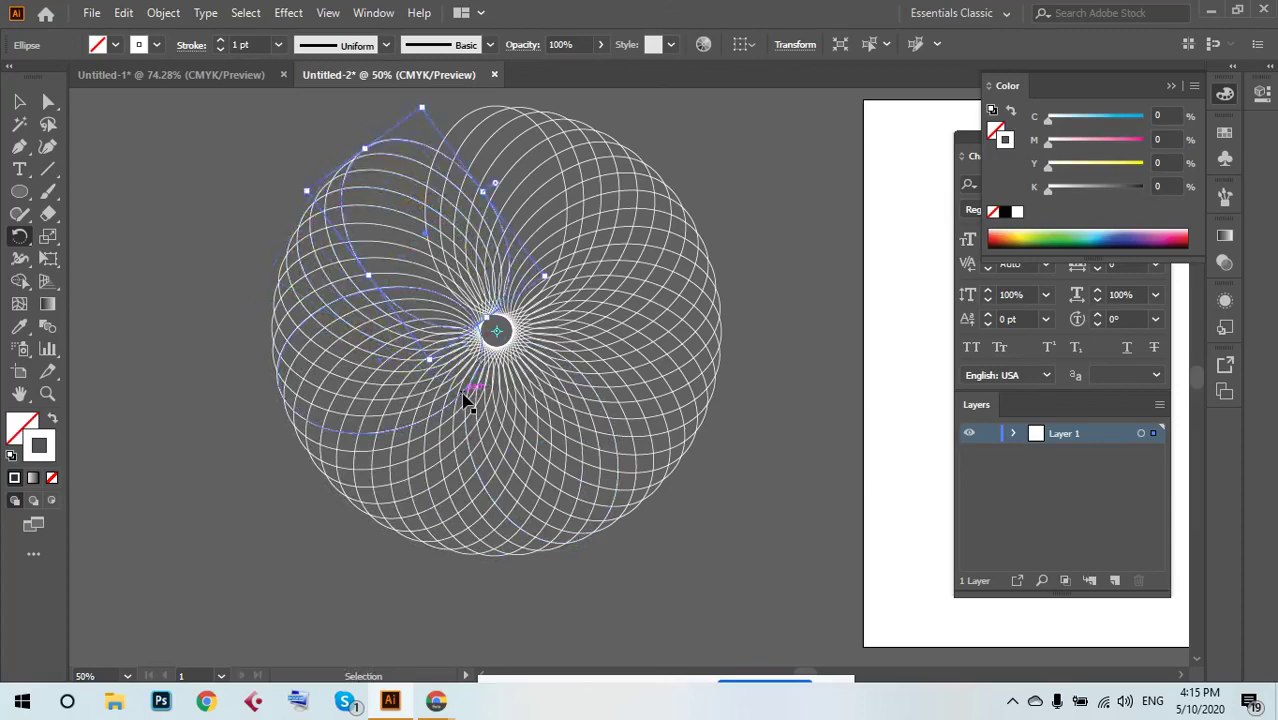
key(ctrl+d)
key(ctrl+d)
key(ctrl+d)
key(ctrl+d)
Keep repeating the rotated wide ellipse copy around the pivot for another full turn to make the radial pattern denser.
key(ctrl+d)
key(ctrl+d)
key(ctrl+d)
key(ctrl+d)
key(ctrl+d)
key(ctrl+d)
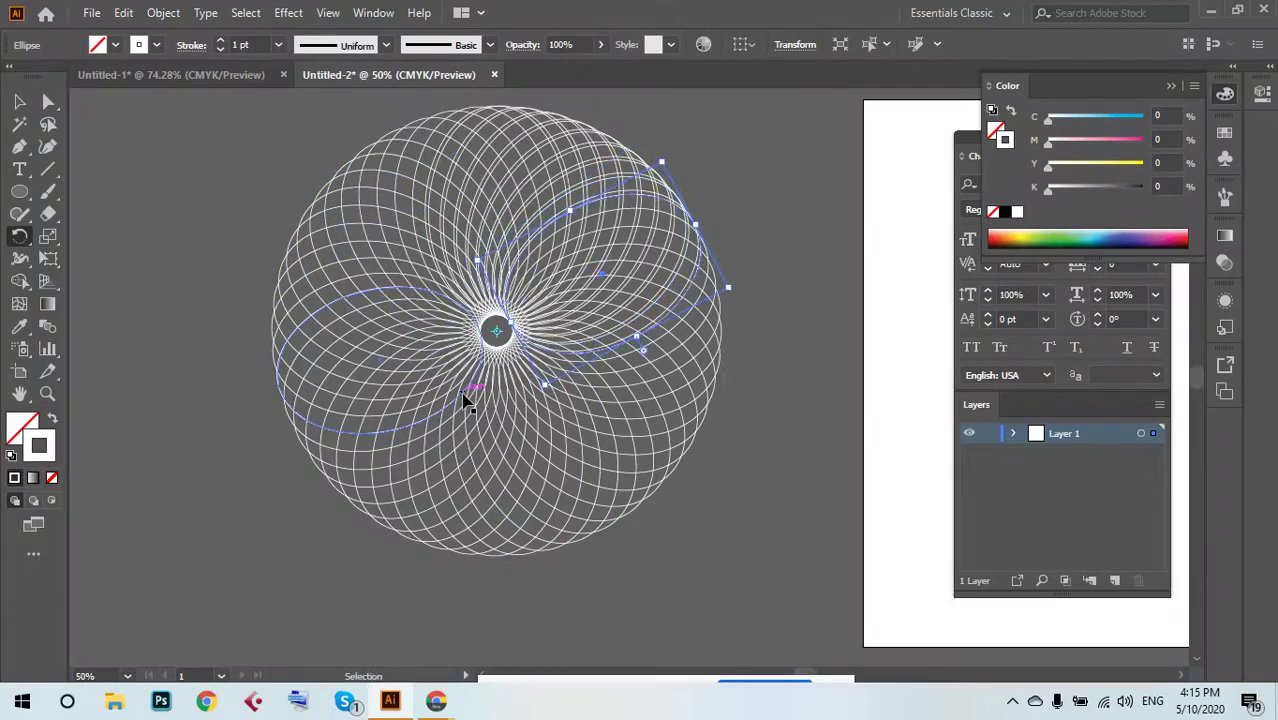
key(ctrl+d)
key(ctrl+d)
key(ctrl+d)
key(ctrl+d)
key(ctrl+d)
key(ctrl+d)
key(ctrl+d)
key(ctrl+d)
key(ctrl+d)
key(ctrl+d)
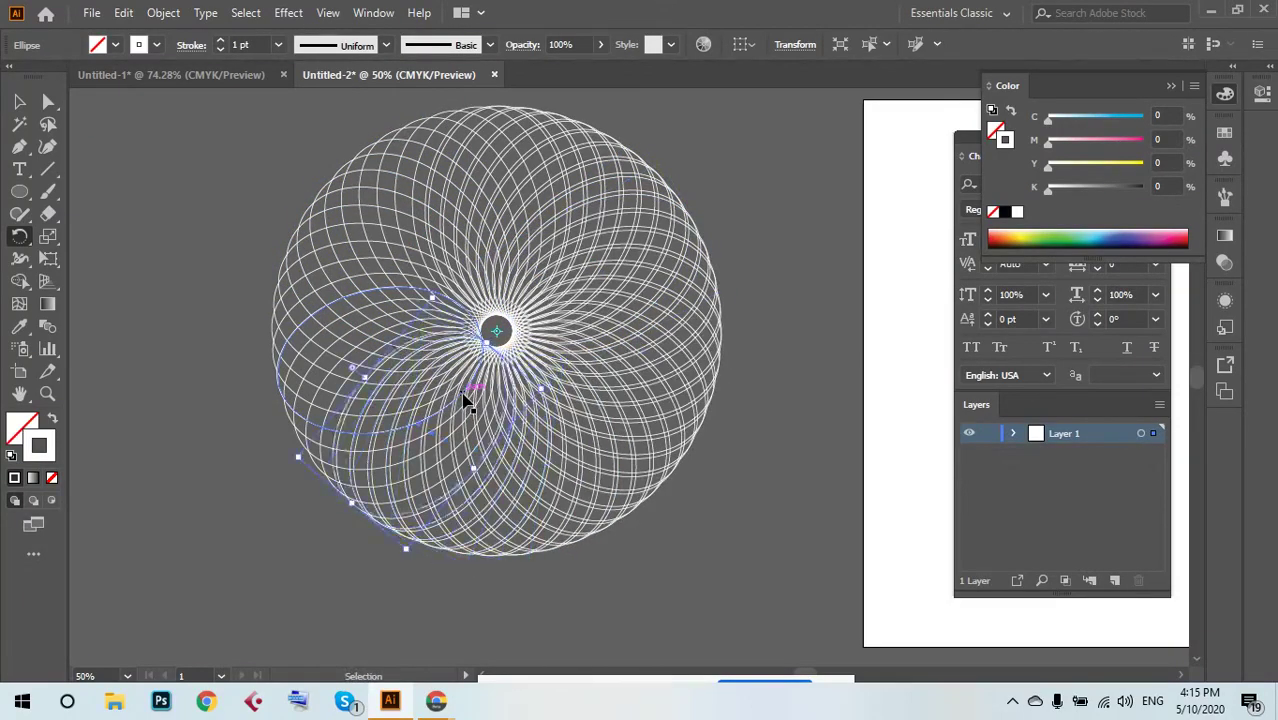
key(ctrl+d)
key(ctrl+d)
key(ctrl+d)
key(ctrl+d)
key(ctrl+d)
key(ctrl+d)
key(ctrl+d)
key(ctrl+d)
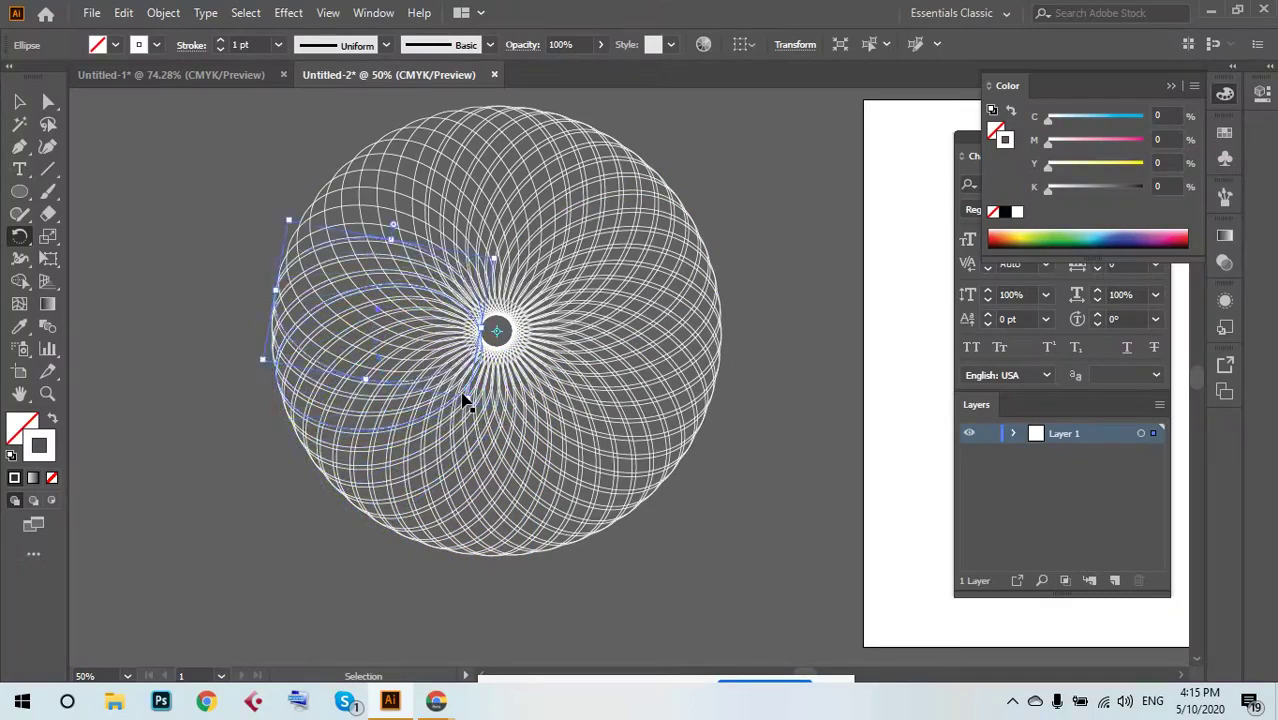
key(ctrl+d)
key(ctrl+d)
key(ctrl+d)
key(ctrl+d)
key(ctrl+d)
key(ctrl+d)
key(ctrl+d)
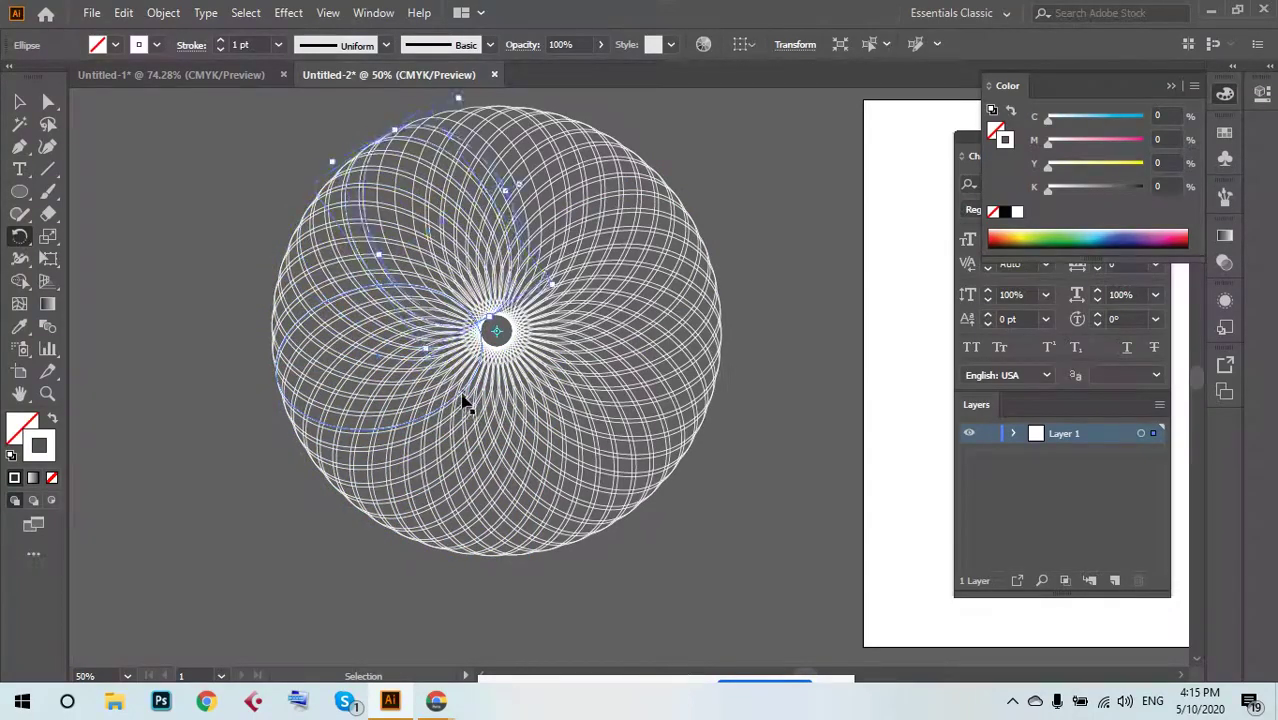
key(ctrl+d)
Select all ellipses of the radial pattern and delete them to clear the canvas beside the artboard.
click(19, 101)
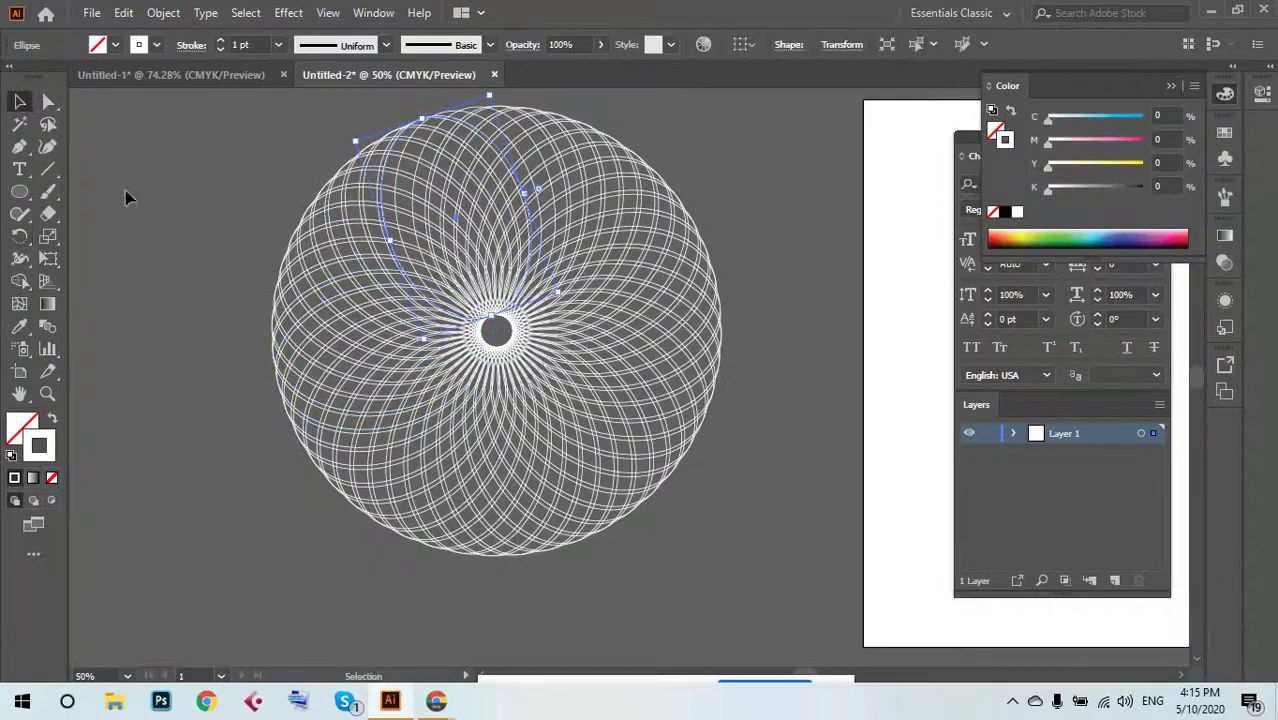
drag(232, 130, 744, 574)
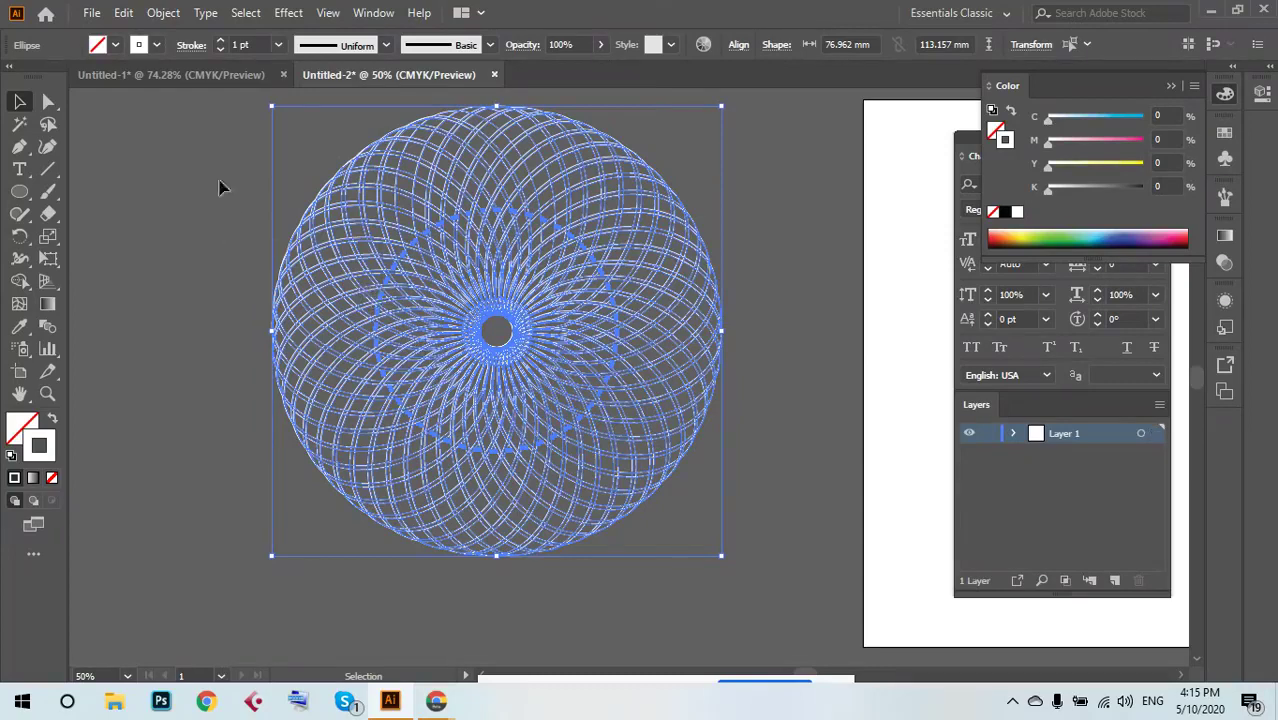
drag(188, 160, 808, 549)
key(Delete)
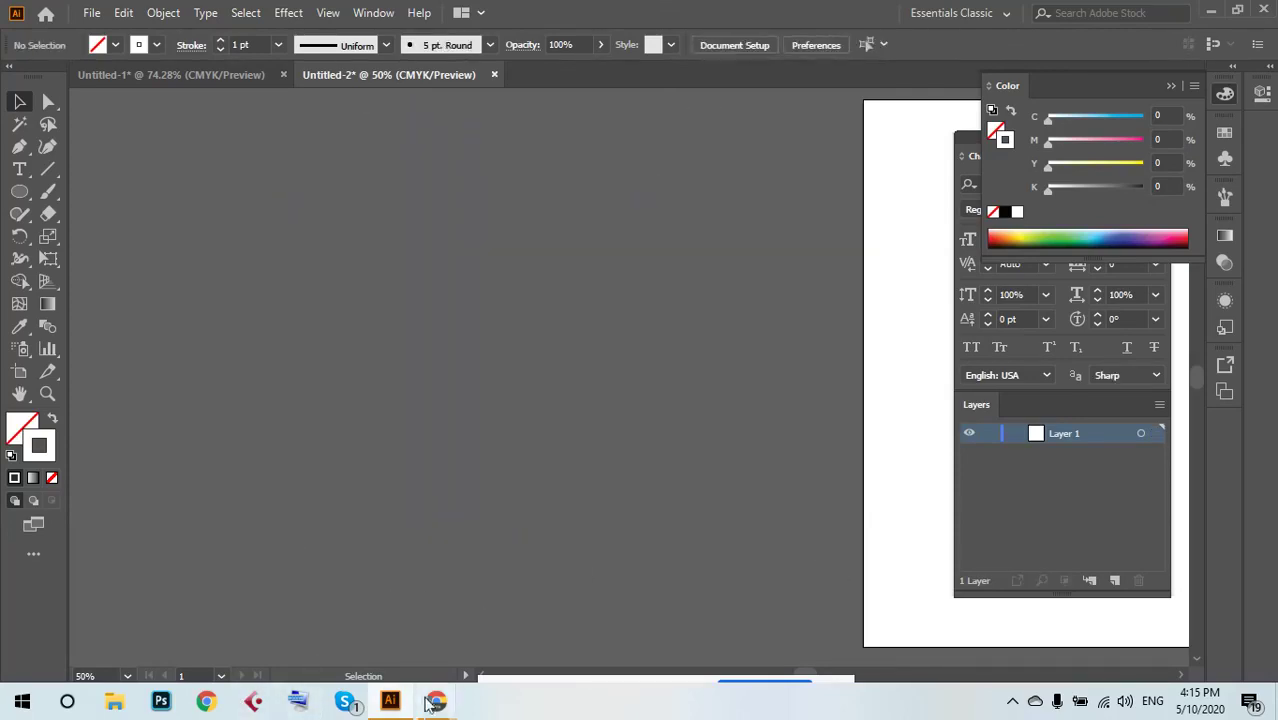
Switch to the Facebook Live Producer page in Chrome and read through the viewers' comments on the live video.
mouse_move(437, 702)
click(324, 622)
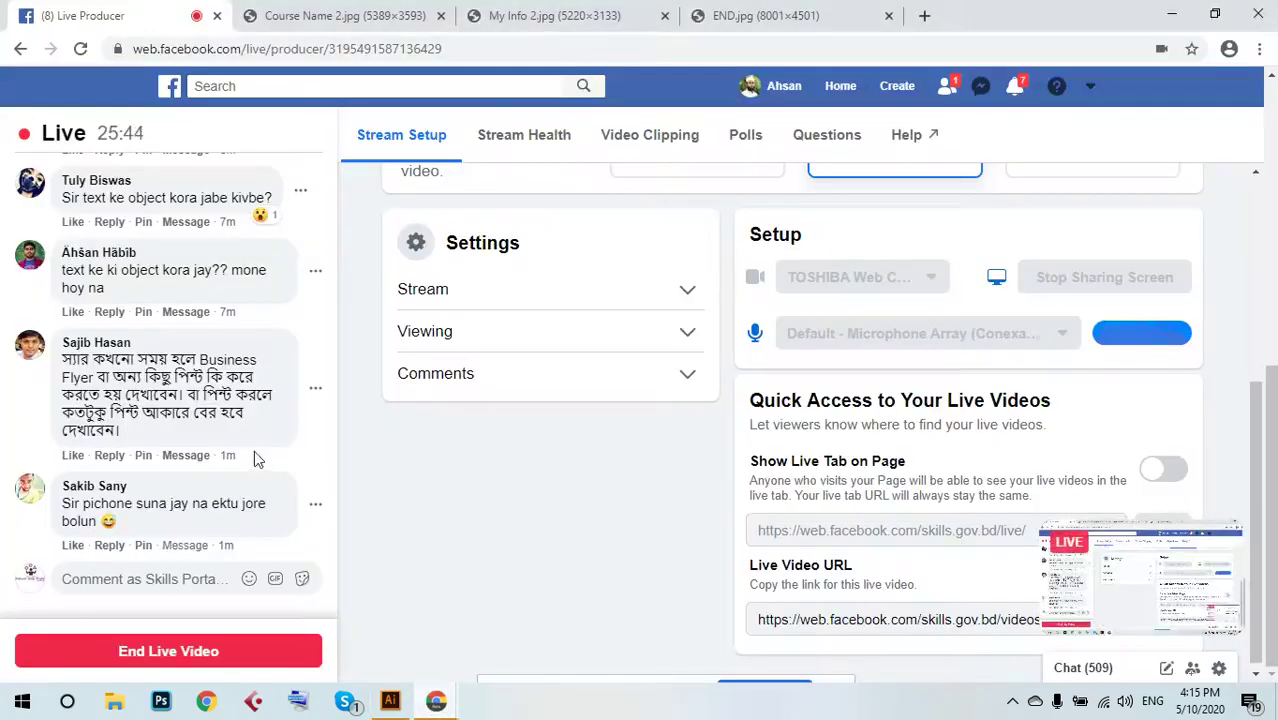
scroll(198, 373, up, 4)
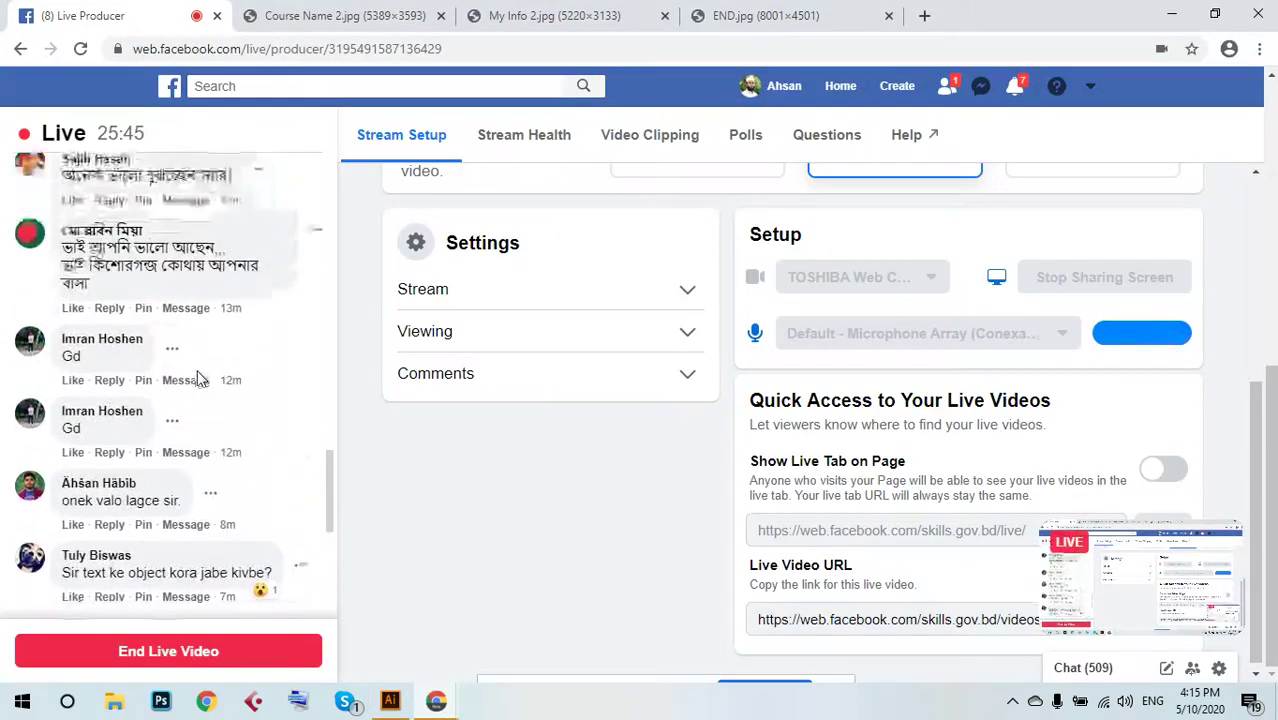
scroll(185, 390, down, 3)
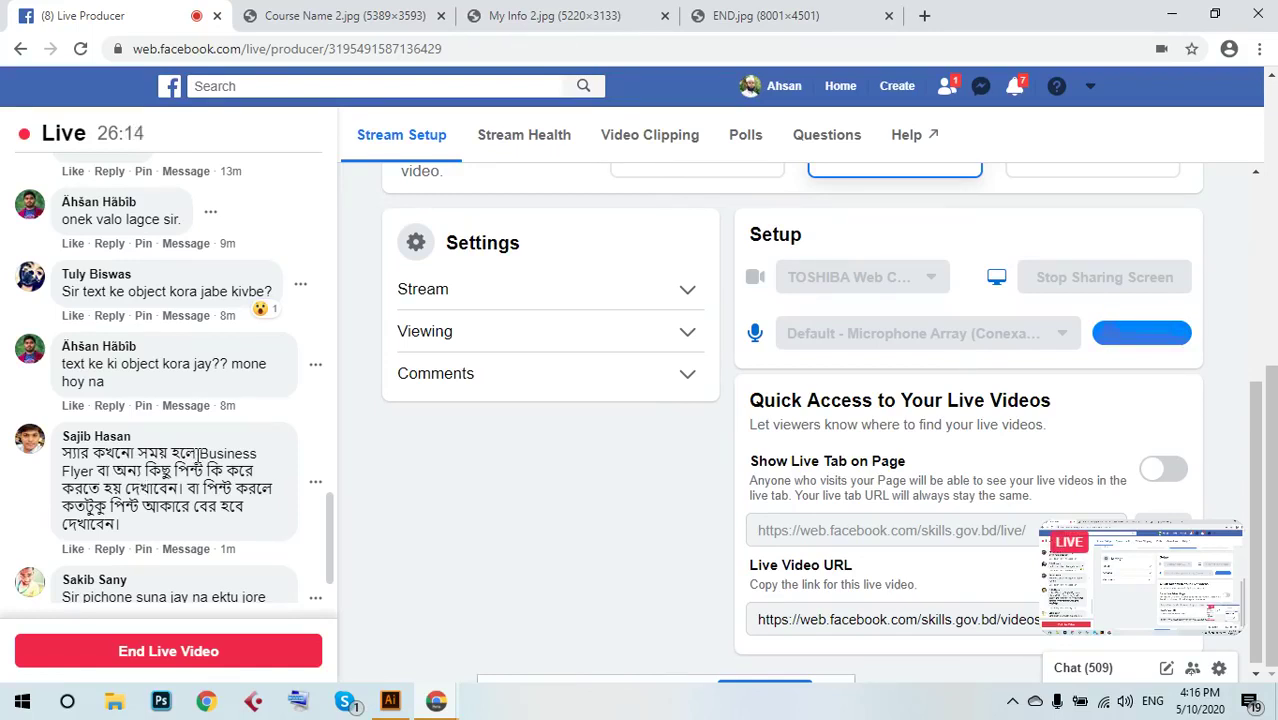
scroll(200, 468, down, 1)
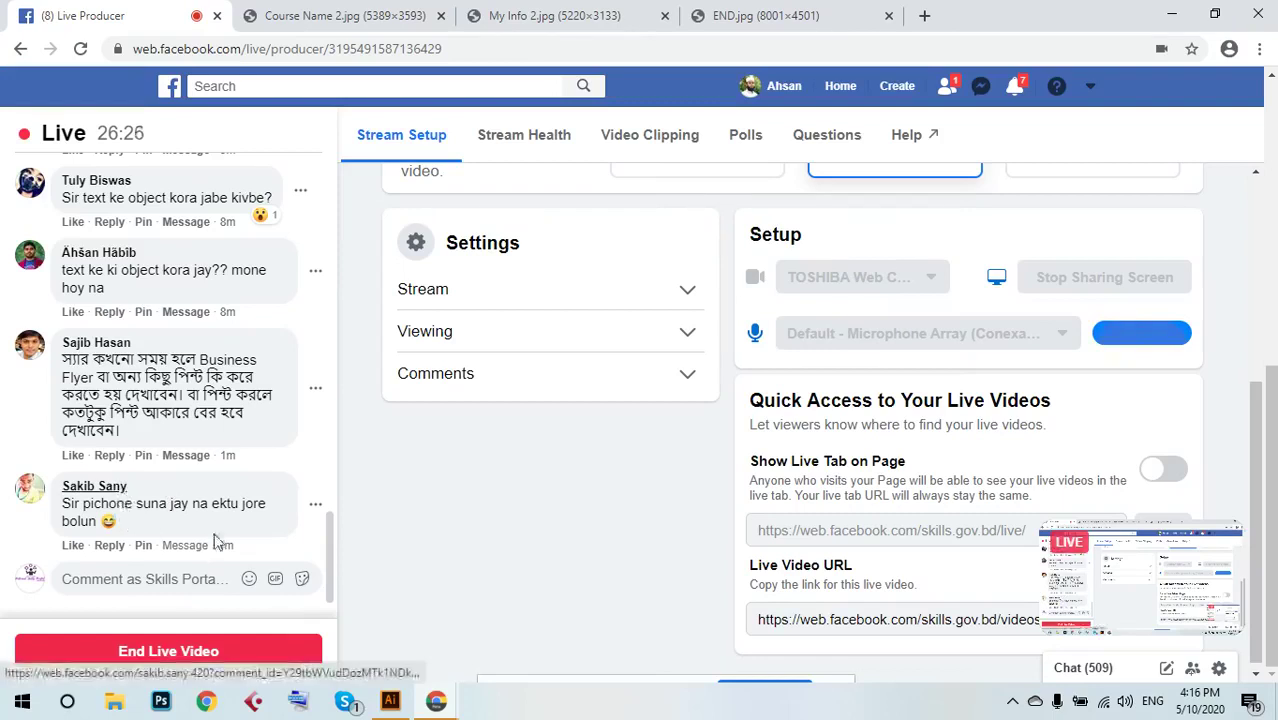
scroll(168, 532, up, 1)
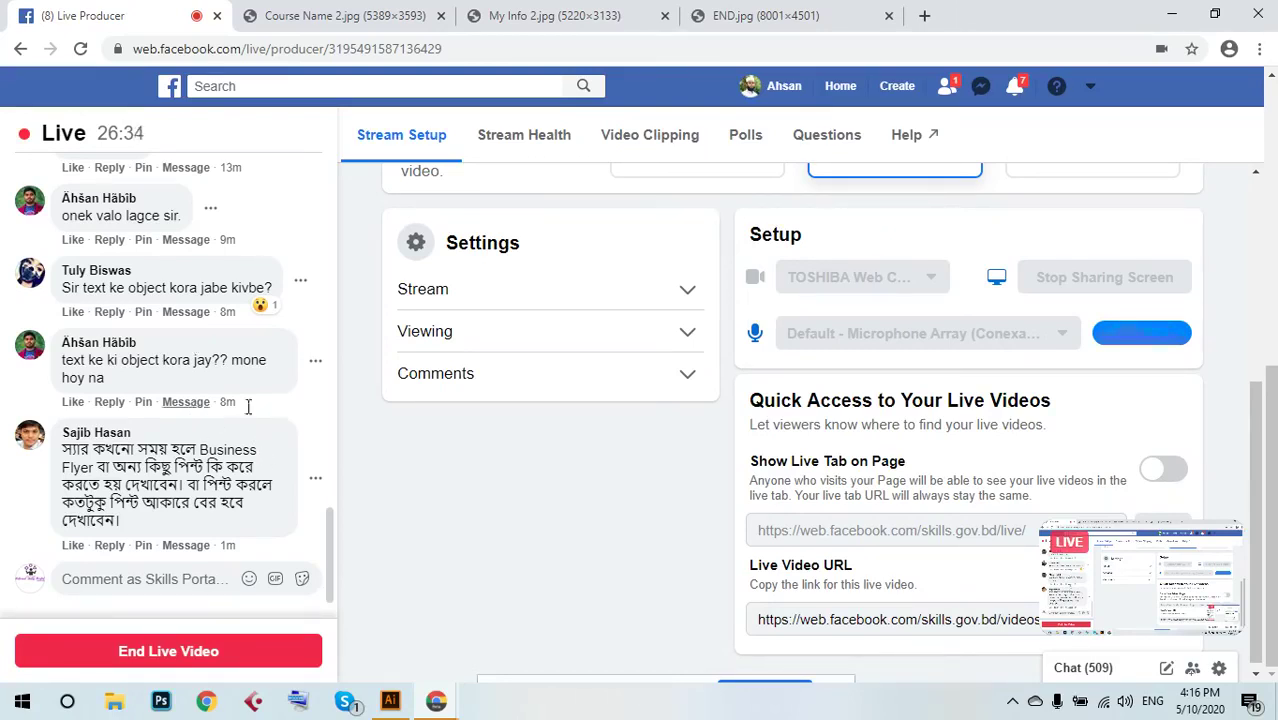
scroll(230, 445, up, 3)
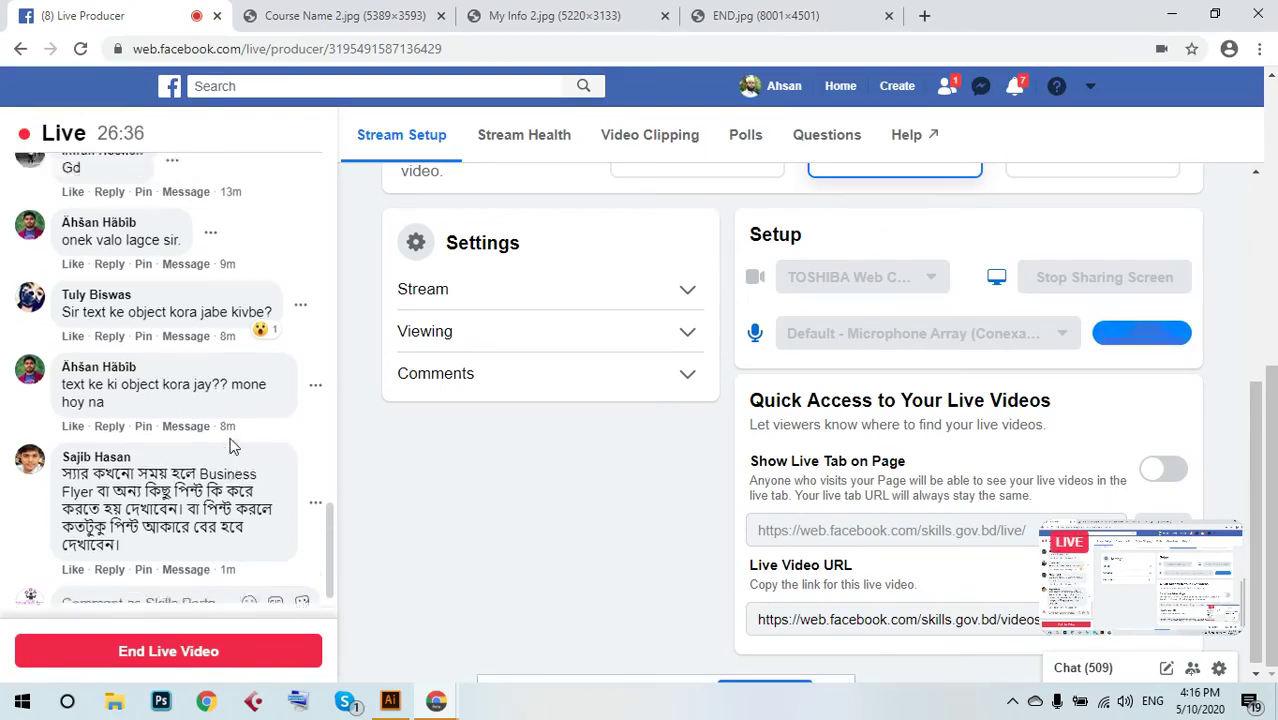
scroll(230, 445, down, 3)
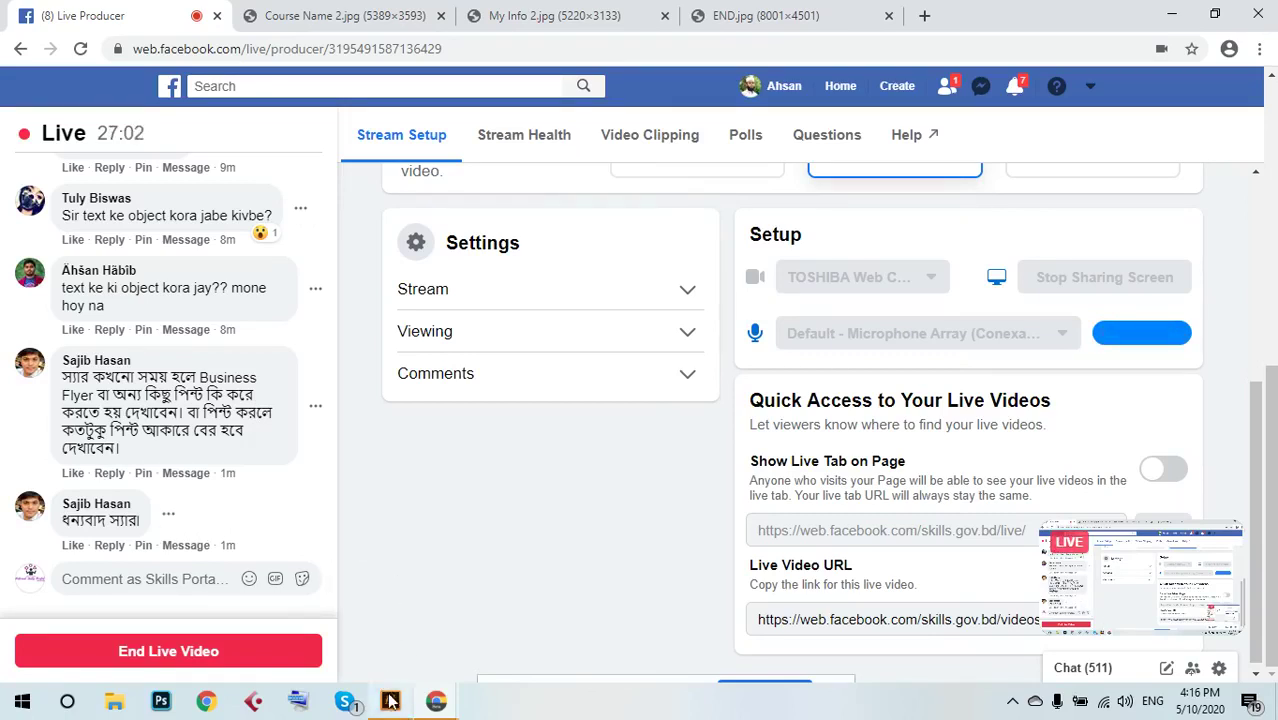
Switch back to Illustrator and draw a circle with a white outline and no fill on the empty canvas beside the artboard.
mouse_move(390, 700)
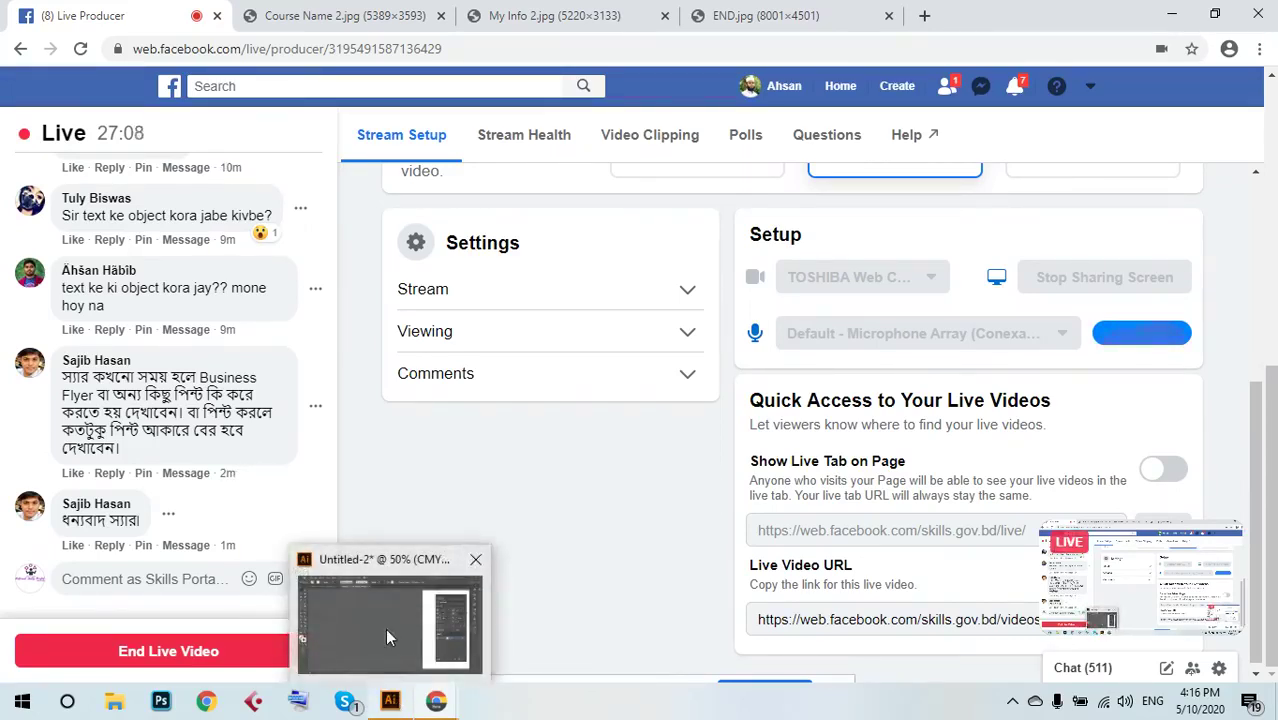
click(386, 630)
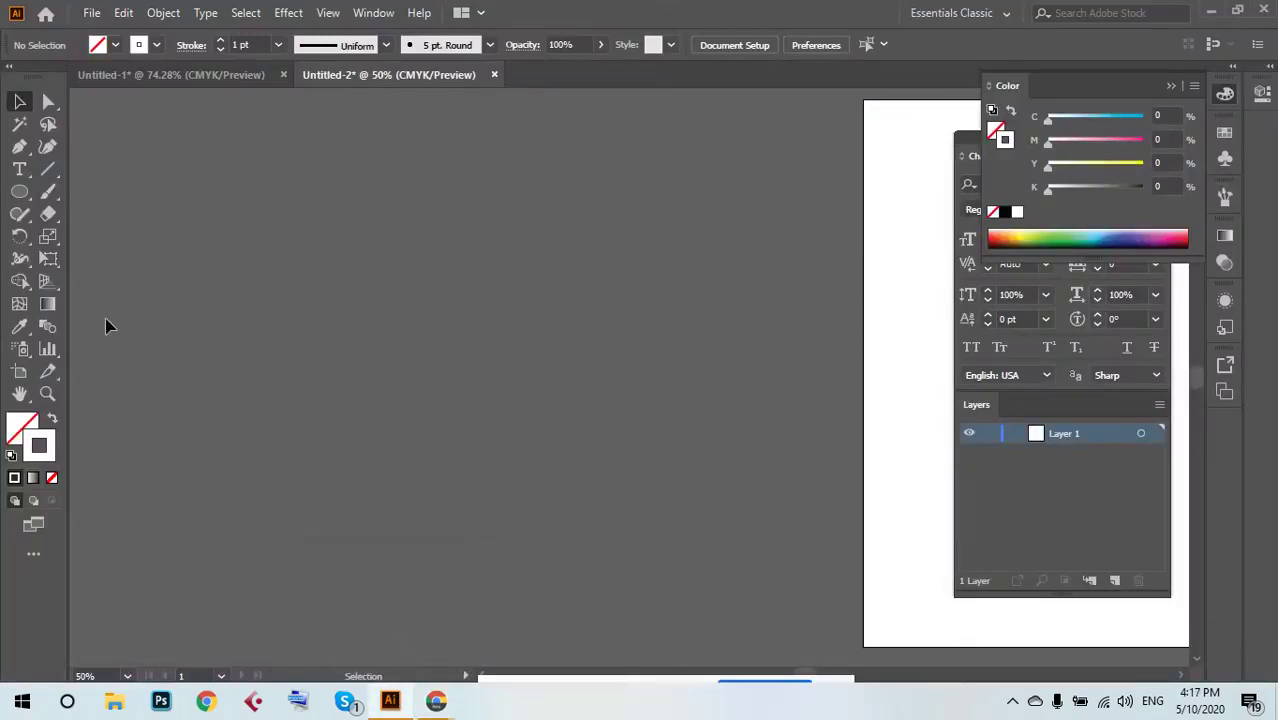
click(20, 192)
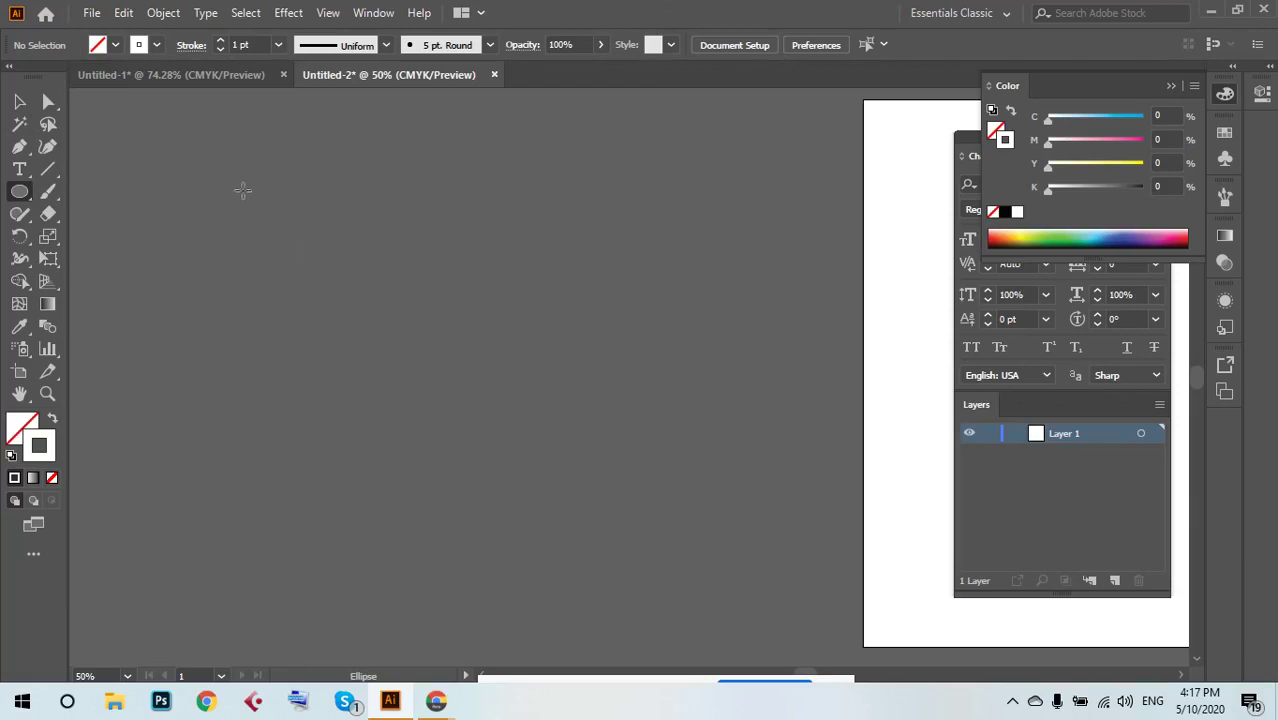
drag(210, 166, 448, 423)
key(v)
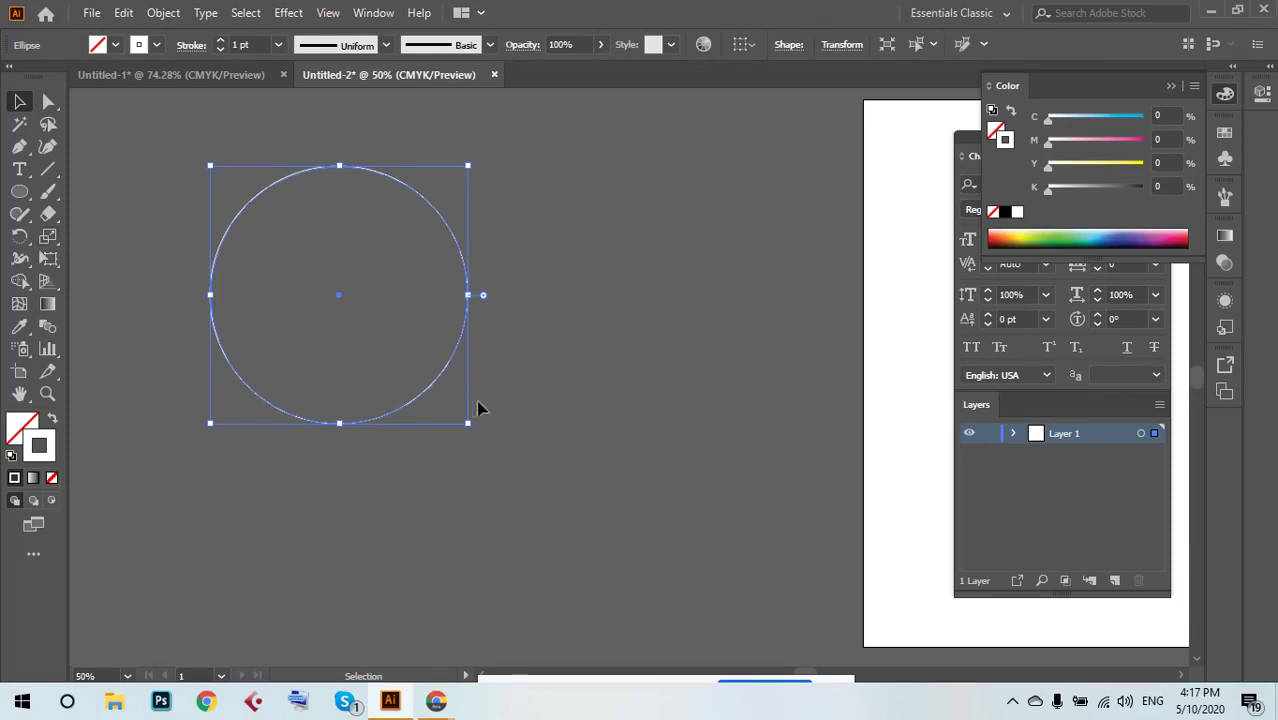
key(a)
scroll(363, 410, left, 2)
key(v)
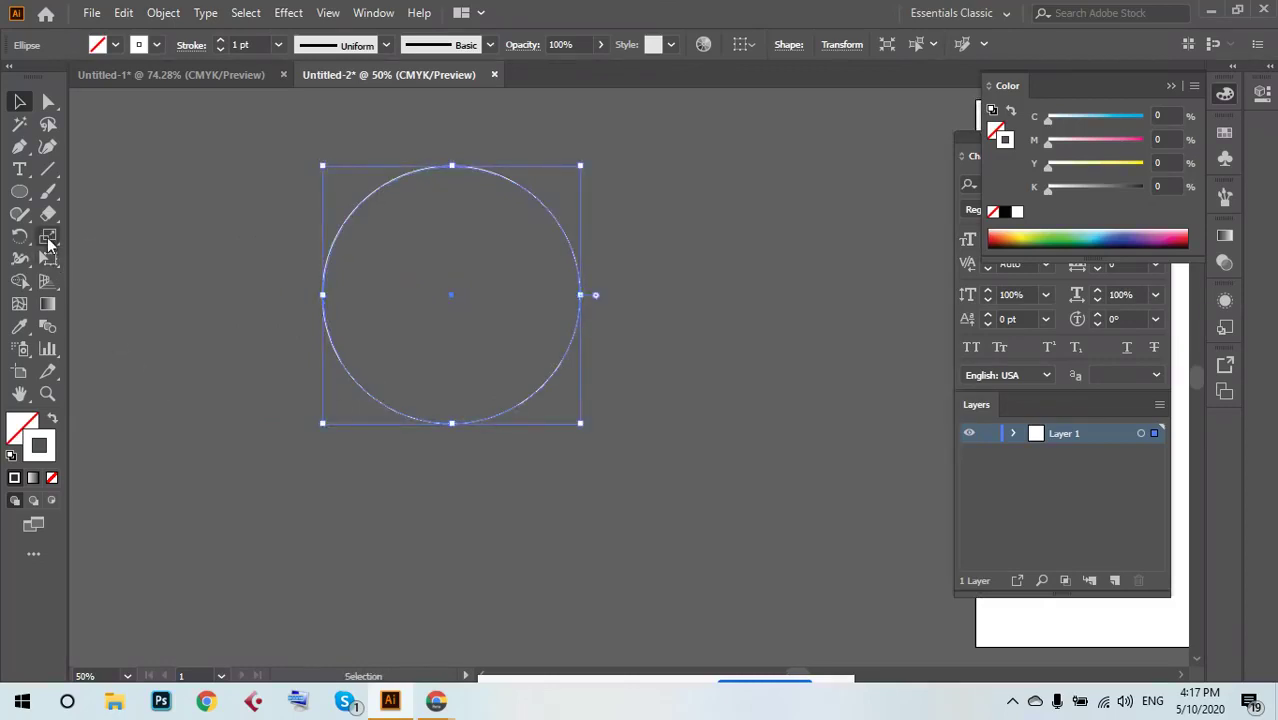
Try scaling the circle freehand about its centre into a tall ellipse, and undo the scaling.
click(49, 240)
mouse_move(337, 289)
mouse_down()
mouse_move(430, 296)
mouse_move(297, 308)
mouse_move(371, 251)
mouse_move(285, 340)
mouse_move(268, 266)
mouse_move(268, 371)
mouse_move(382, 297)
mouse_move(355, 325)
mouse_move(354, 291)
mouse_move(352, 308)
mouse_up()
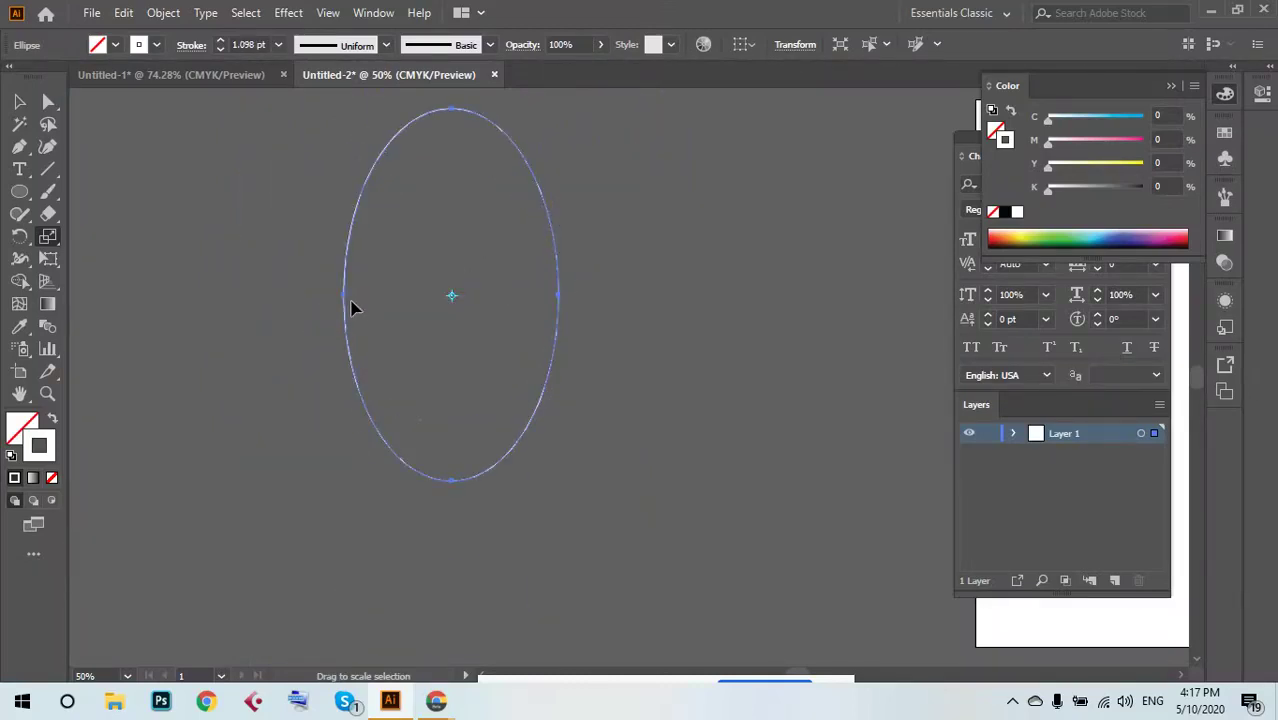
key(ctrl+z)
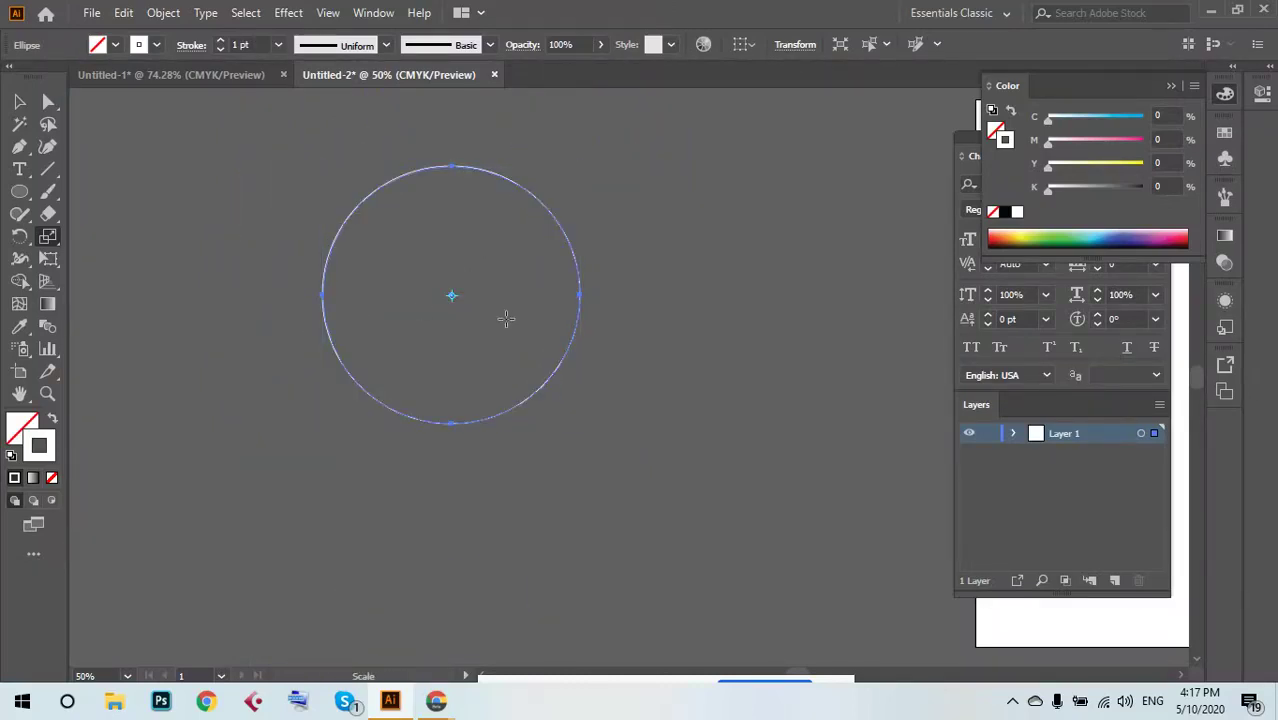
Create a concentric copy of the circle with the Scale tool at a uniform 80%.
double_click(50, 240)
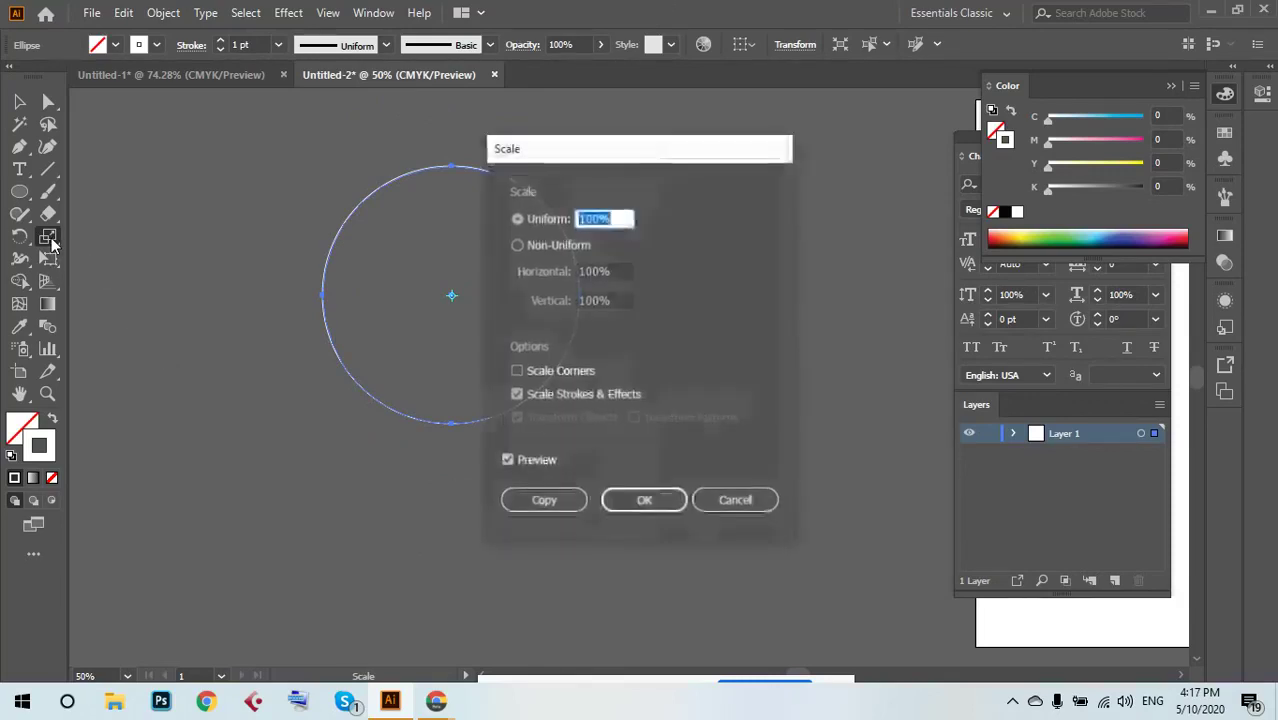
drag(602, 148, 940, 135)
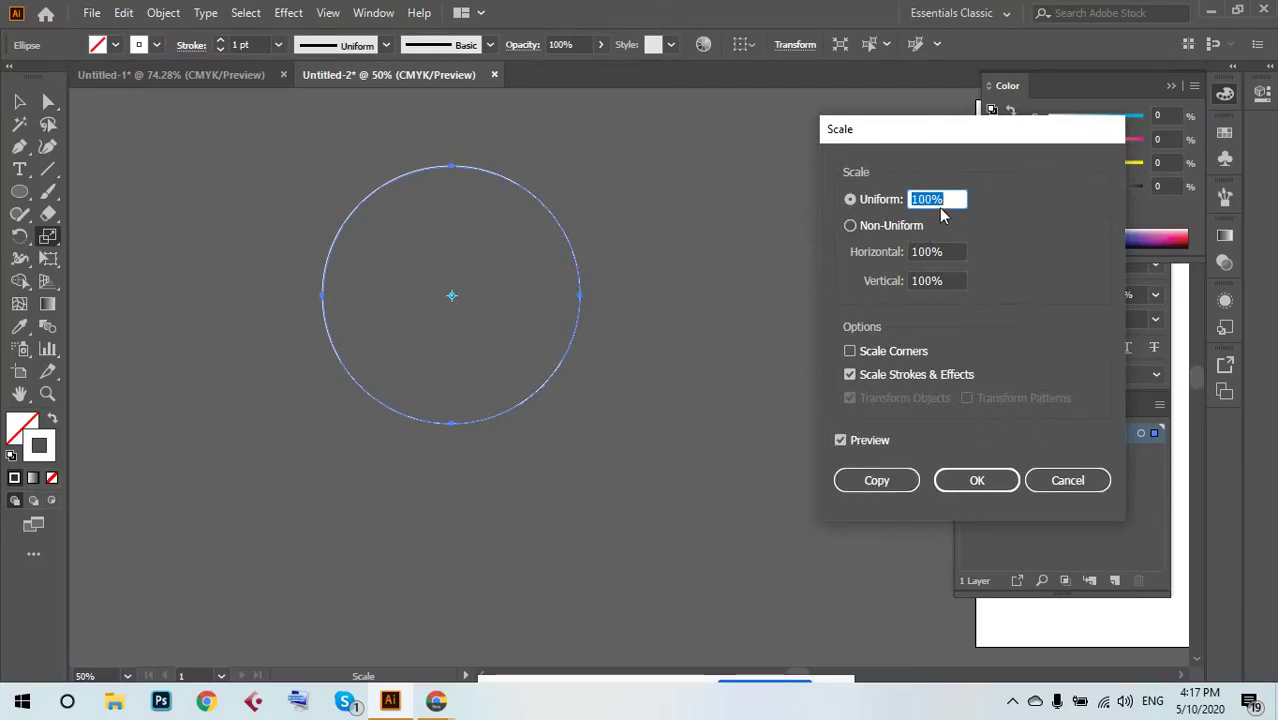
text(80)
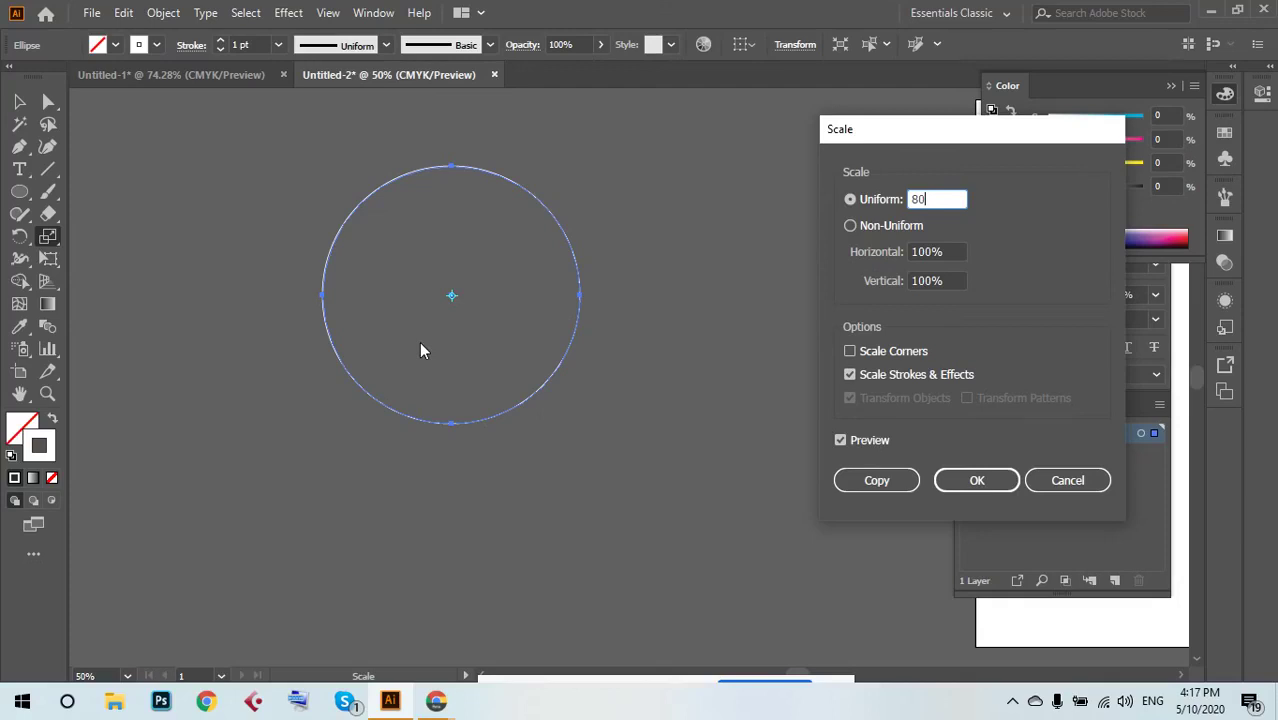
click(866, 493)
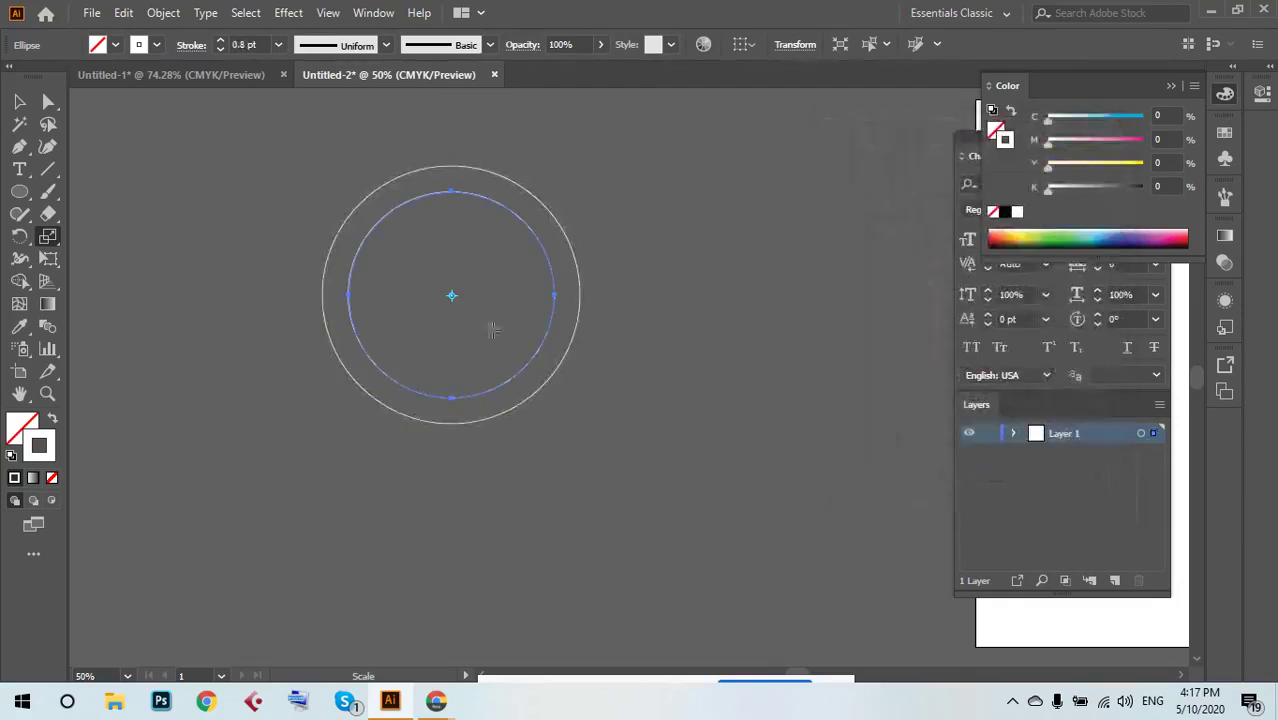
Select both concentric circles together and open the Scale options with preview at a uniform 80%.
click(19, 101)
drag(672, 174, 599, 485)
click(223, 277)
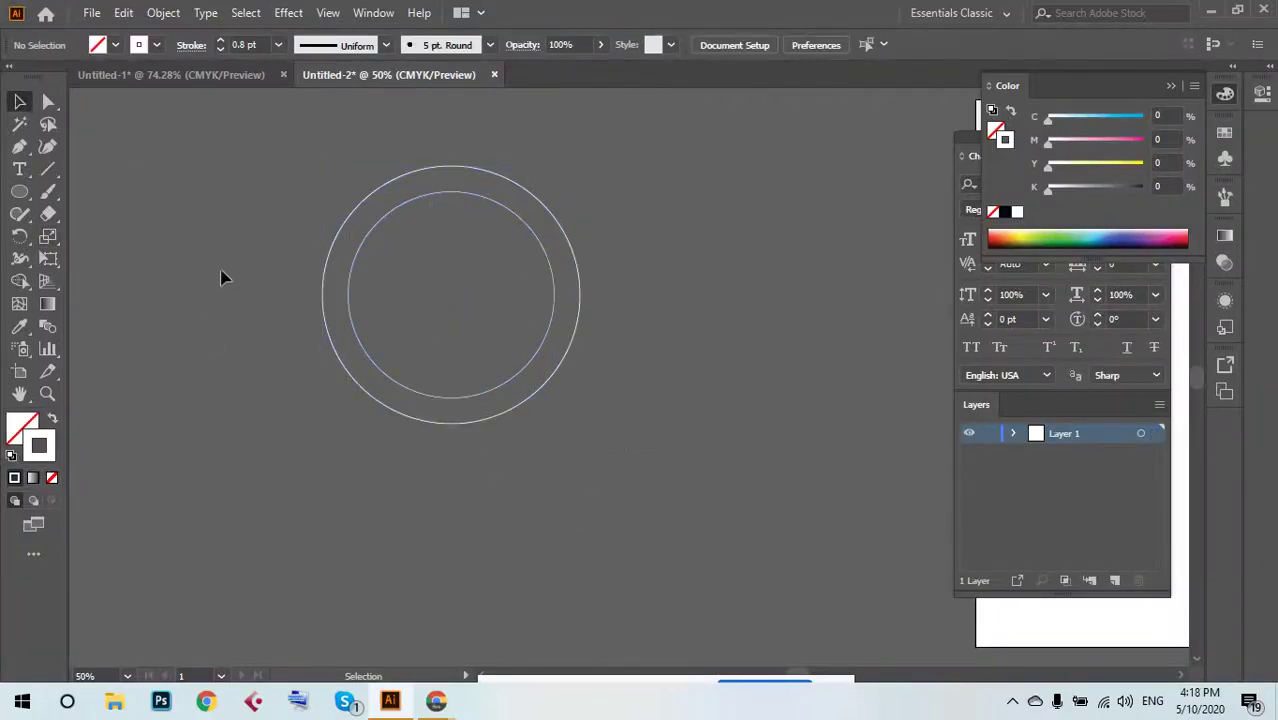
drag(207, 130, 704, 490)
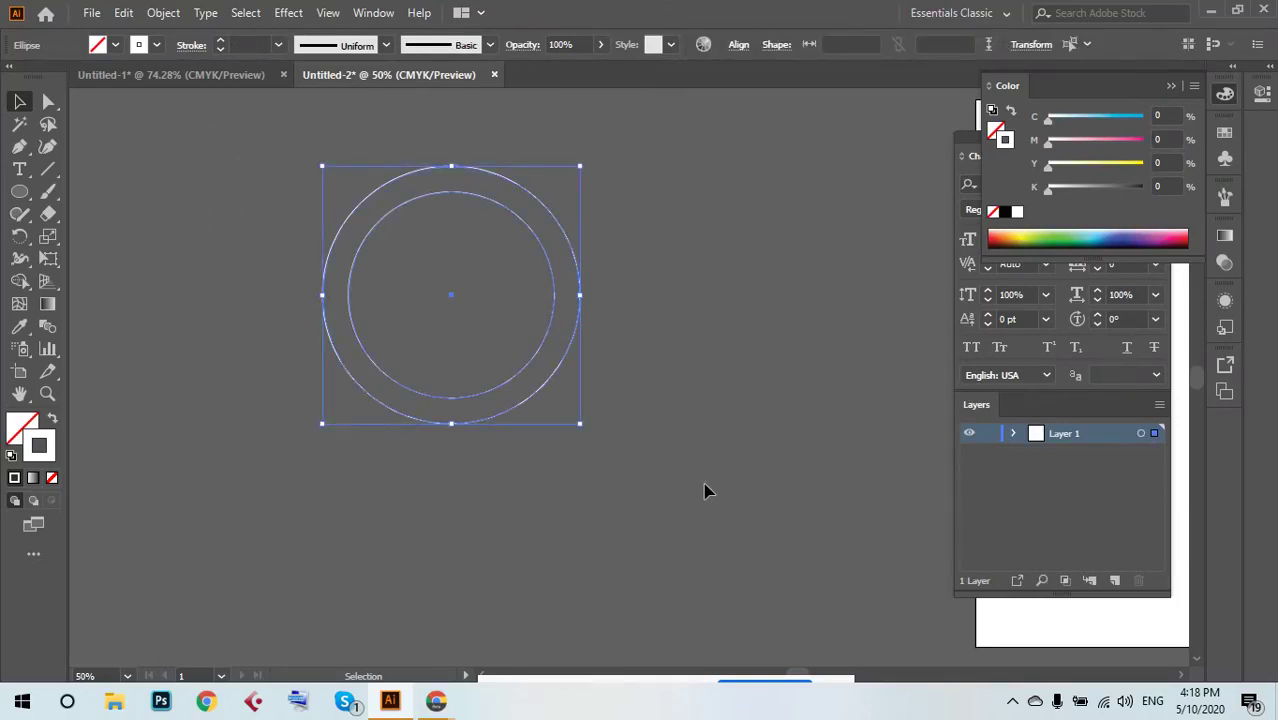
double_click(48, 238)
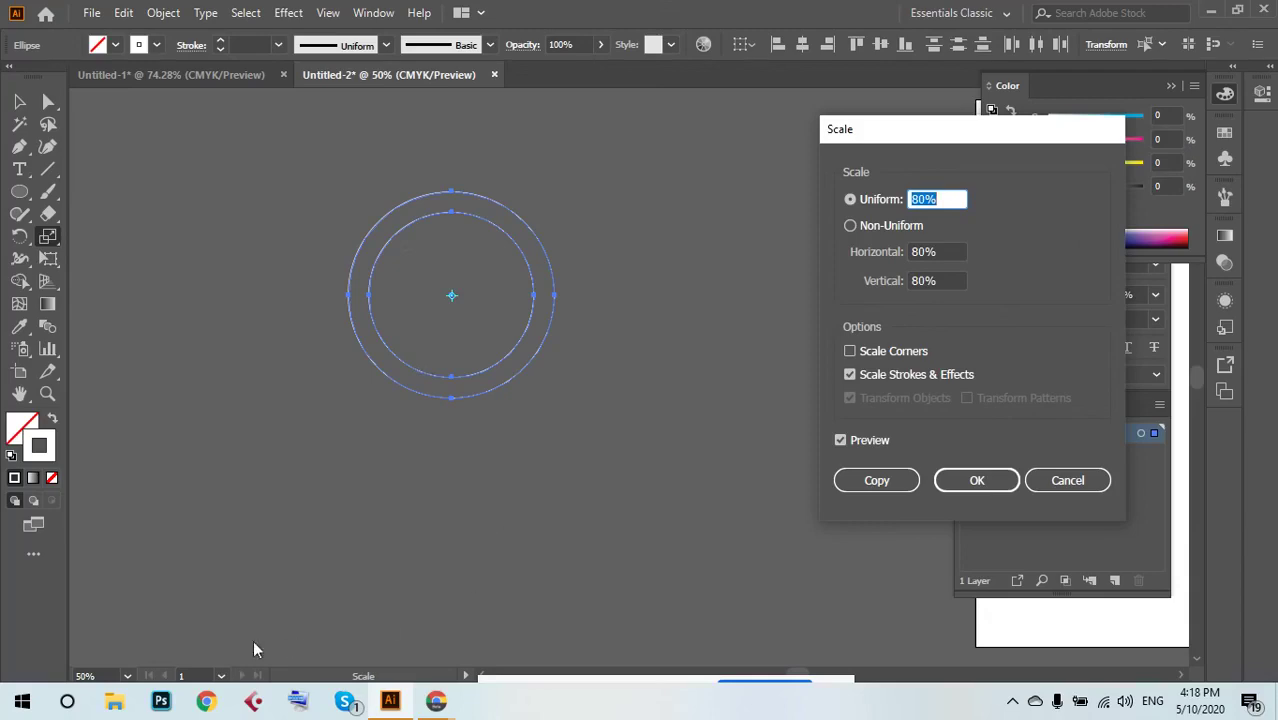
Switch to the Facebook Live Producer page in Chrome and check the new viewer comments about the audio.
click(436, 700)
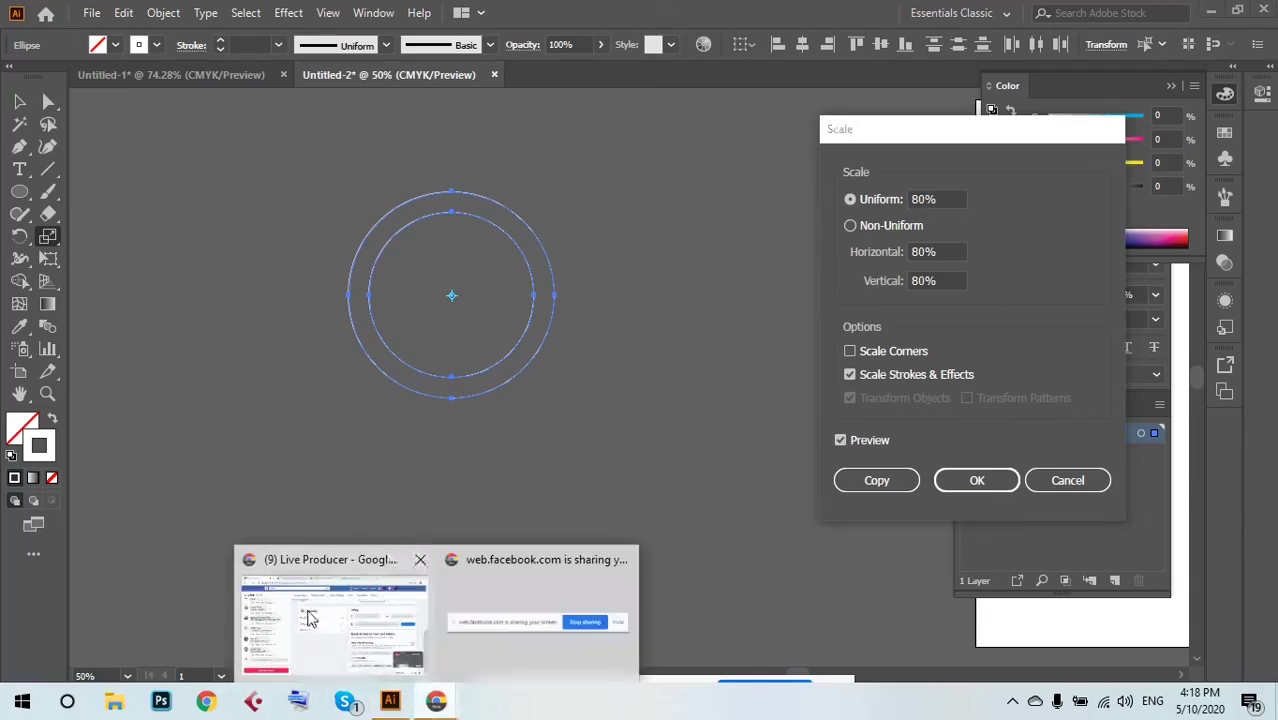
click(310, 618)
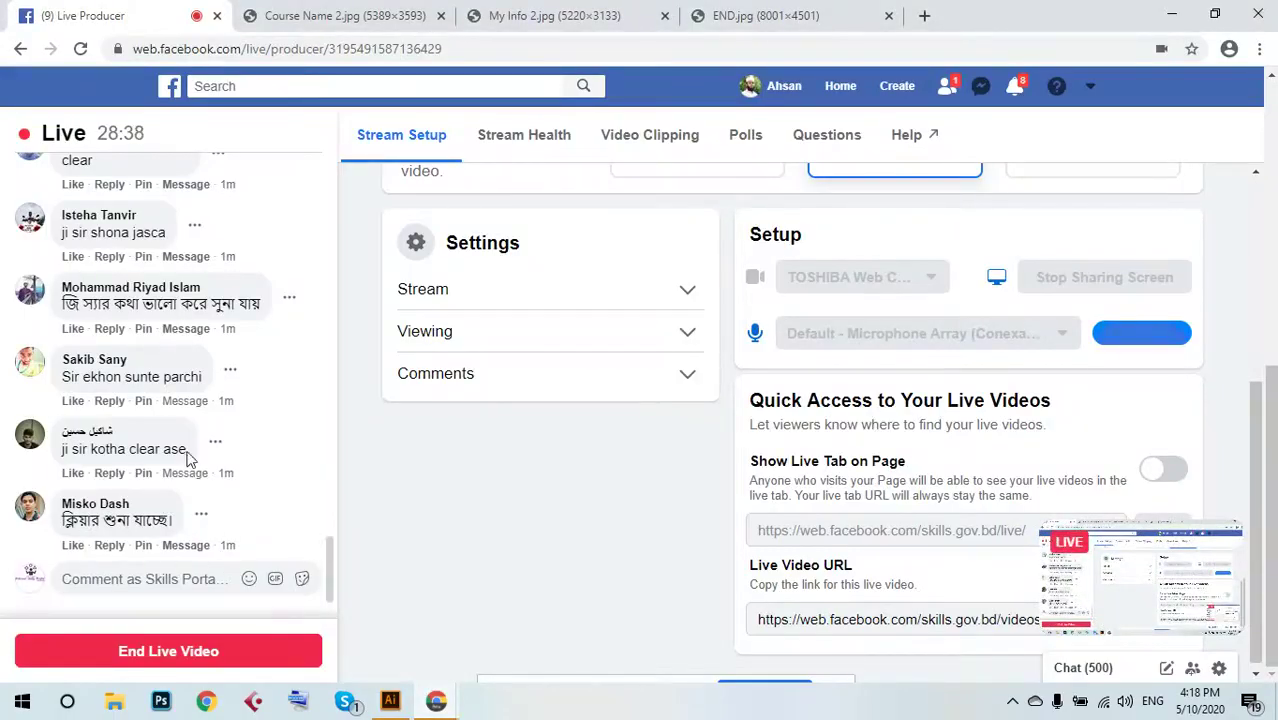
scroll(155, 385, up, 2)
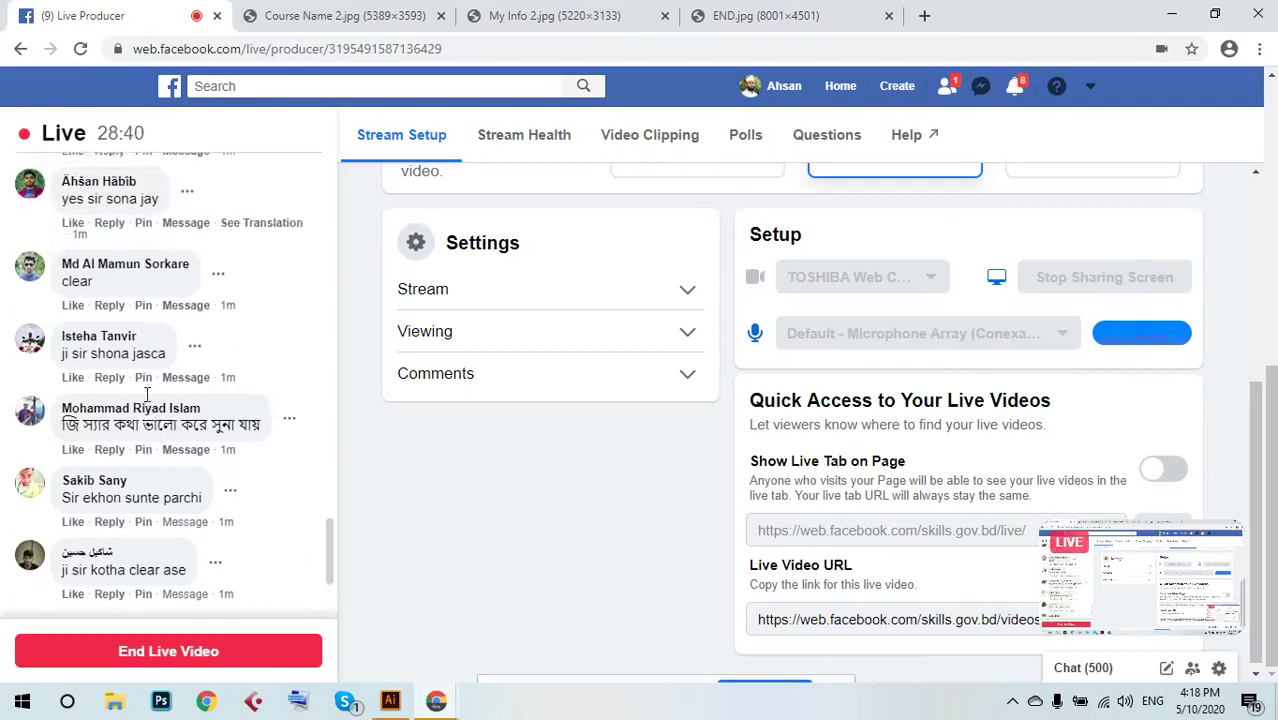
scroll(146, 395, up, 1)
scroll(103, 352, up, 1)
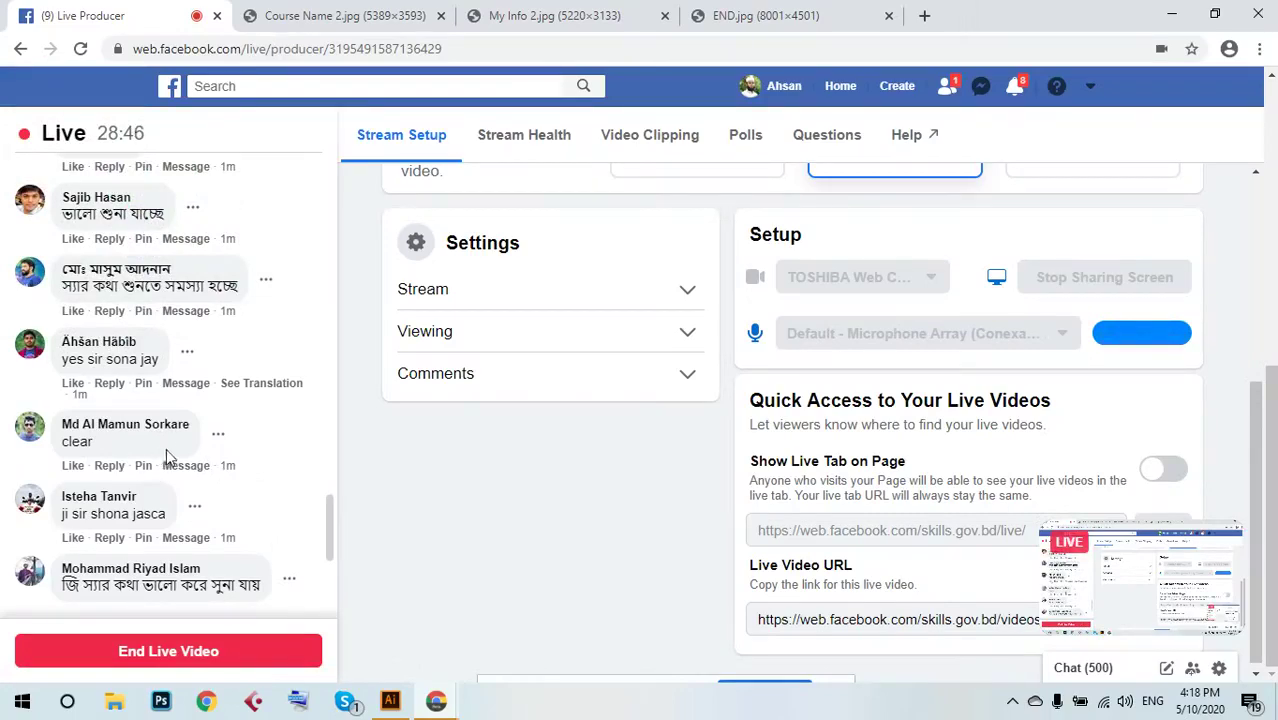
scroll(171, 486, down, 3)
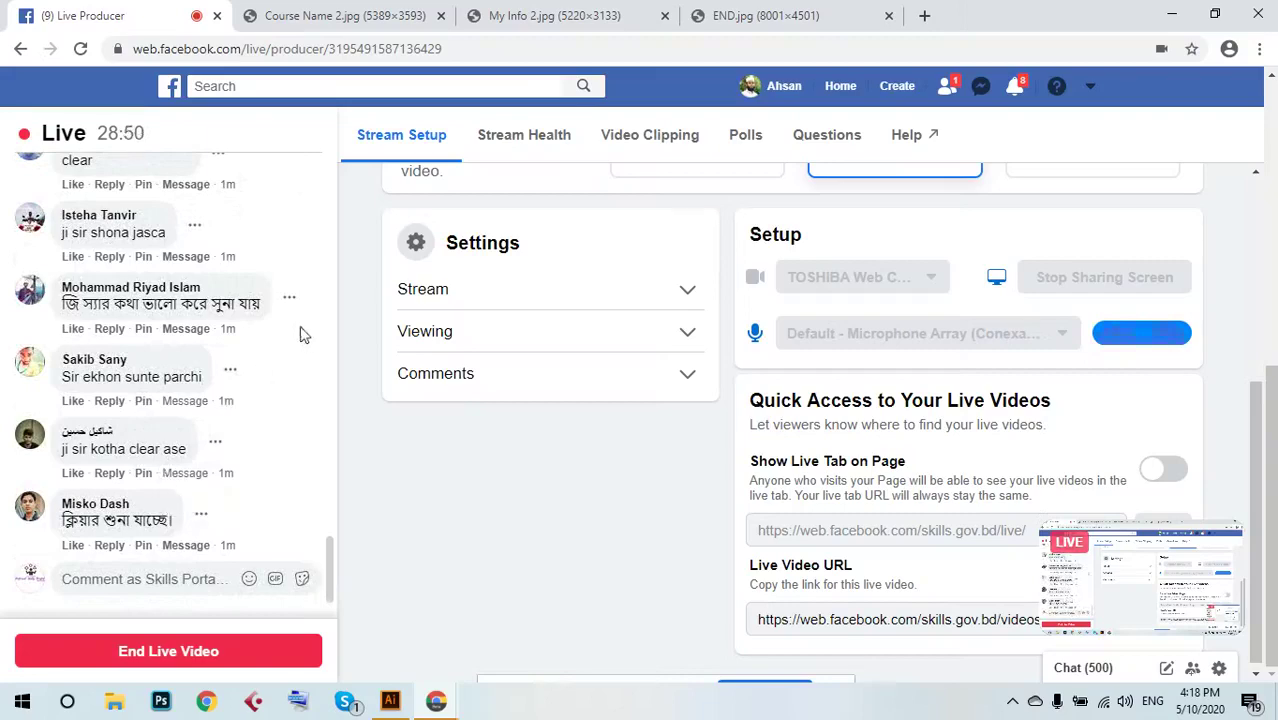
scroll(175, 400, up, 2)
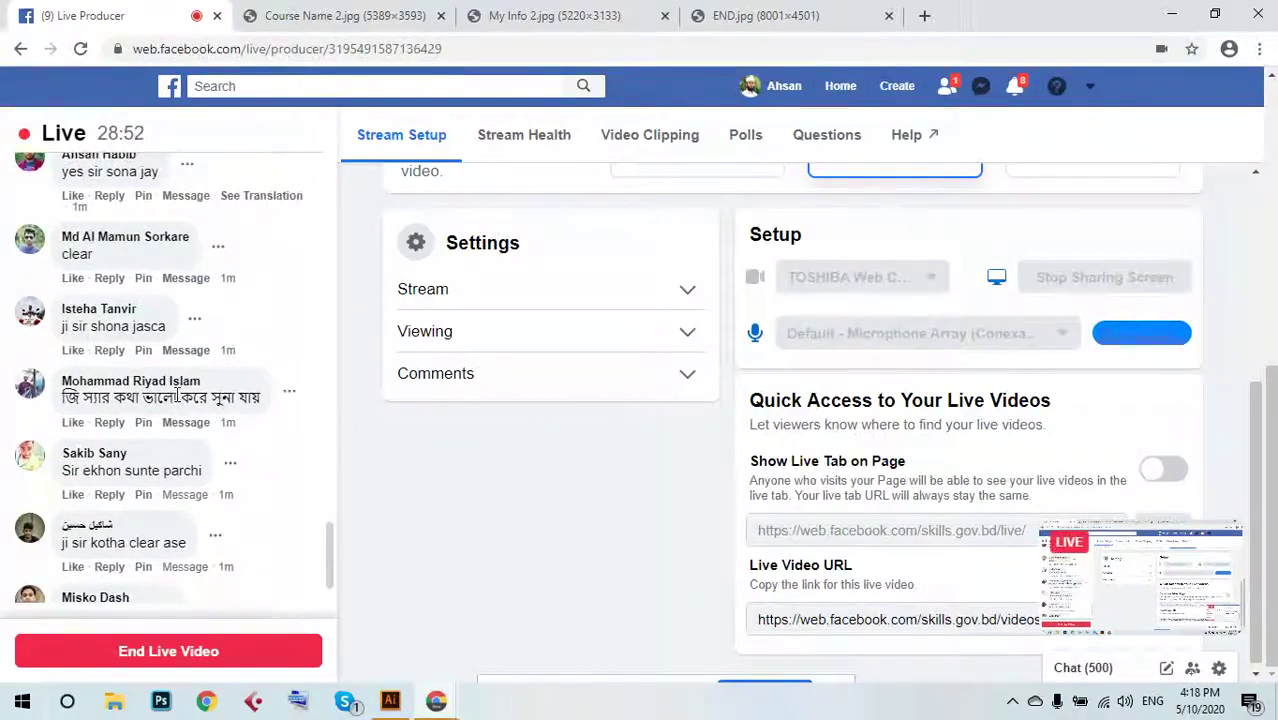
scroll(176, 396, up, 3)
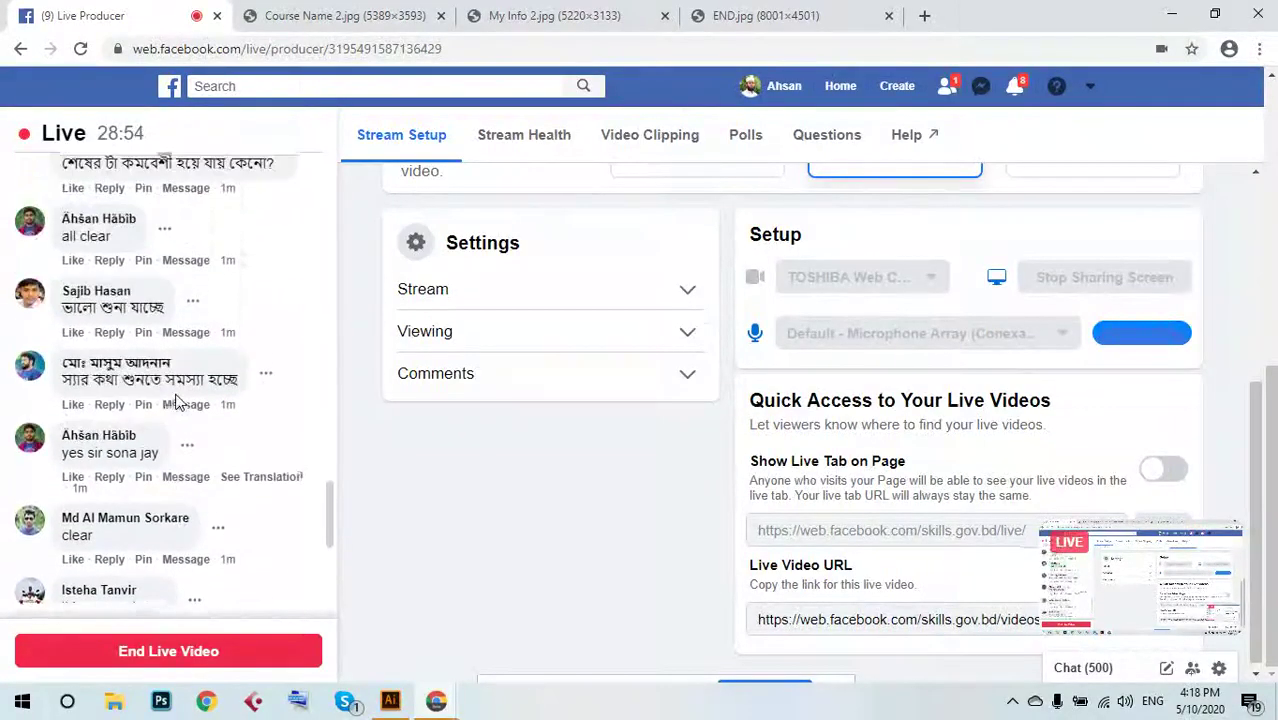
scroll(175, 400, down, 5)
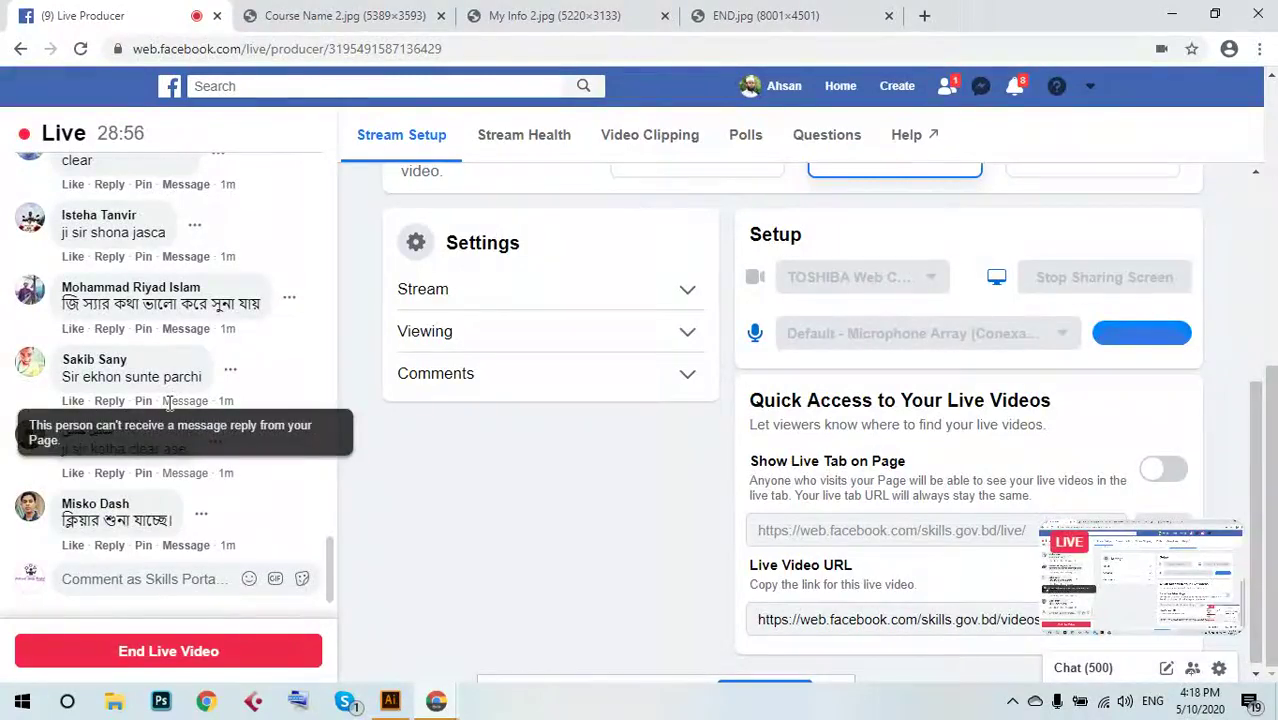